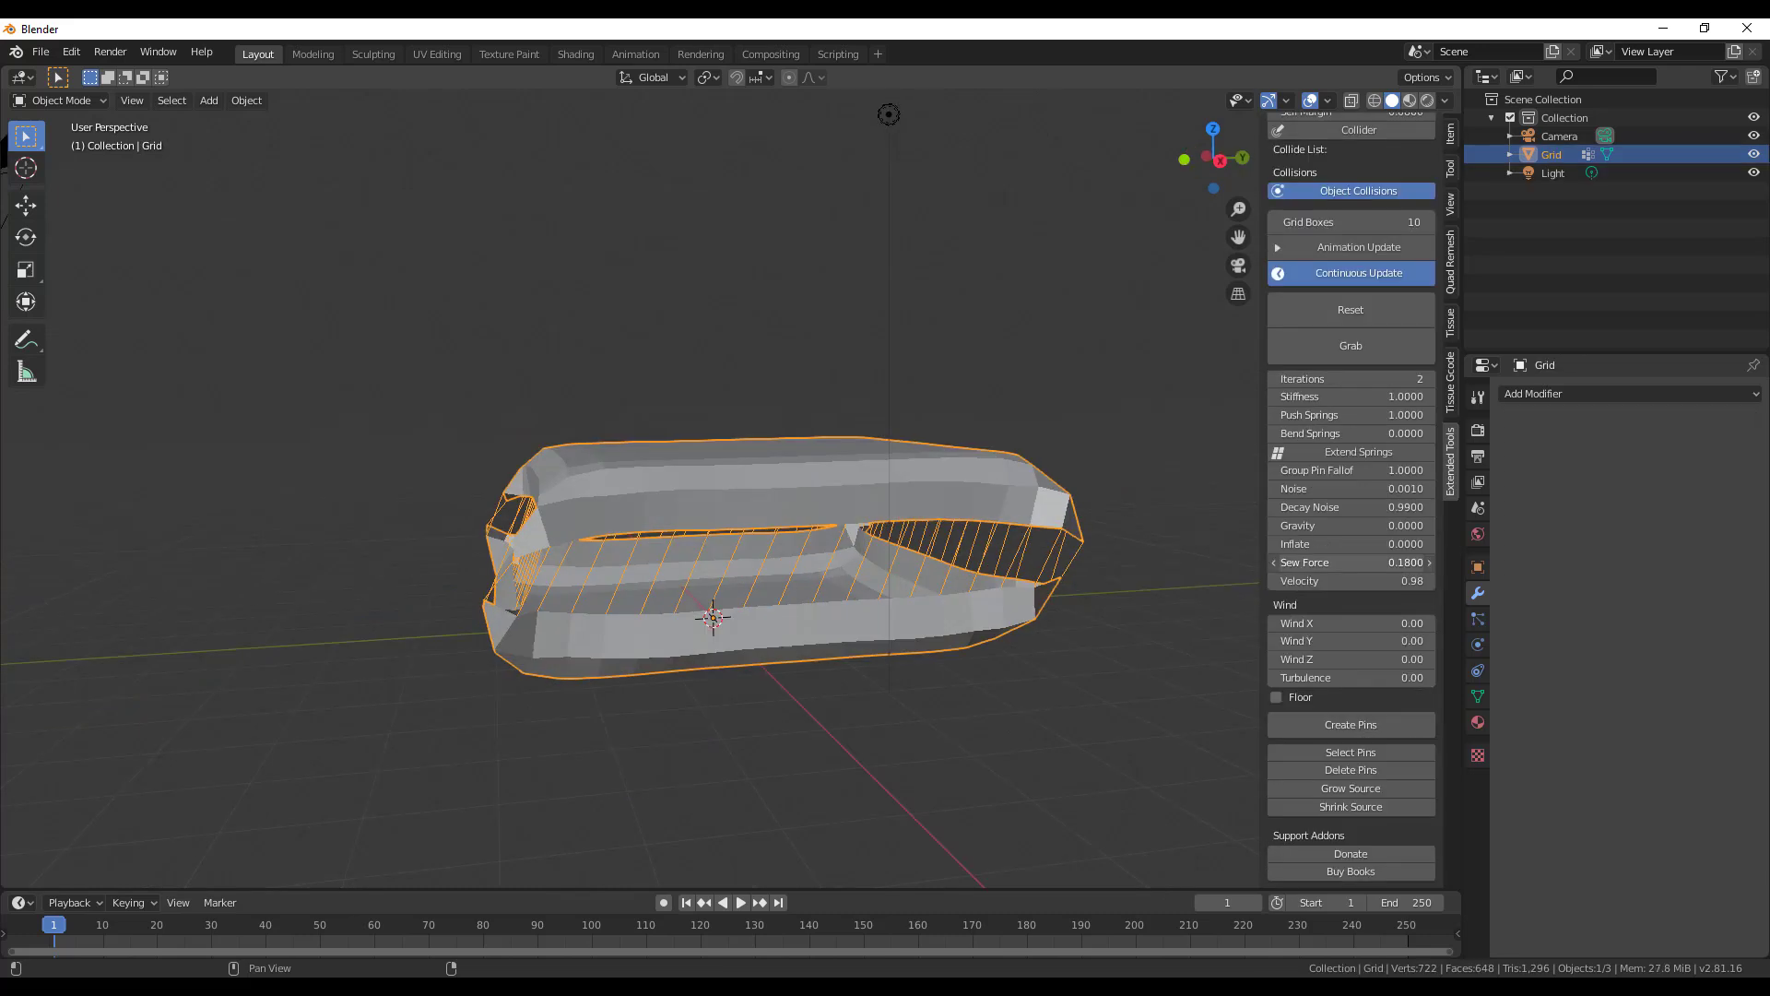
Raise the Sew Force to 1.0000 so the open edges of the grid's cloth are pulled together.
drag(1351, 563, 1420, 563)
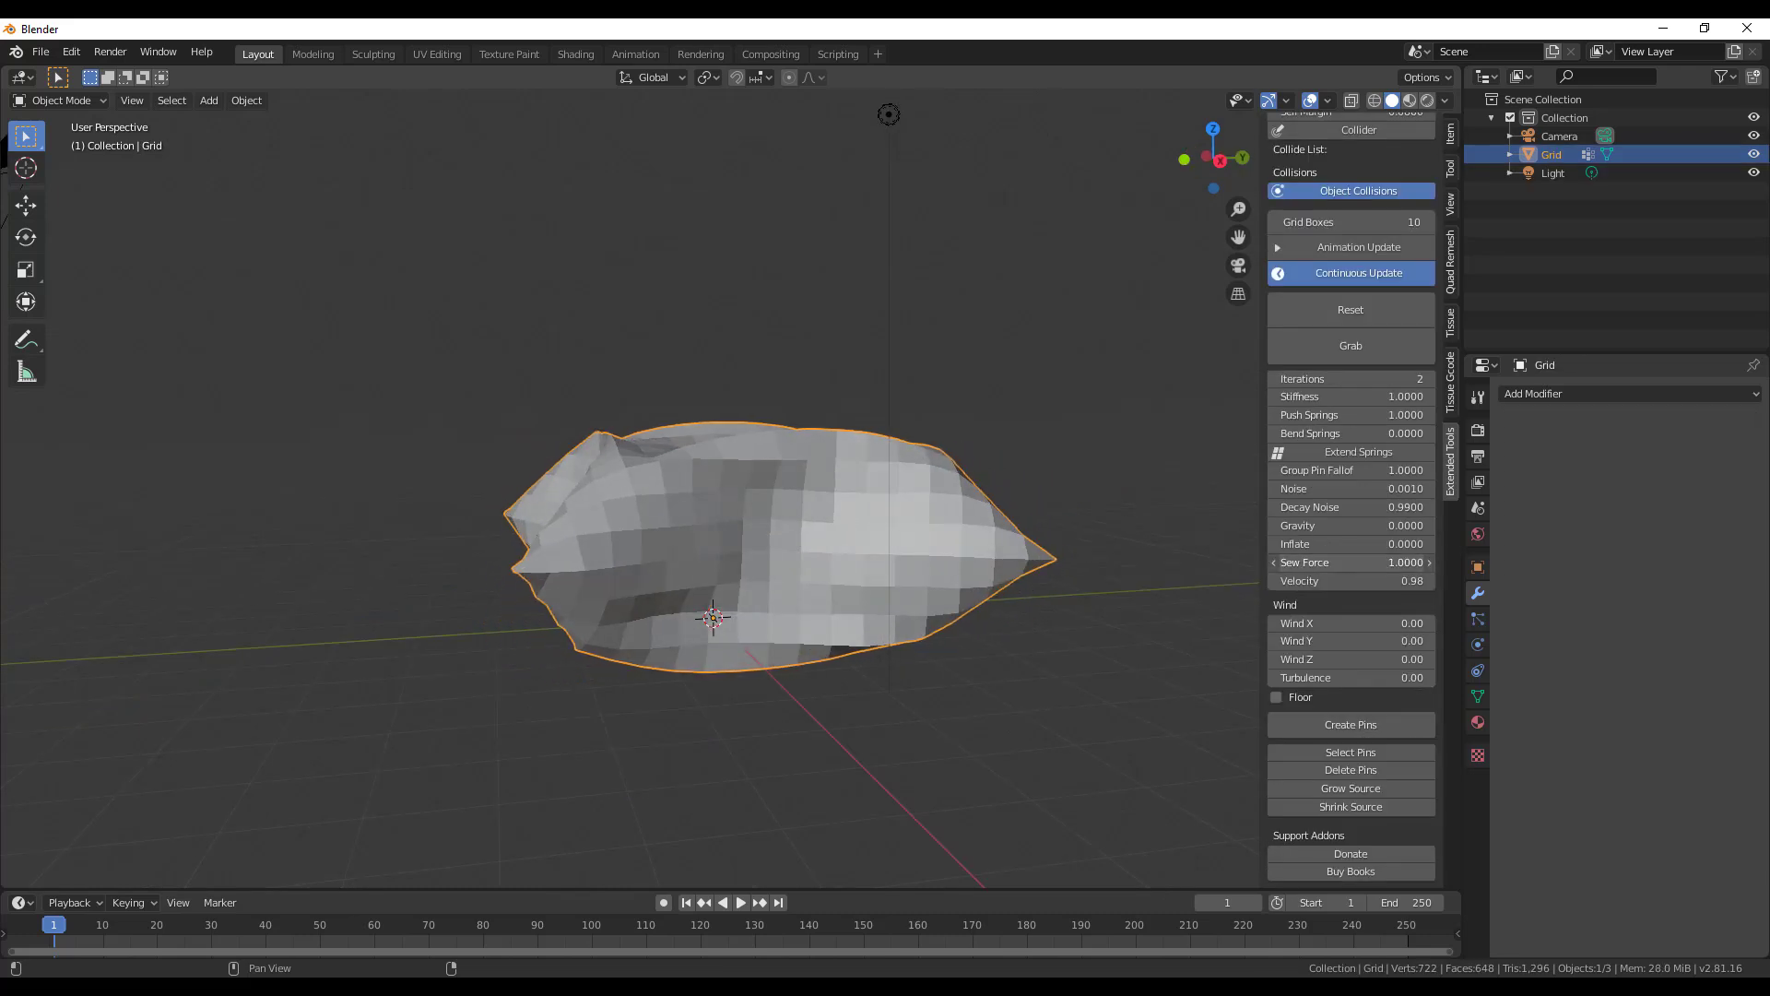
middle_drag(989, 497, 867, 578)
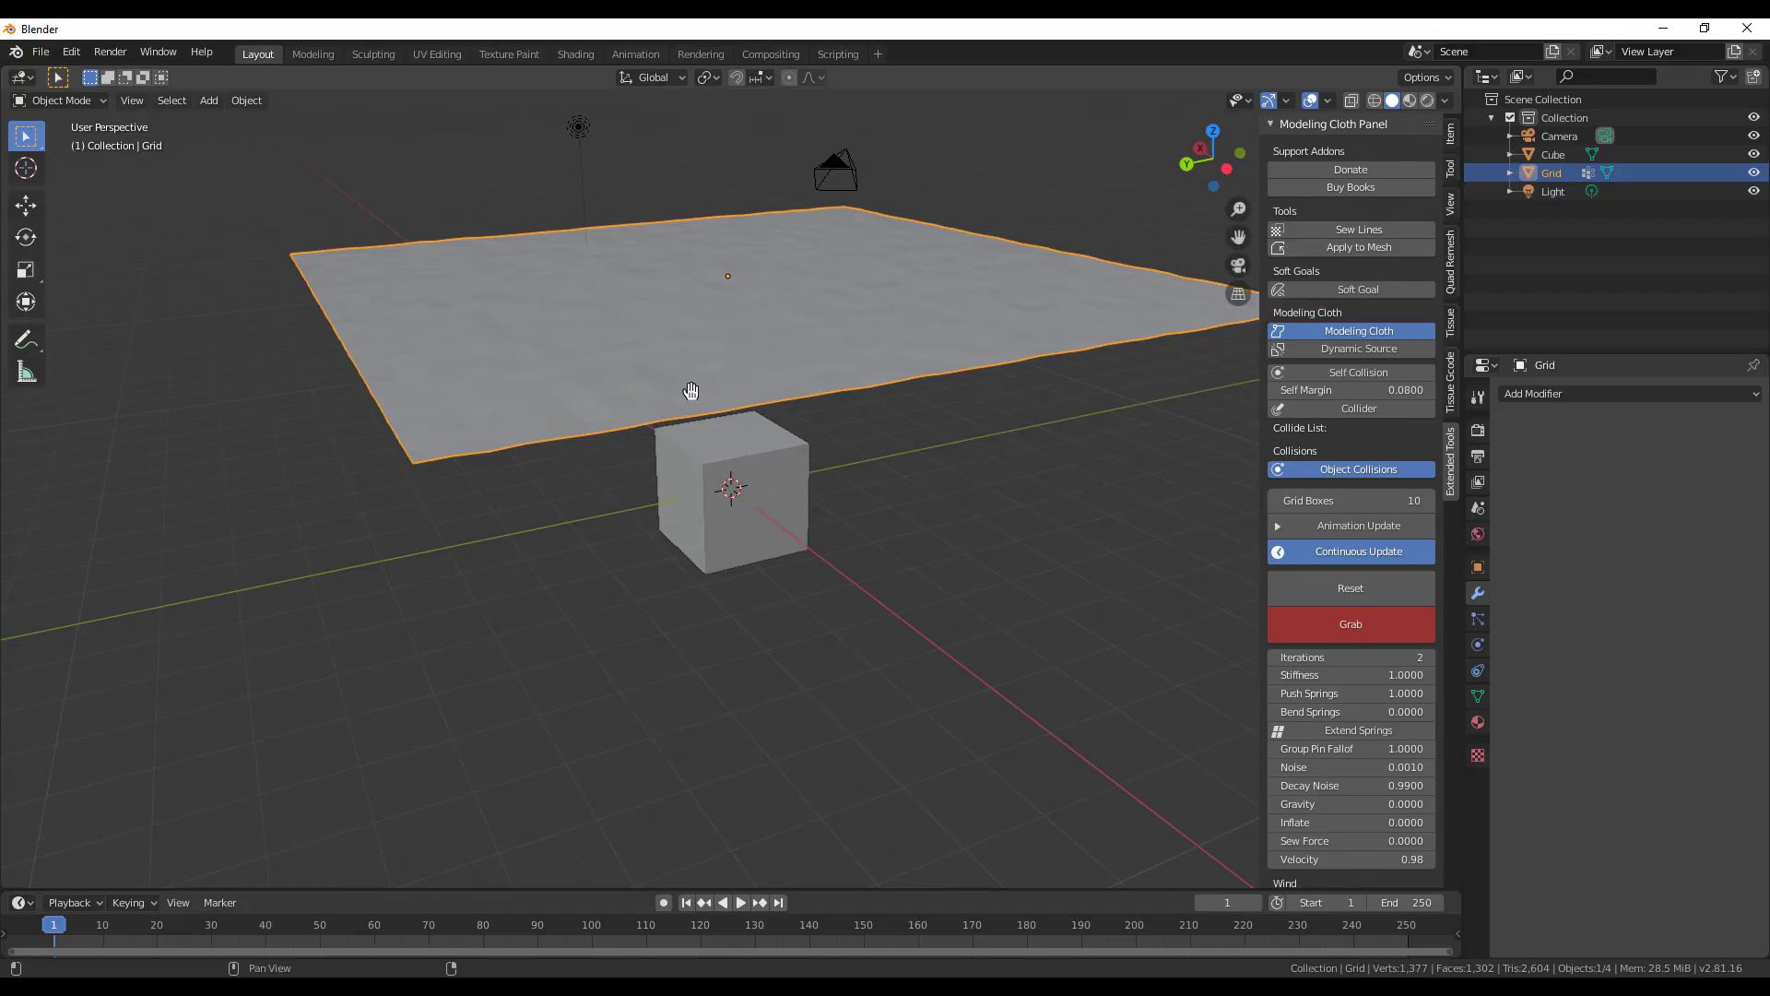
Pull the middle of the cloth upward with Grab and shade the cloth smooth.
mouse_move(717, 369)
mouse_down()
mouse_move(724, 382)
mouse_move(749, 286)
mouse_move(749, 317)
mouse_up()
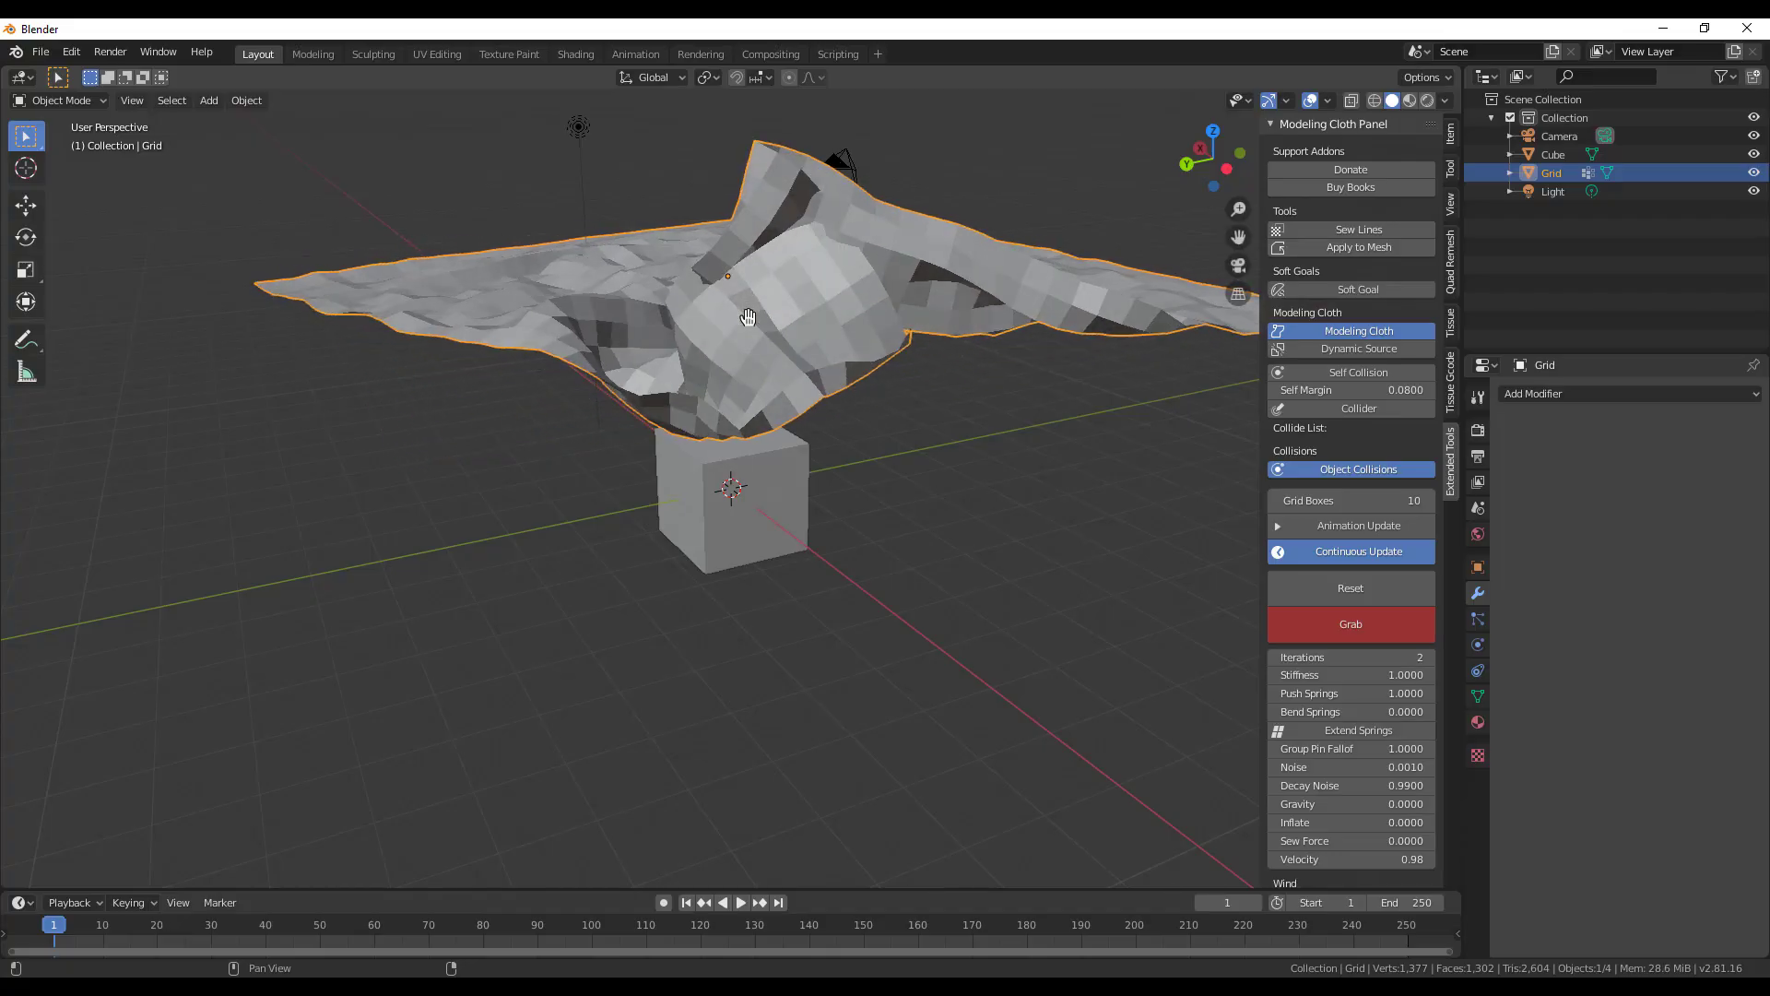
right_click(916, 502)
click(917, 503)
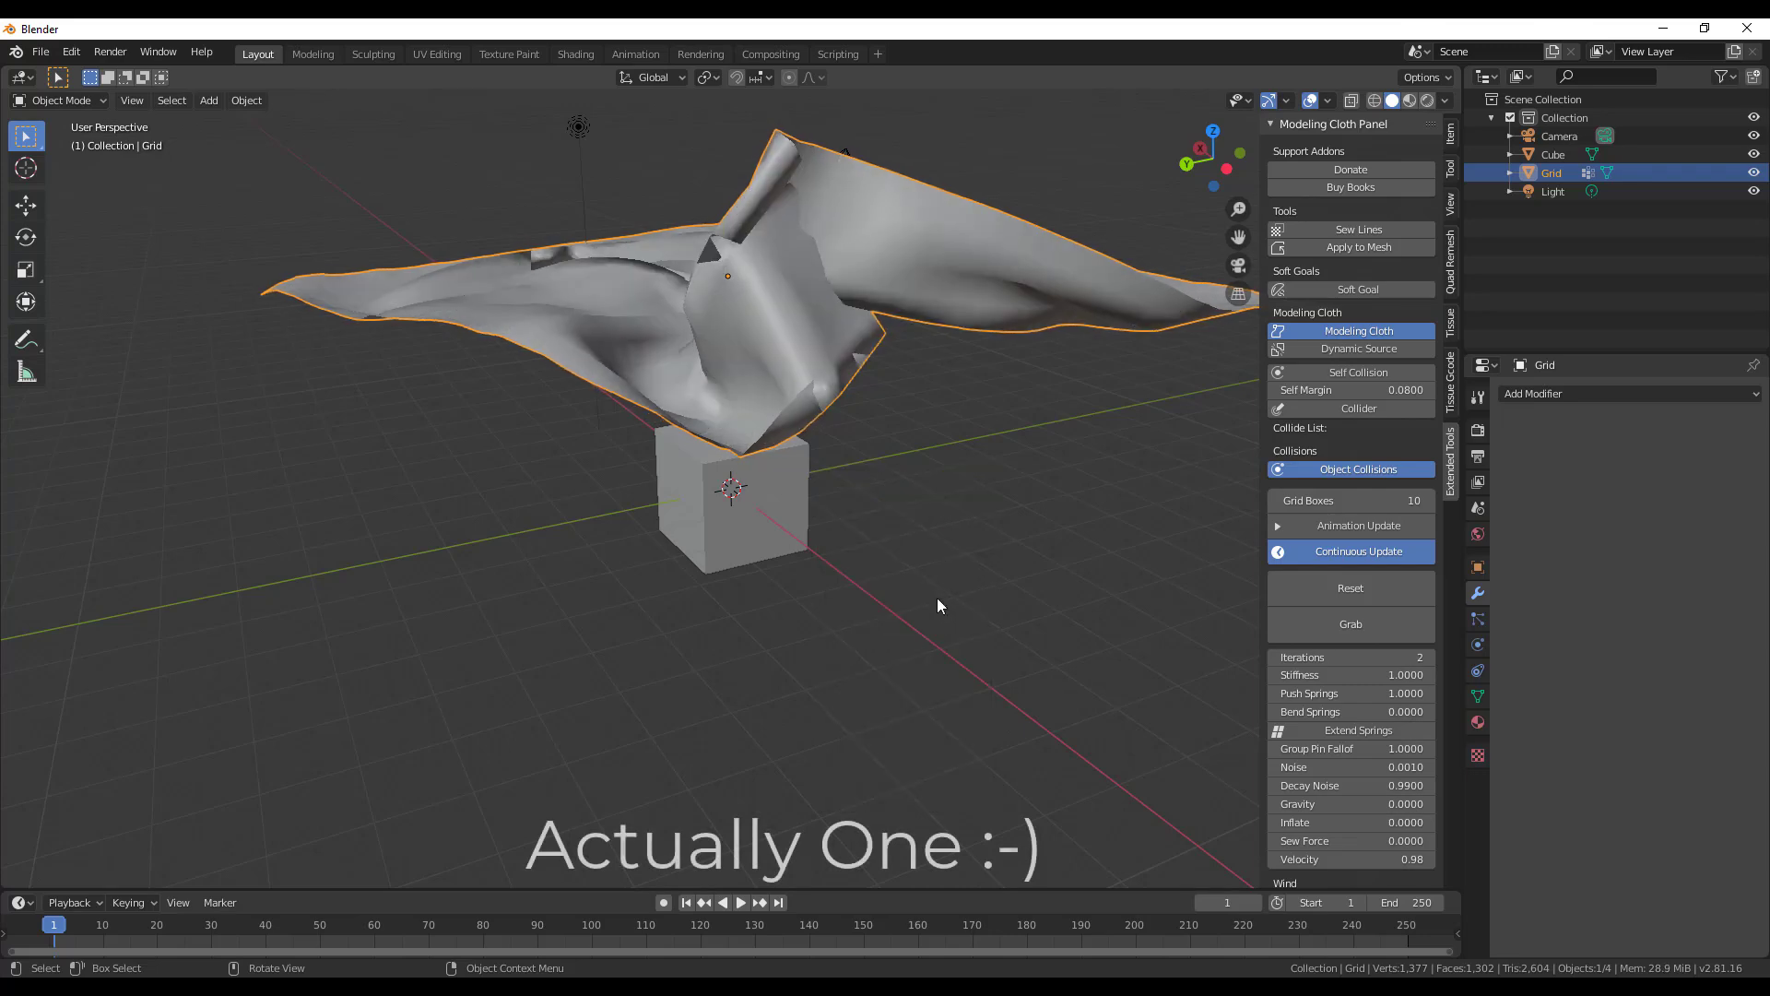
middle_drag(937, 598, 866, 517)
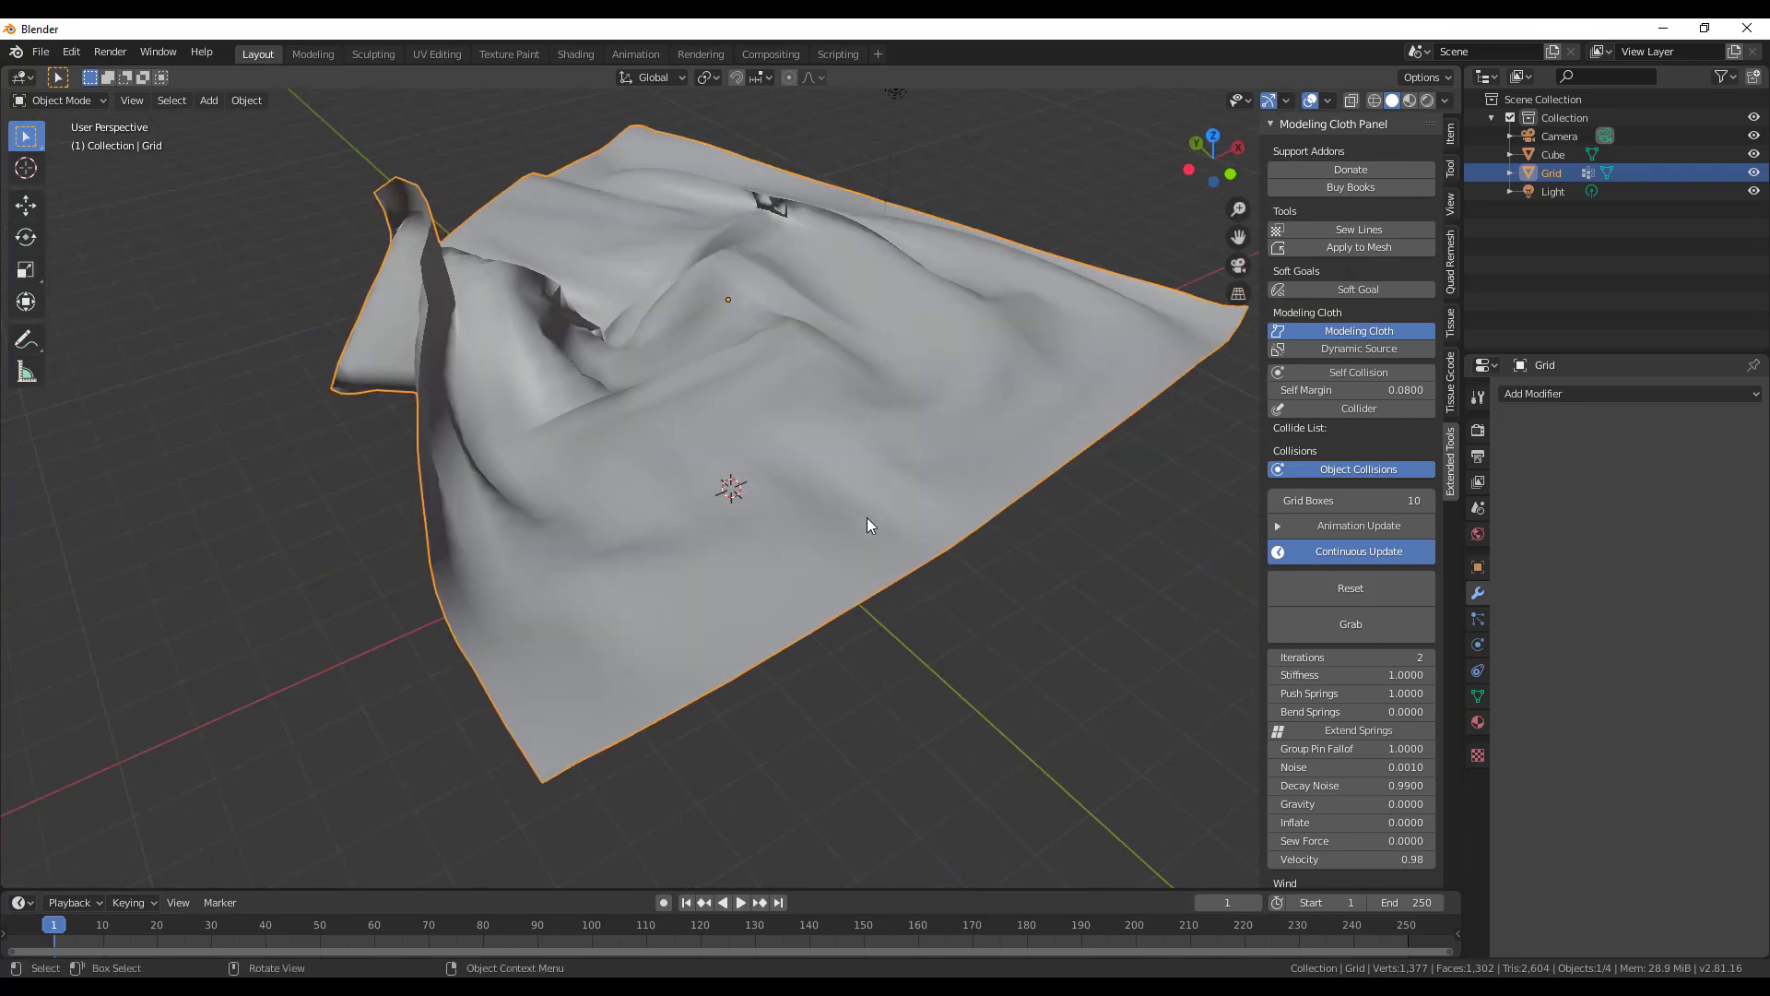
middle_drag(704, 542, 866, 435)
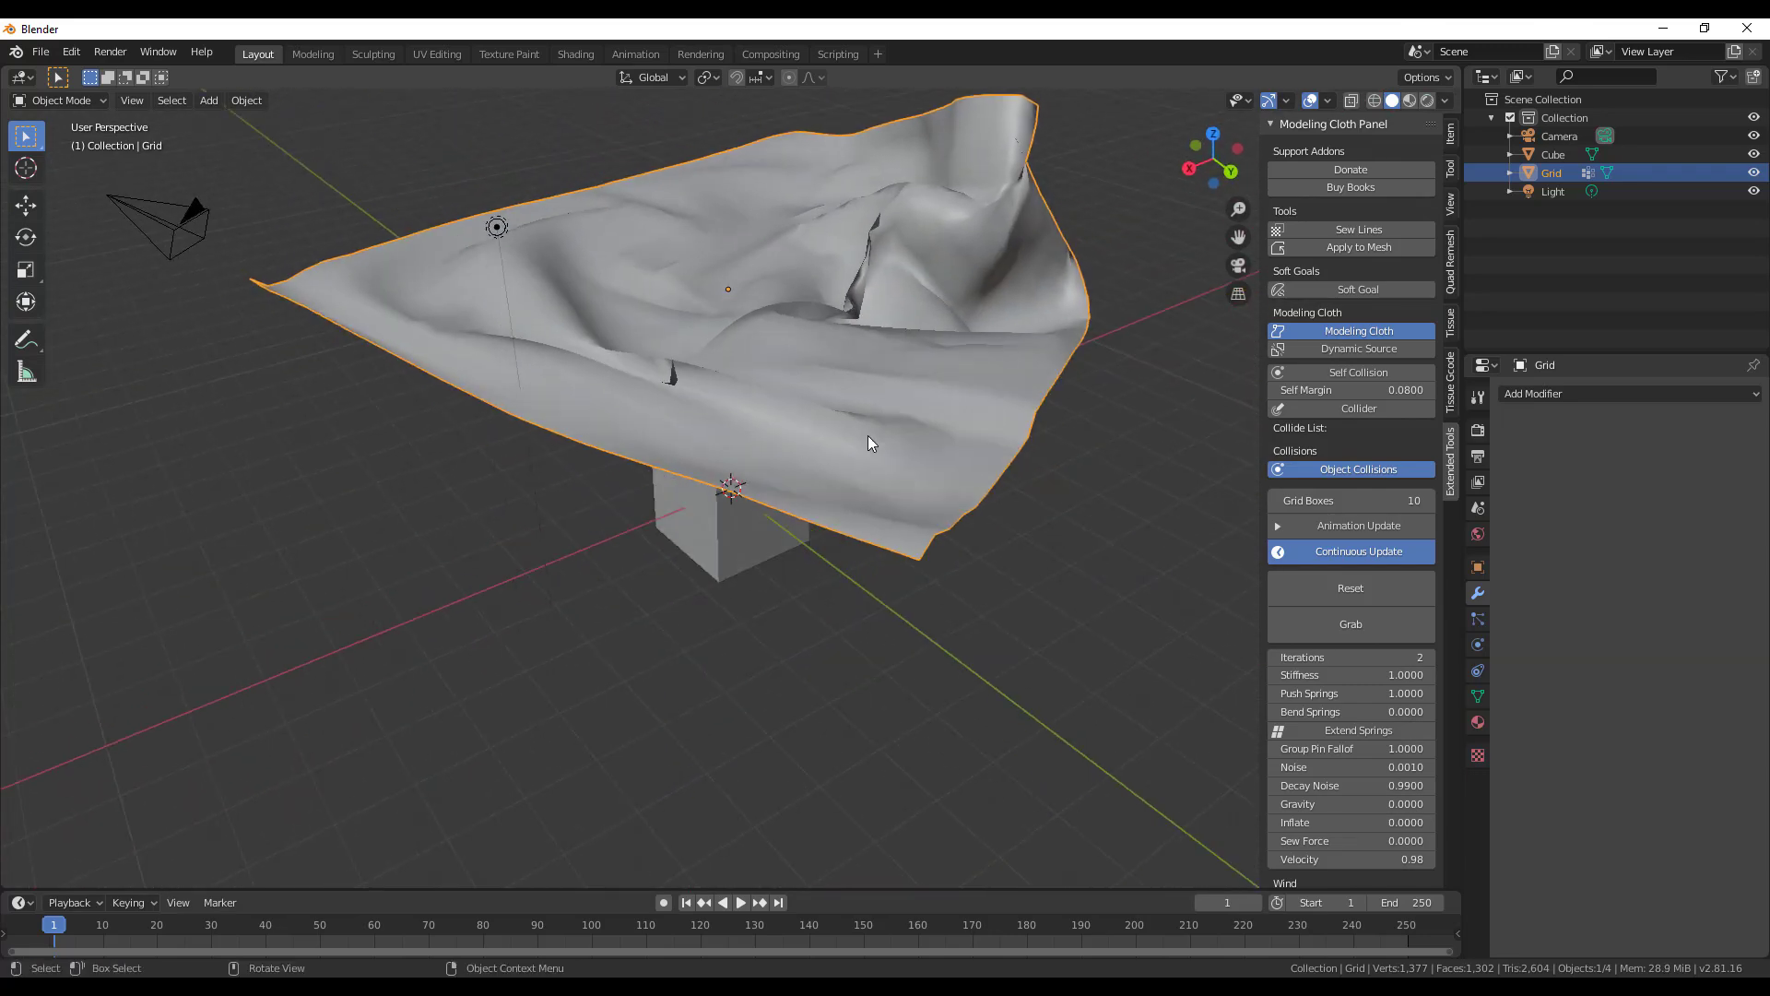
Grab the cloth's near edge and drag it back over the sheet into folds, and reset the cloth.
click(1361, 616)
mouse_move(902, 405)
mouse_down()
mouse_move(891, 459)
mouse_move(870, 291)
mouse_move(695, 357)
mouse_move(647, 263)
mouse_up()
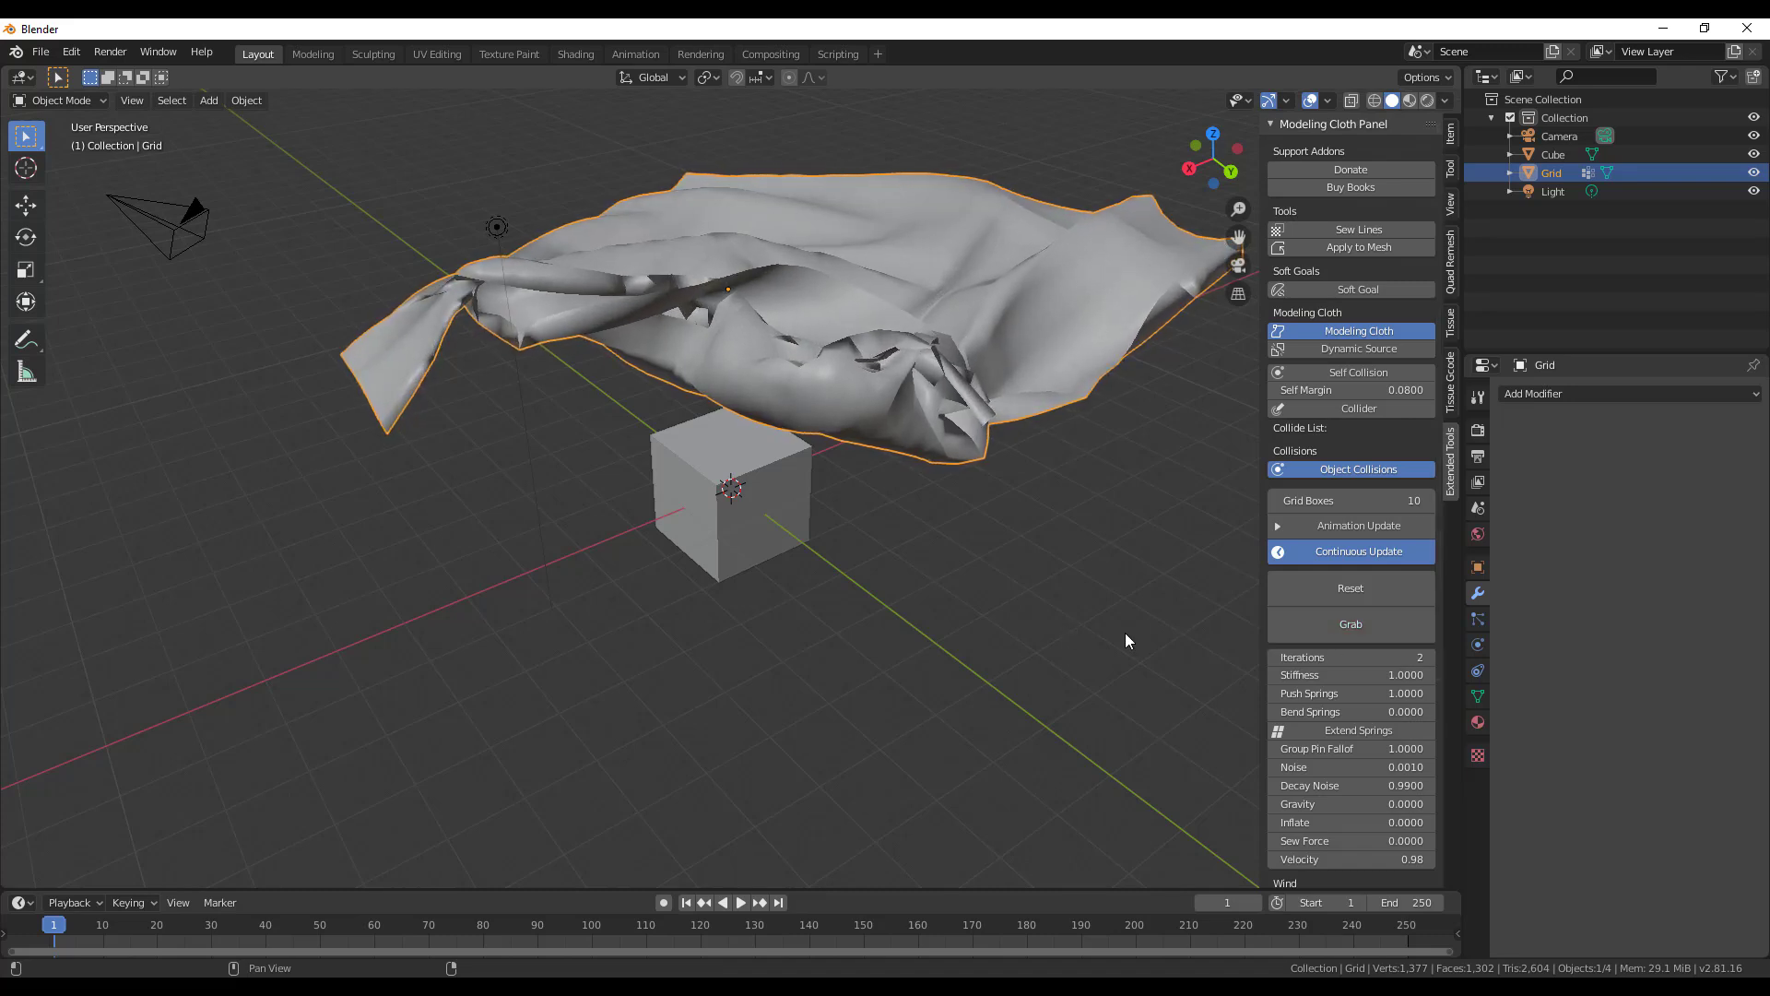
click(1334, 599)
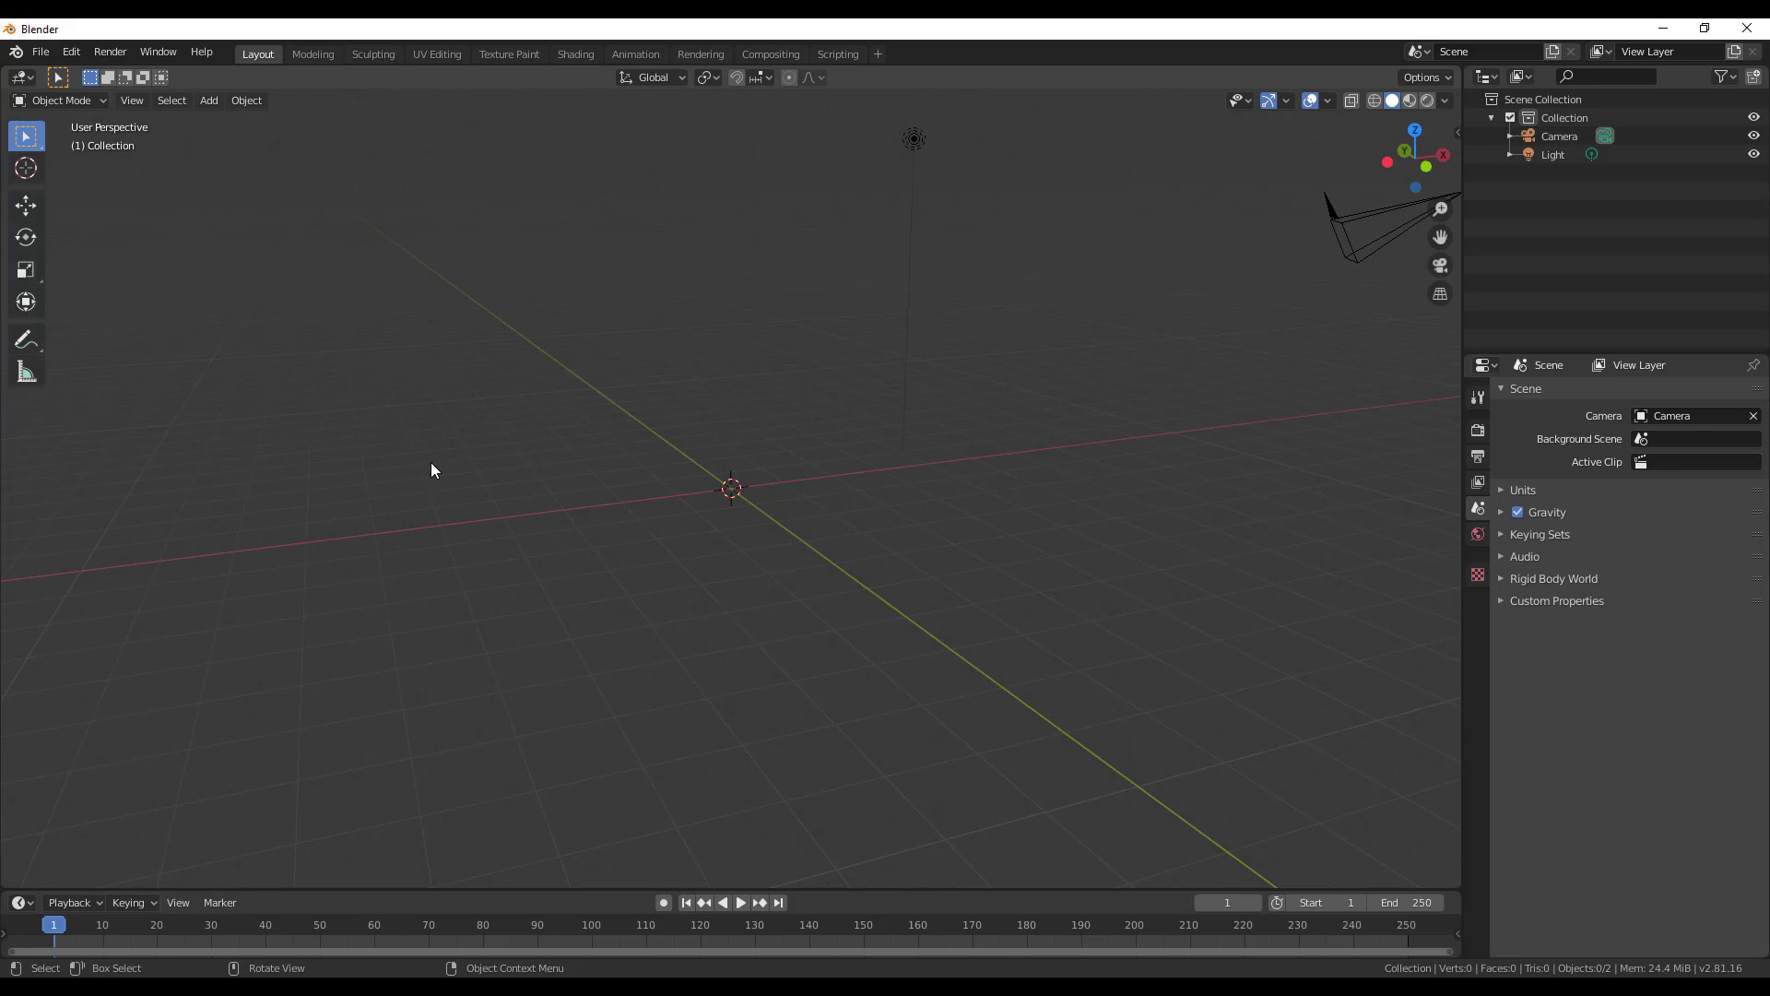
Install the Modeling Cloth add-on from the Modeling-Cloth-2_8 file on F:\, enable it and expand its details.
click(72, 53)
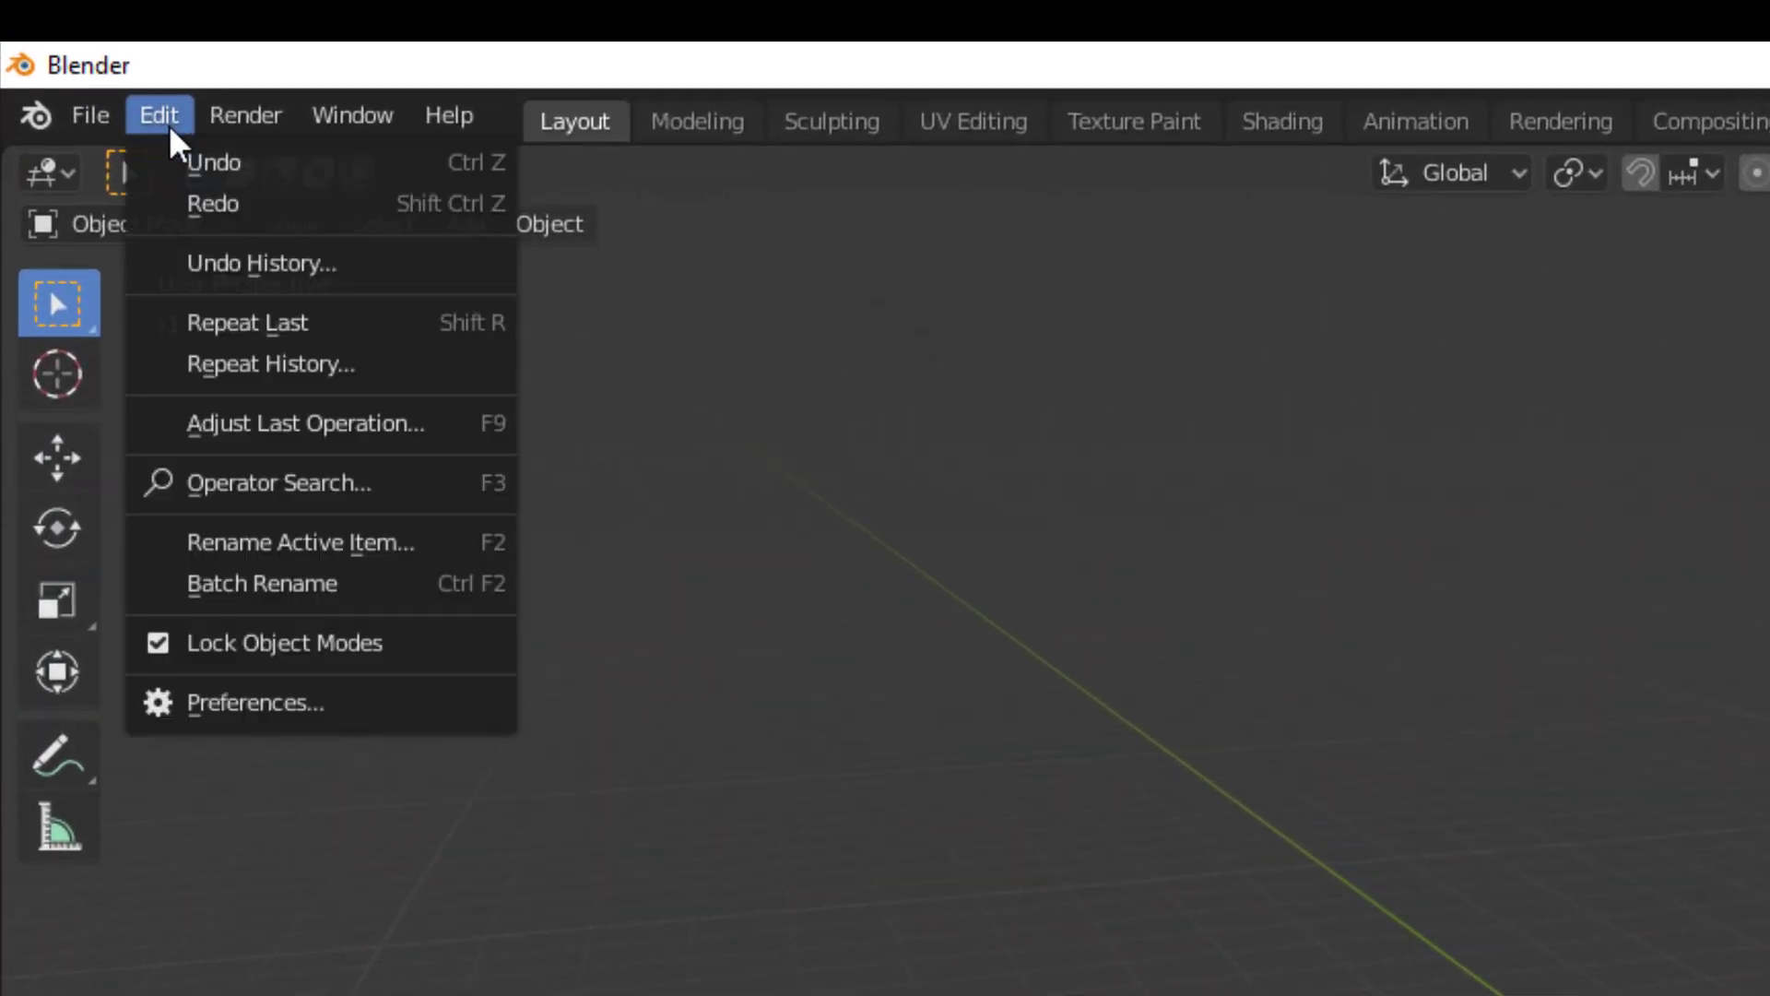
click(358, 703)
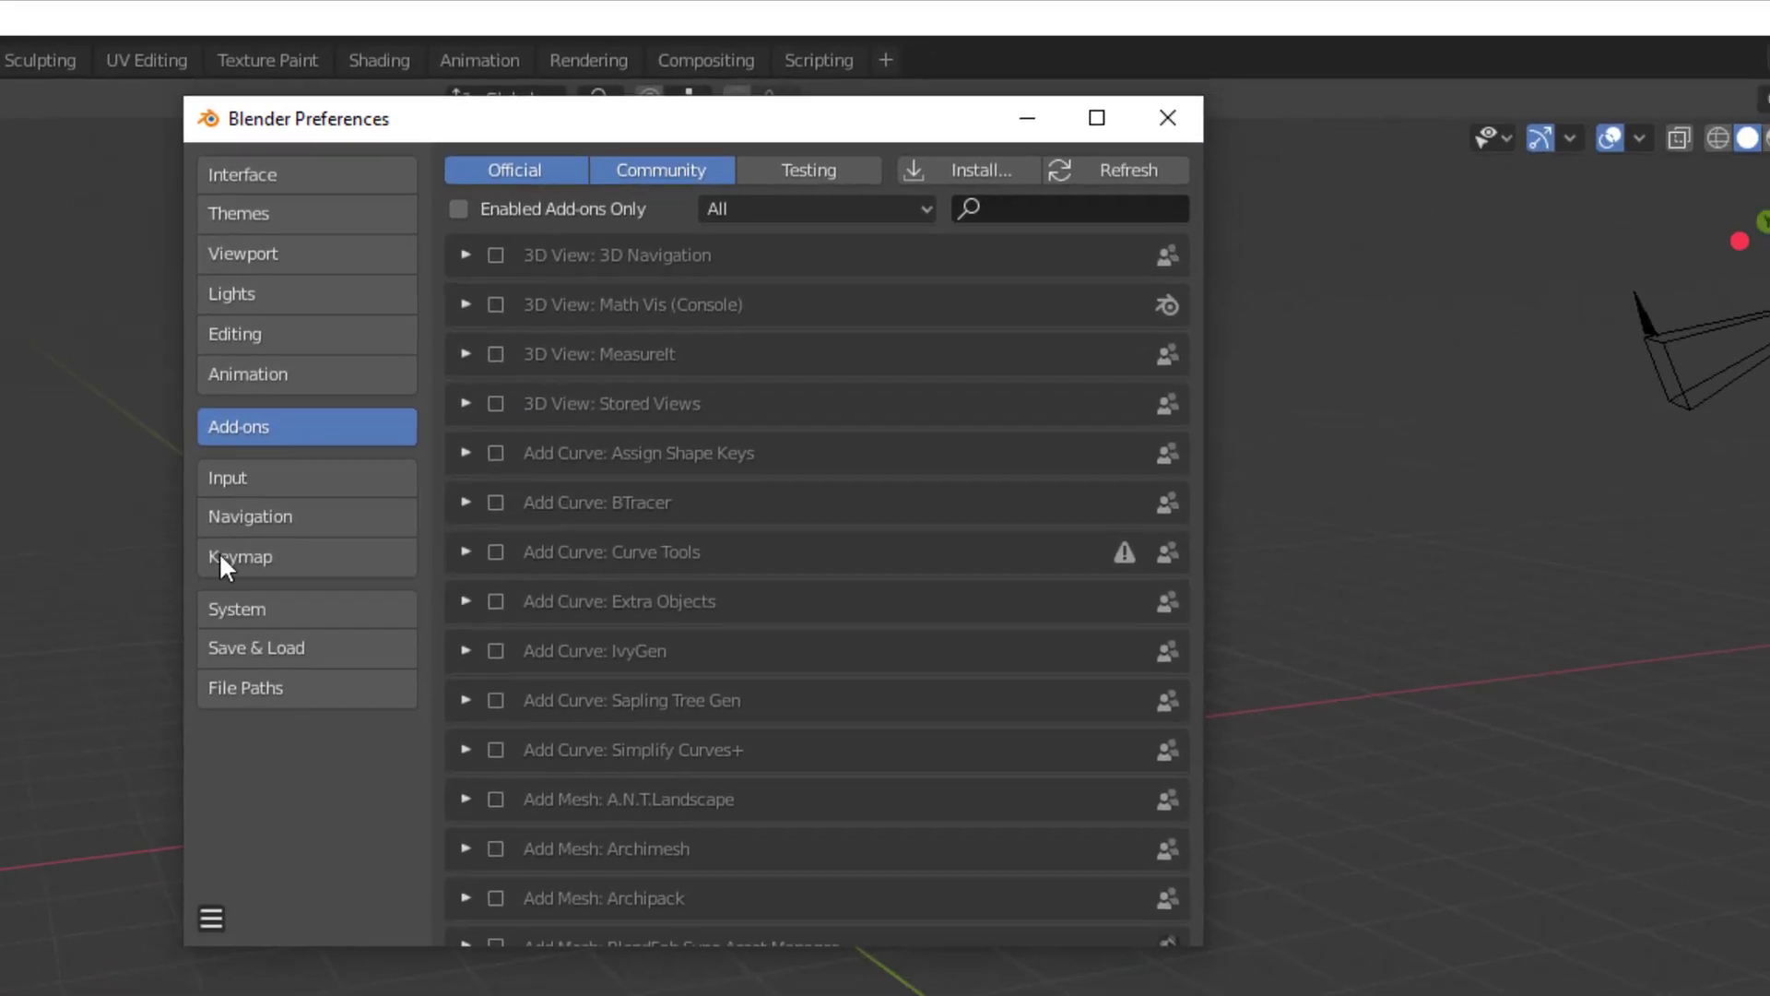
click(970, 166)
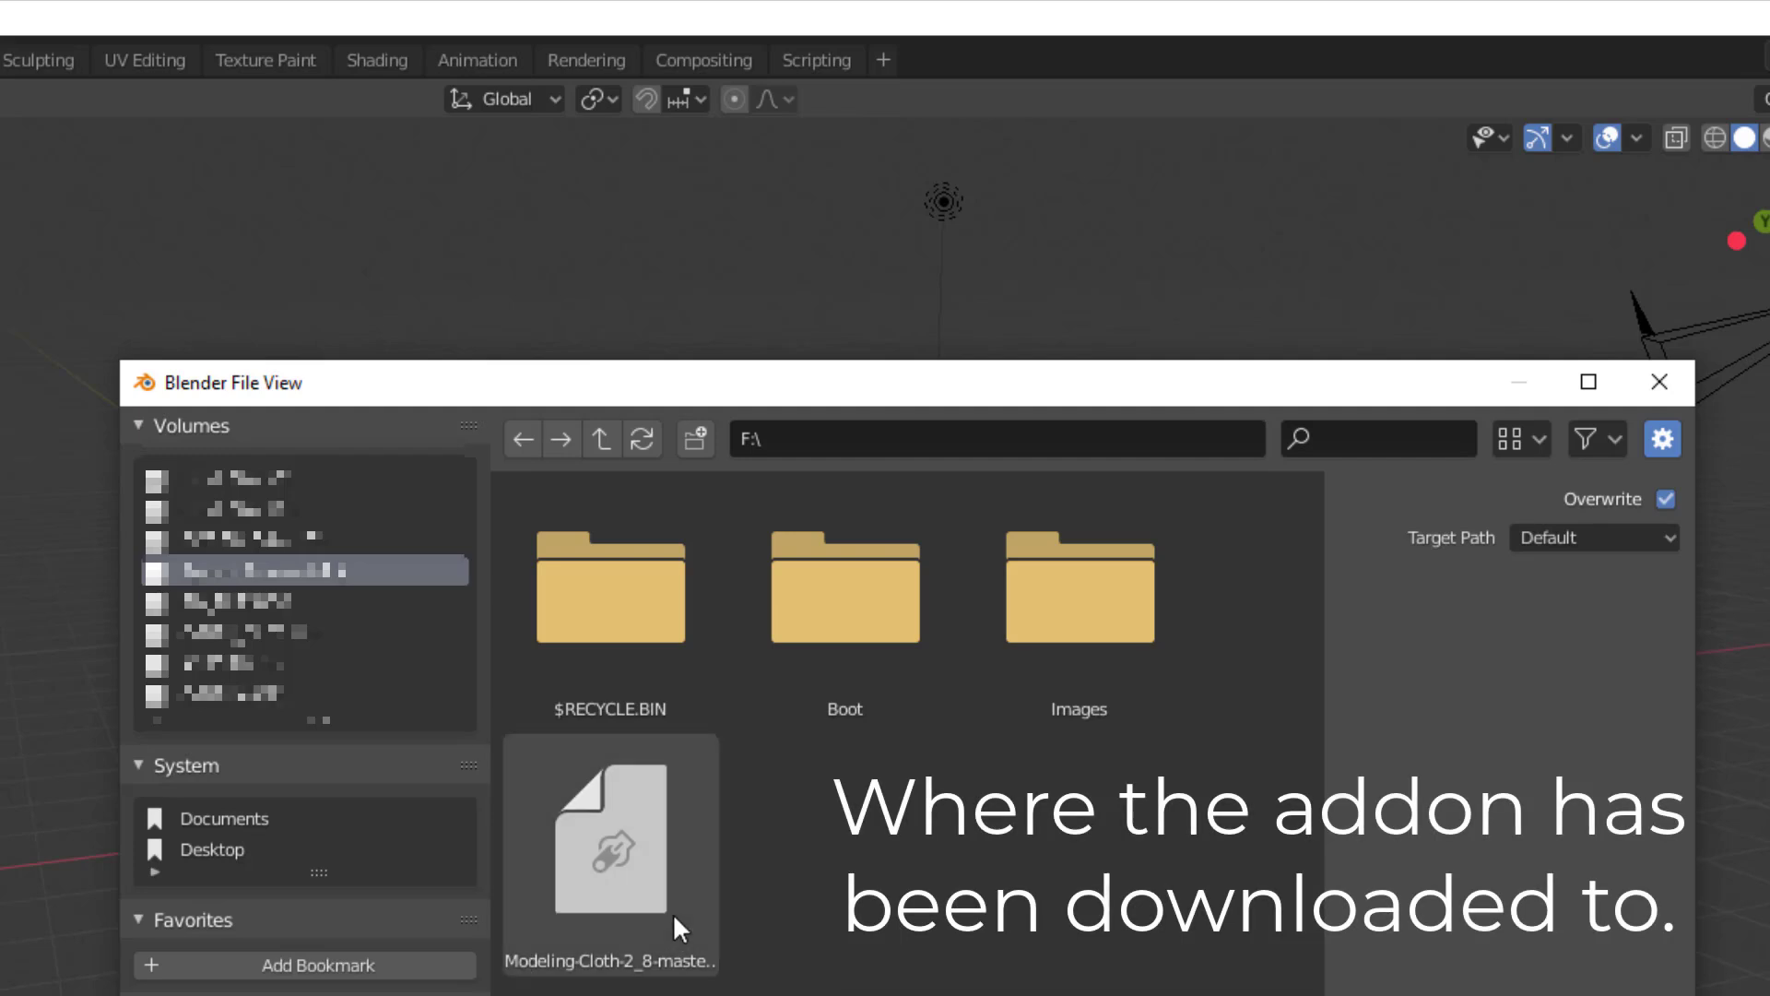
double_click(653, 876)
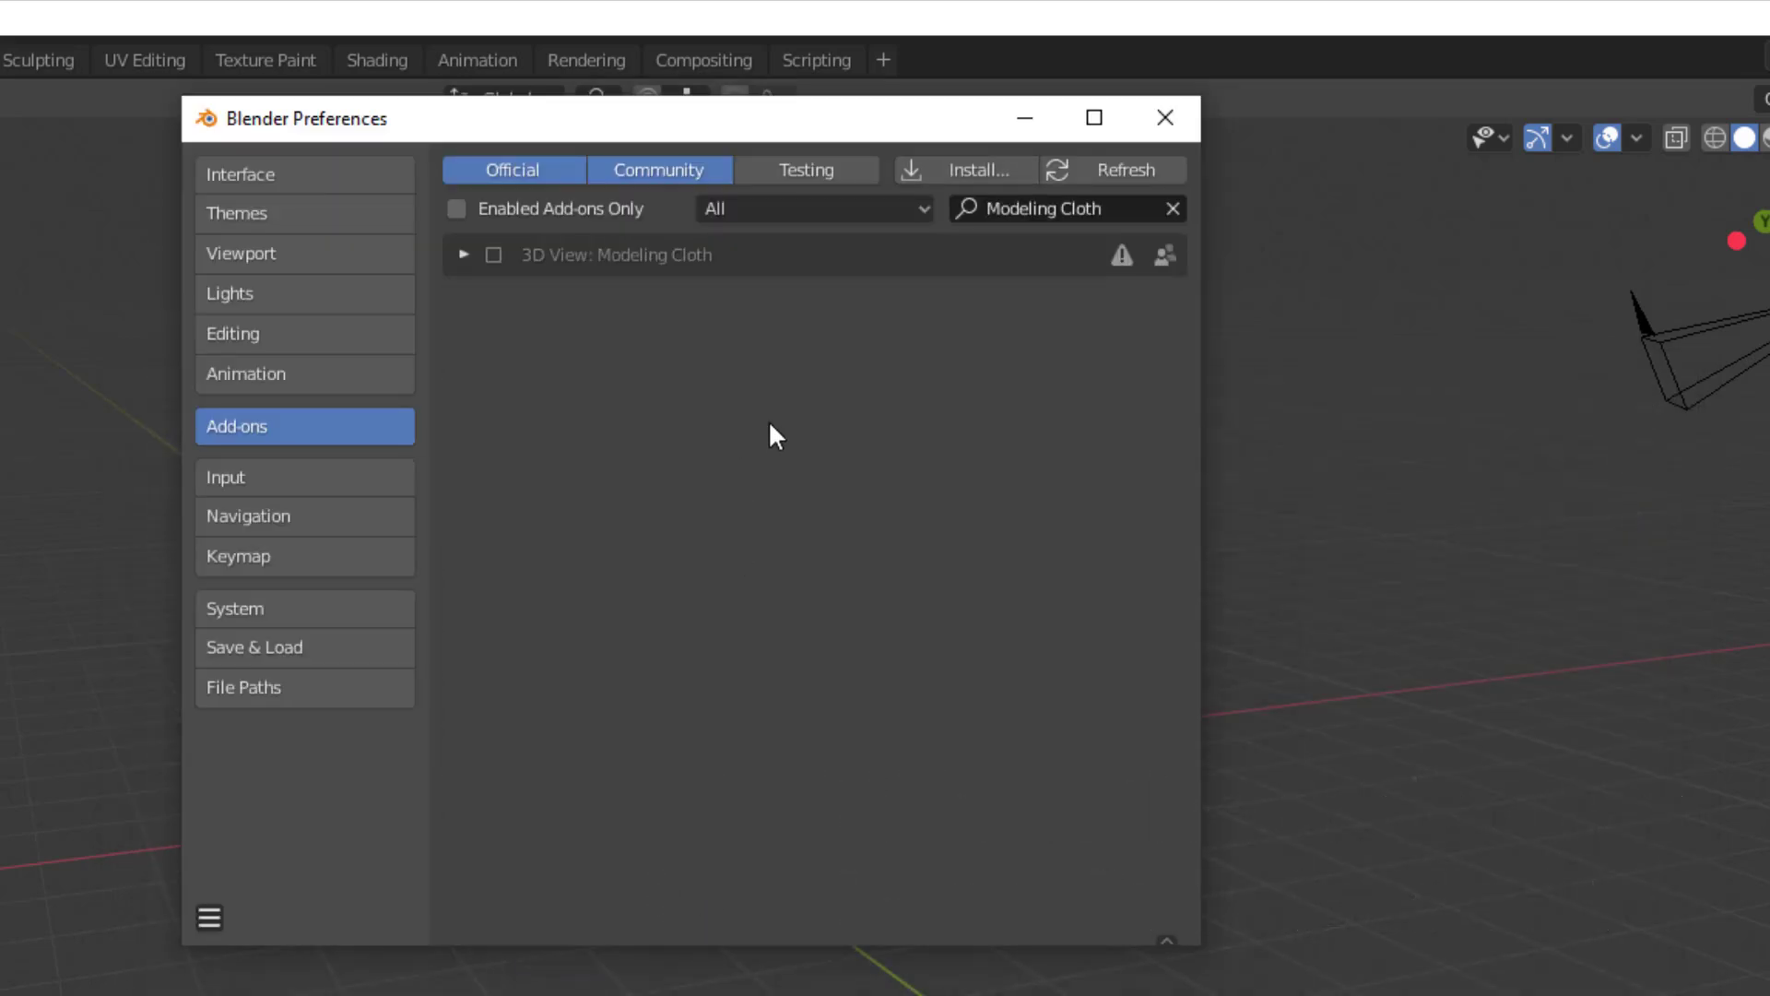
click(493, 256)
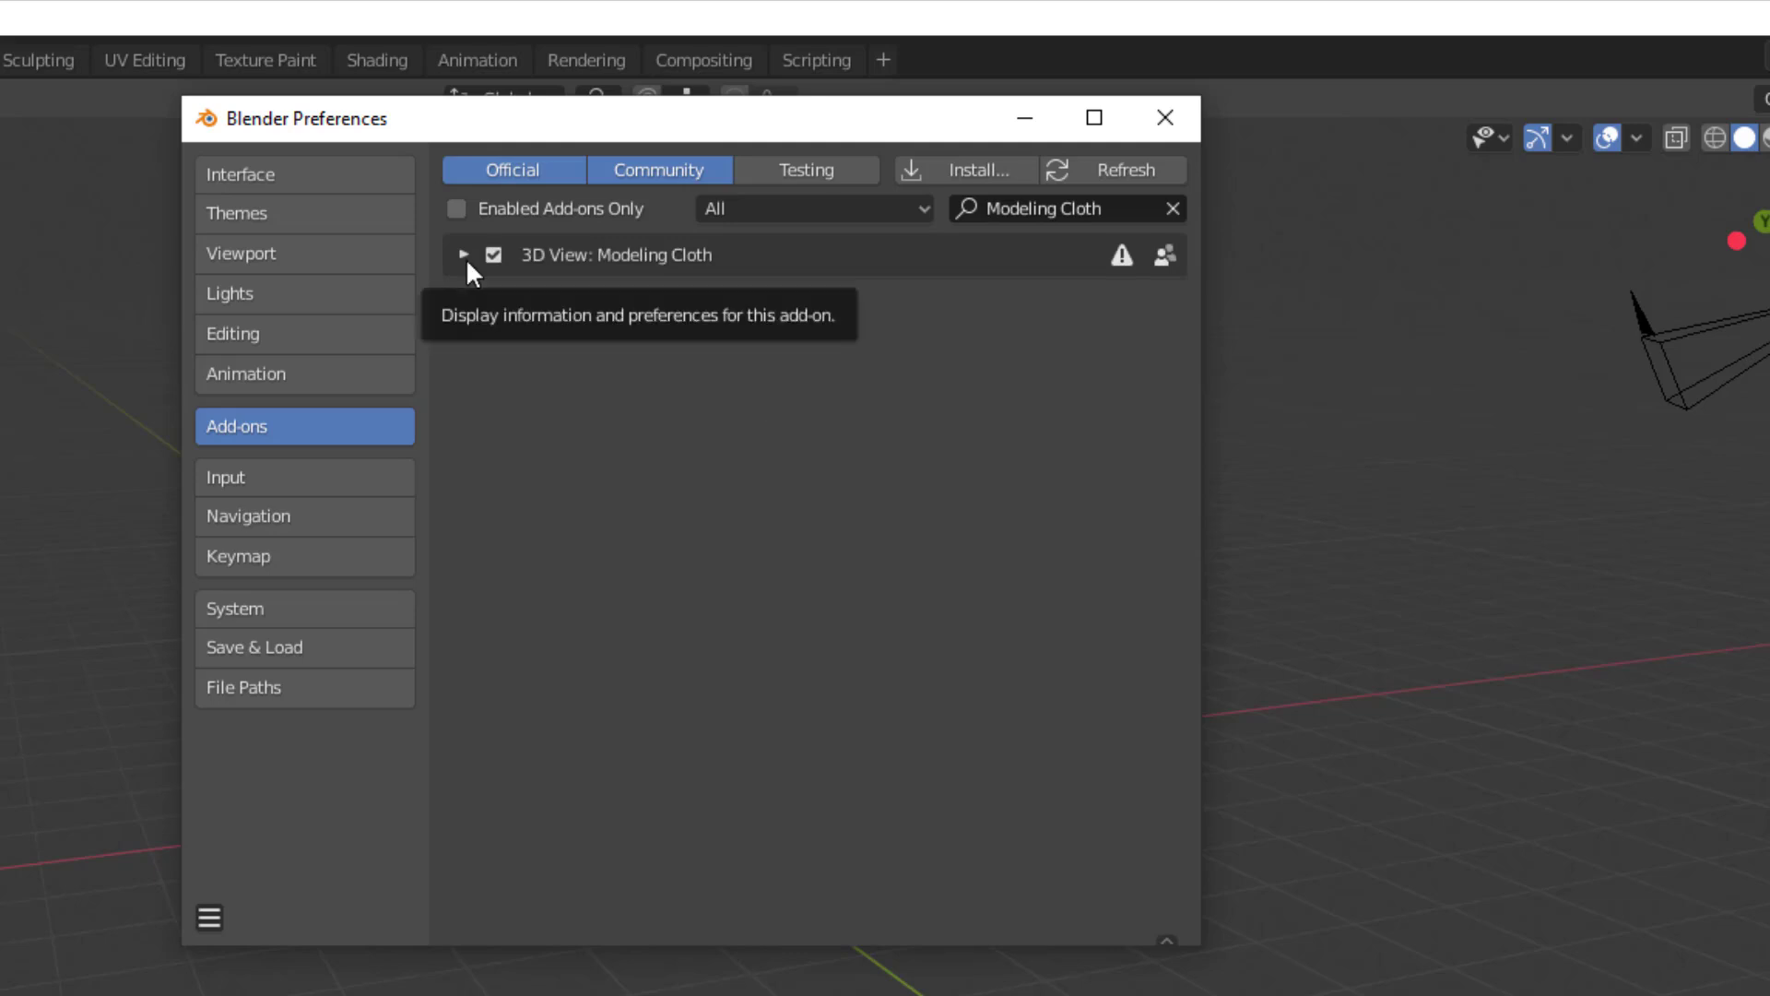
click(466, 253)
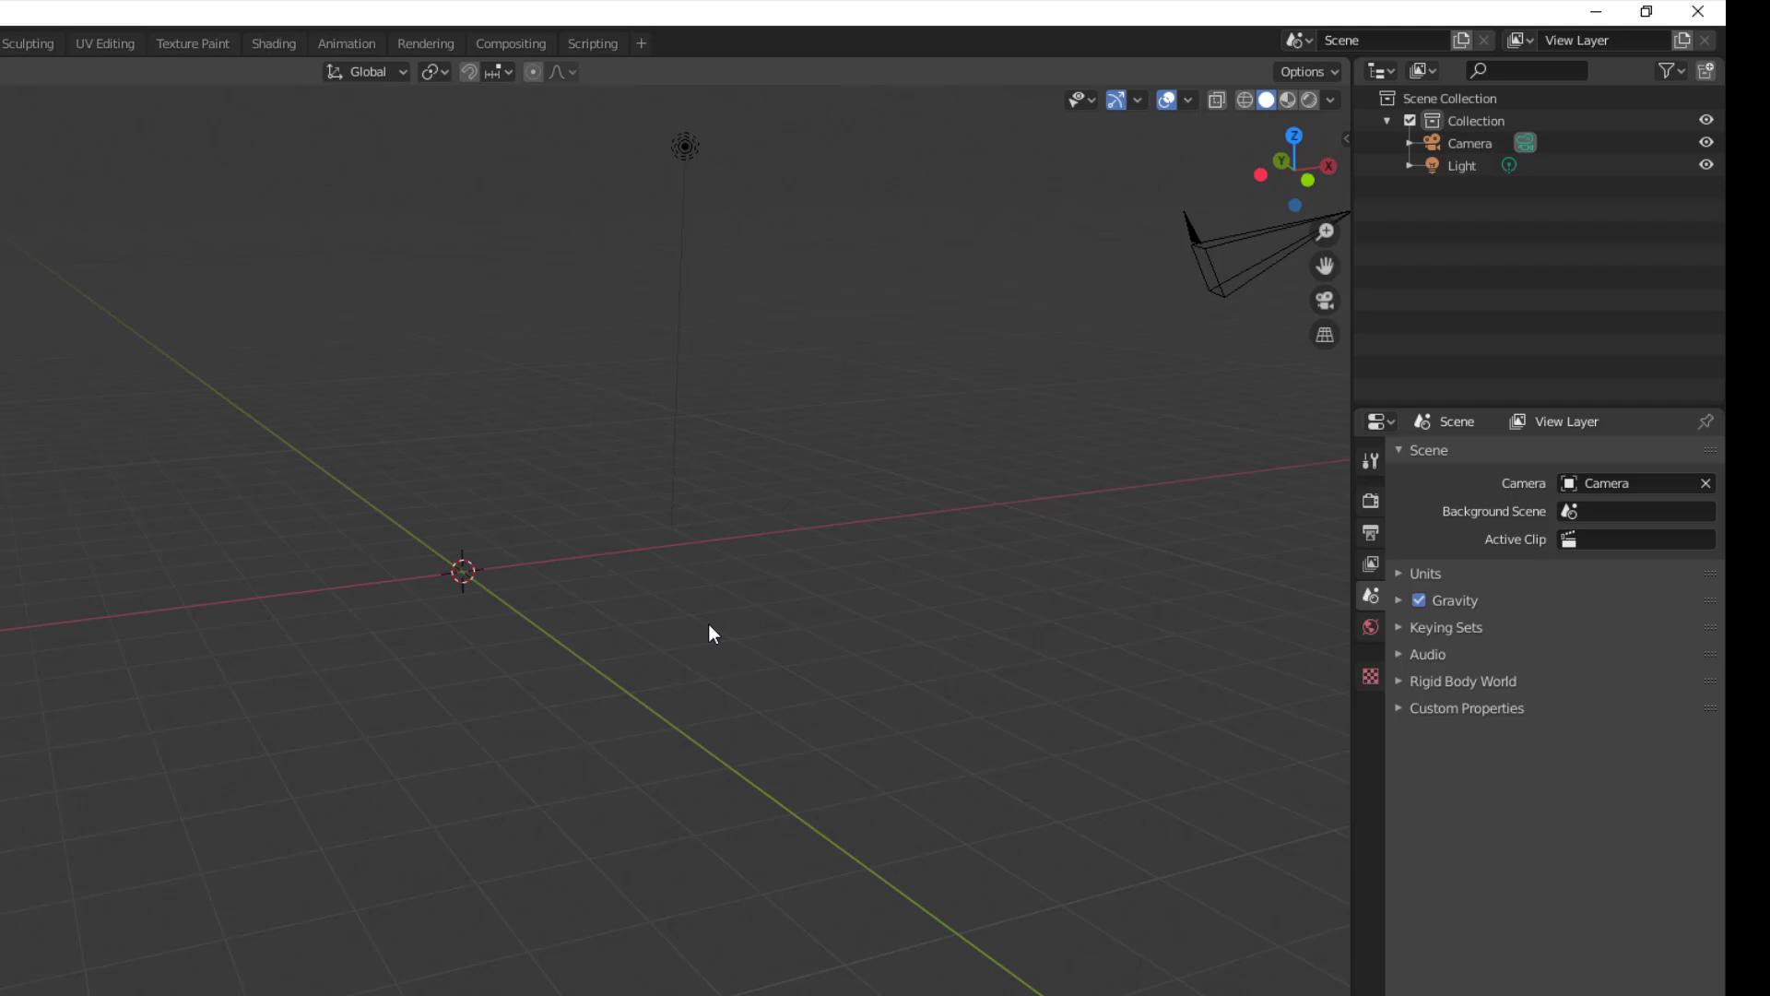
Display the Modeling Cloth Panel from the Extended Tools in the 3D viewport.
key(n)
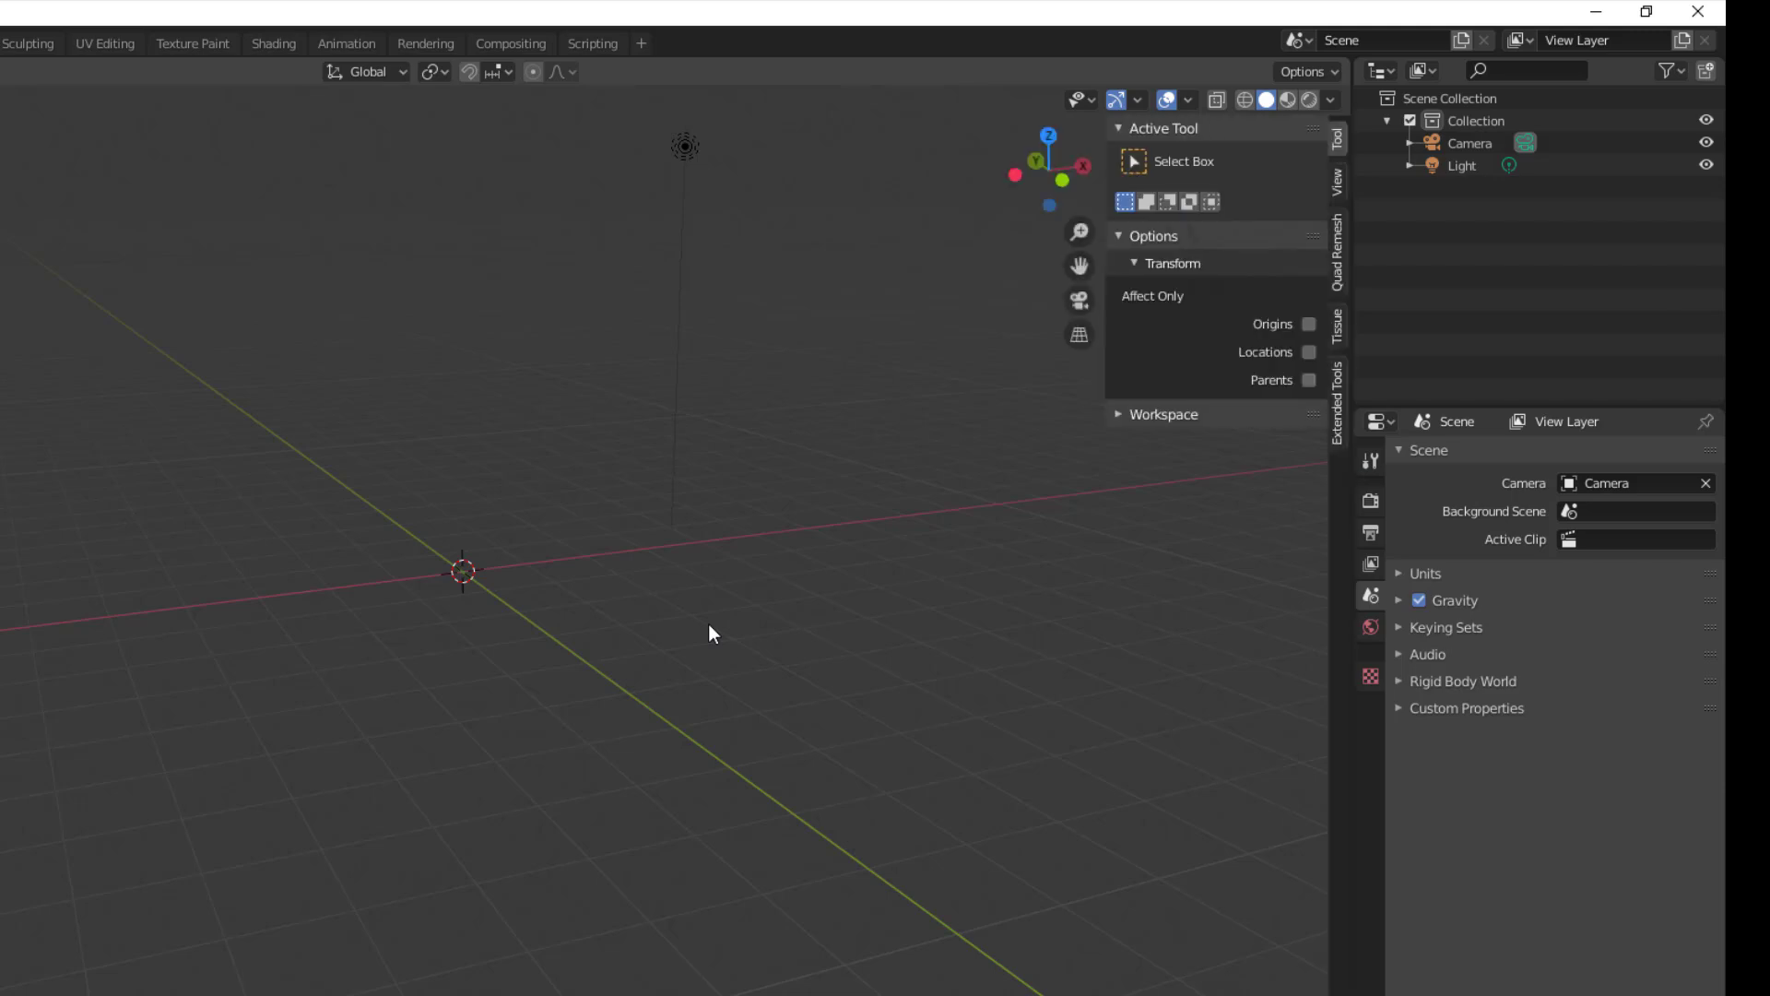
click(1338, 404)
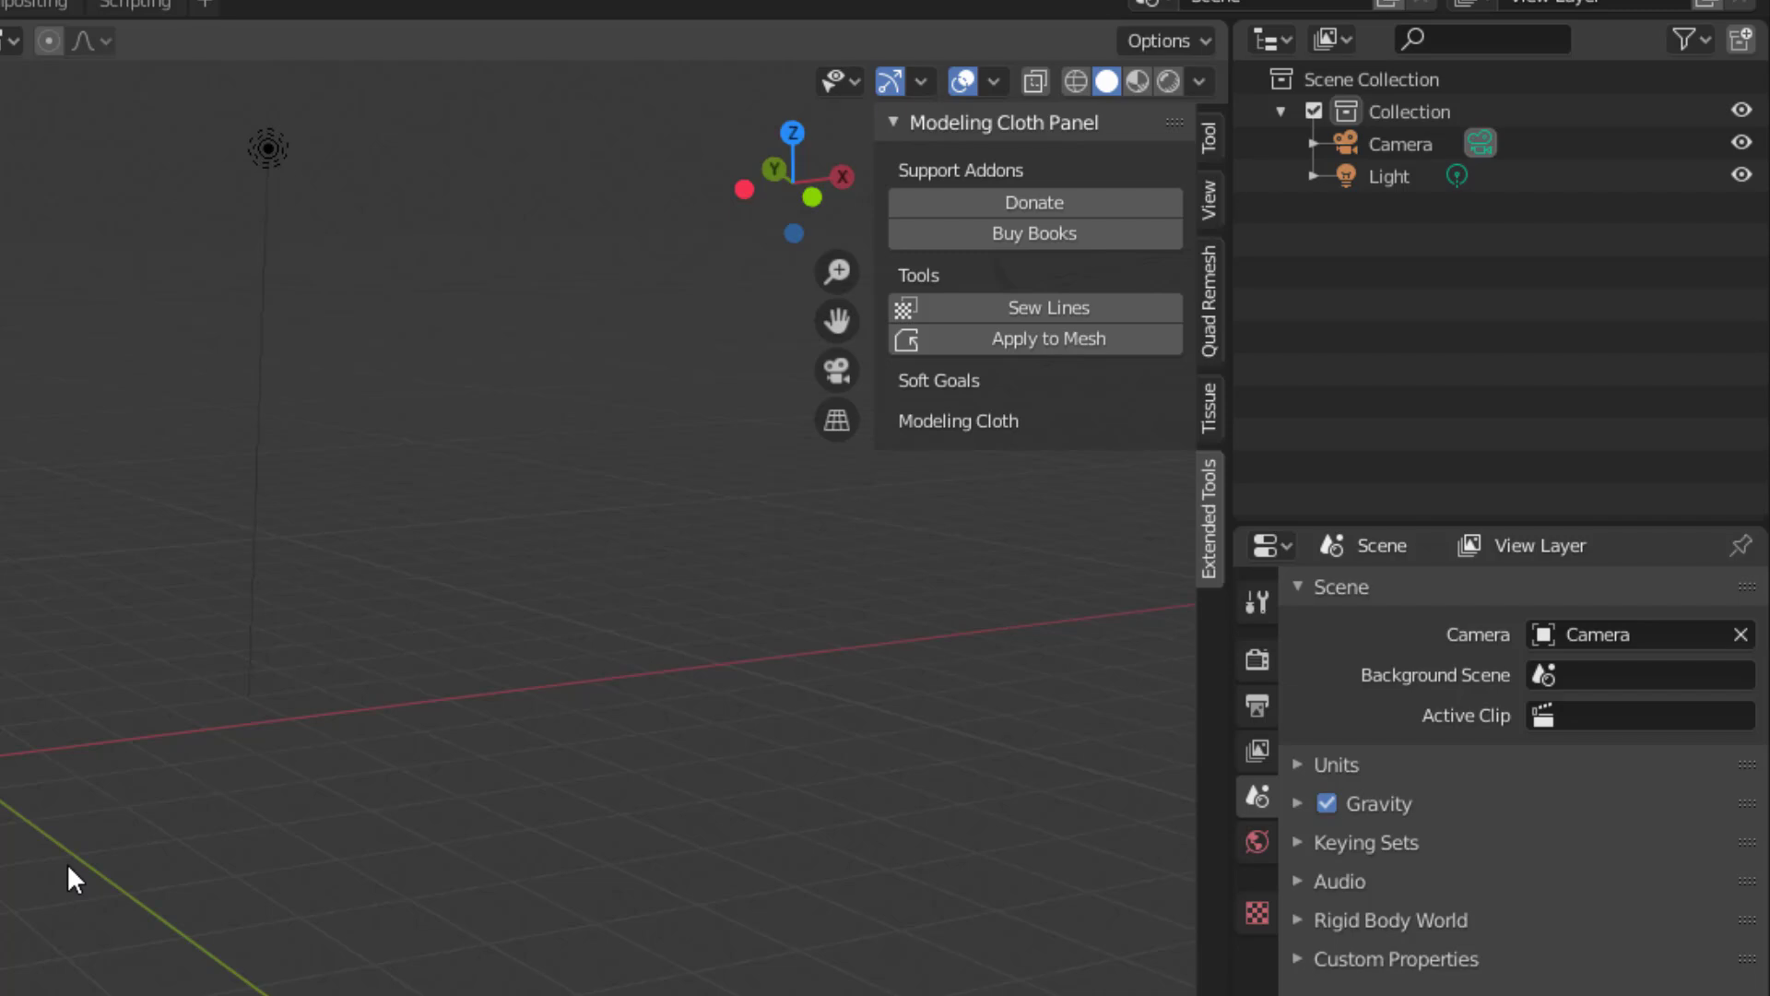
Add a grid mesh at the origin and scale it up into a large sheet.
key(shift+a)
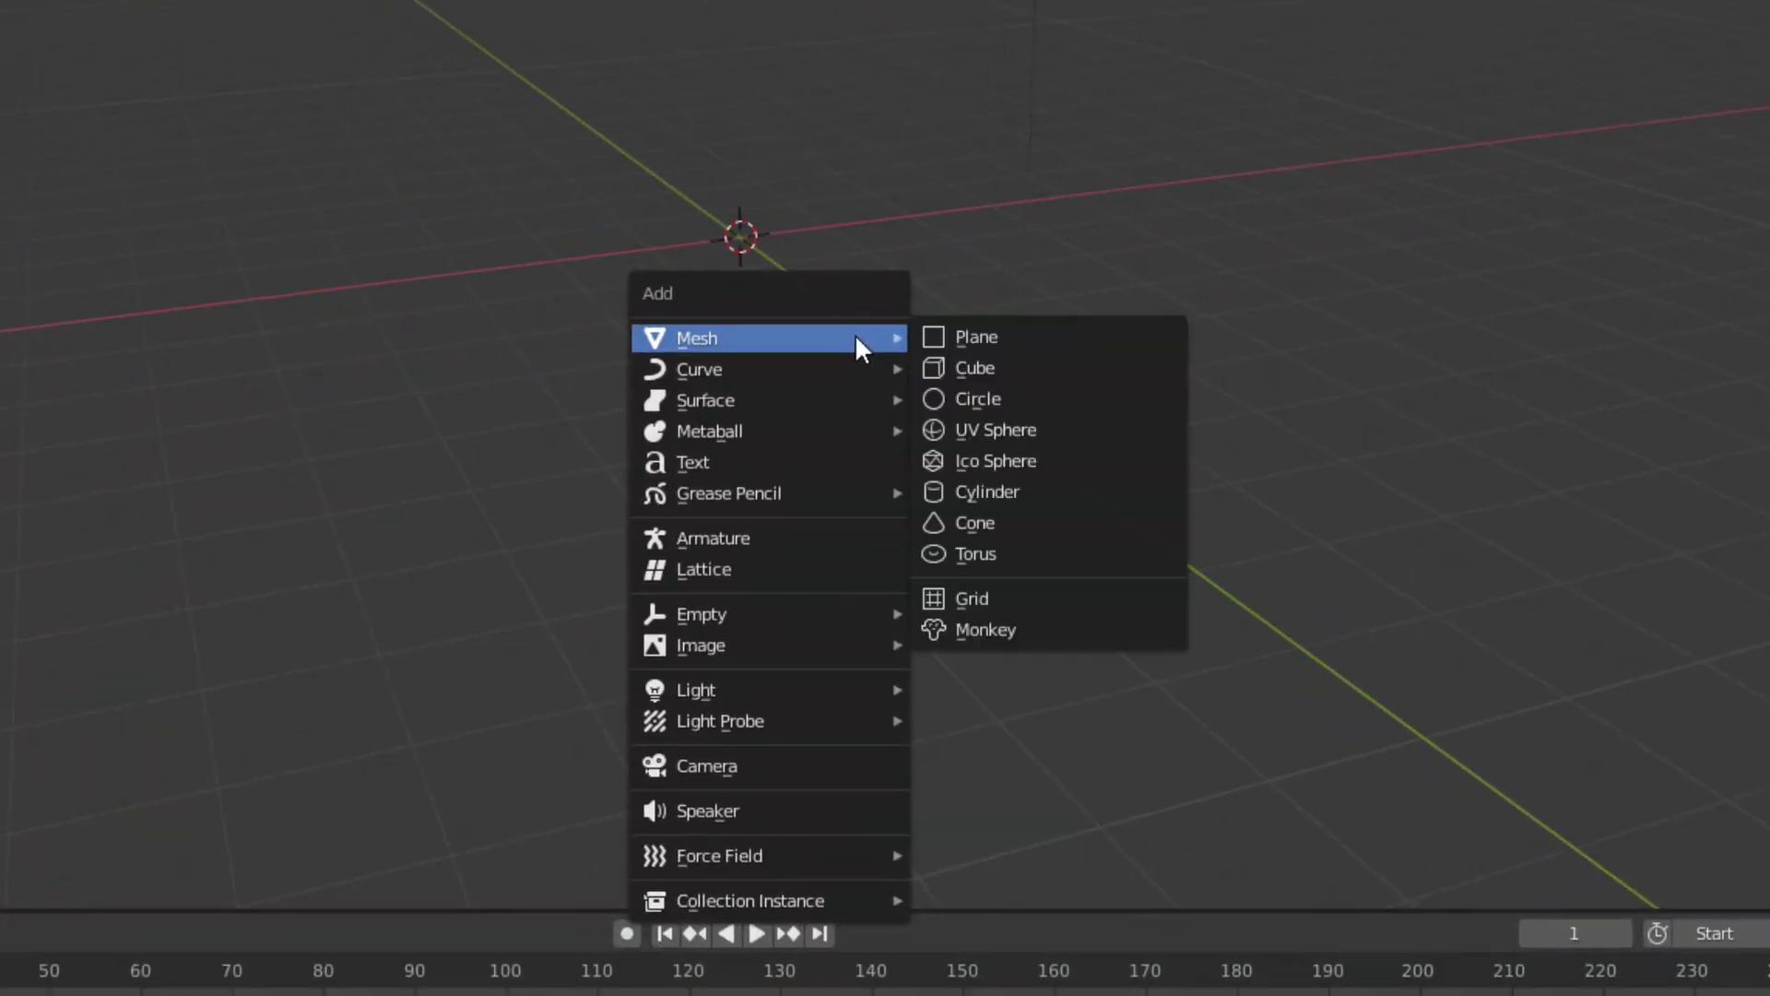
click(1025, 588)
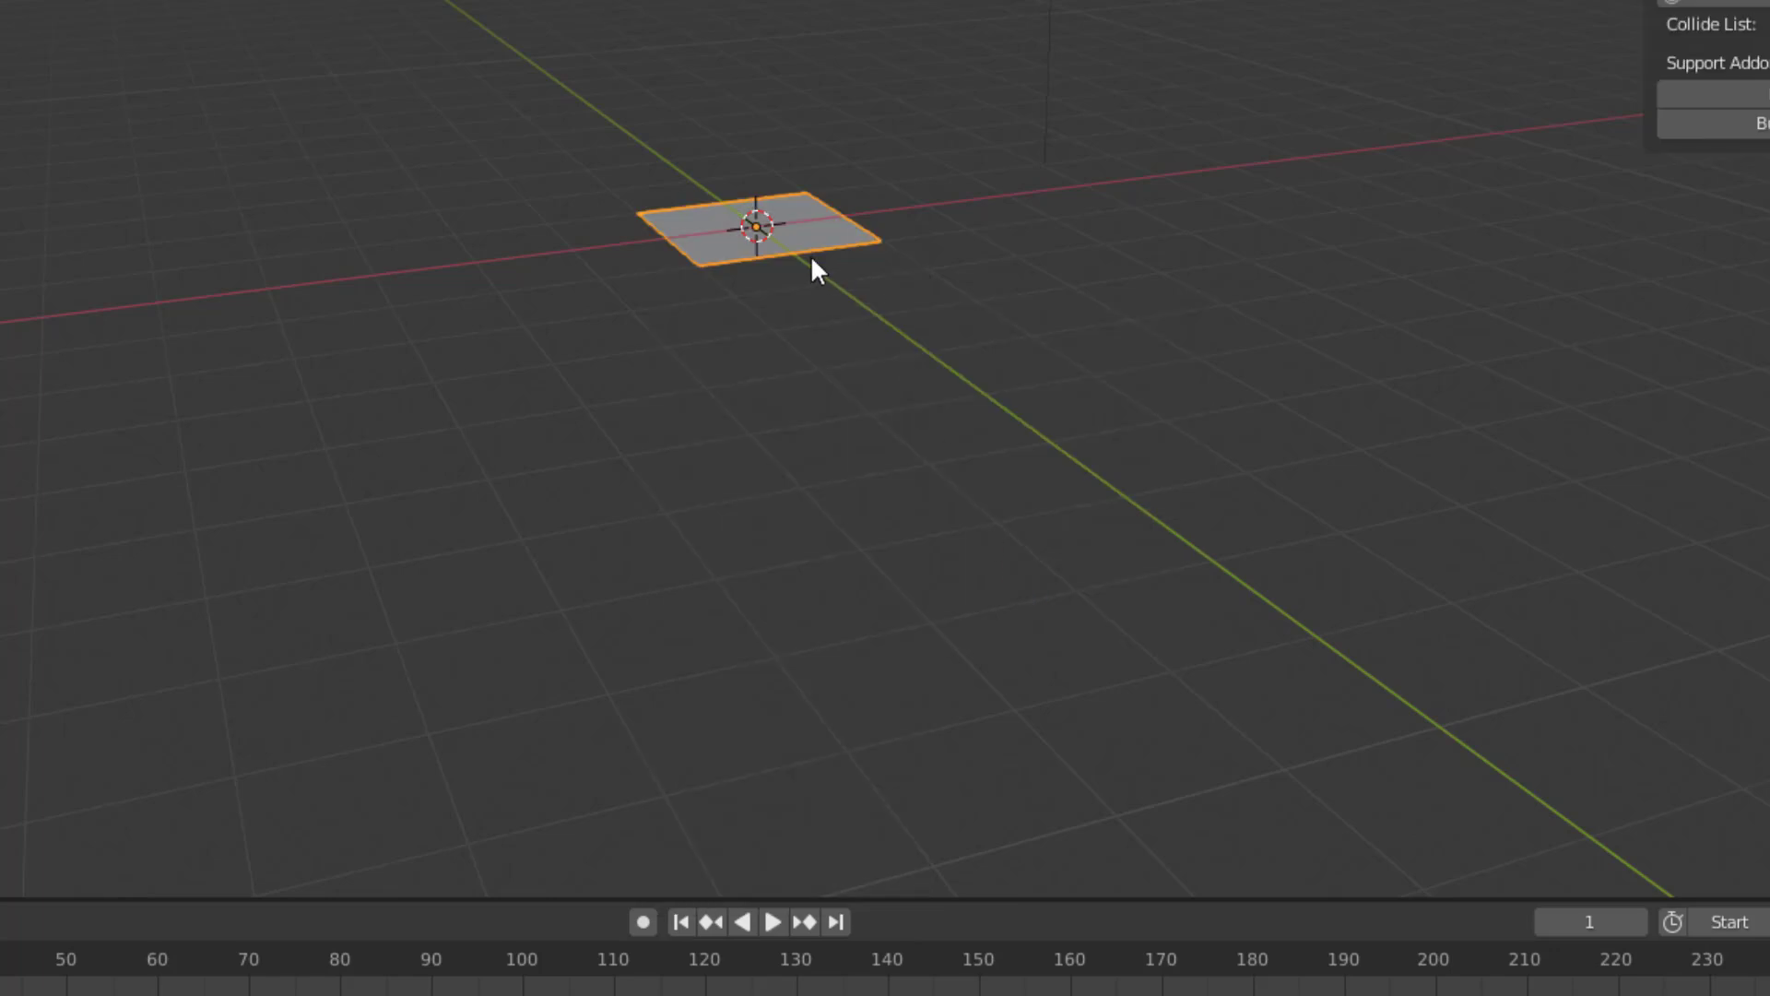
key(s)
click(1083, 427)
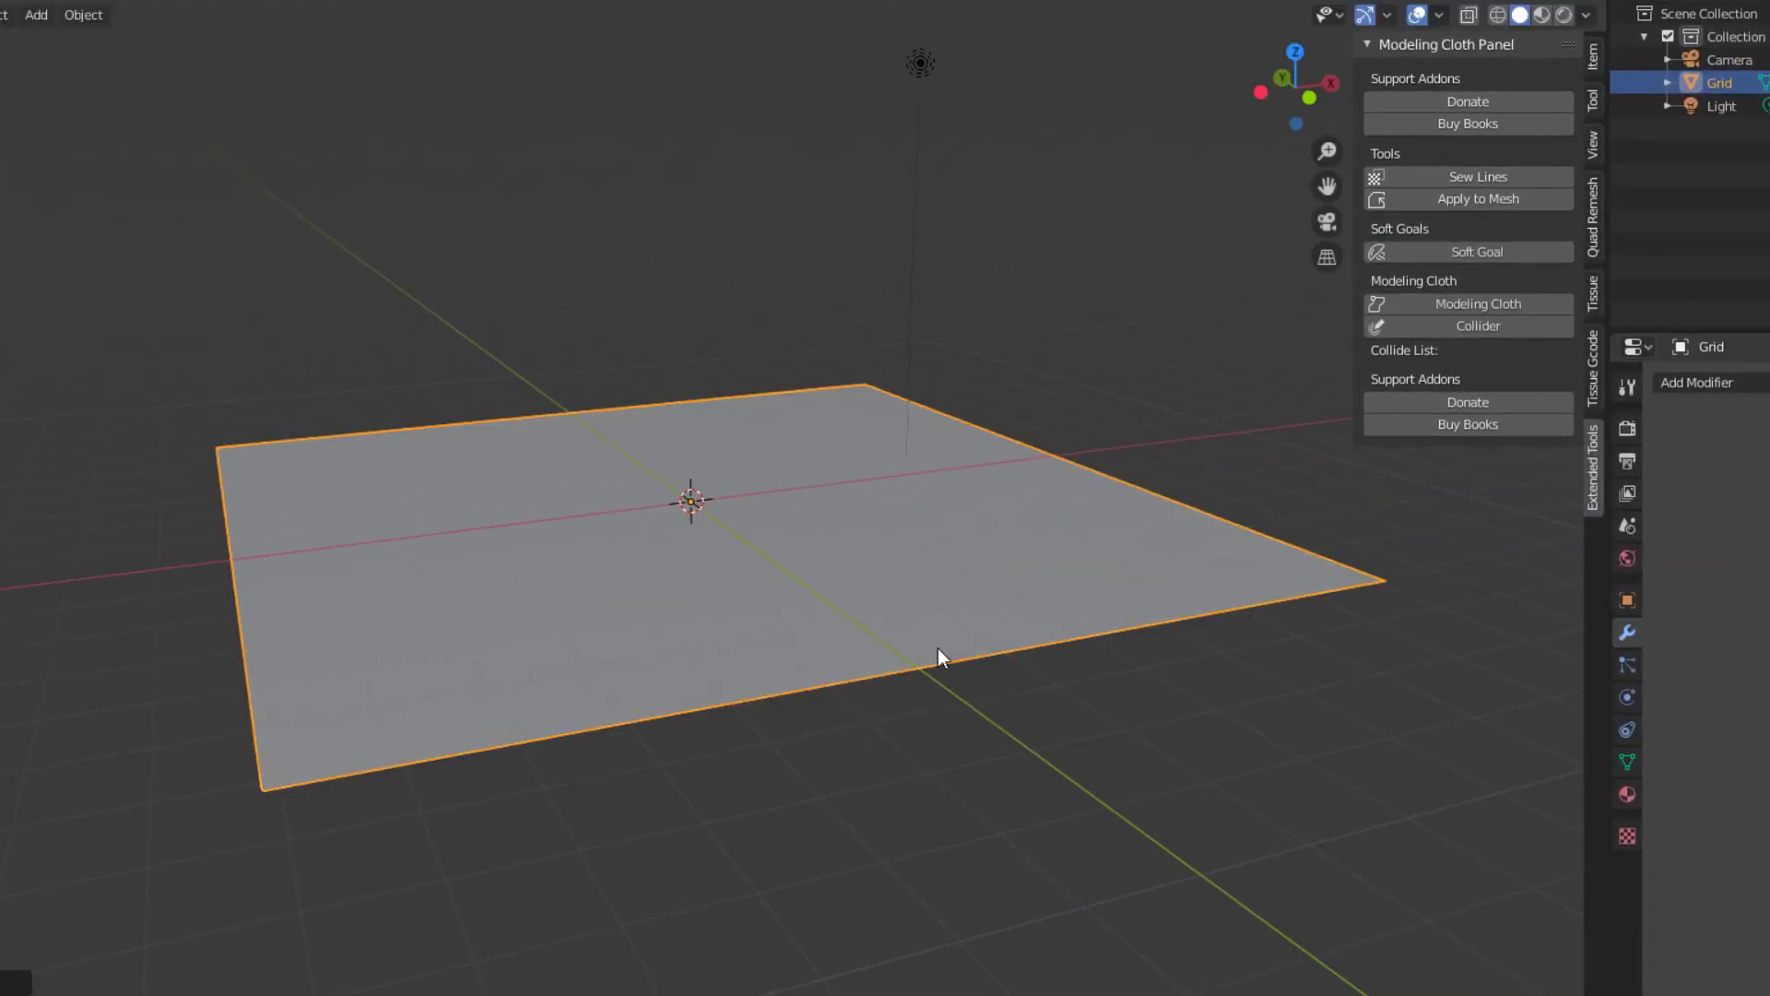
Raise the grid along the Z axis so it sits well above the origin.
key(g)
key(z)
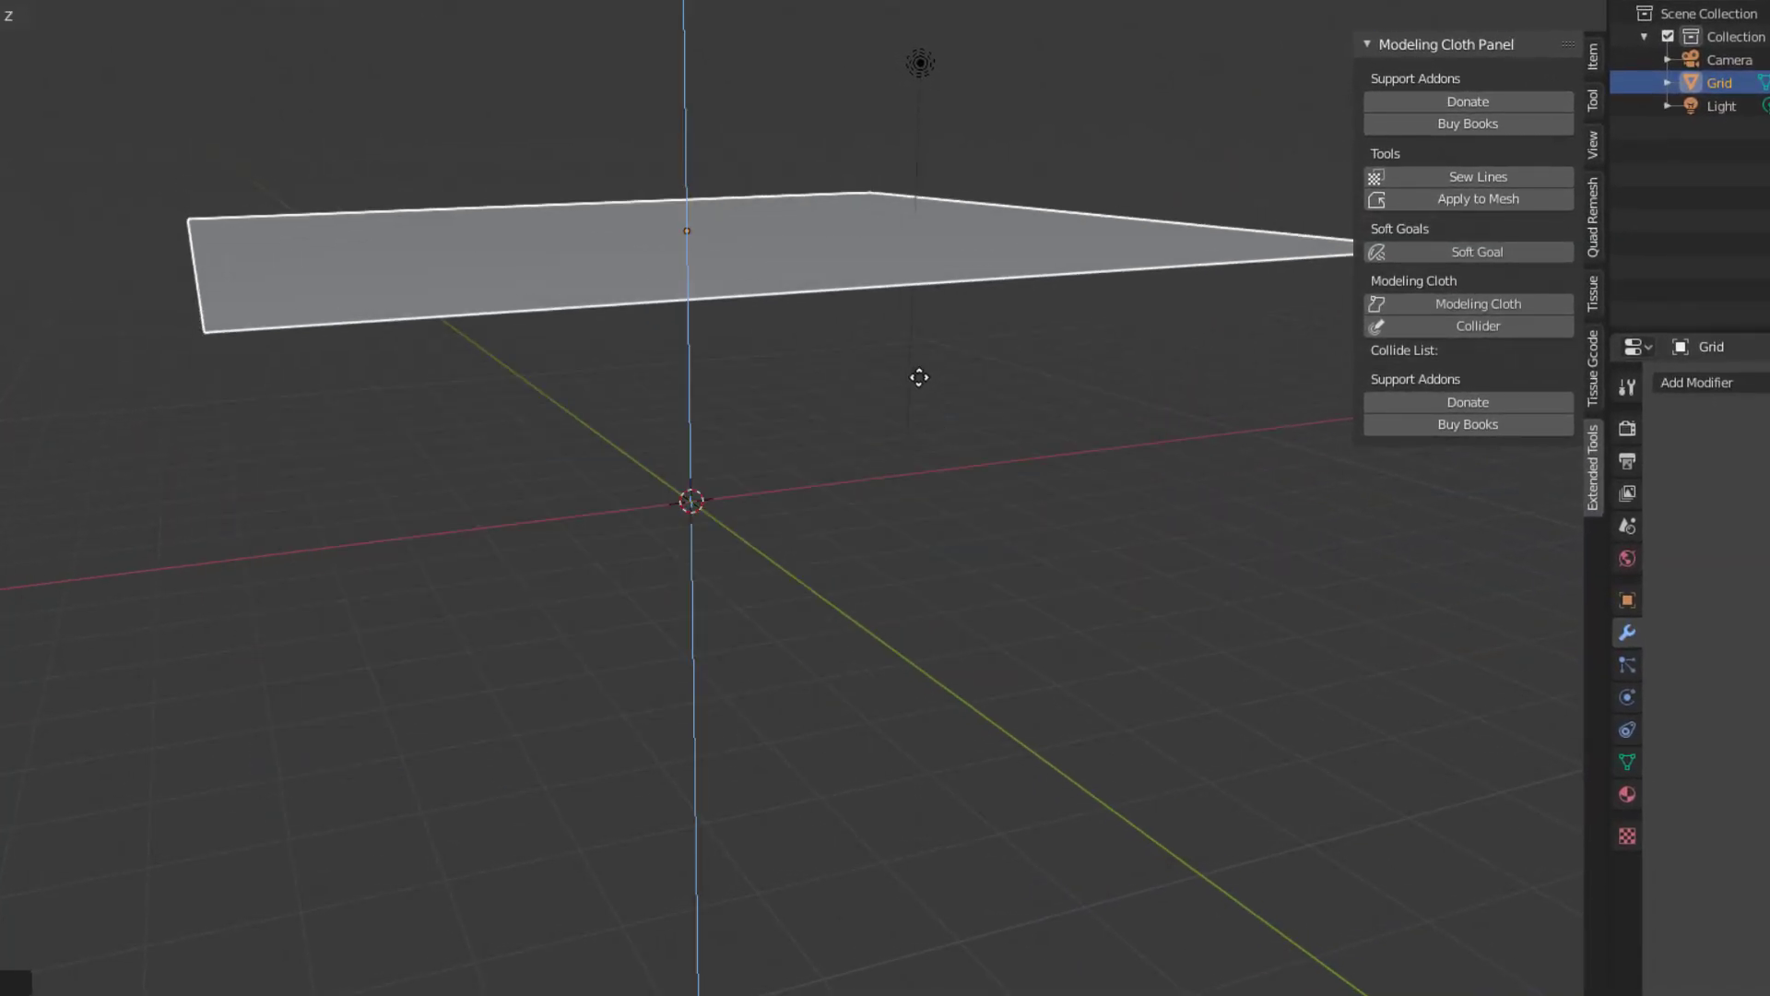
click(877, 539)
Switch the viewport to wireframe shading and add a cube at the origin beneath the grid.
middle_drag(878, 540, 1181, 512)
key(z)
click(1003, 519)
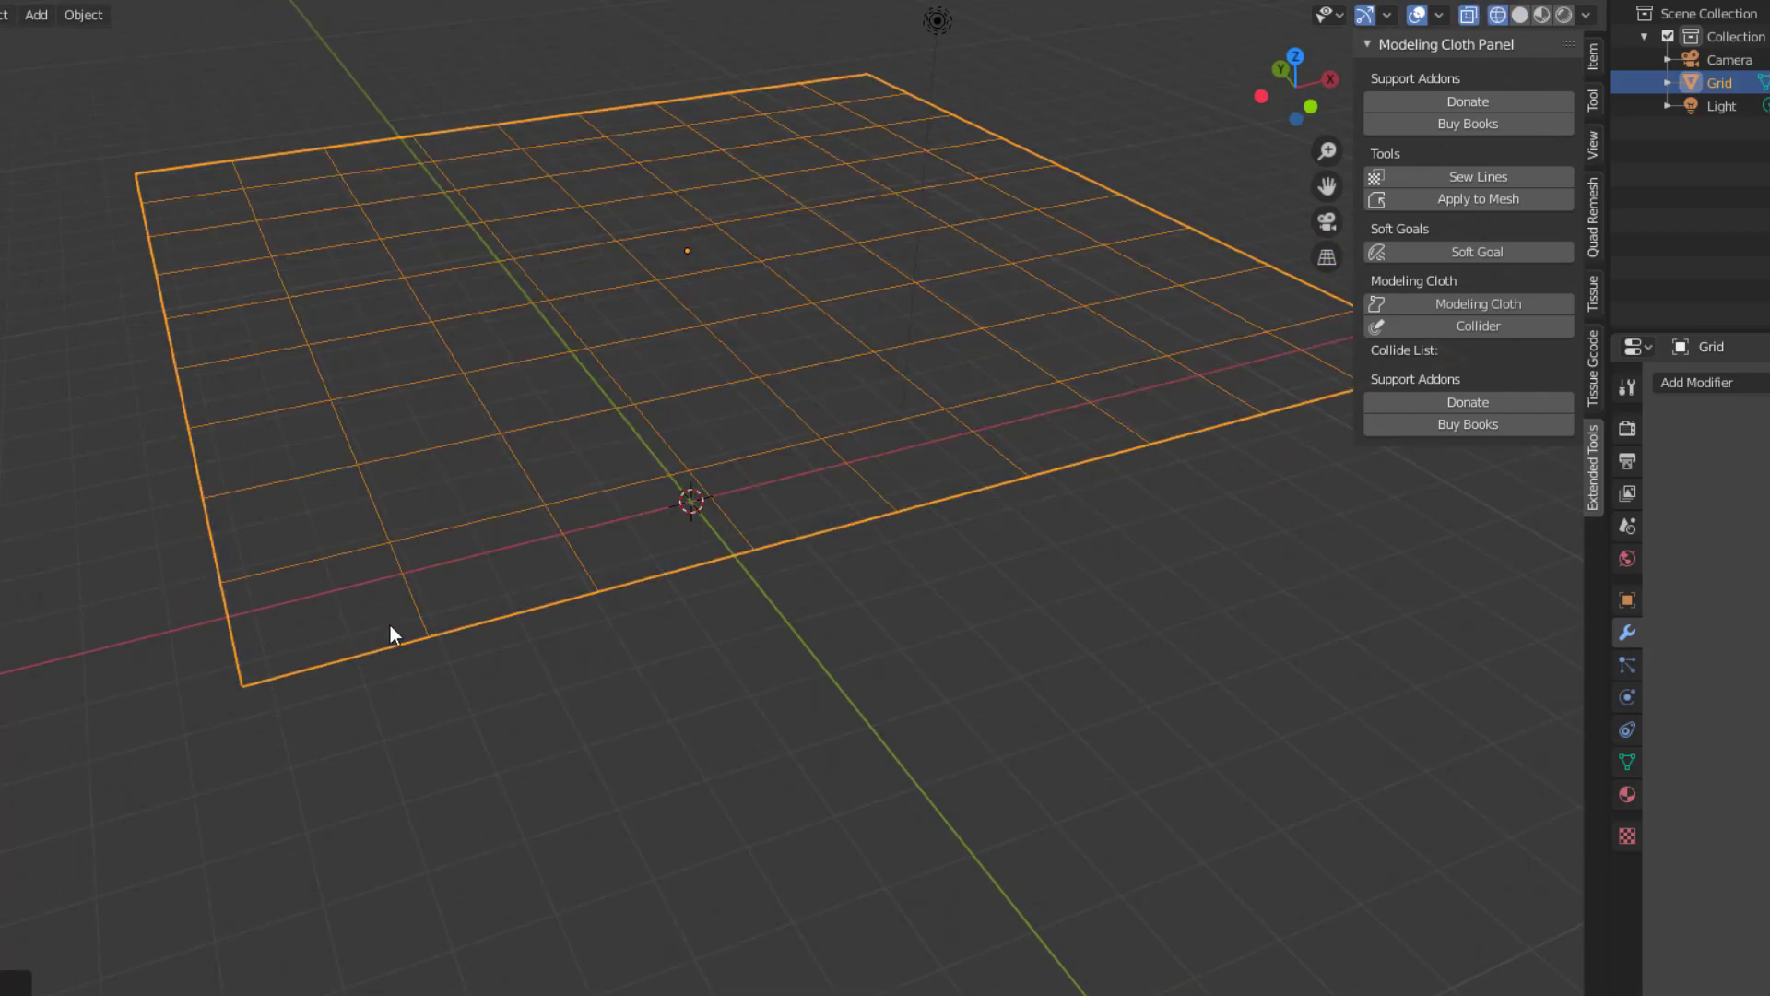
click(607, 715)
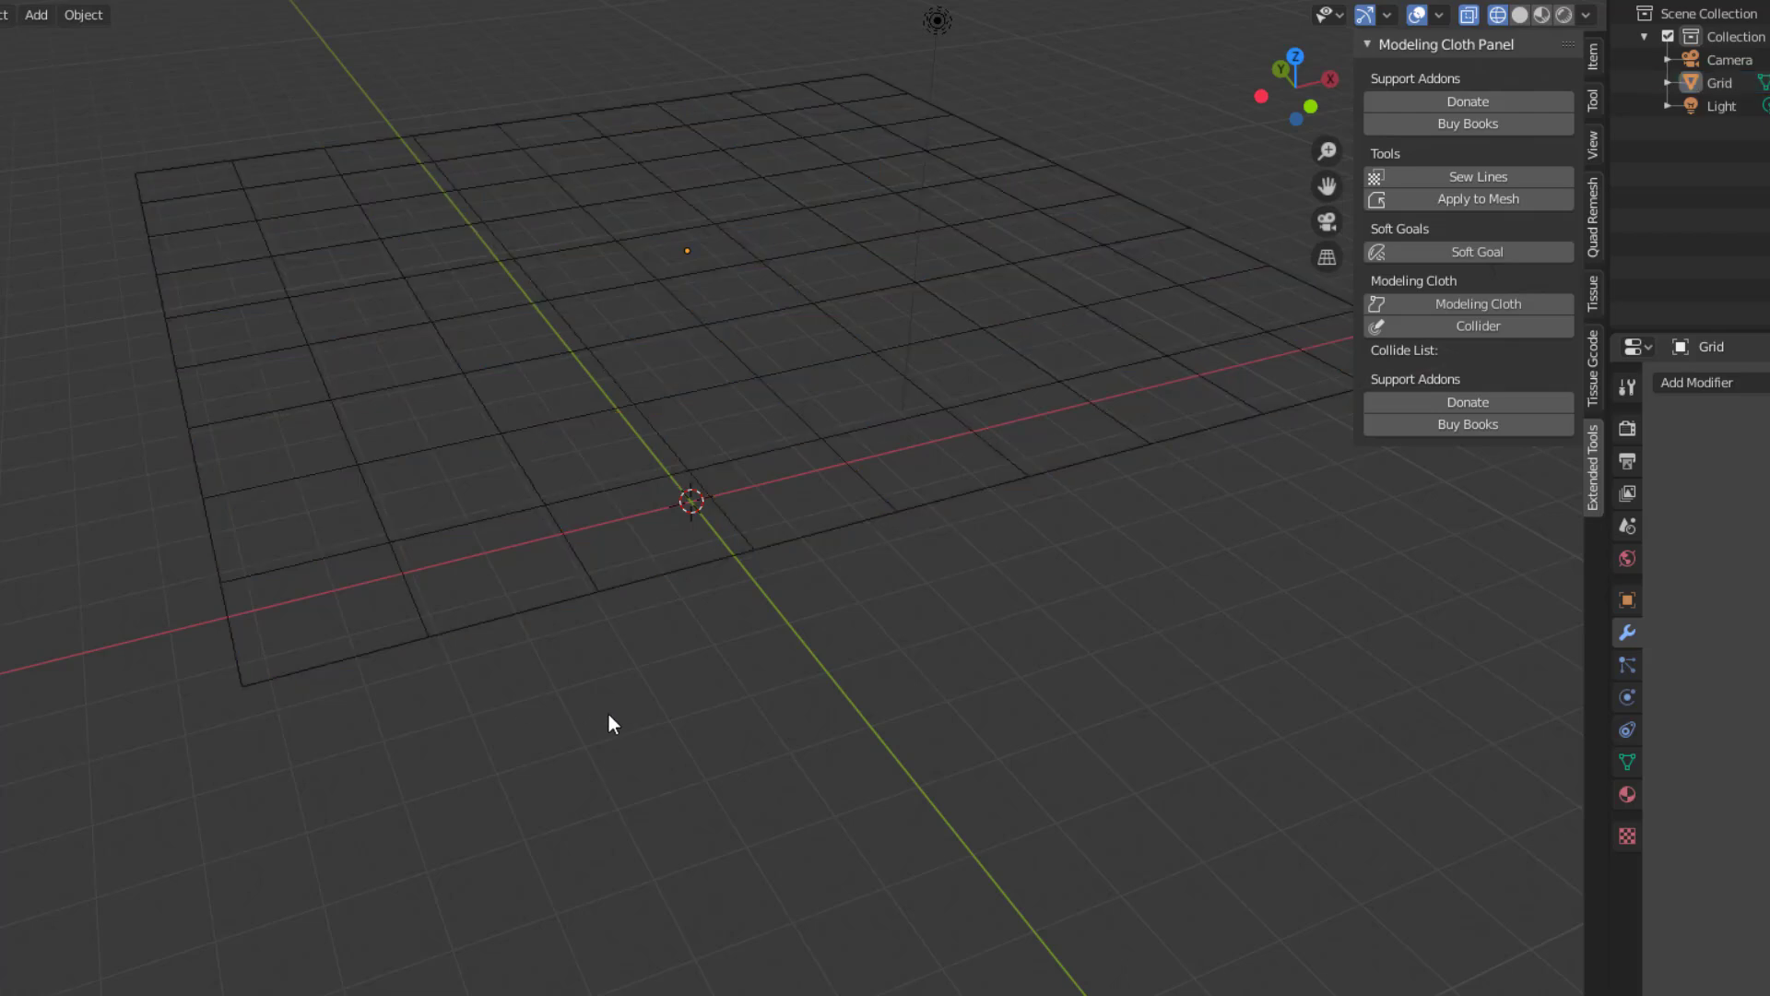
key(shift+a)
mouse_move(622, 666)
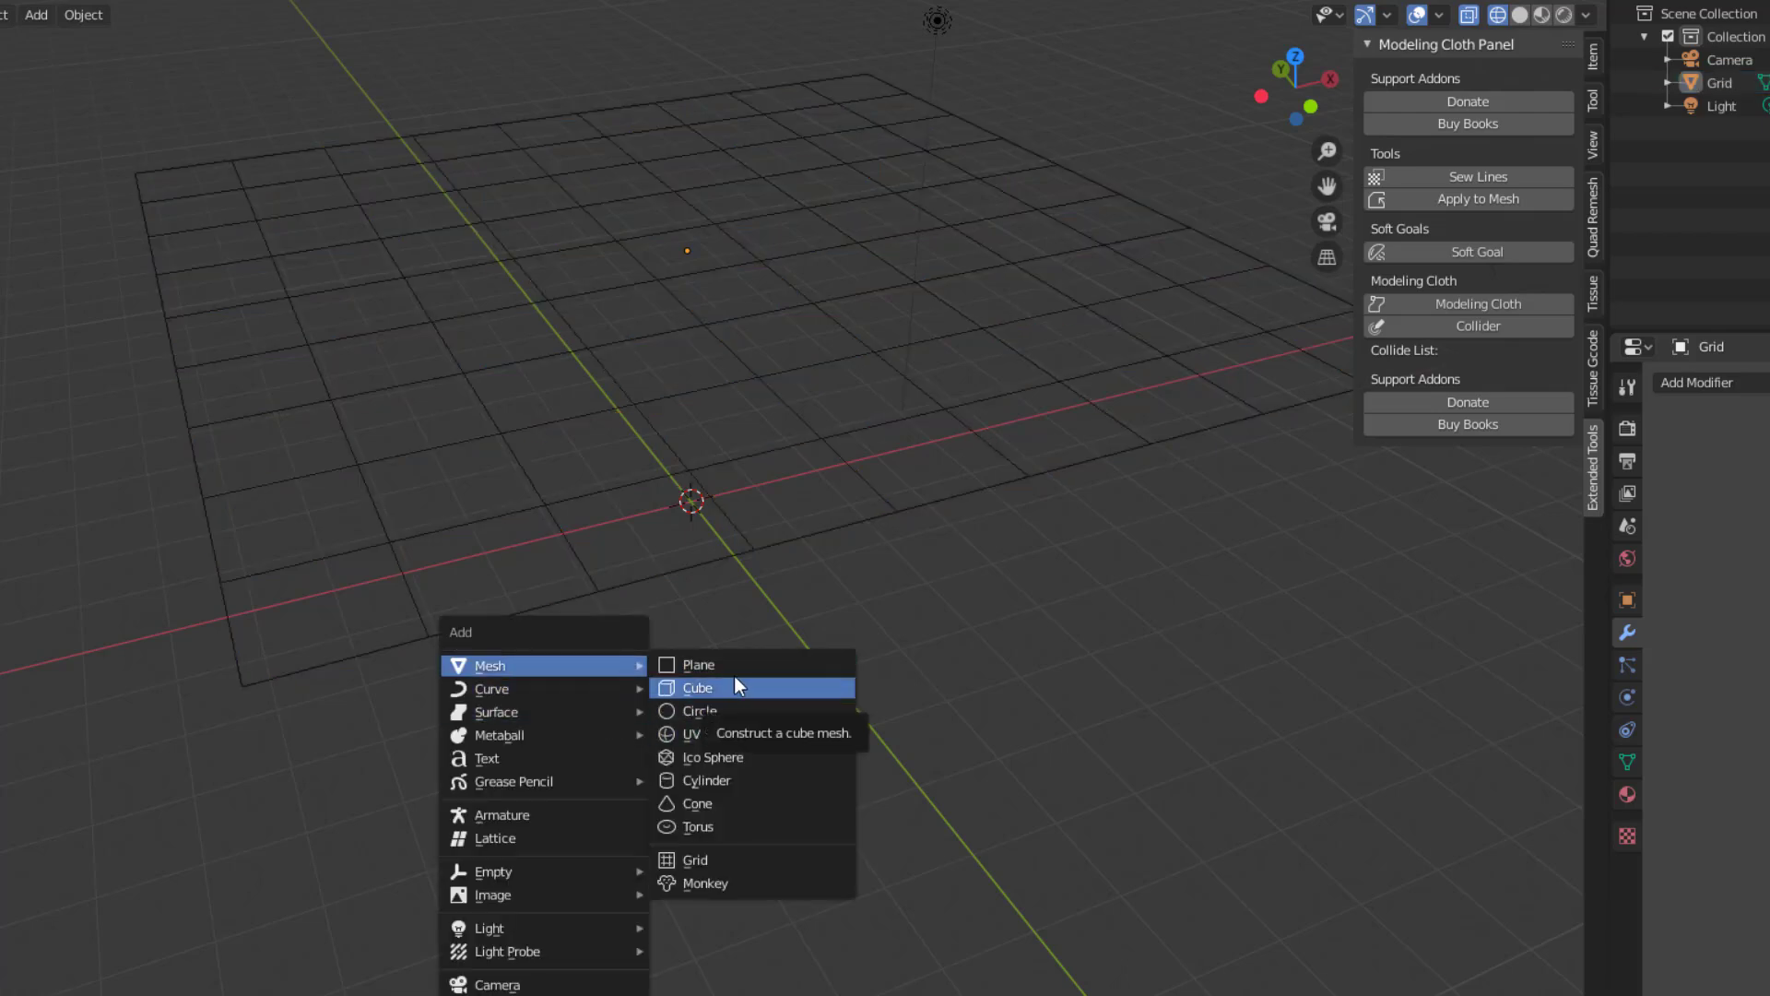
click(745, 688)
middle_drag(860, 696, 889, 739)
Subdivide the whole grid mesh twice and return to Object Mode with solid shading.
right_click(617, 485)
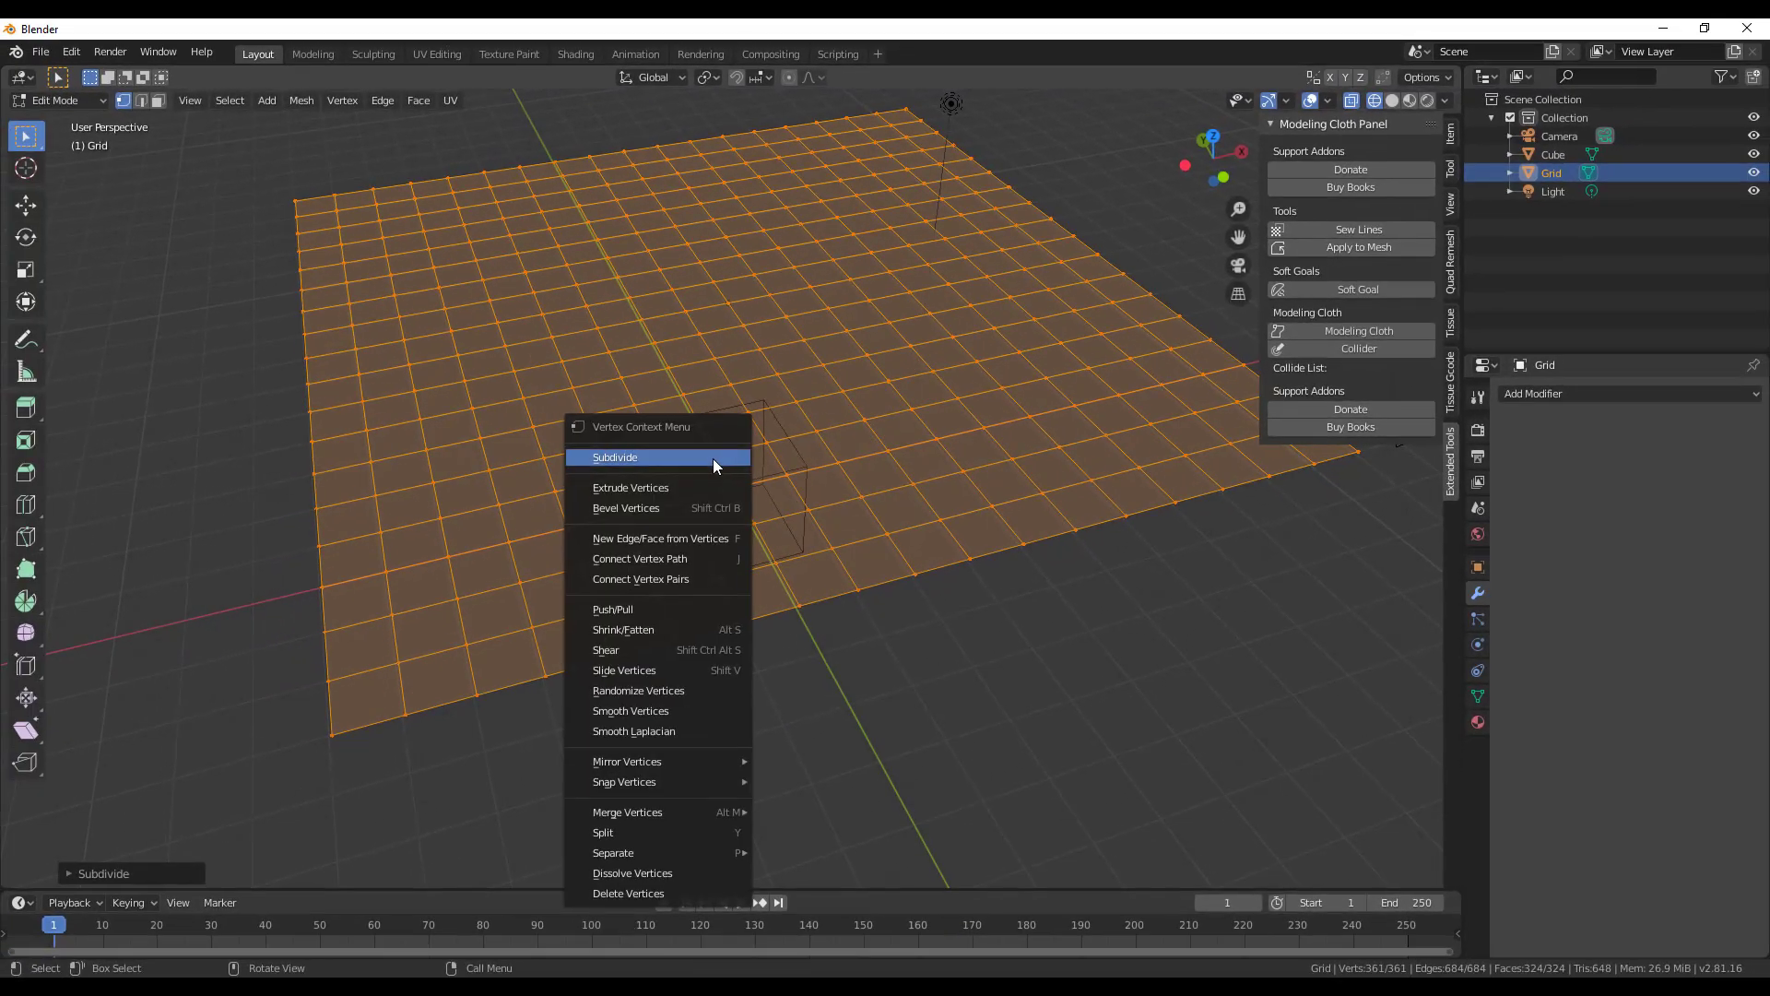
click(621, 480)
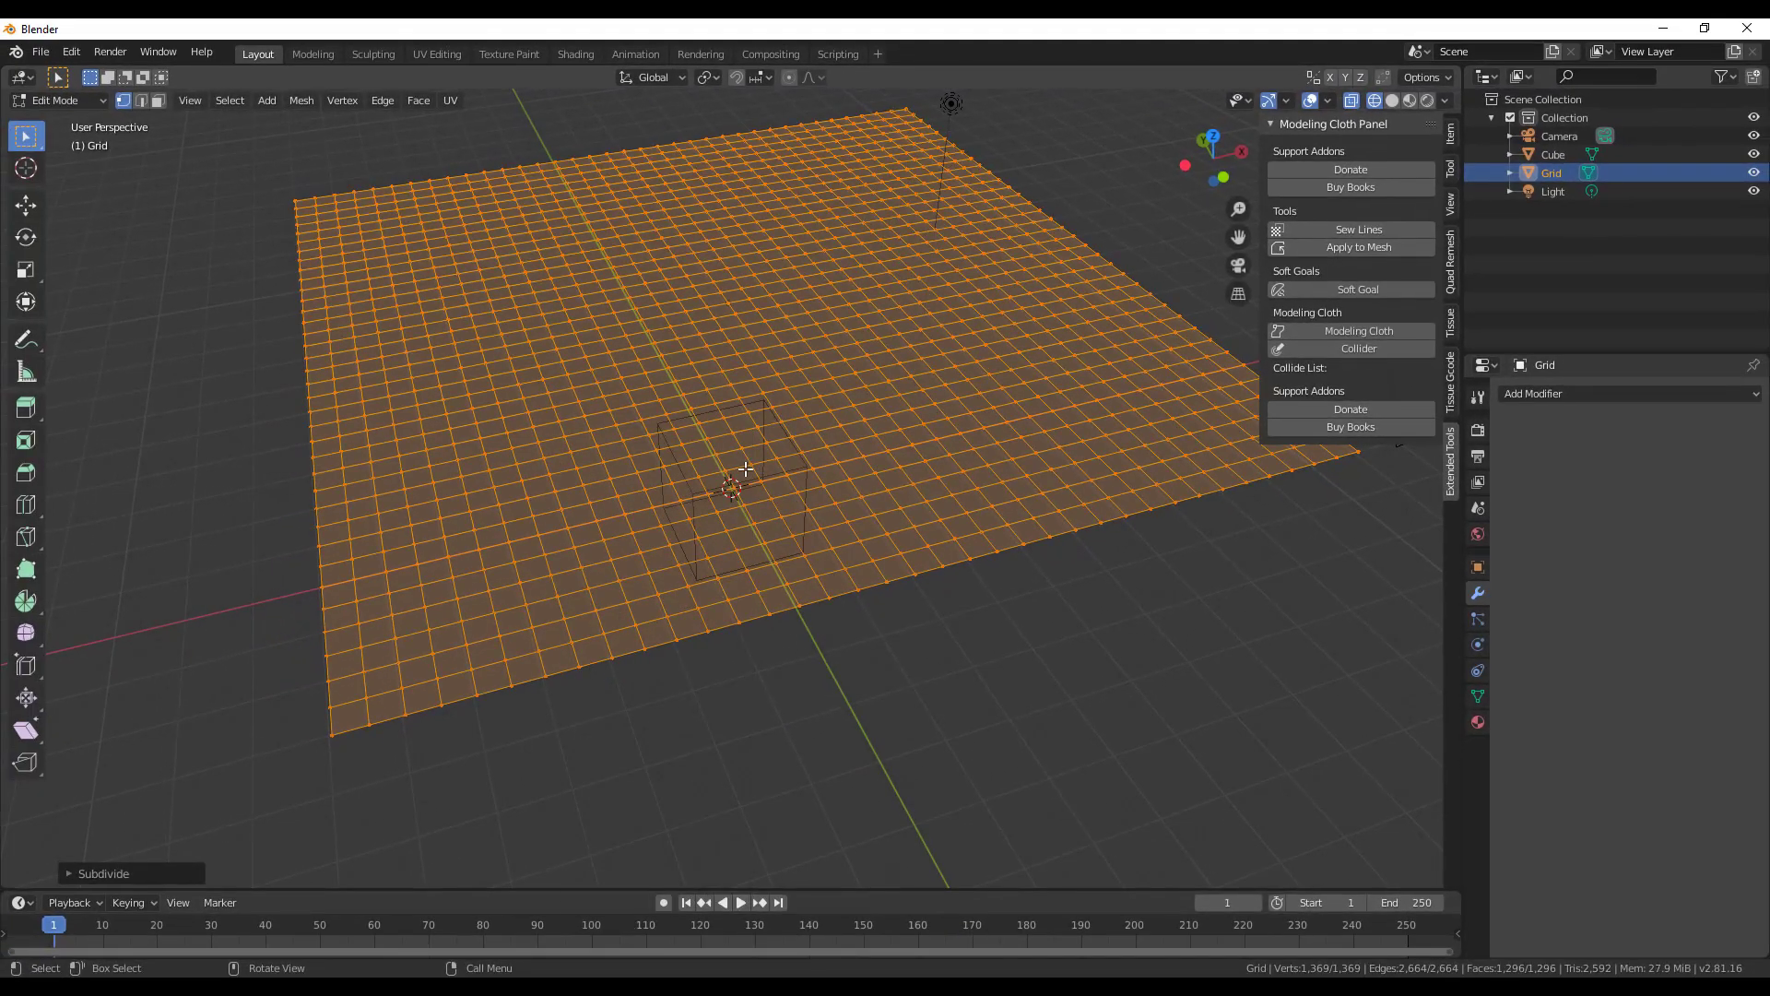
key(Tab)
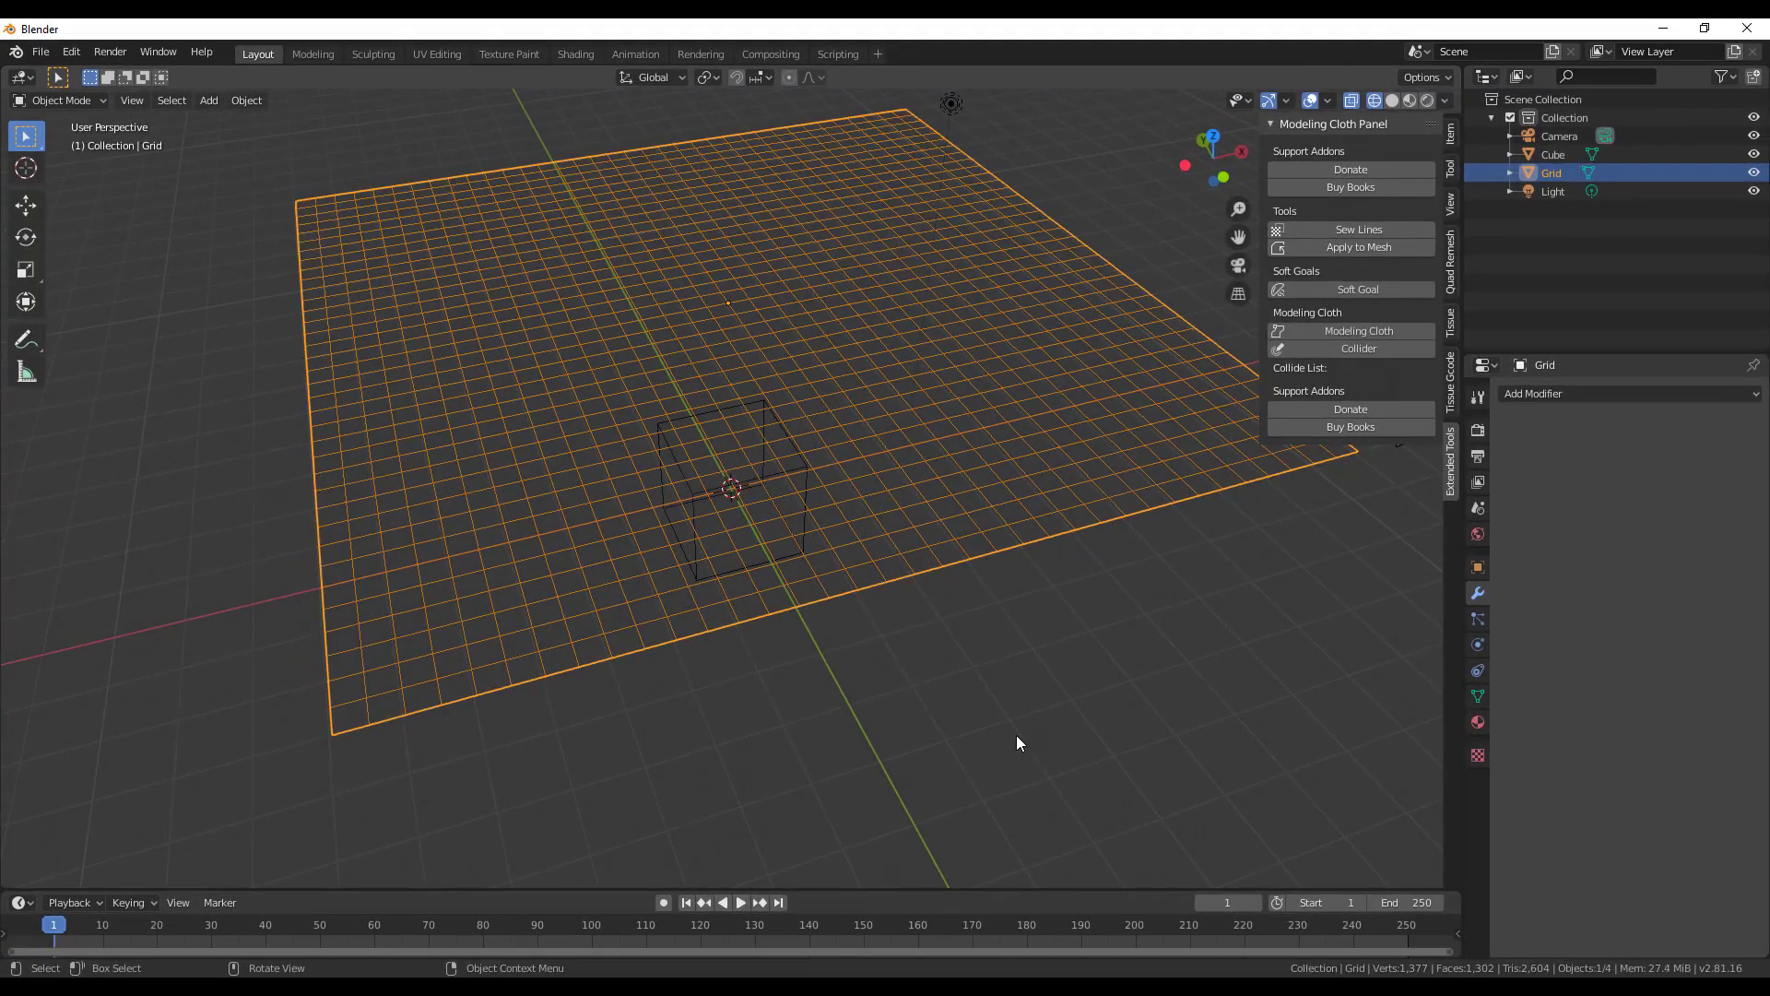
key(shift+z)
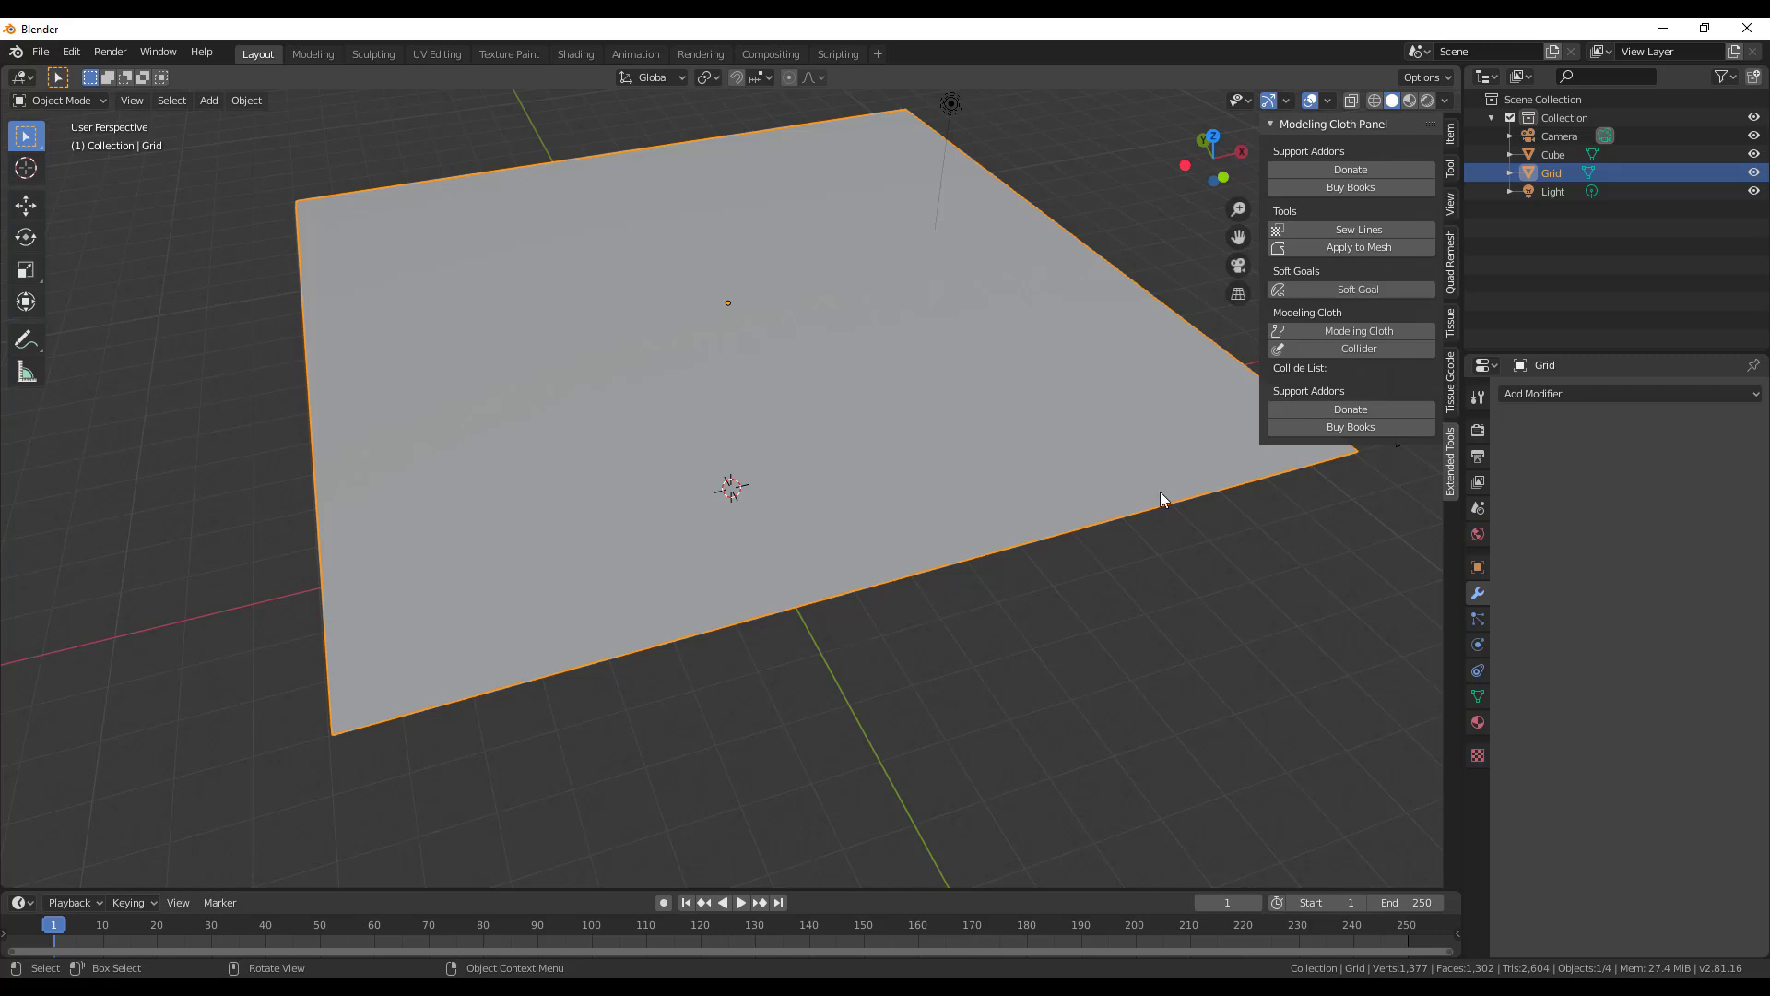
Enable Modeling Cloth on the selected grid and turn on Continuous Update.
click(1093, 706)
click(1009, 481)
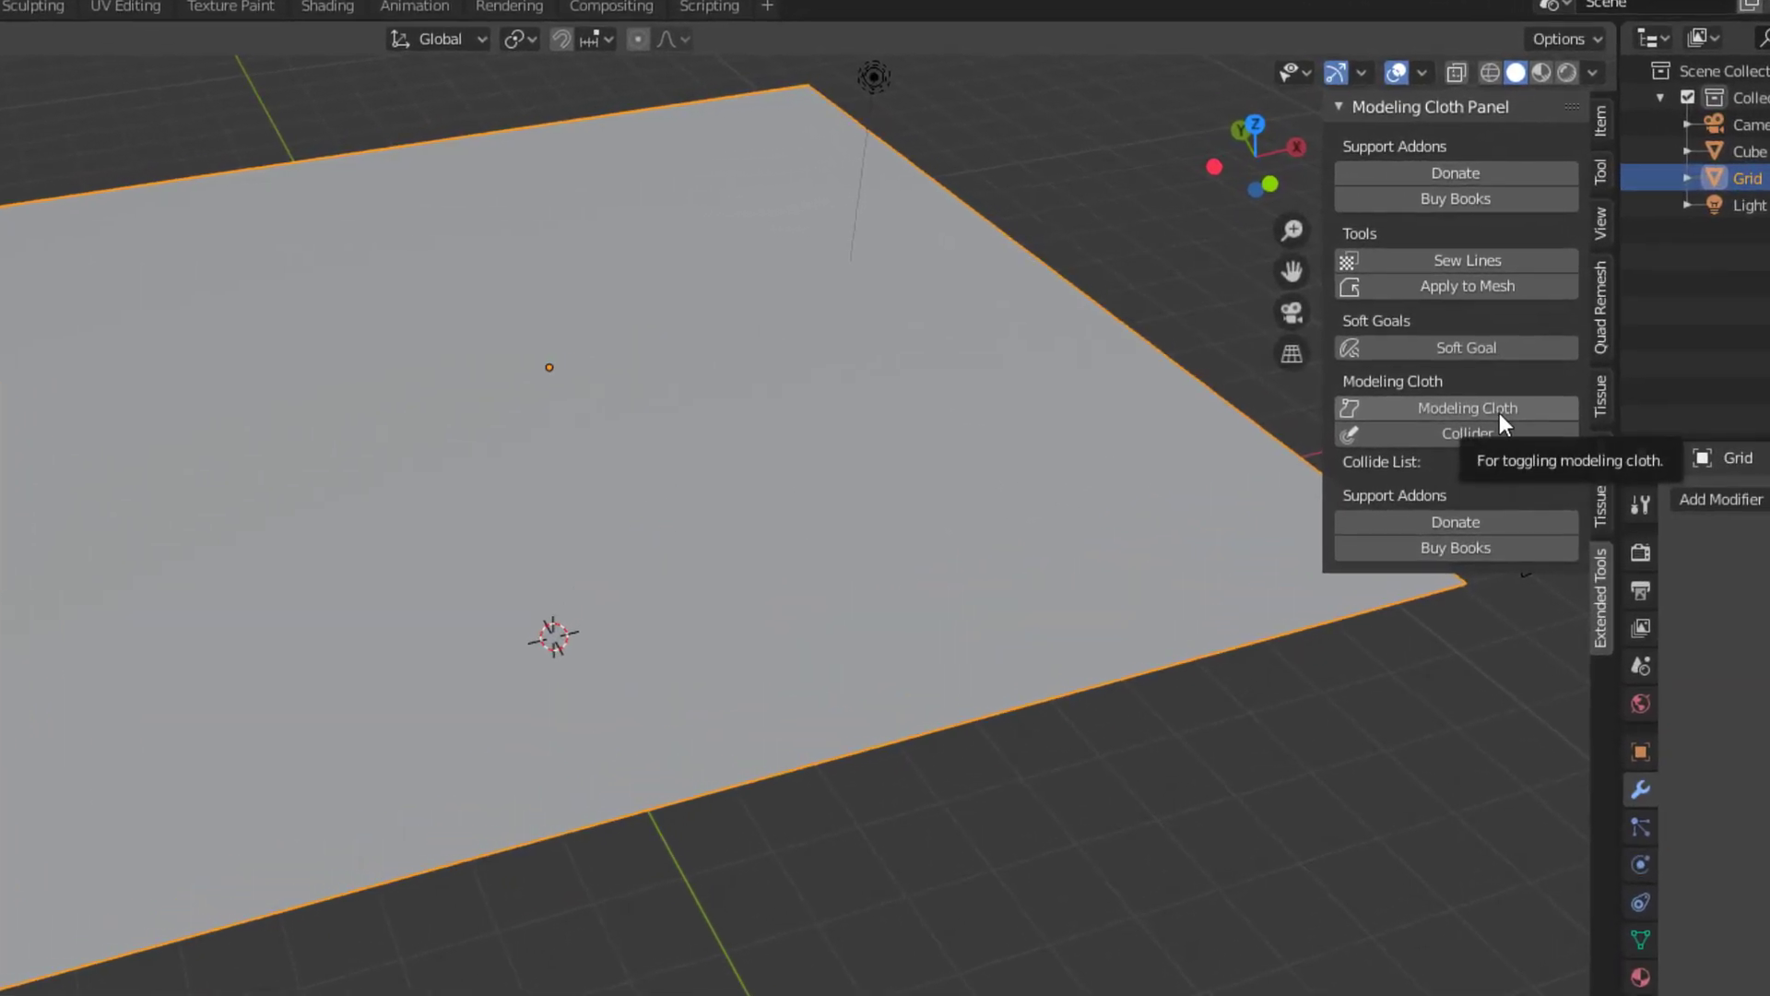
click(1499, 409)
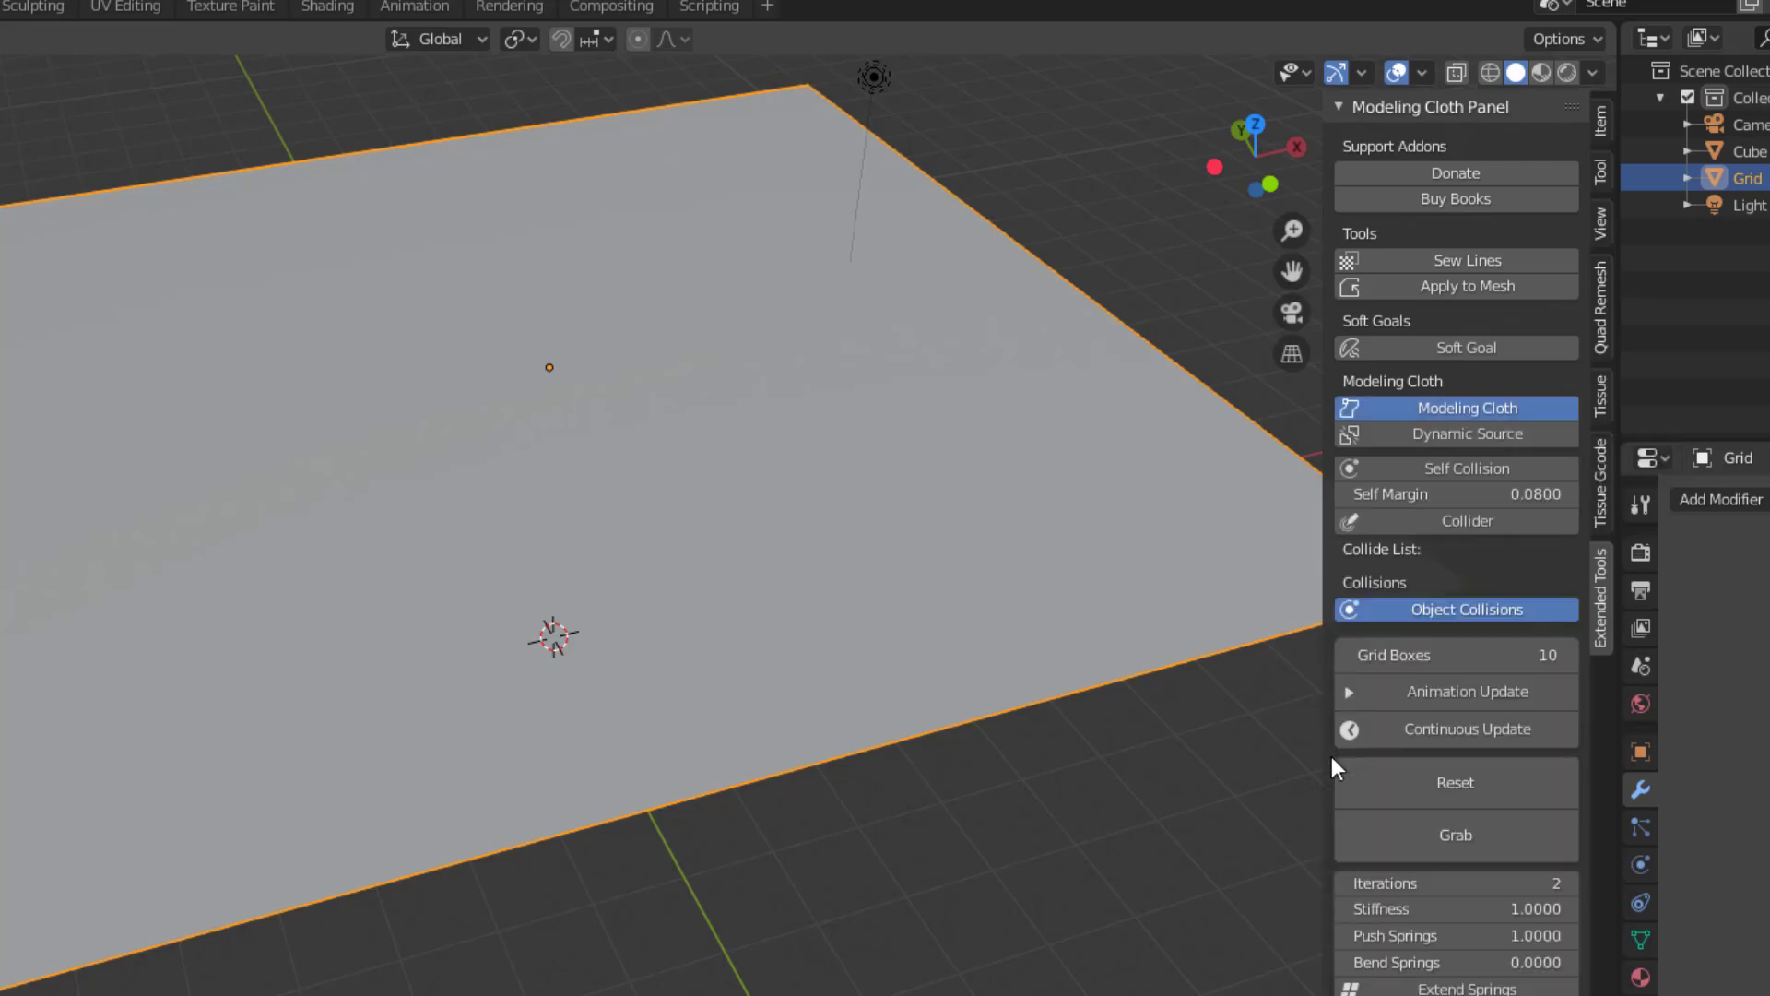
middle_drag(831, 914, 24, 850)
click(1496, 732)
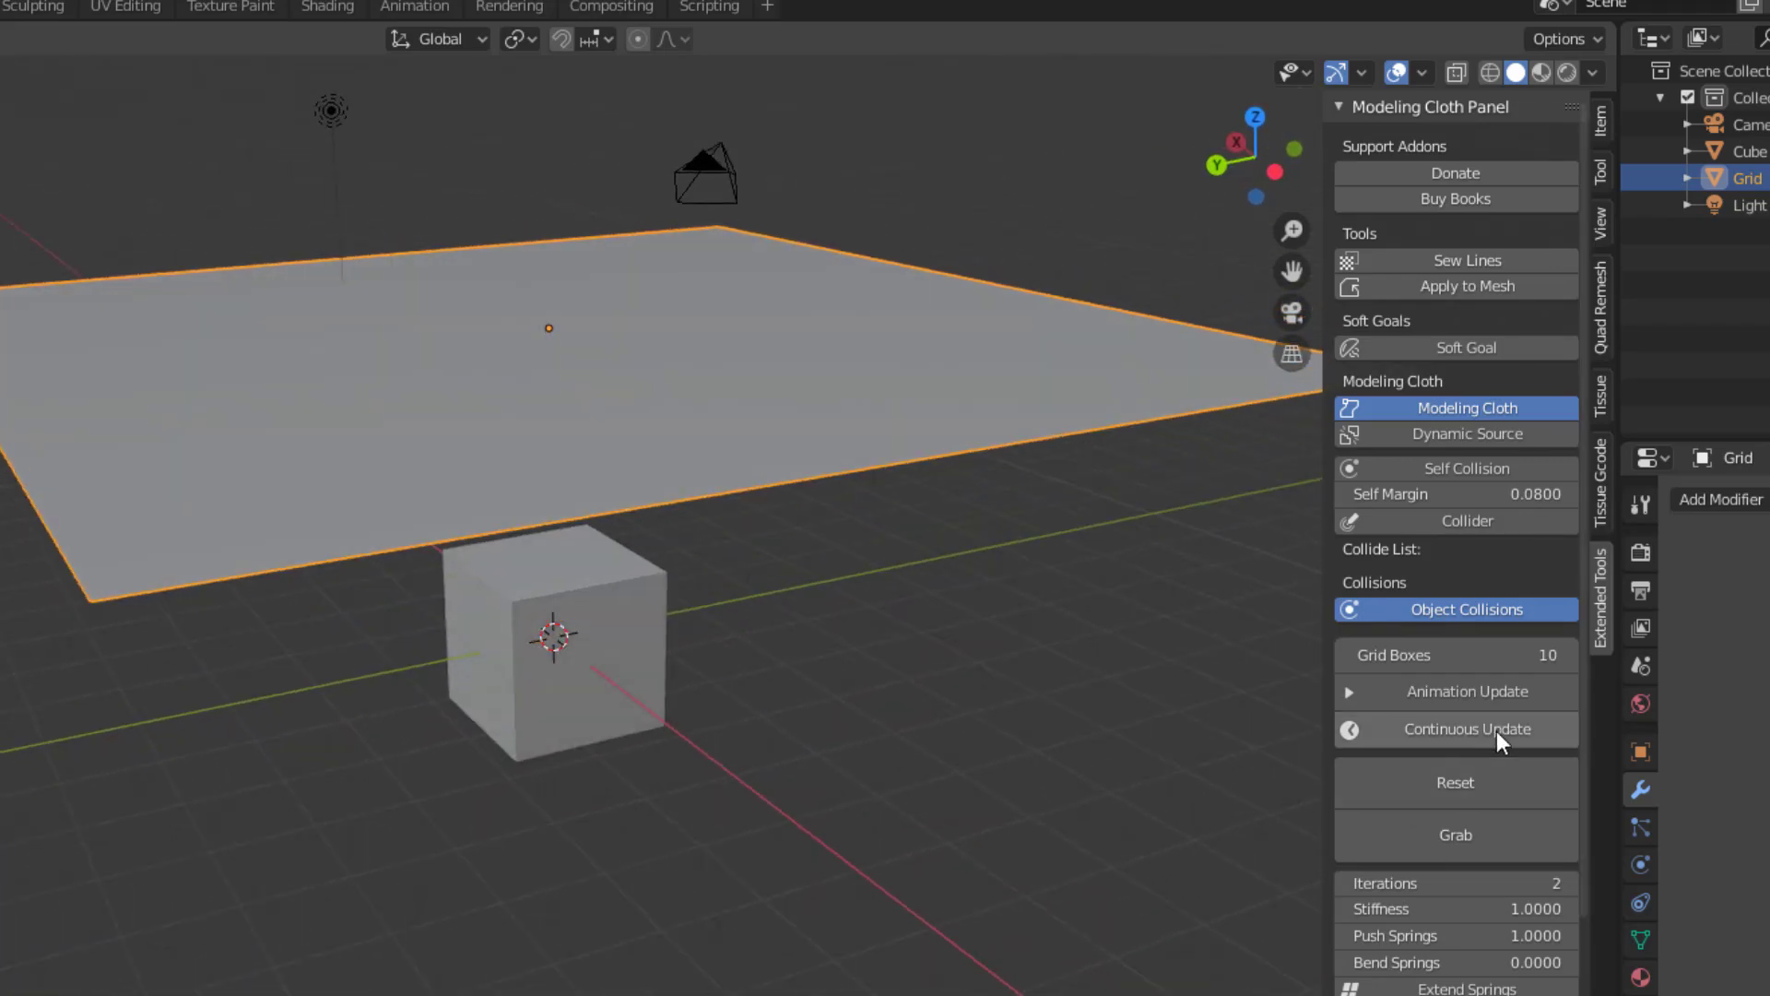
Grab the cloth sheet above the cube, pull it upward into folds and leave Grab mode.
click(1443, 819)
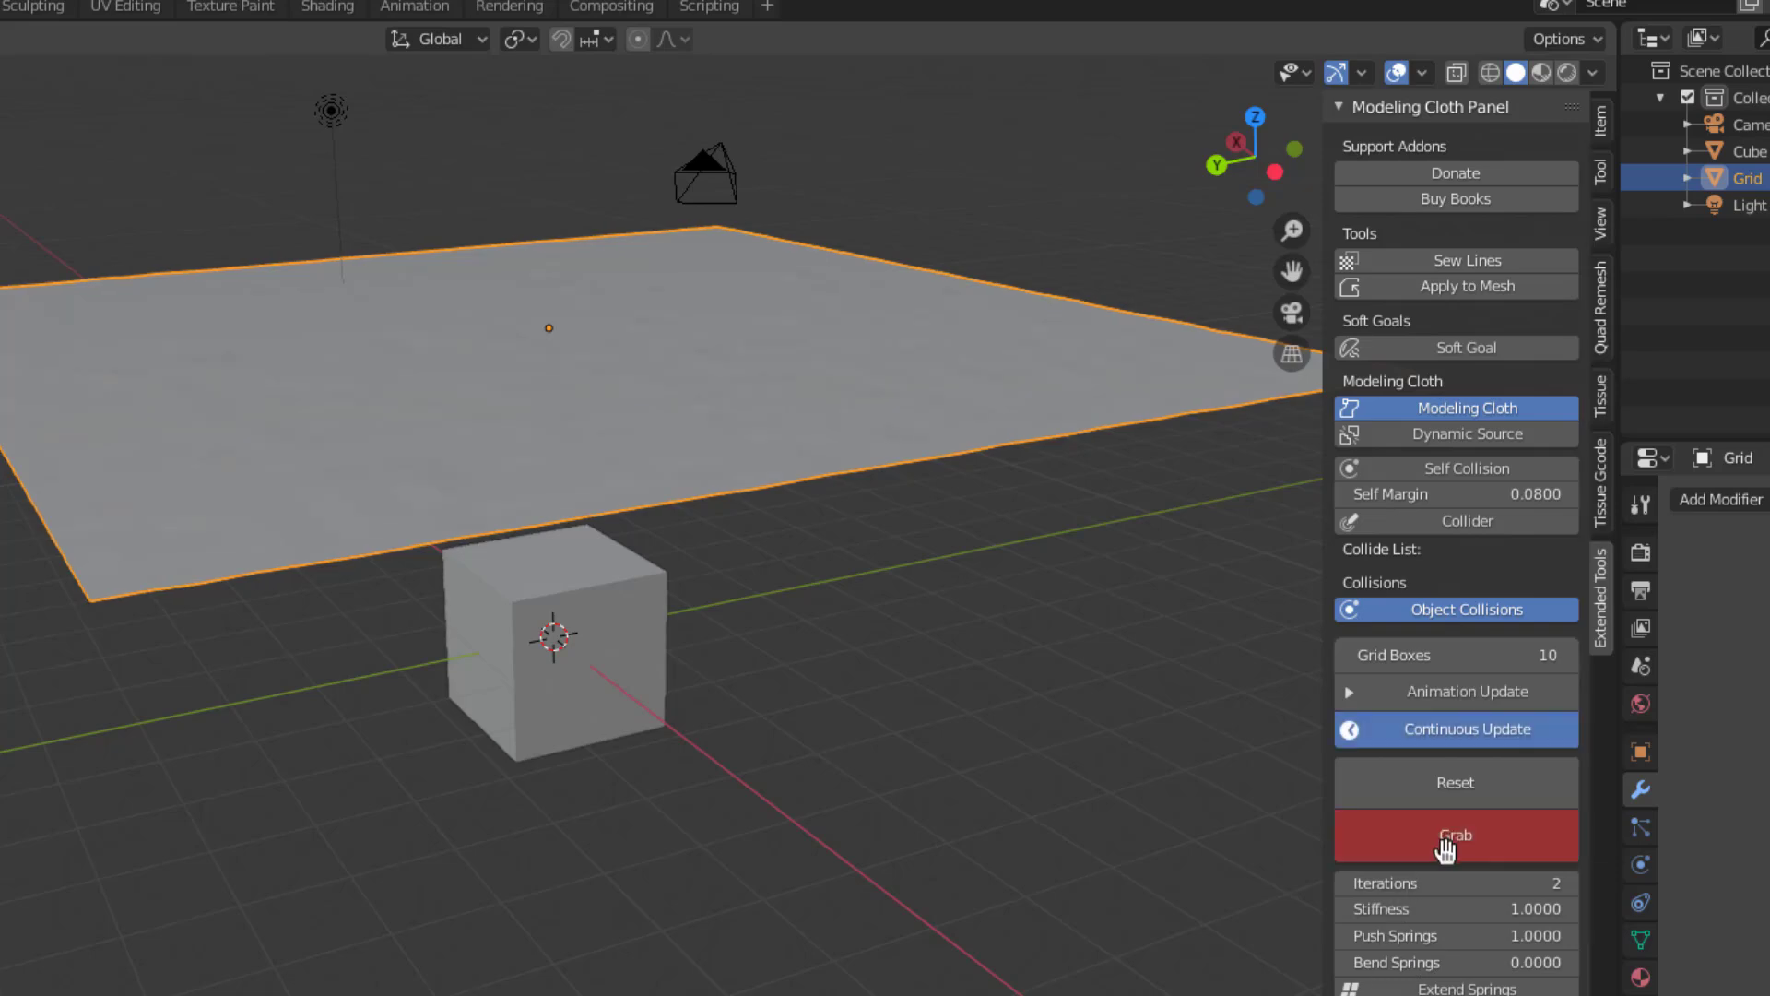
mouse_move(513, 472)
mouse_down()
mouse_move(526, 483)
mouse_move(683, 368)
mouse_move(579, 388)
mouse_up()
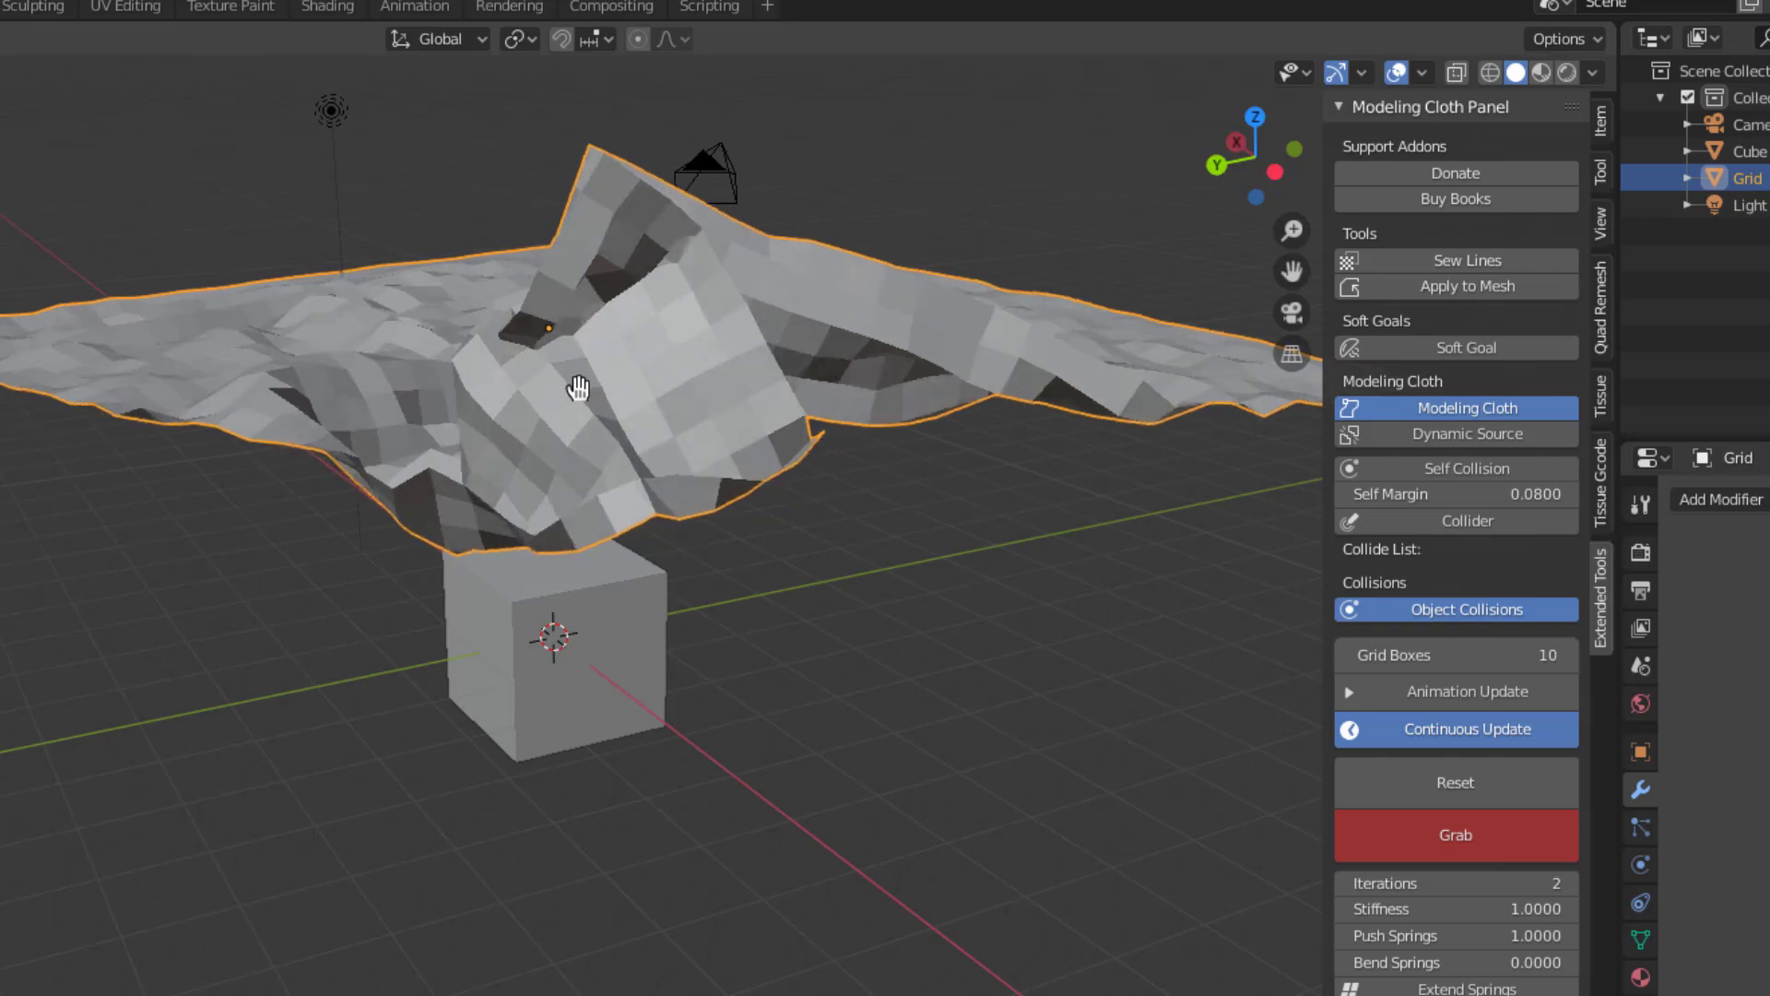
key(Escape)
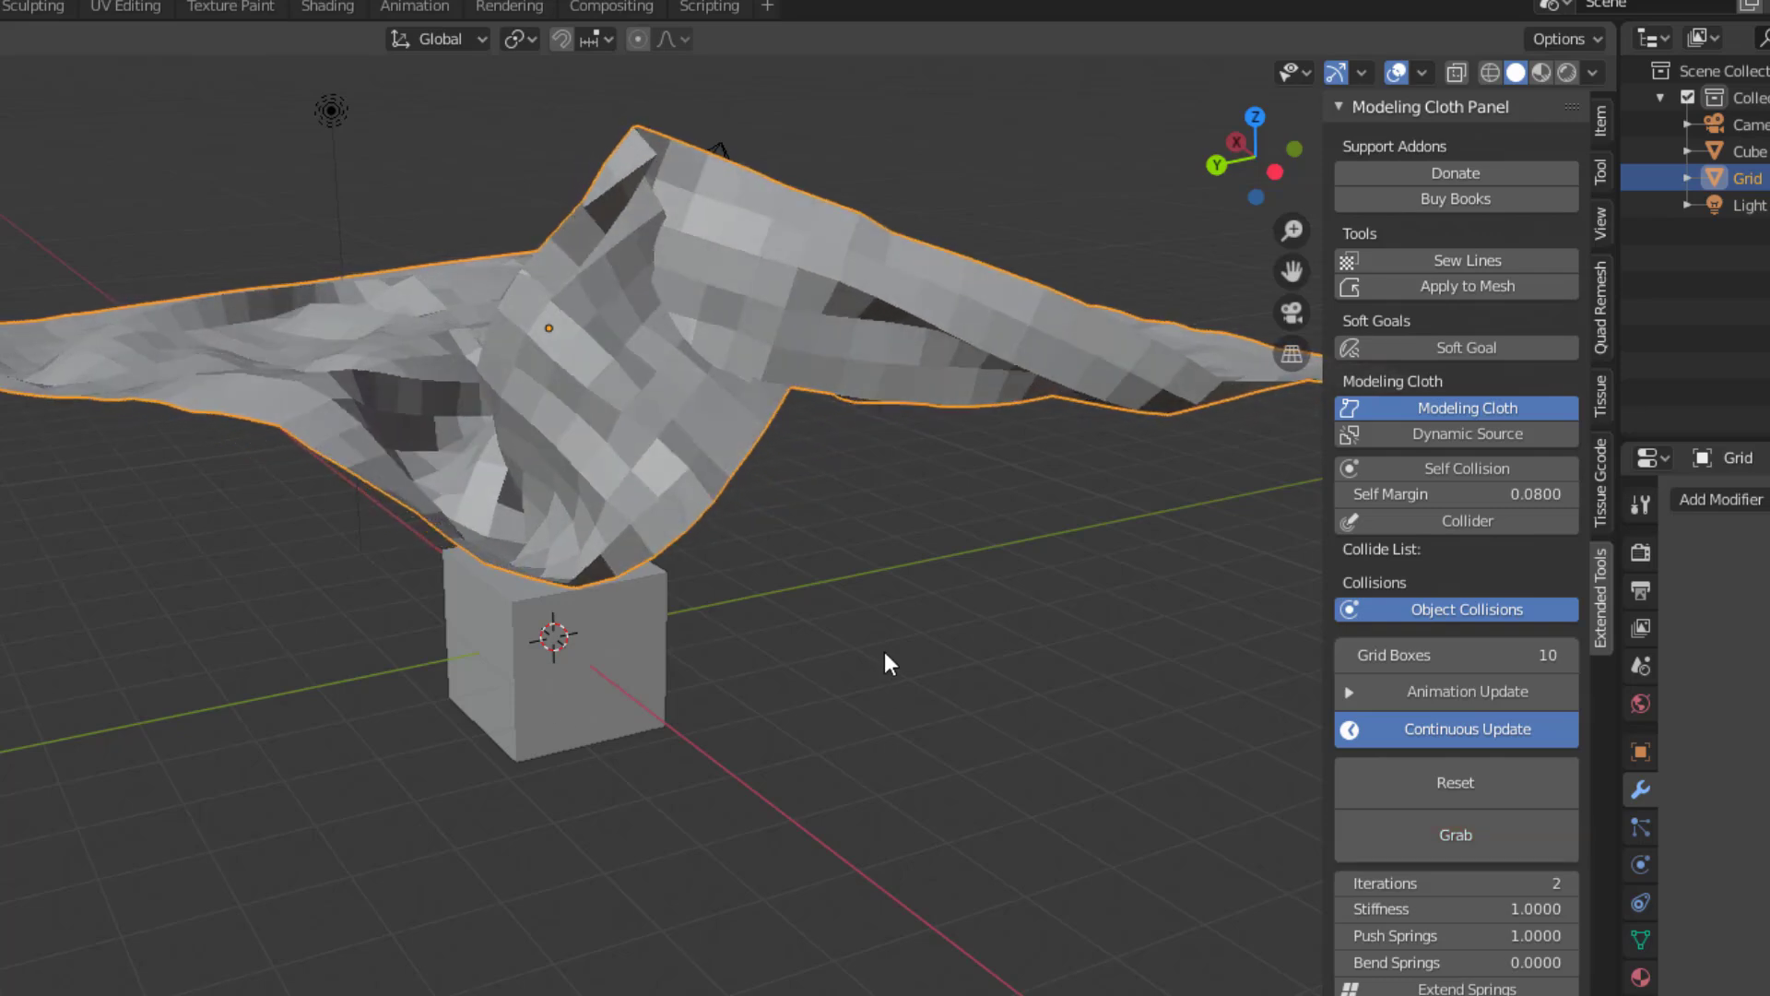
Apply smooth shading to the folded cloth and view its folds from the other side.
right_click(883, 653)
click(822, 657)
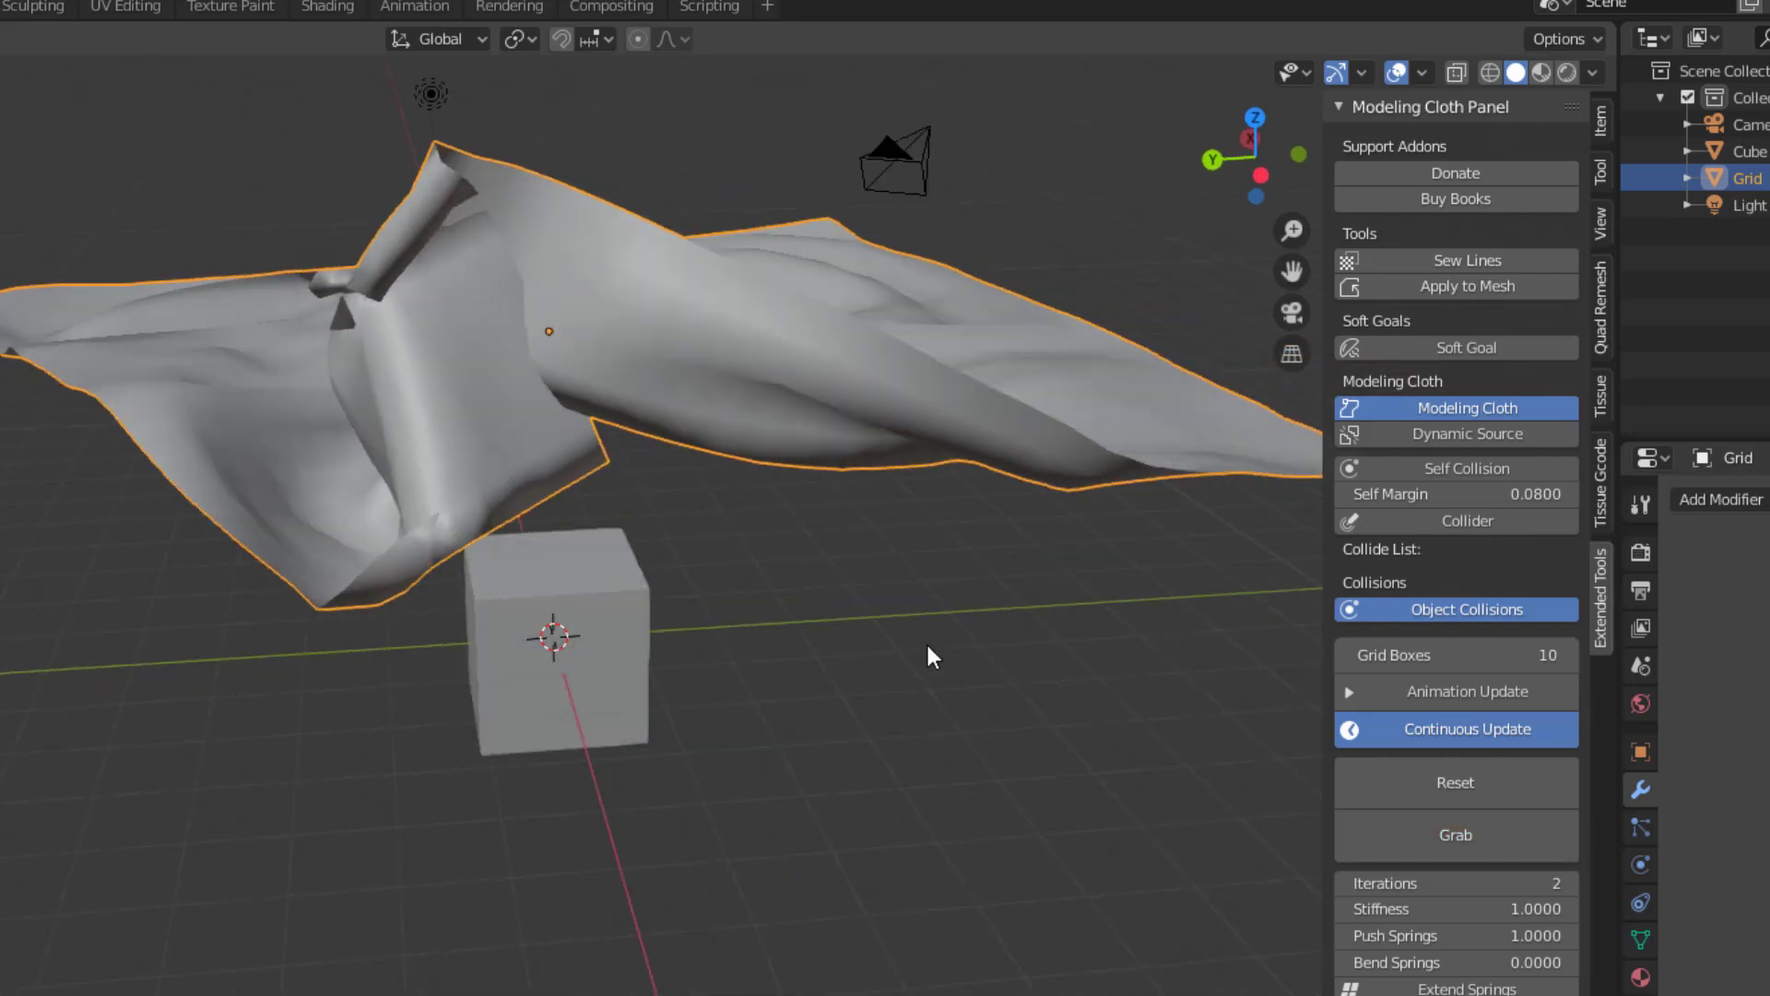
middle_drag(925, 640, 522, 684)
middle_drag(107, 782, 704, 565)
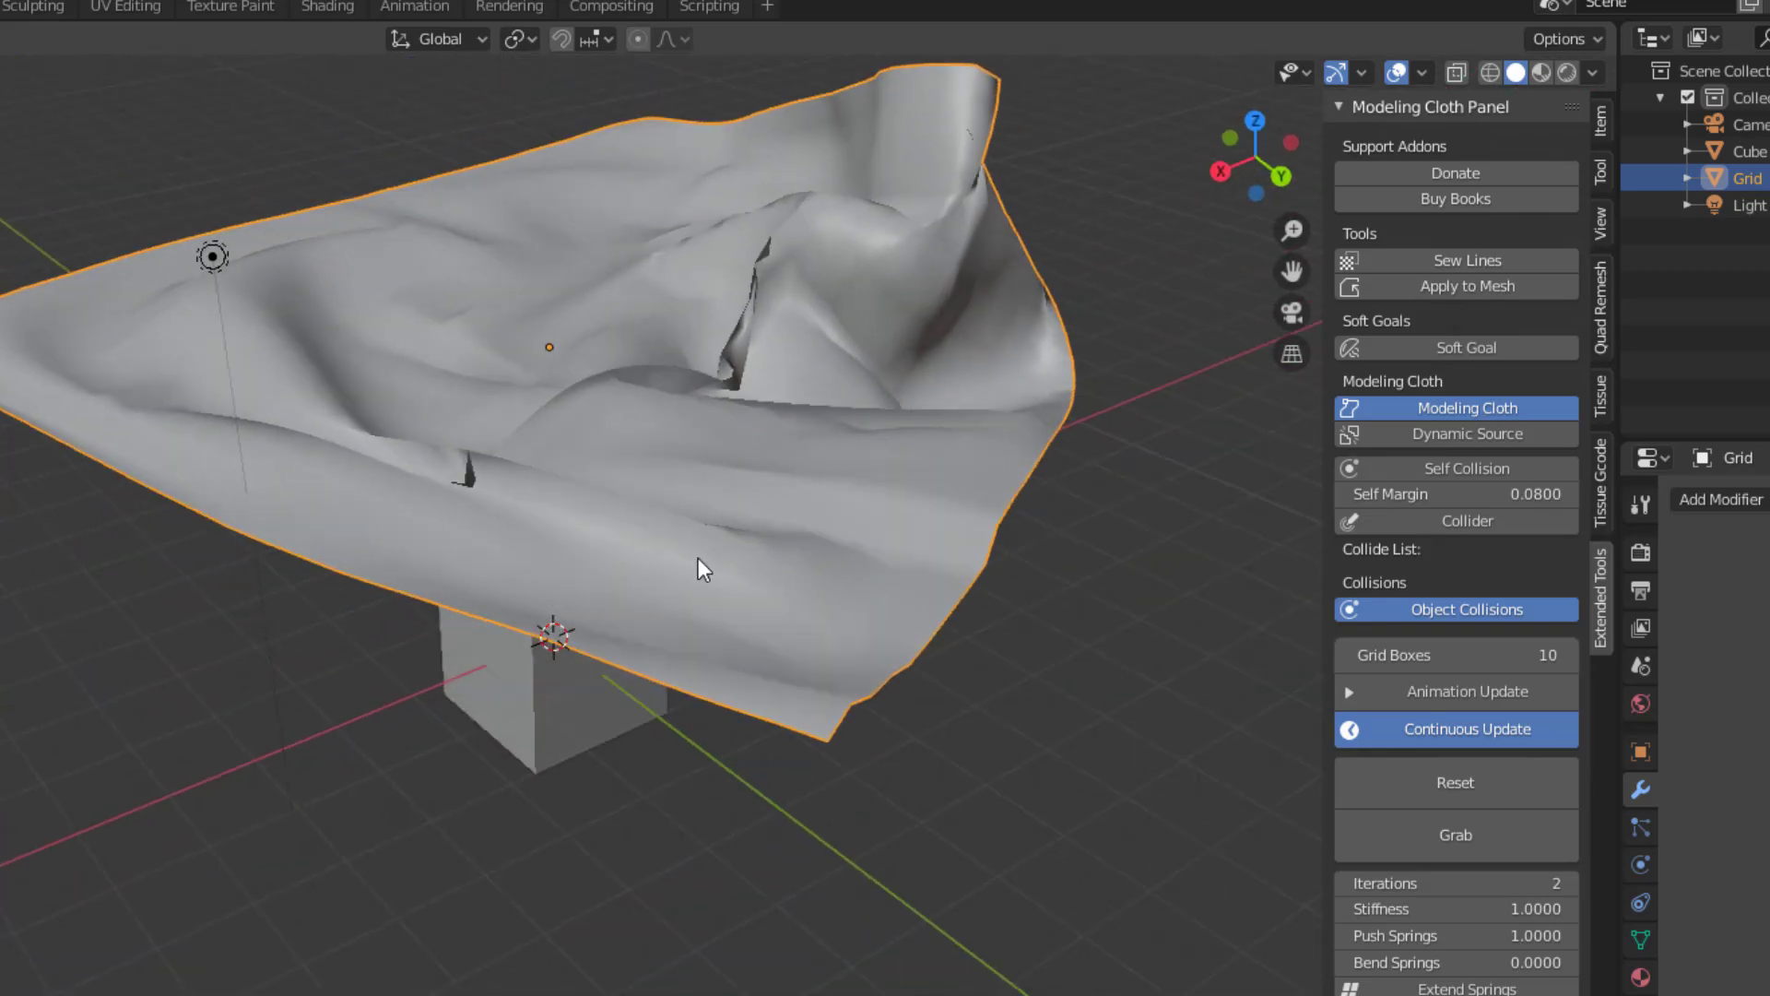
Grab the front part of the folded cloth, pull it up and across the sheet, and leave Grab mode.
click(1466, 830)
mouse_move(794, 544)
mouse_down()
mouse_move(873, 577)
mouse_move(719, 581)
mouse_move(827, 562)
mouse_move(475, 427)
mouse_move(434, 313)
mouse_up()
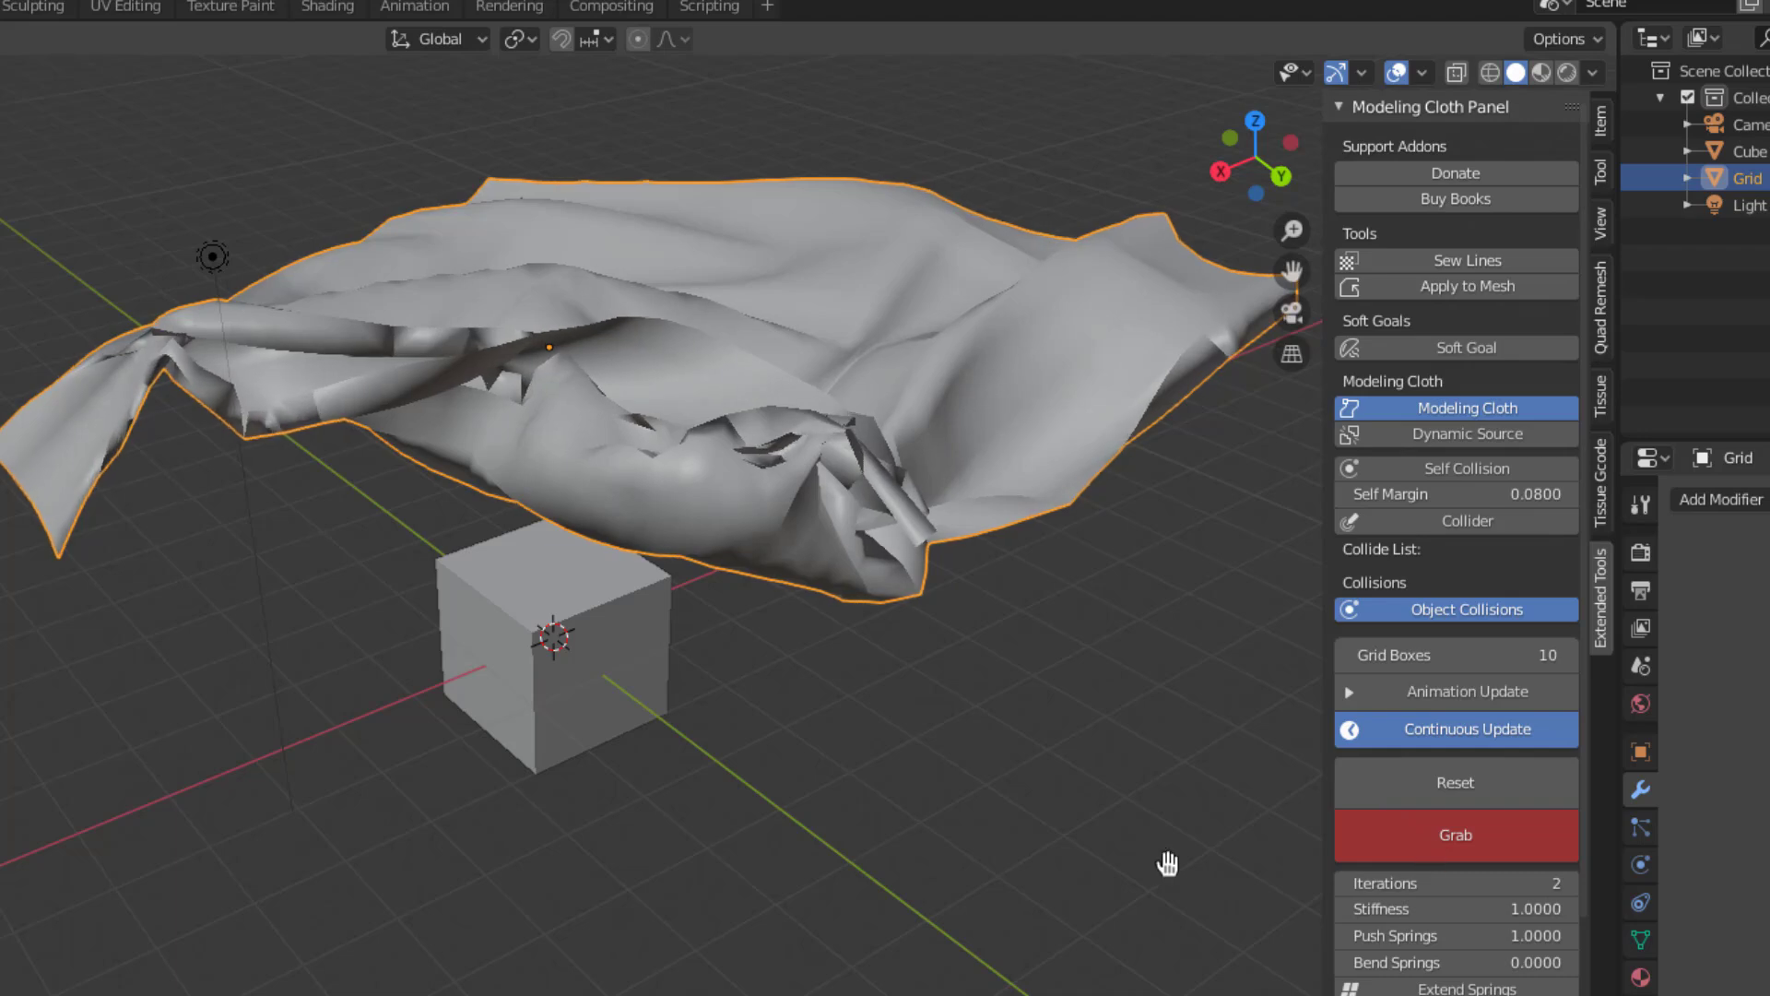
key(Escape)
Reset the cloth to its flat shape, enable Self Collision, and test it by grabbing and pulling the sheet downward.
click(1430, 794)
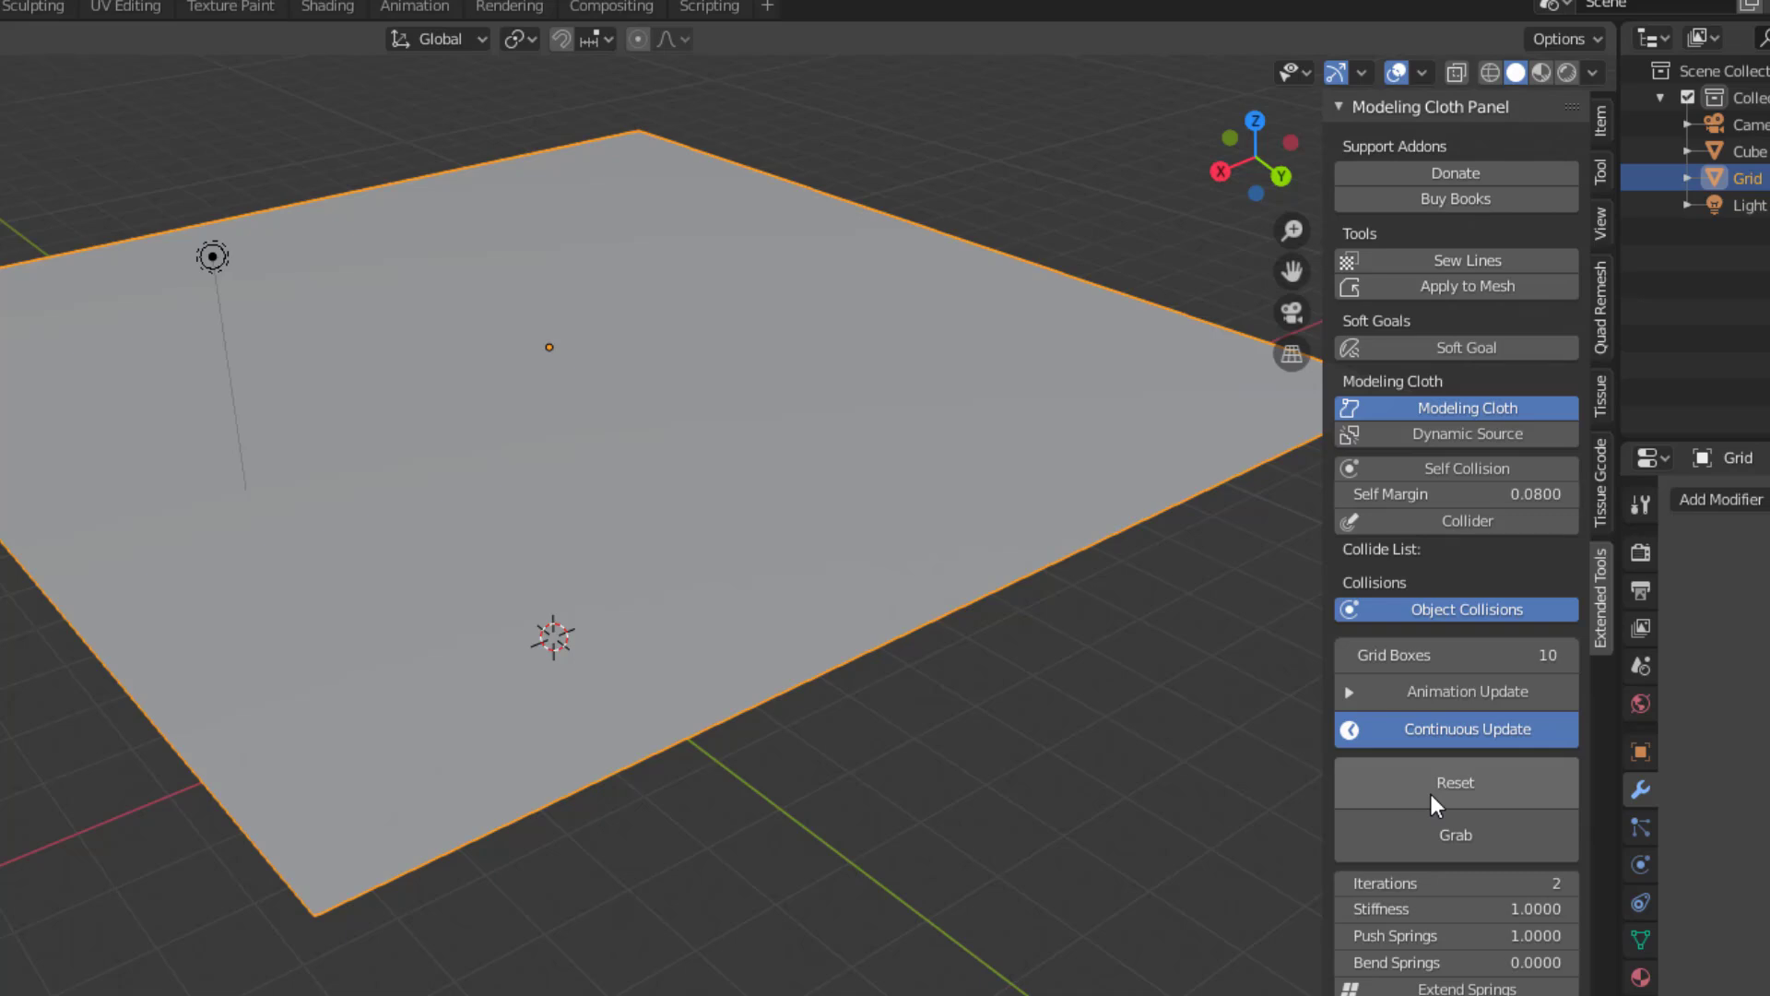
click(1467, 468)
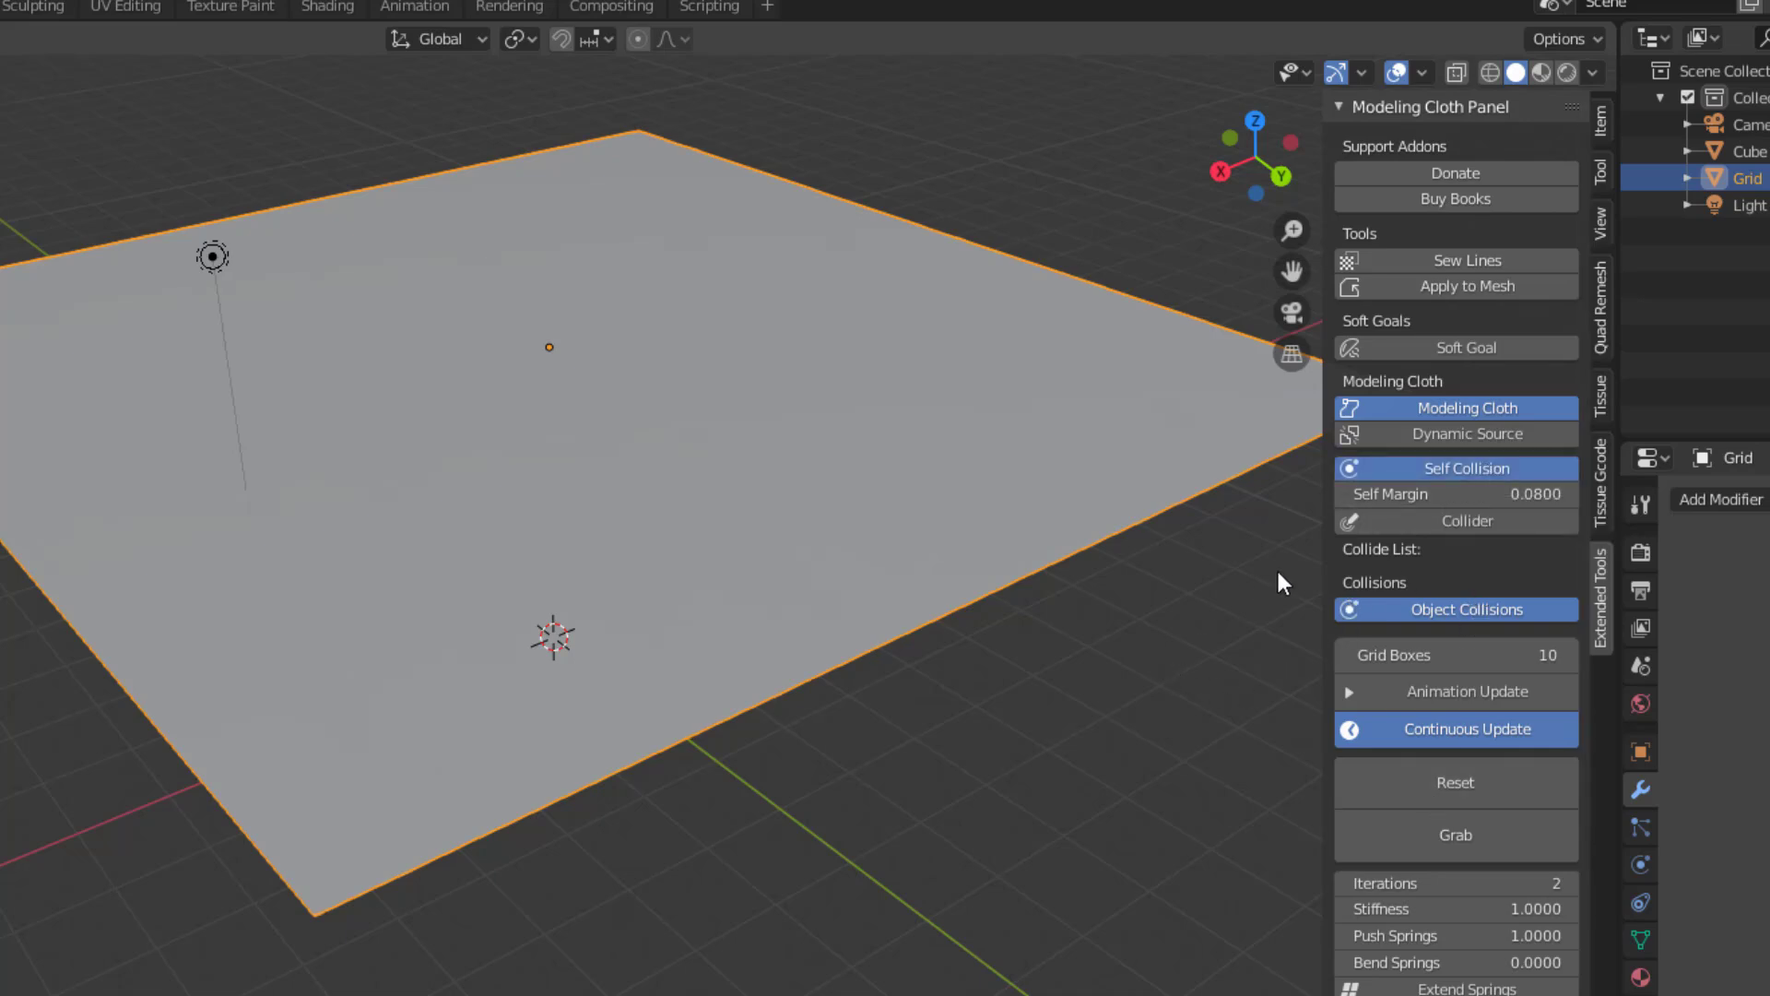
click(1476, 834)
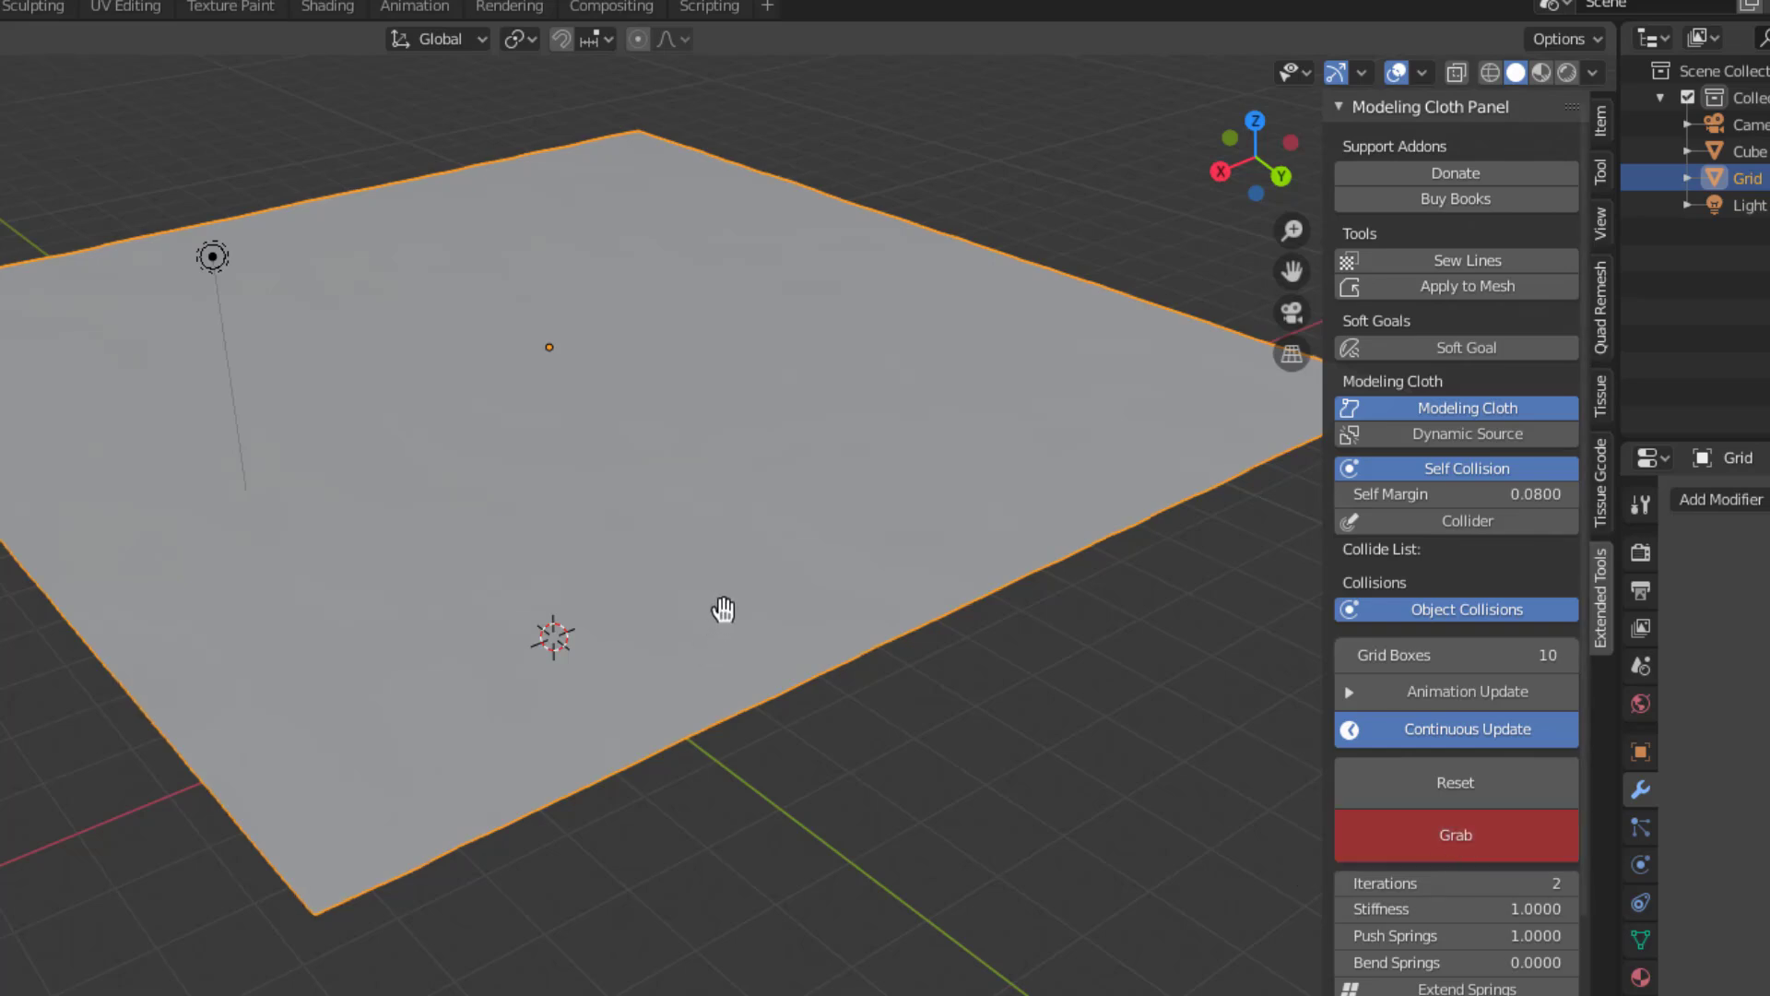
mouse_move(723, 609)
mouse_down()
mouse_move(755, 510)
mouse_move(888, 968)
mouse_move(771, 979)
mouse_up()
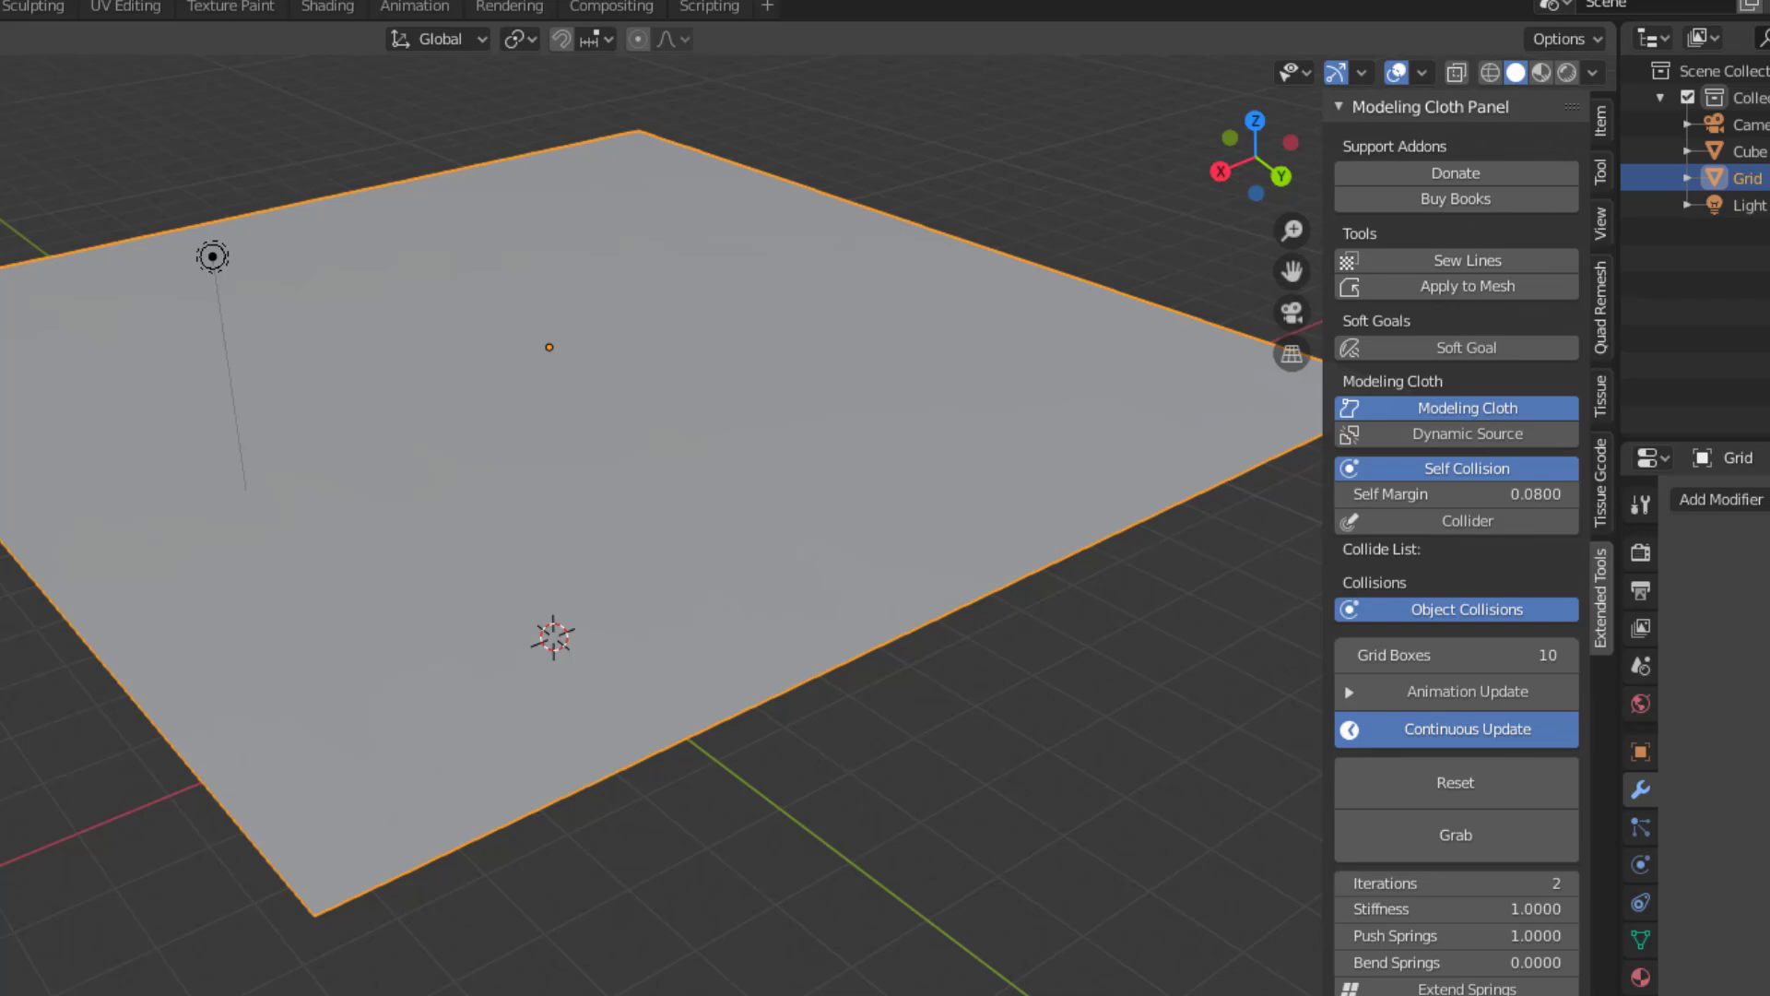
Create cloth pins near three corners of the flat grid, leaving the corner nearest the viewer unpinned.
middle_drag(1208, 876, 992, 879)
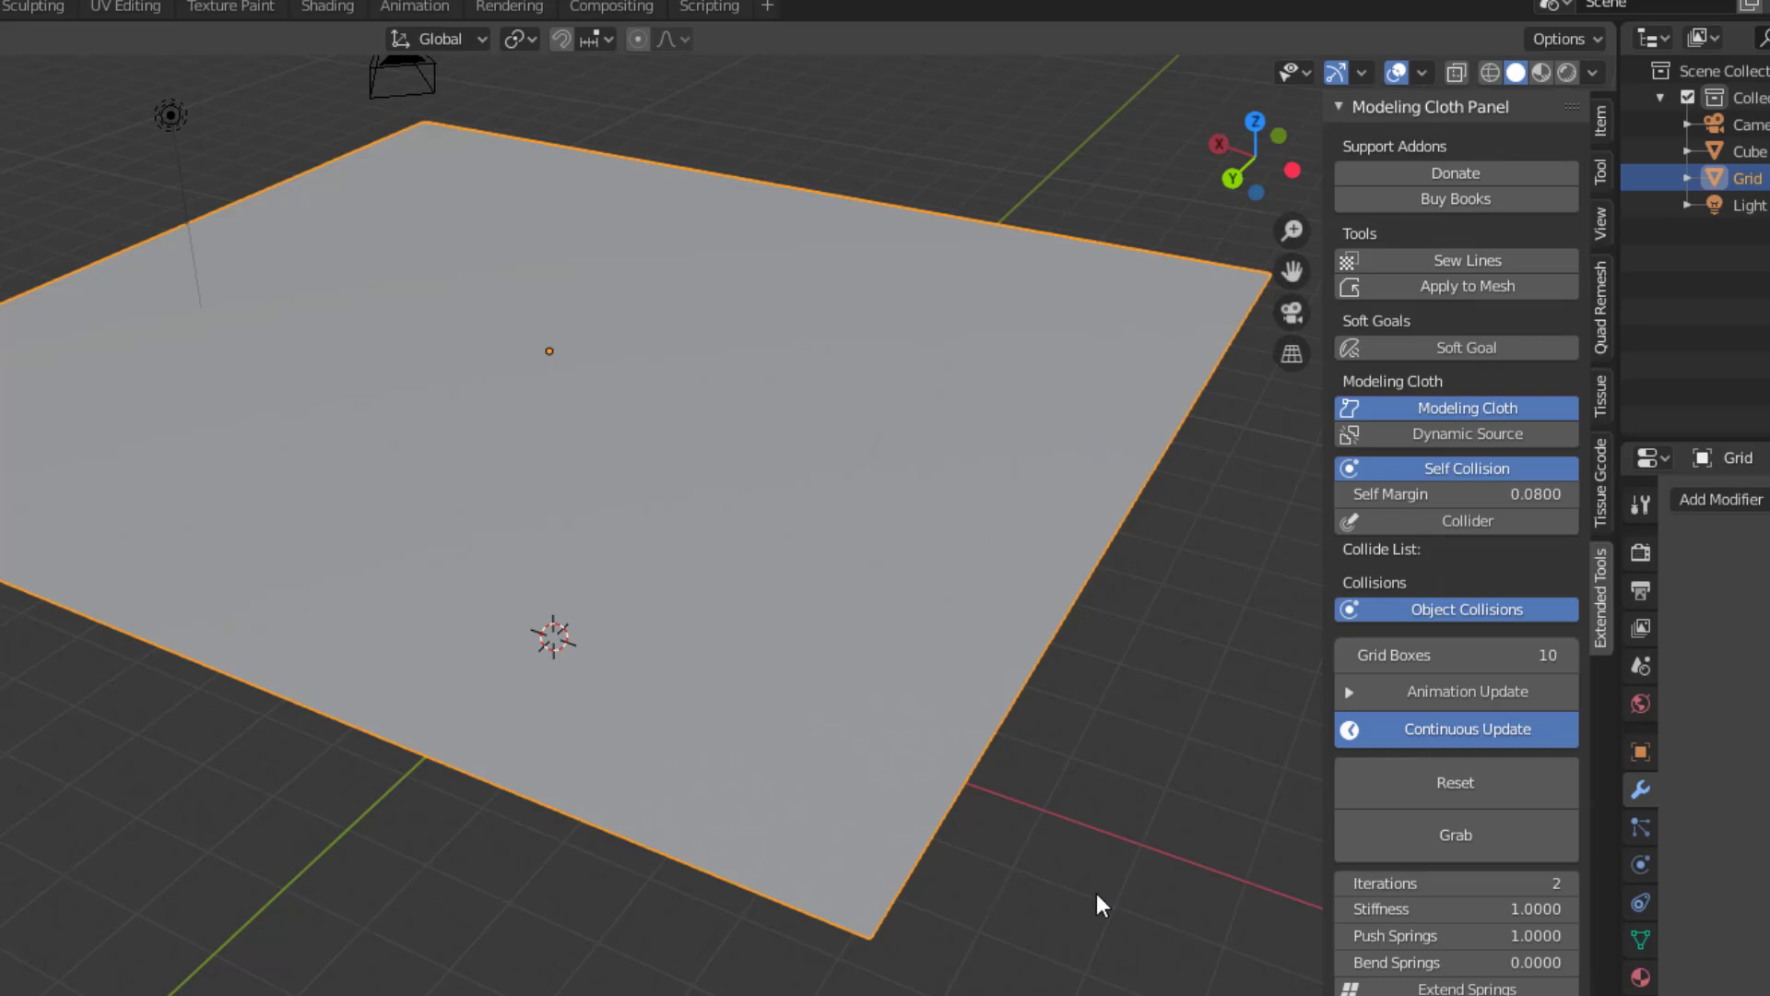
scroll(1479, 708, down, 10)
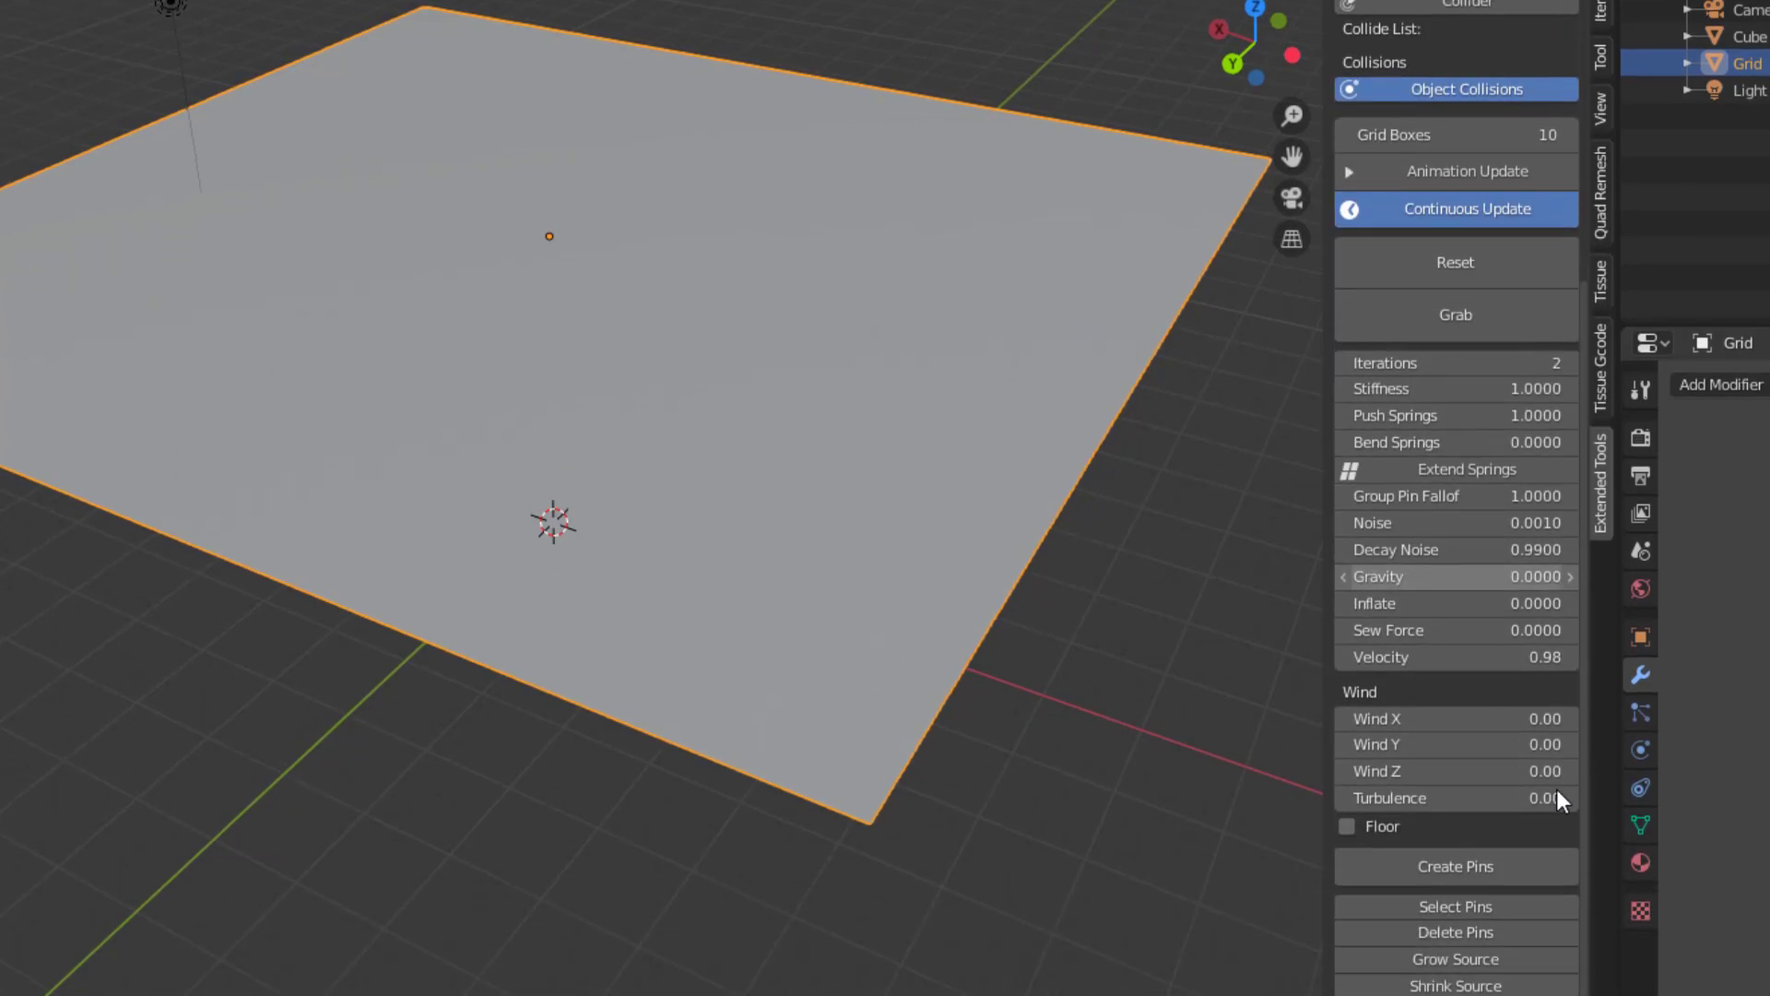
click(1462, 795)
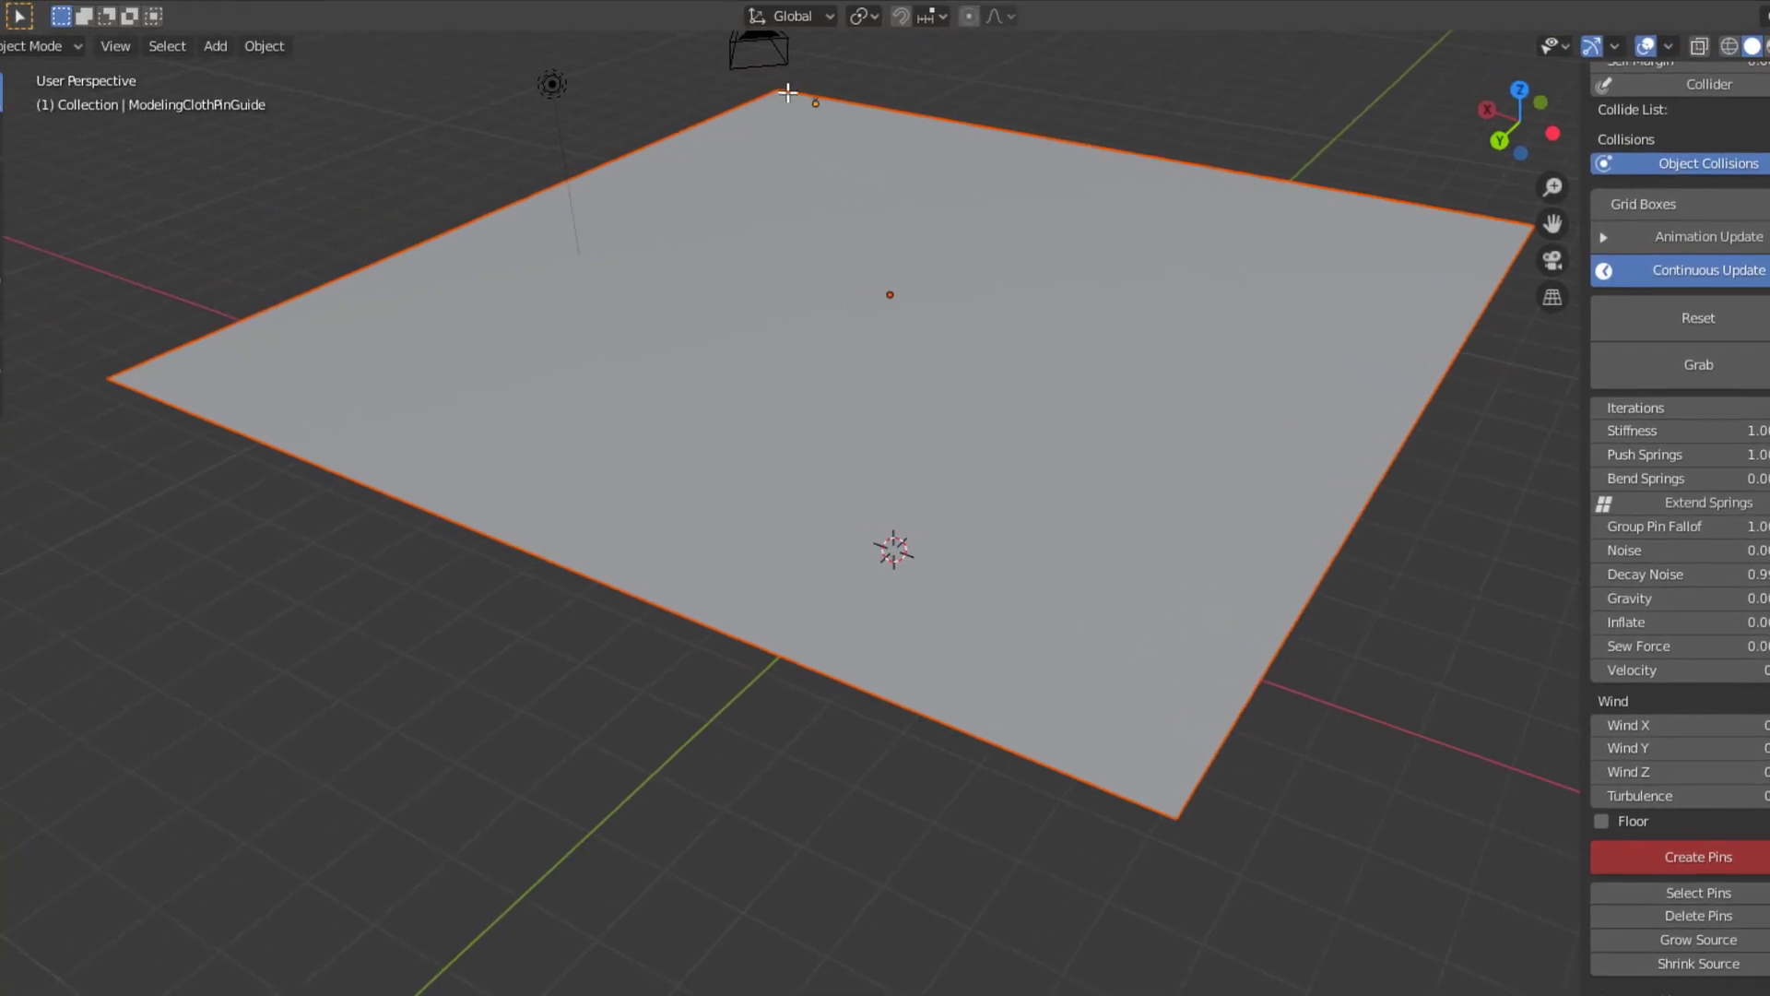
click(786, 95)
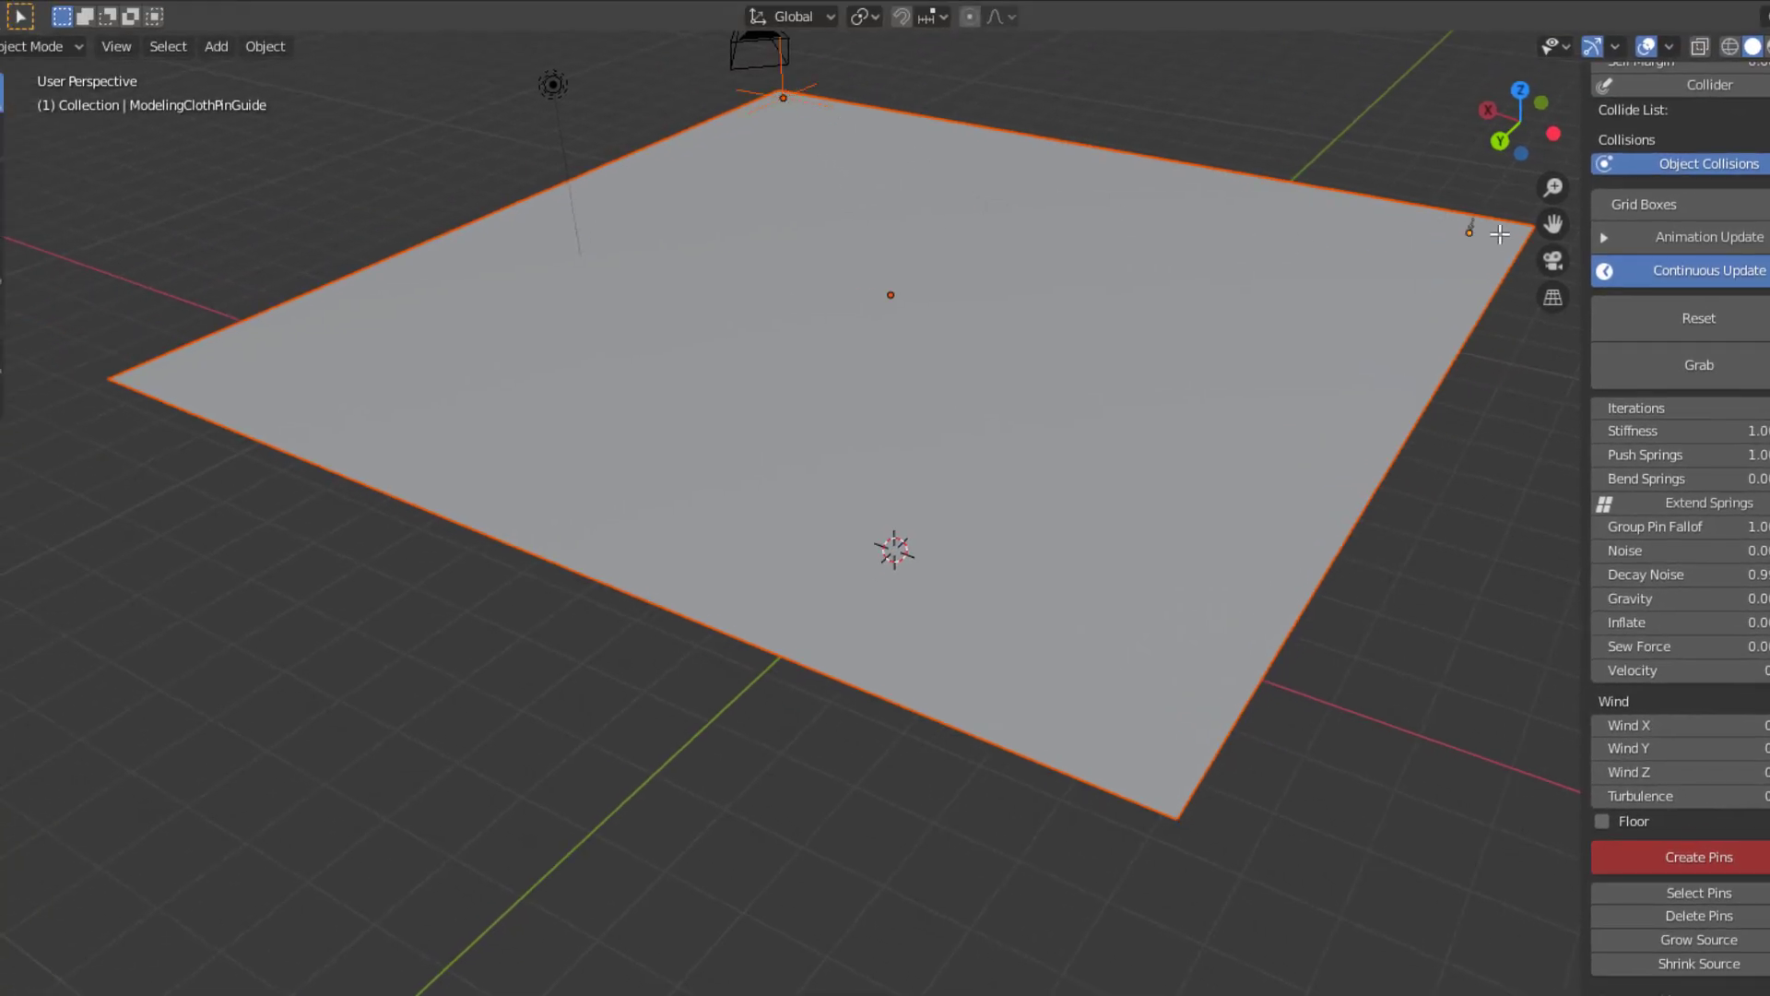
click(221, 375)
Grab the cloth held by three pins, pull its unpinned middle area around, and leave Grab mode.
click(1696, 367)
mouse_move(1032, 545)
mouse_down()
mouse_move(970, 732)
mouse_move(1007, 740)
mouse_up()
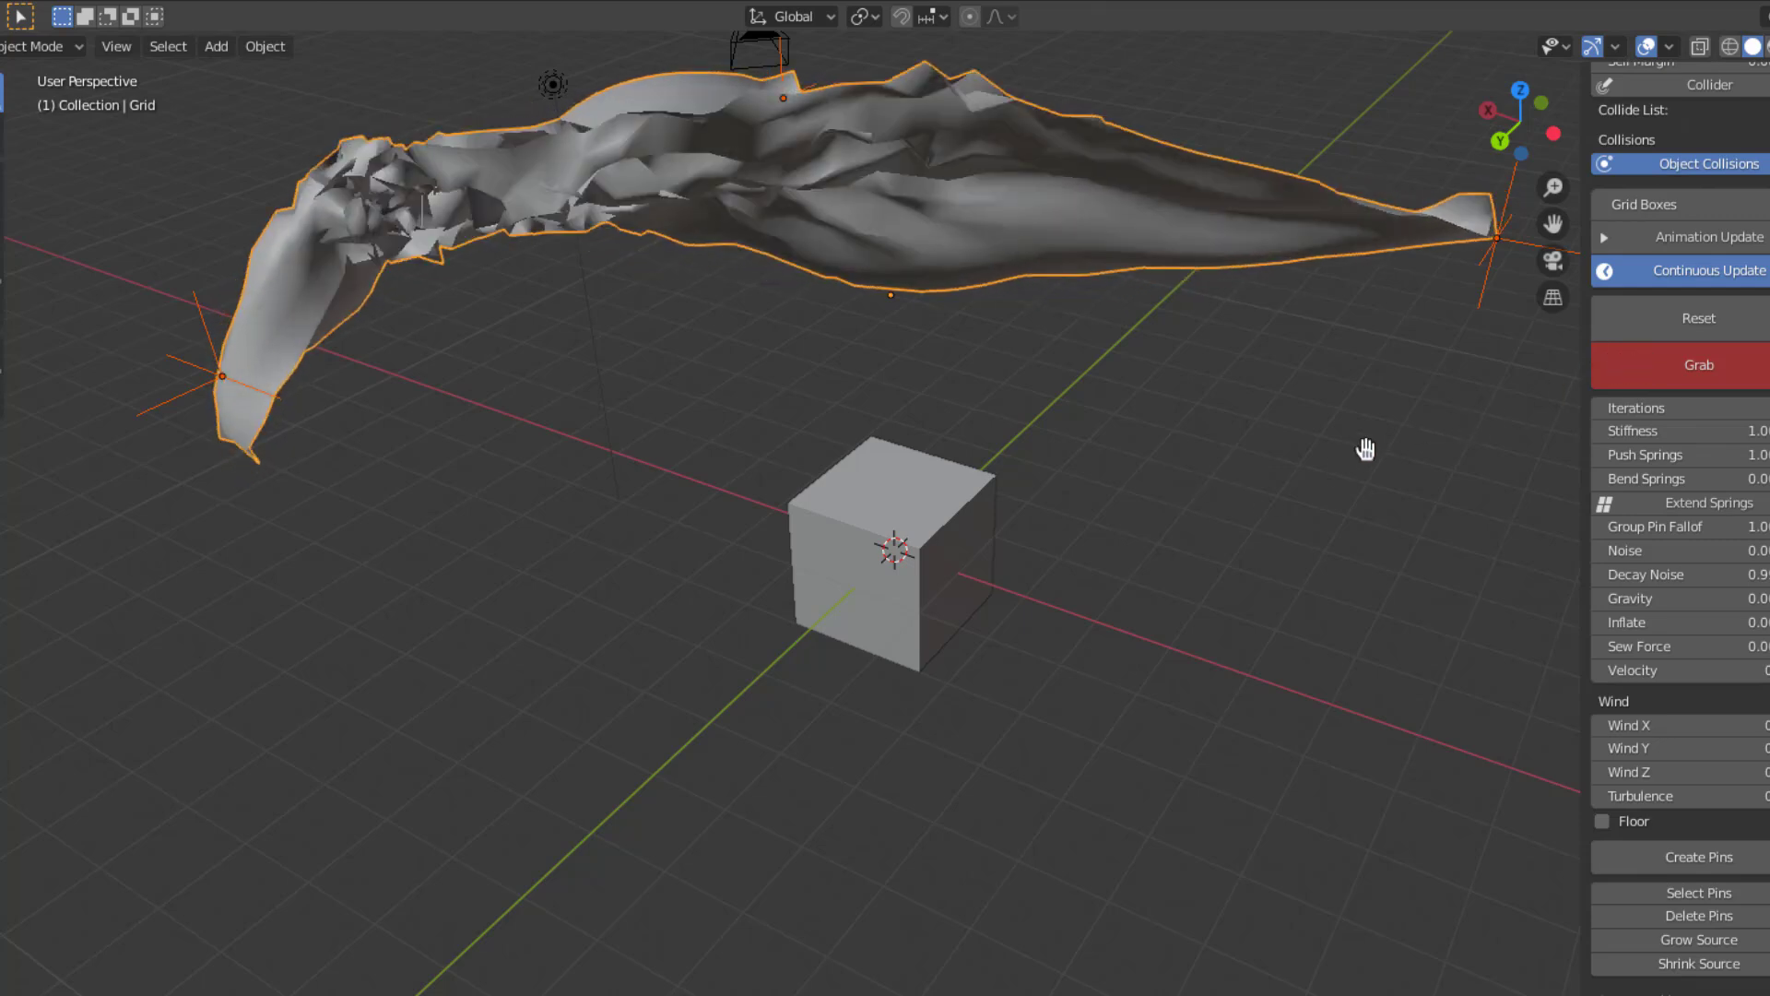
key(Escape)
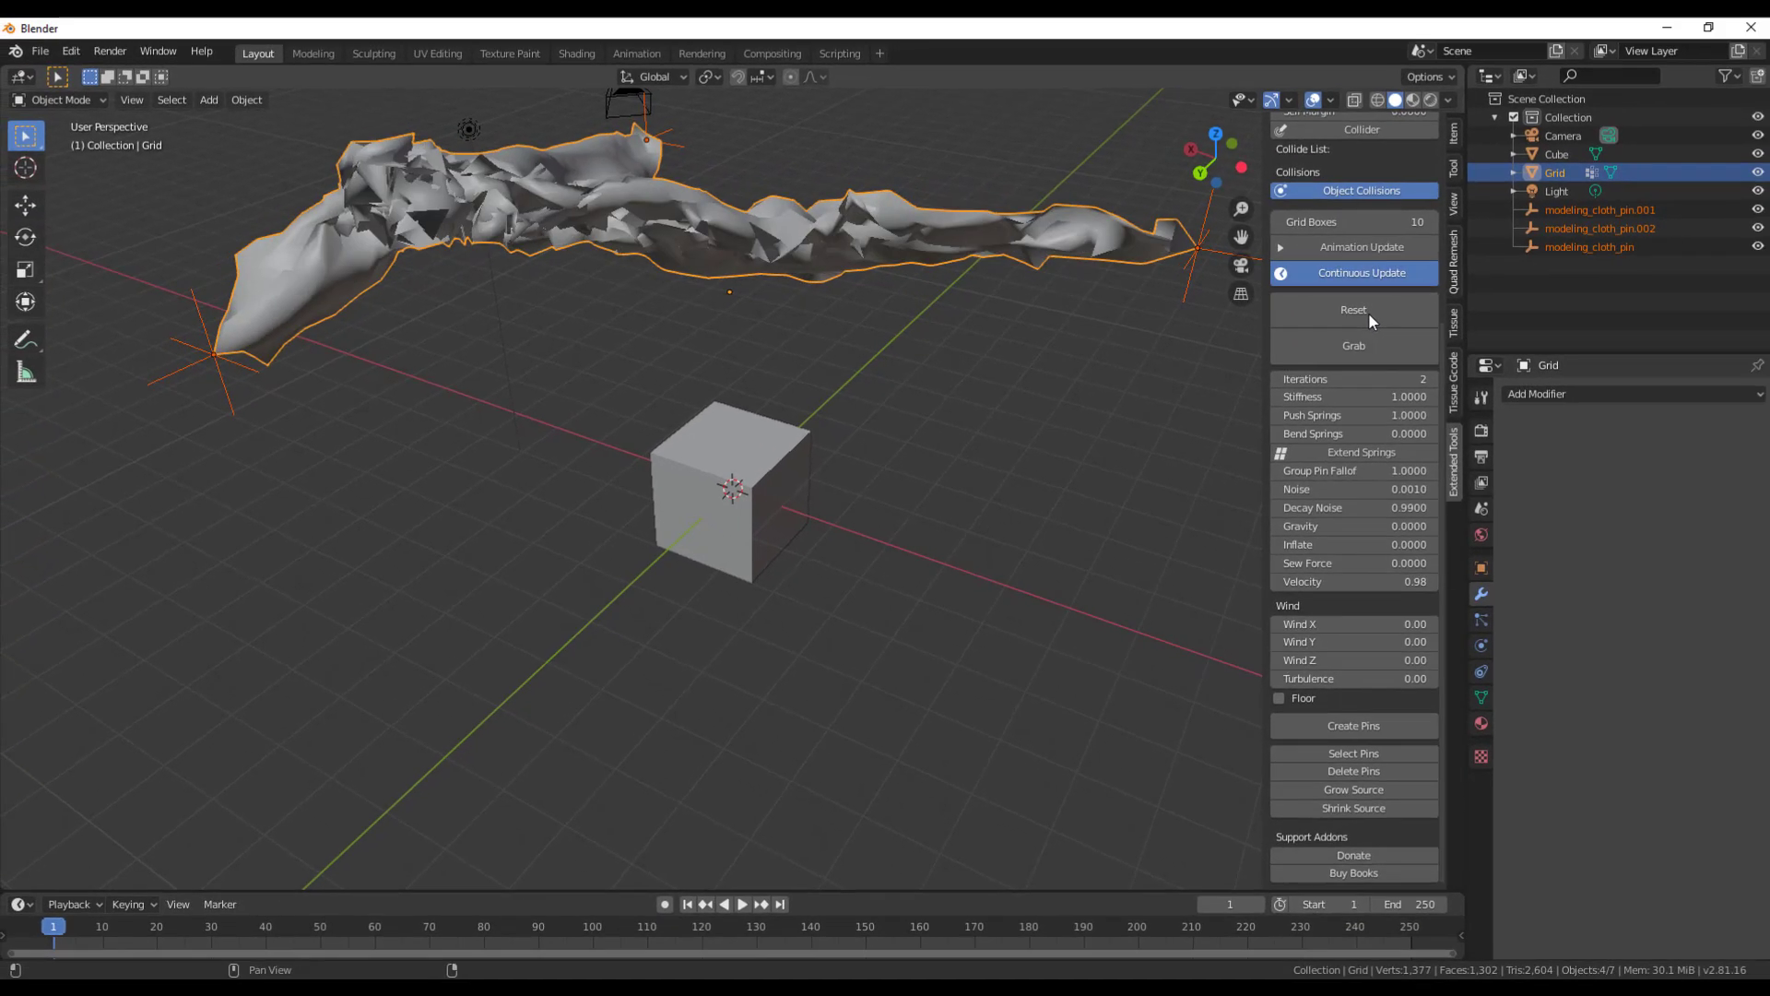
Reset the cloth to flat and create a fourth pin near the grid's remaining front corner.
click(1717, 323)
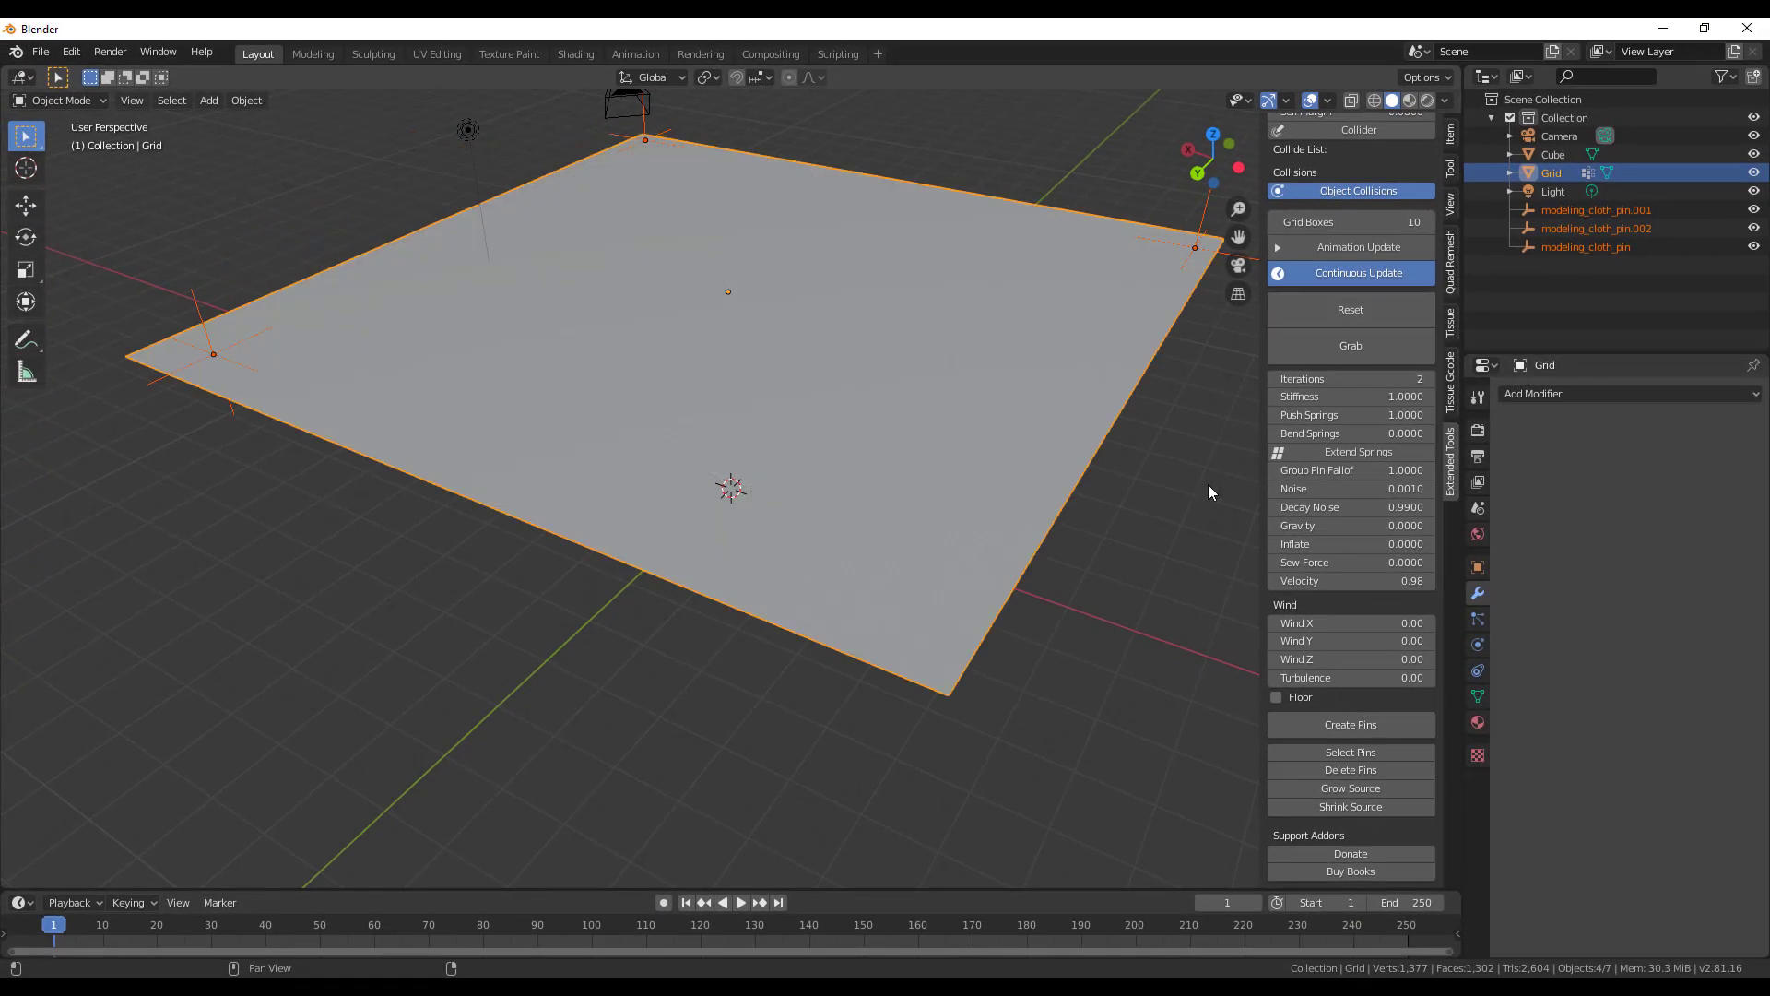
click(1351, 724)
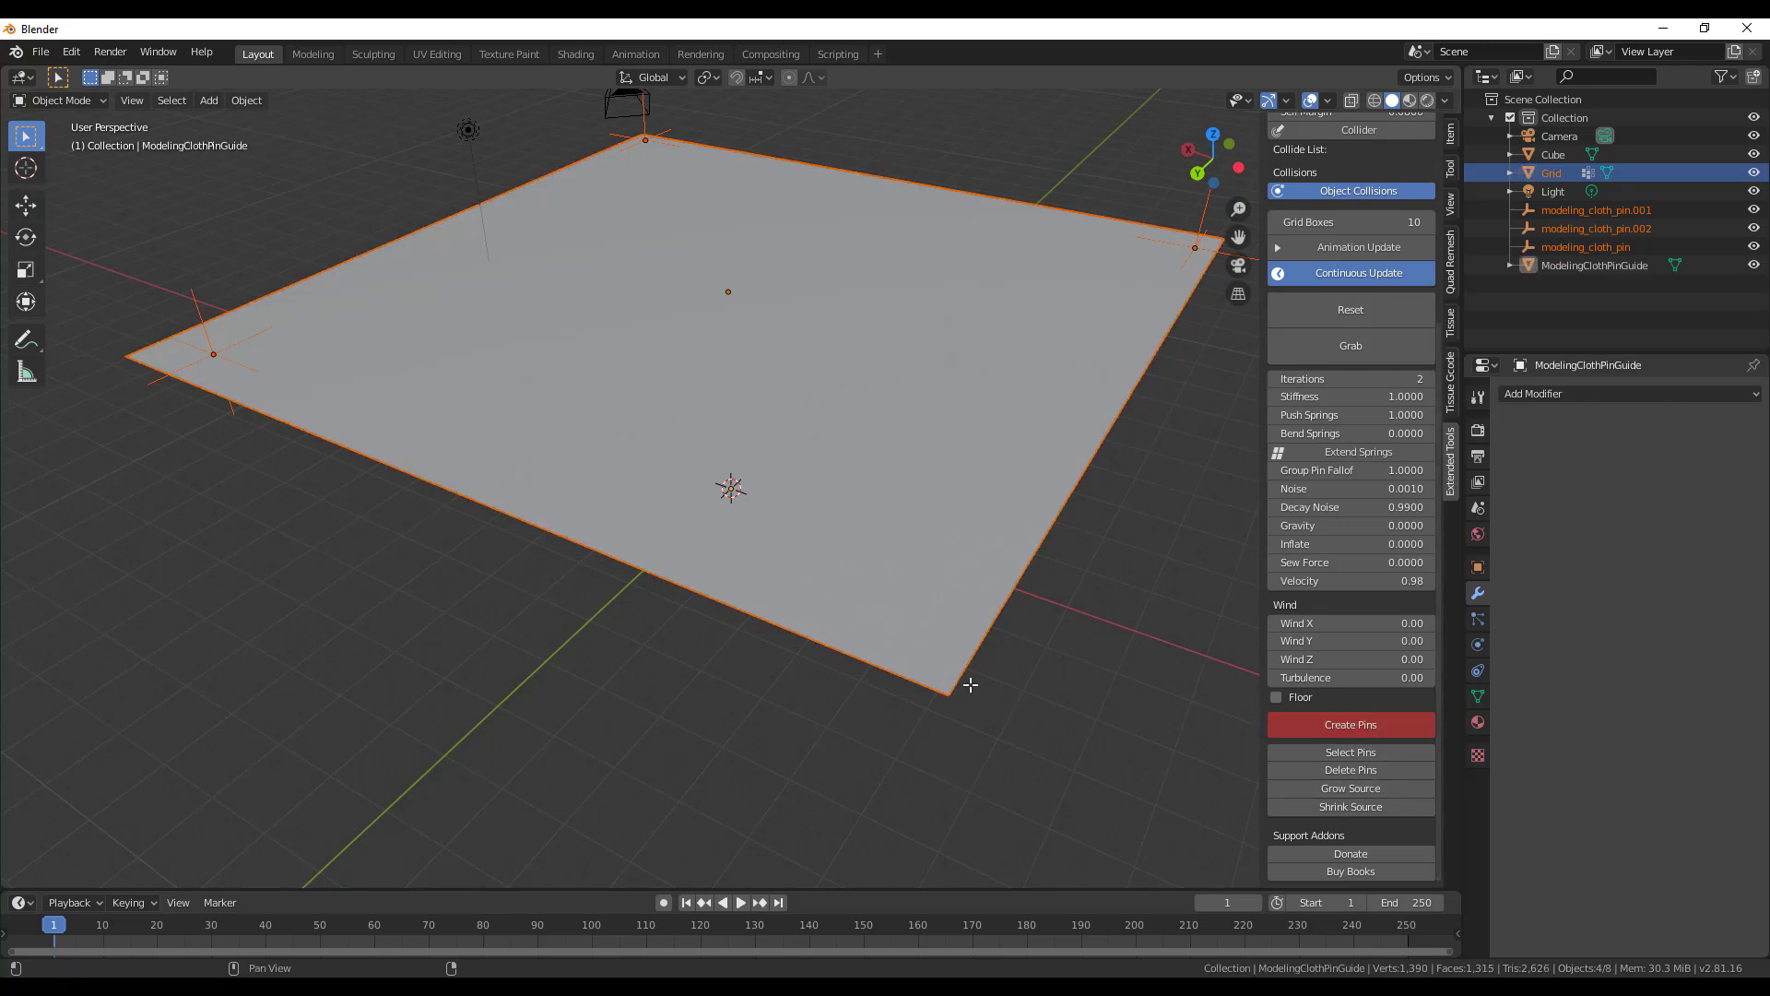
click(921, 648)
right_click(1203, 505)
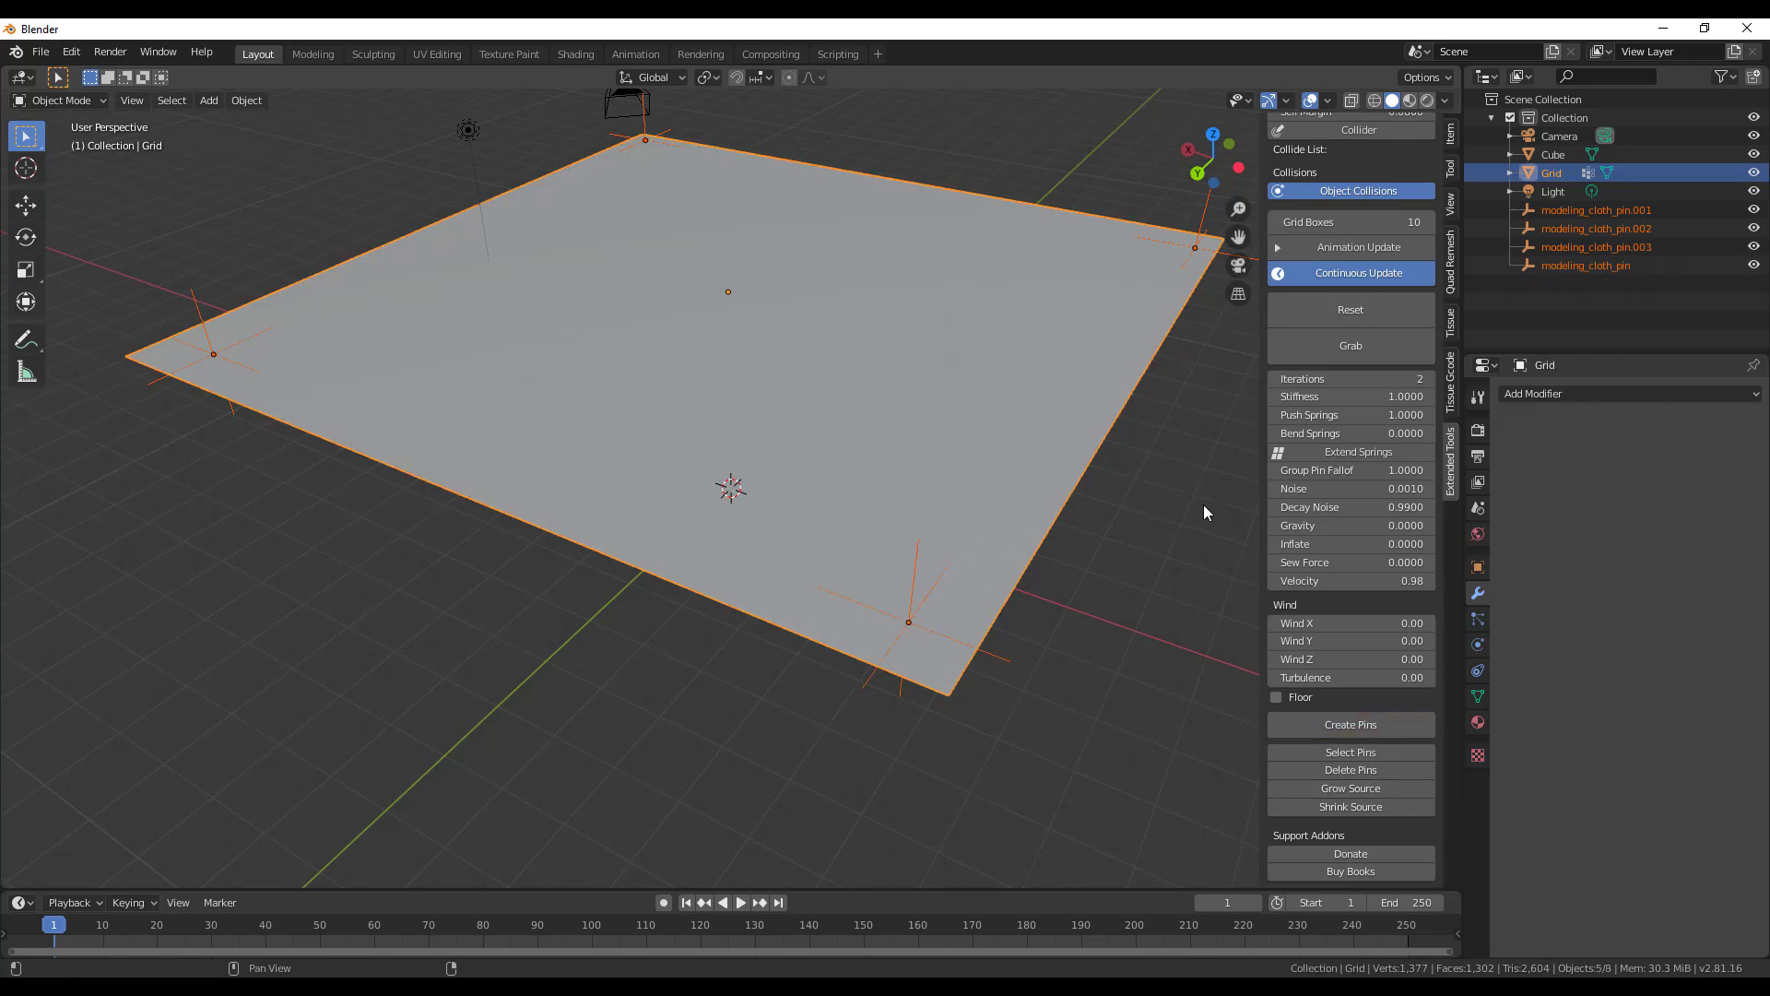
Grab the middle of the cloth pinned at all four corners and pull it into folds.
click(1376, 349)
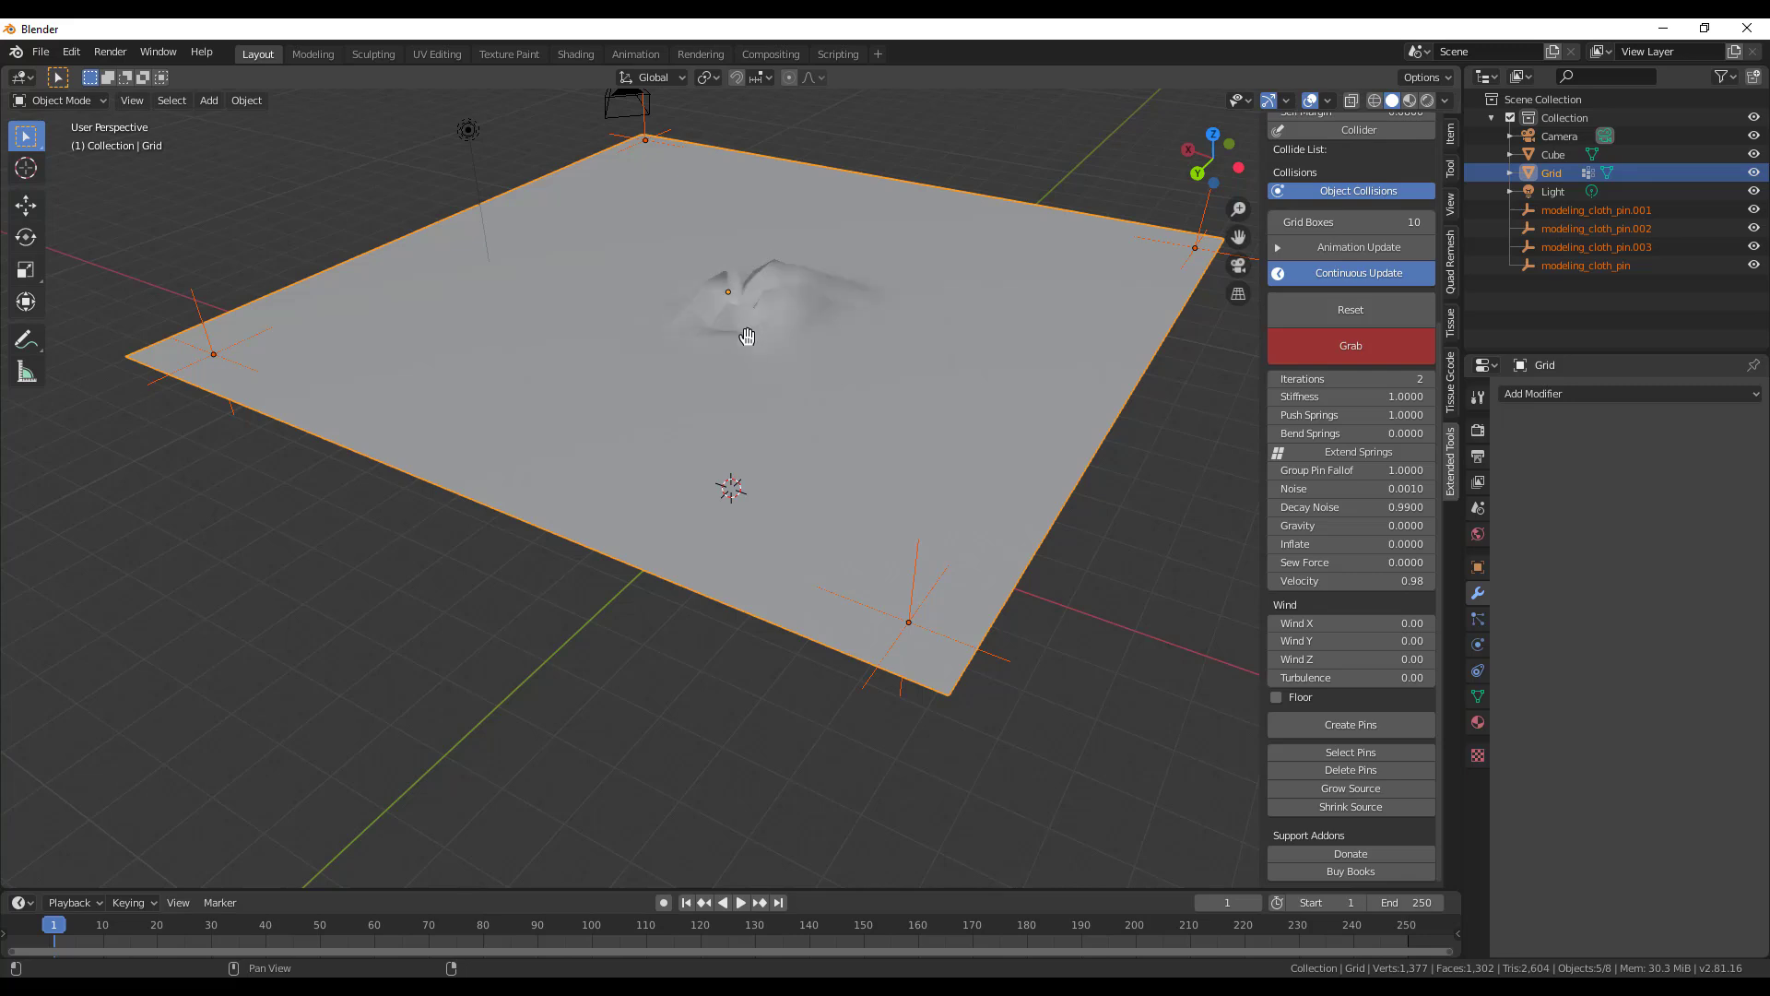
mouse_move(748, 337)
mouse_down()
mouse_move(723, 285)
mouse_move(739, 119)
mouse_move(725, 335)
mouse_up()
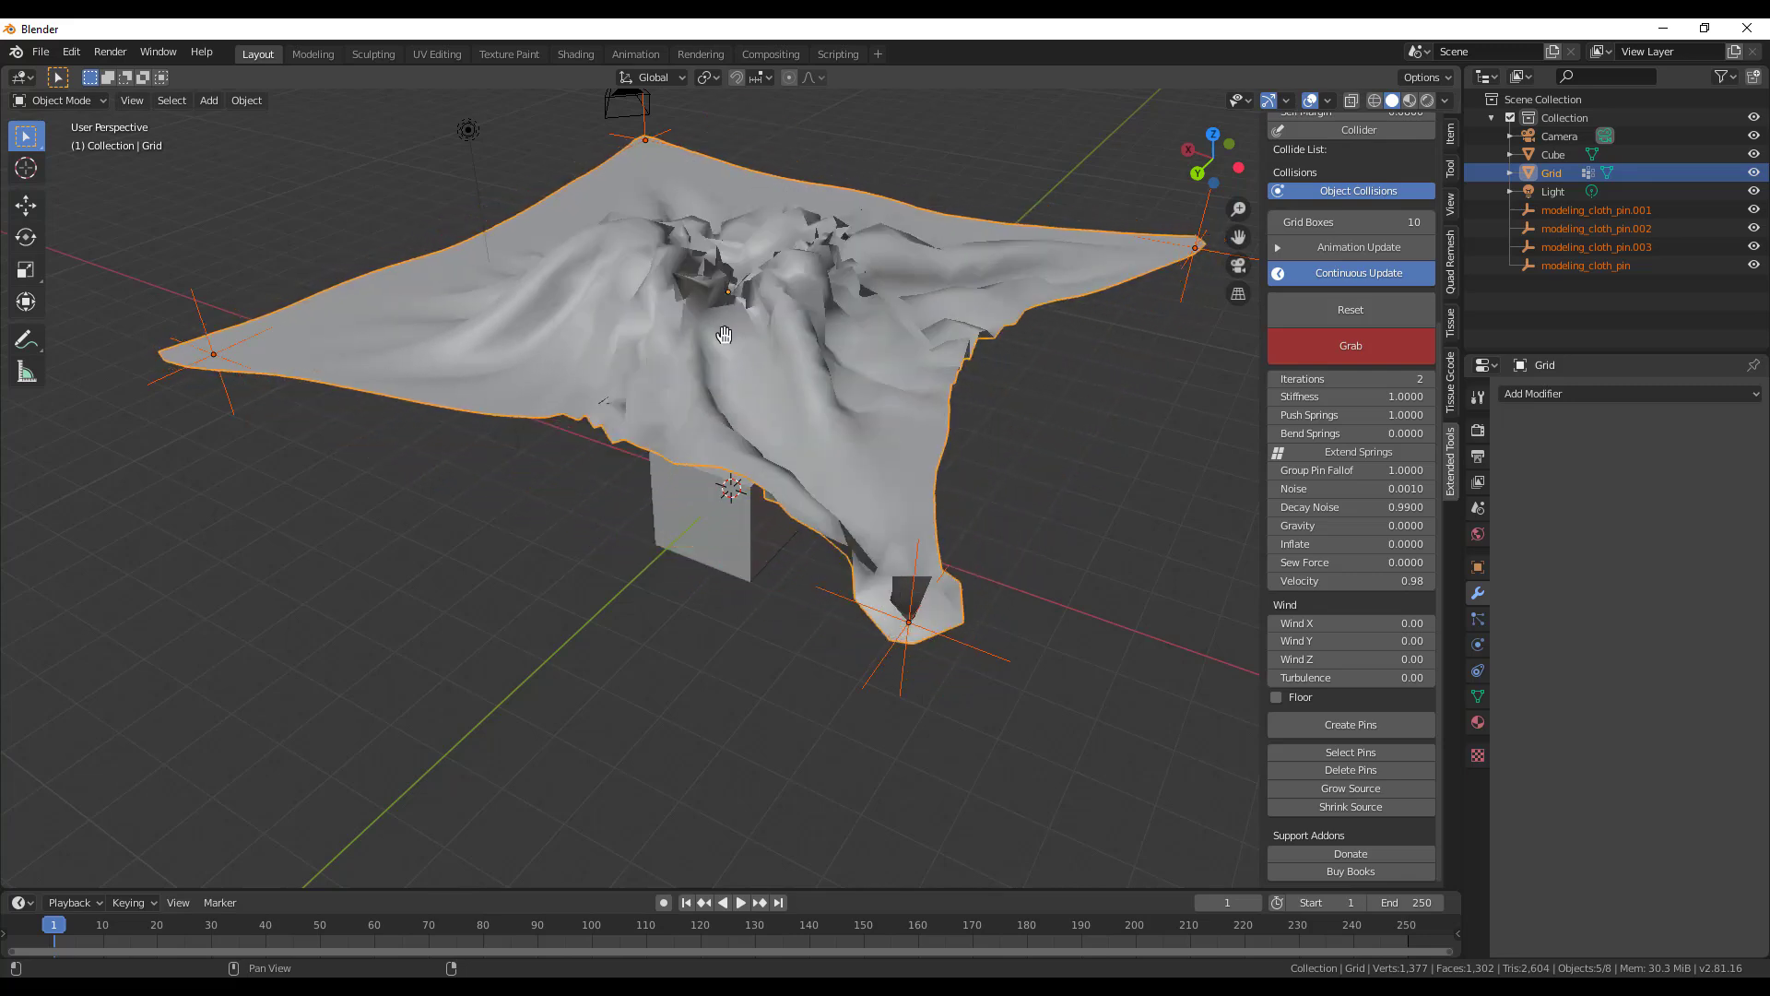
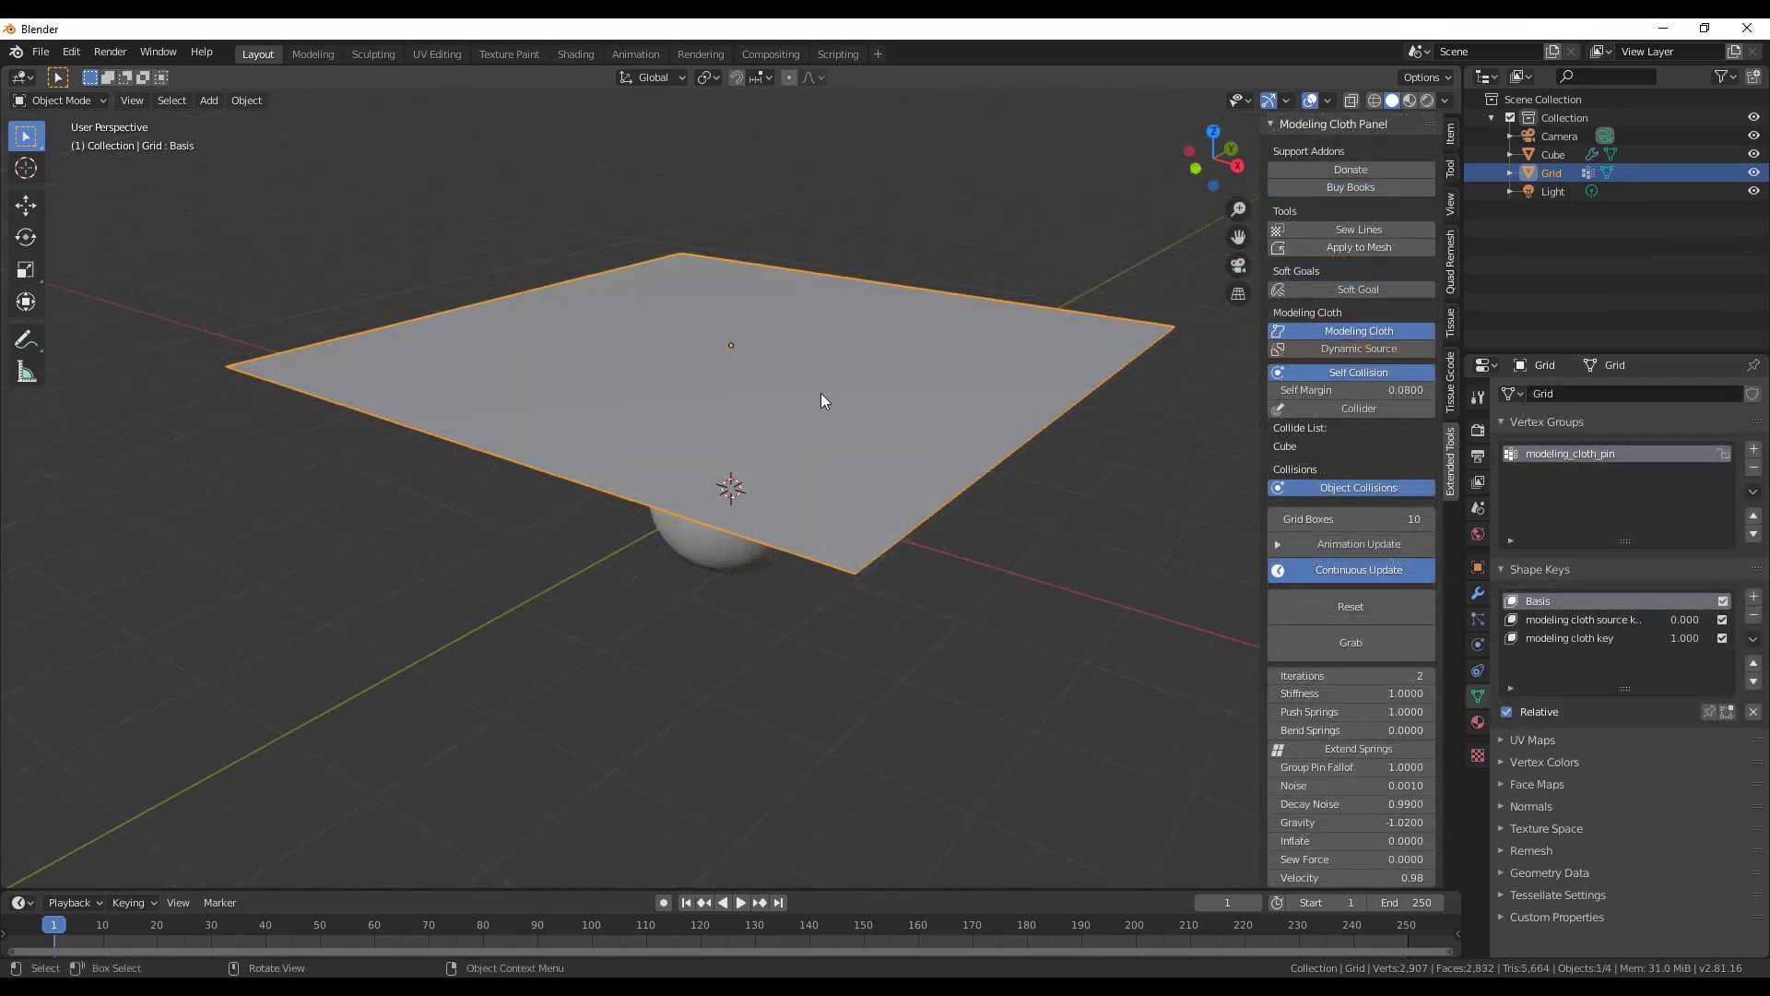
Delete the cloth grid and add a plane mesh at the sphere's centre.
key(Delete)
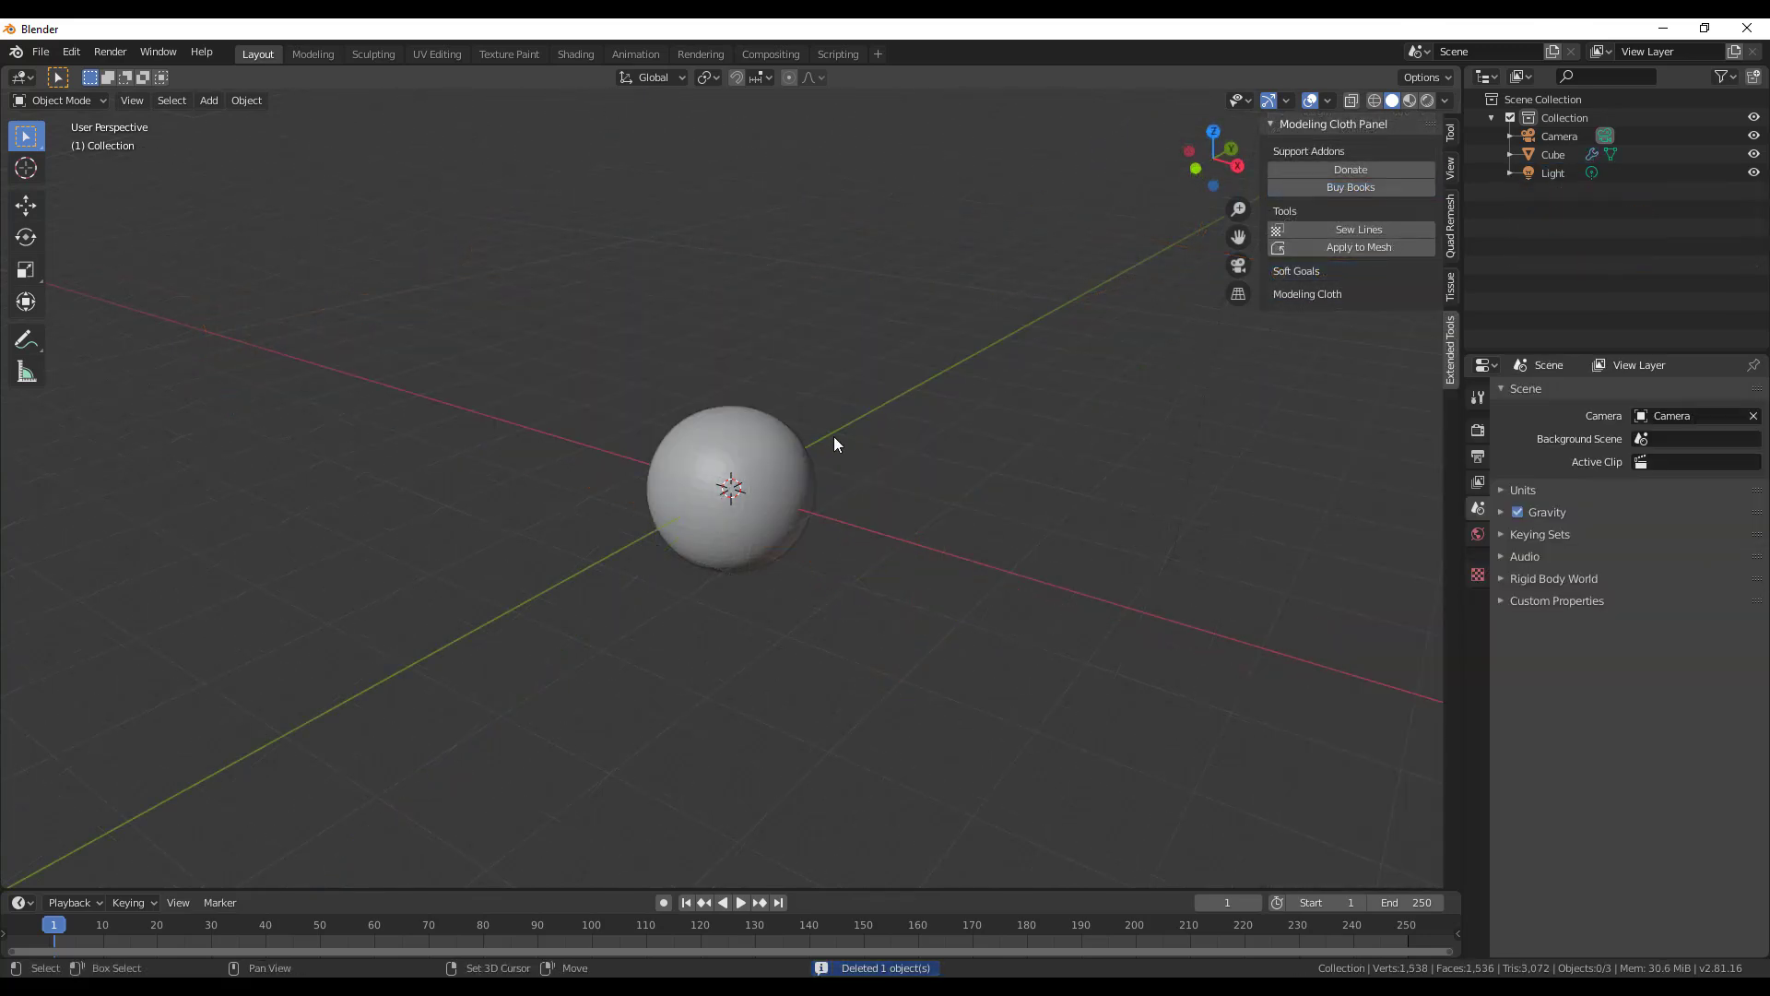
key(shift+s)
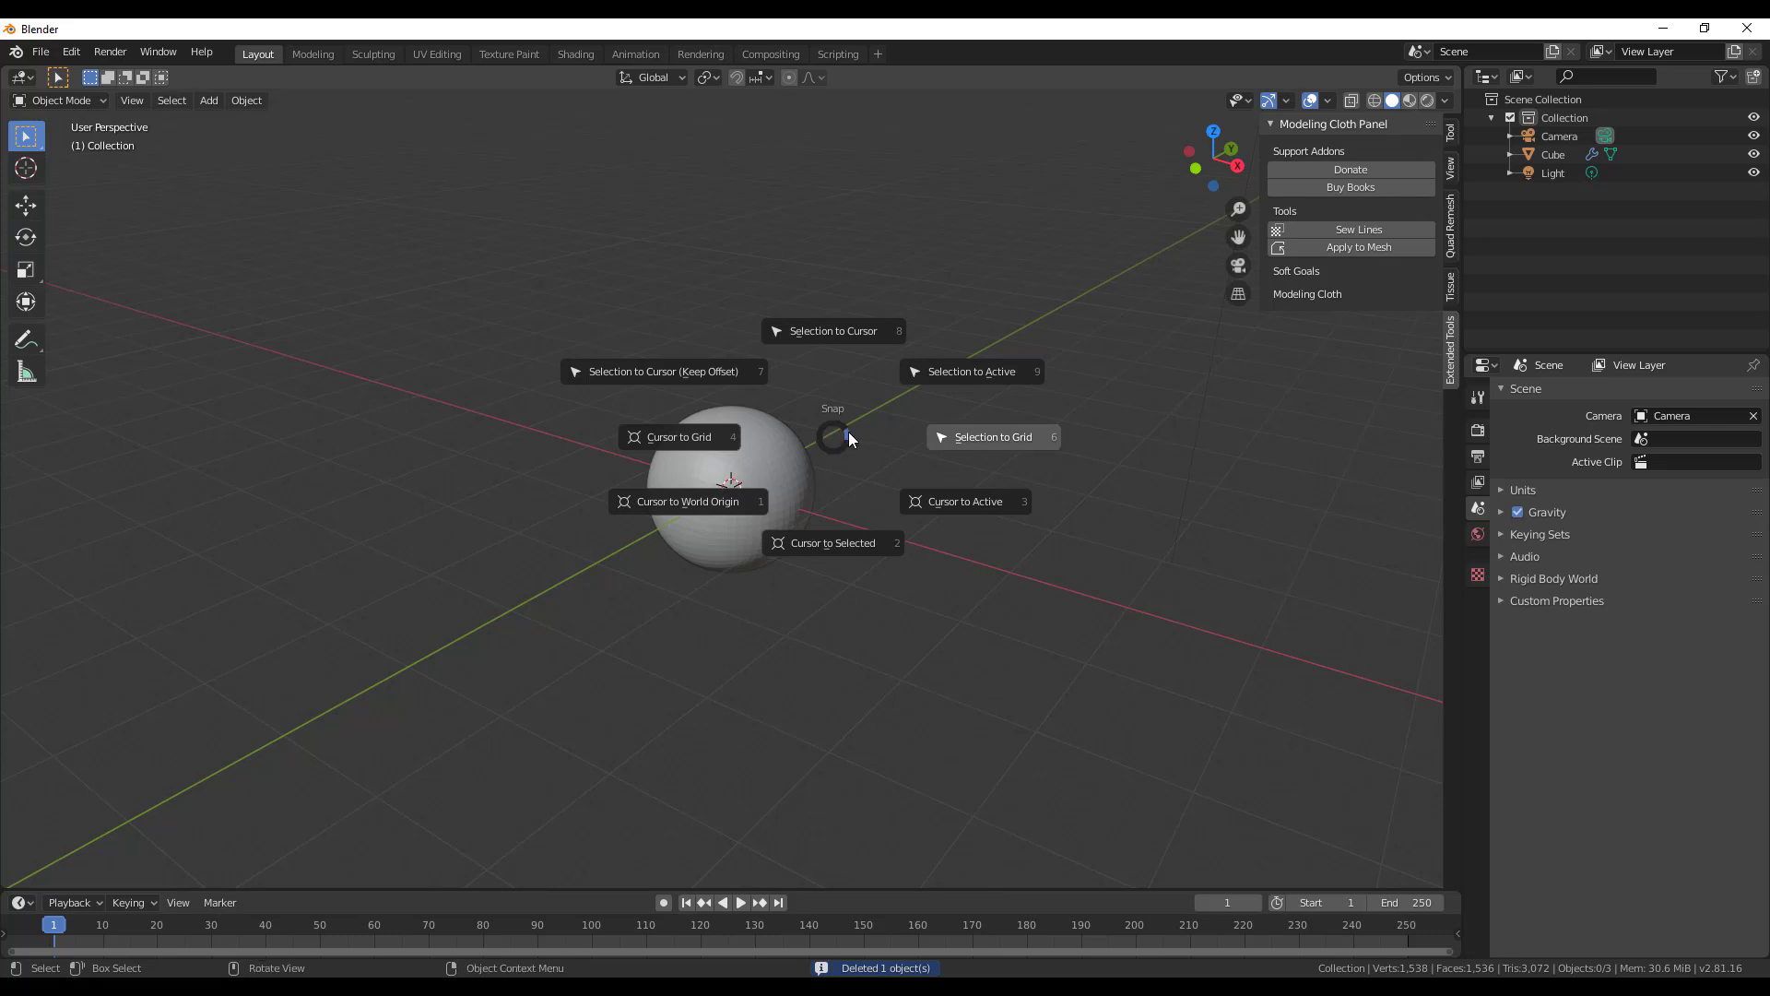
key(Escape)
key(shift+a)
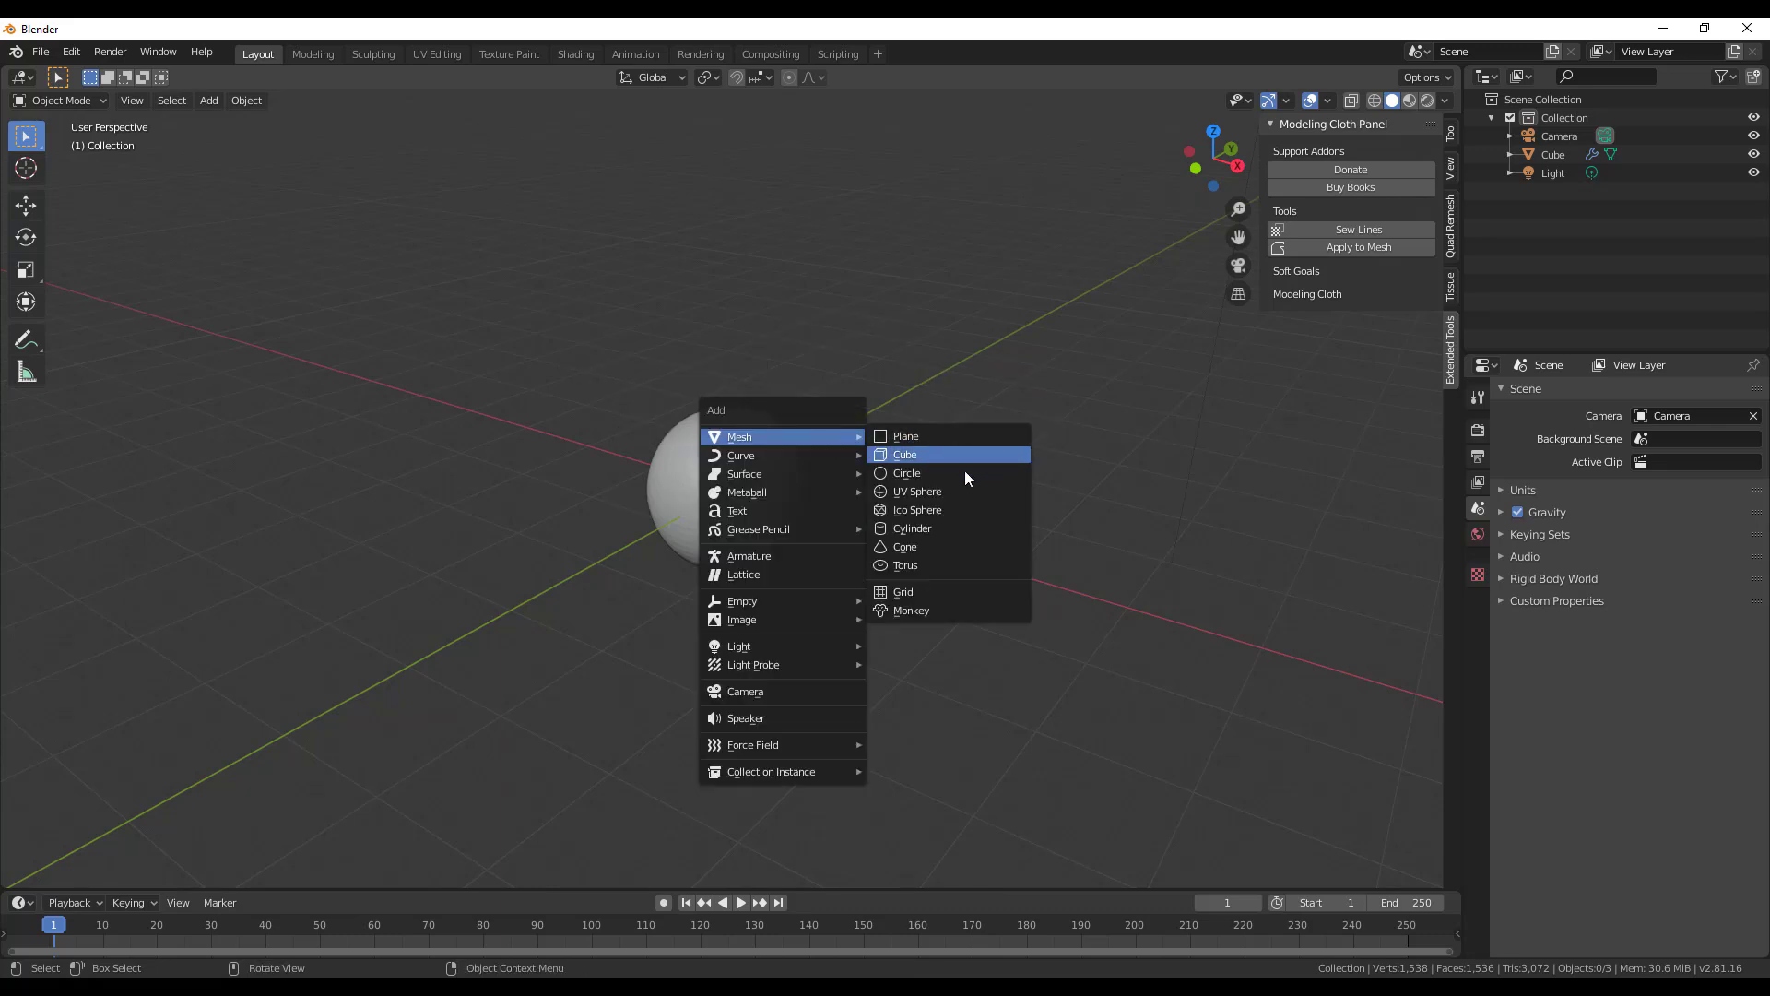
click(939, 437)
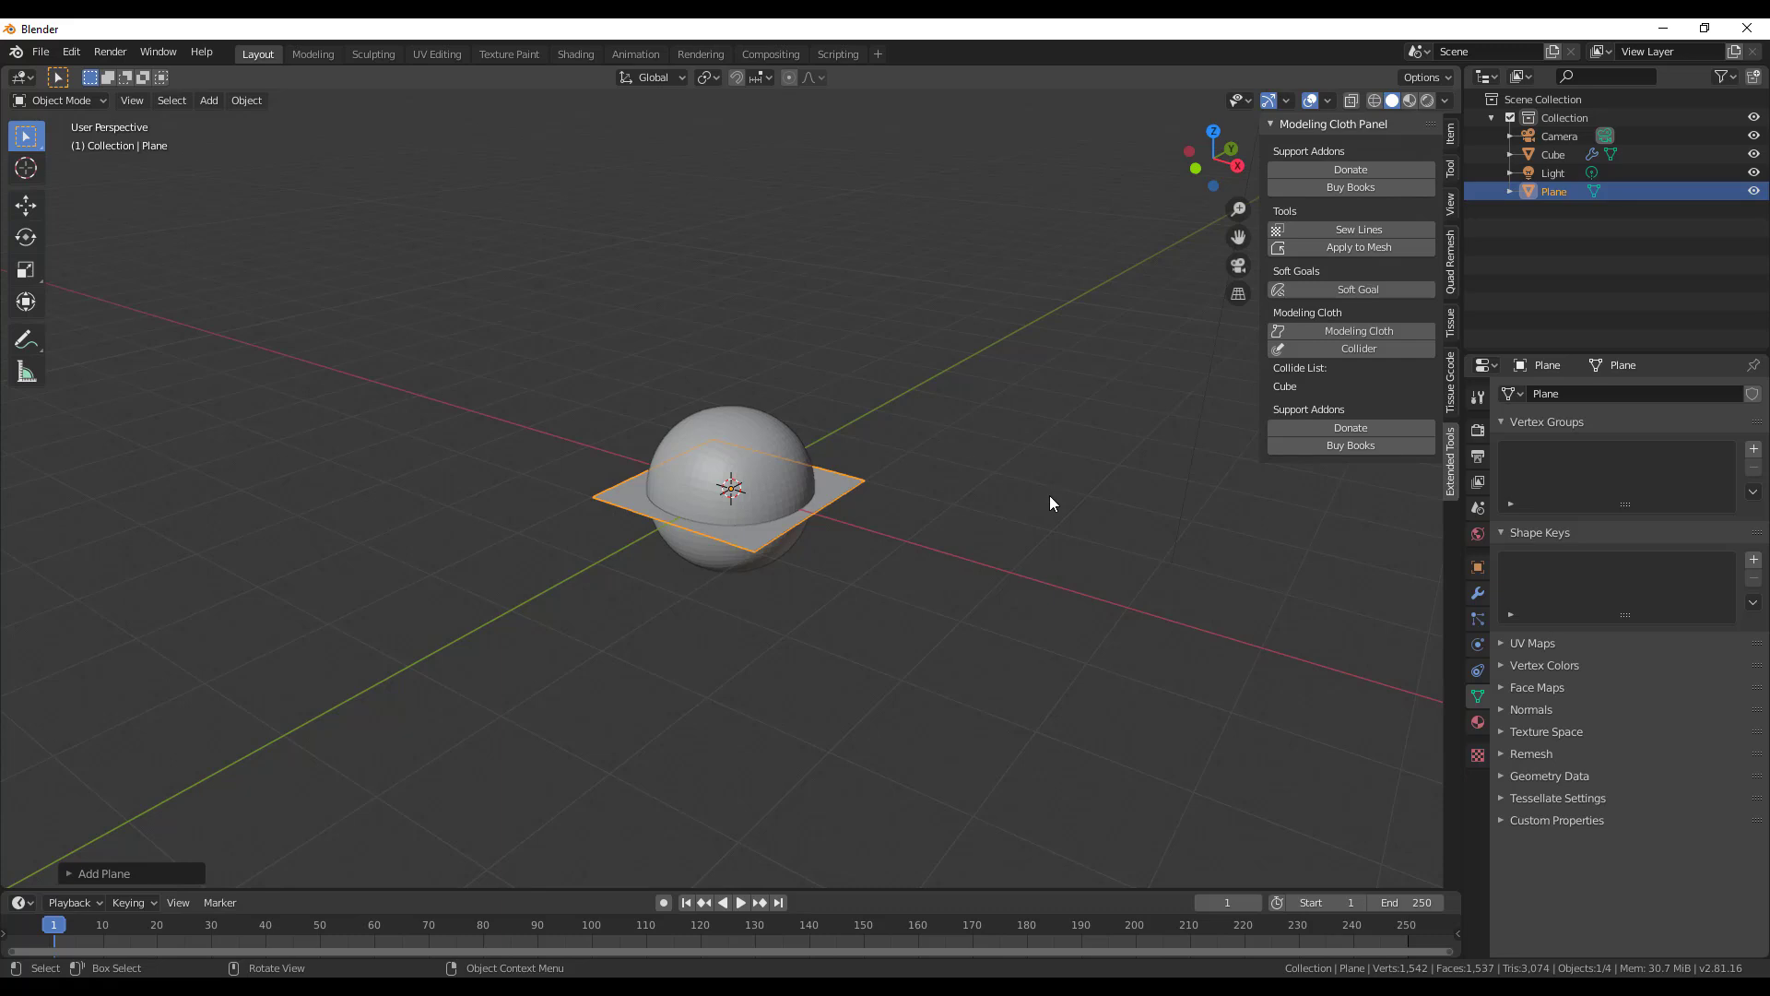
Scale the plane up well beyond the sphere's width and raise it vertically above the sphere.
key(s)
click(1095, 614)
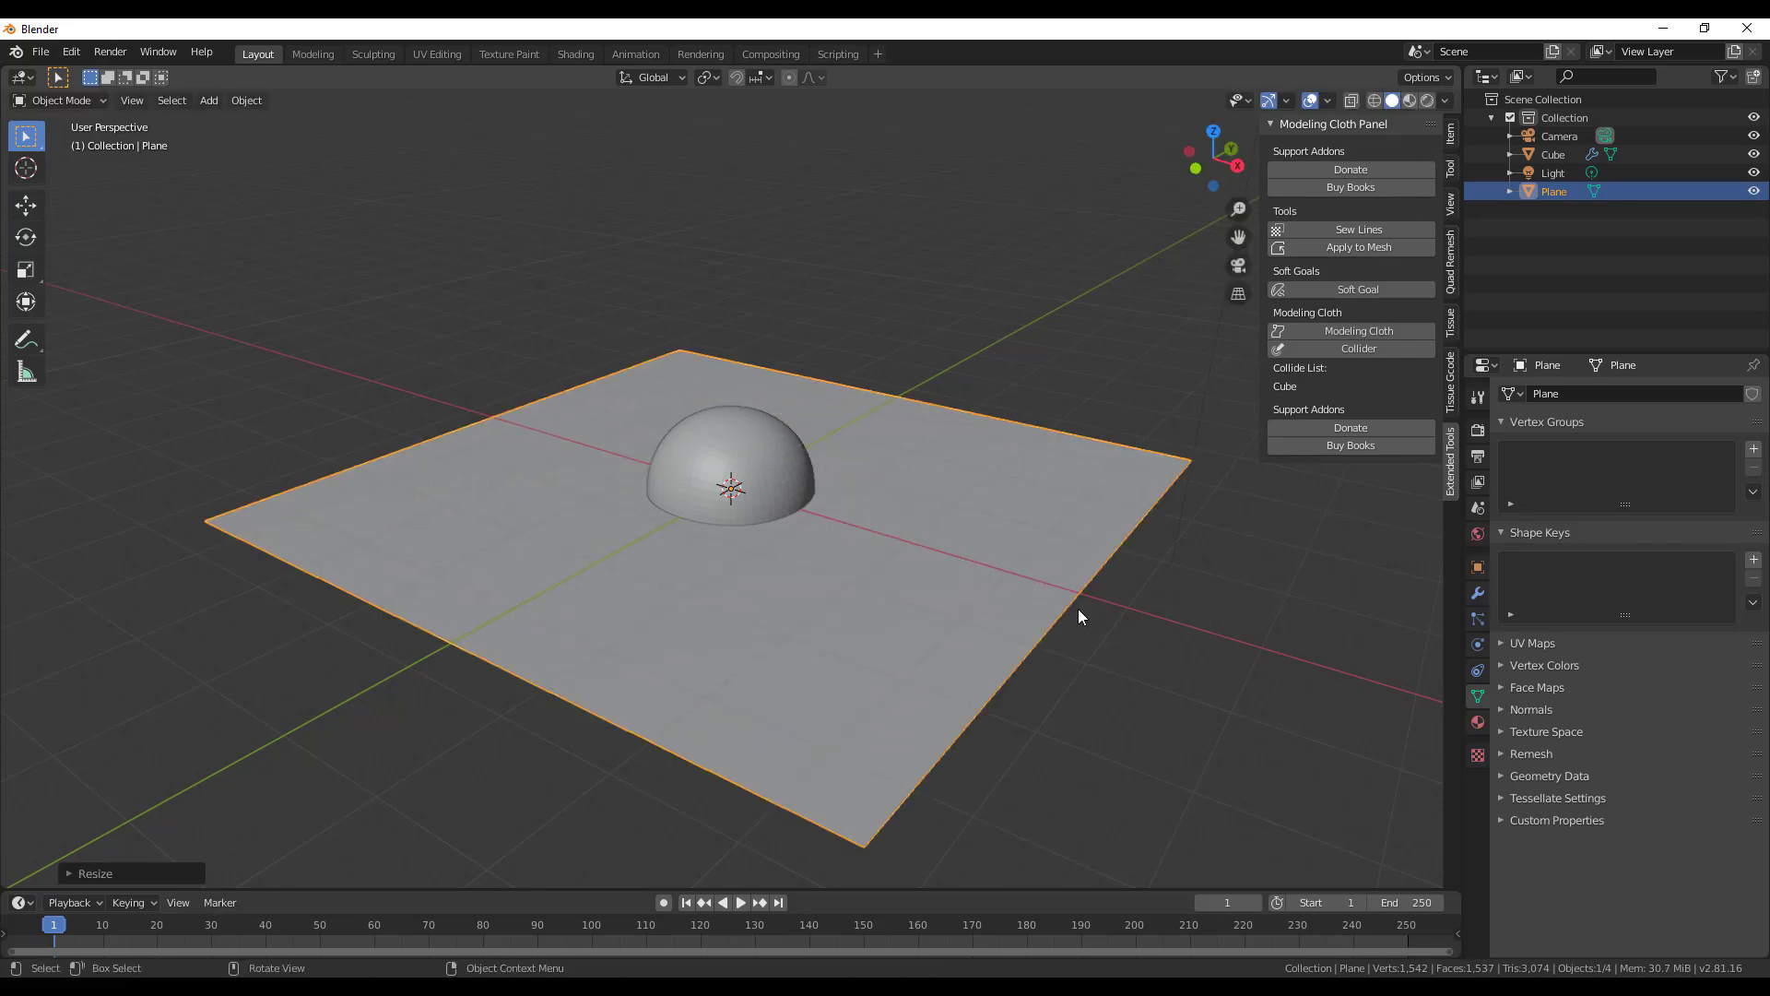
key(g)
key(z)
click(1103, 677)
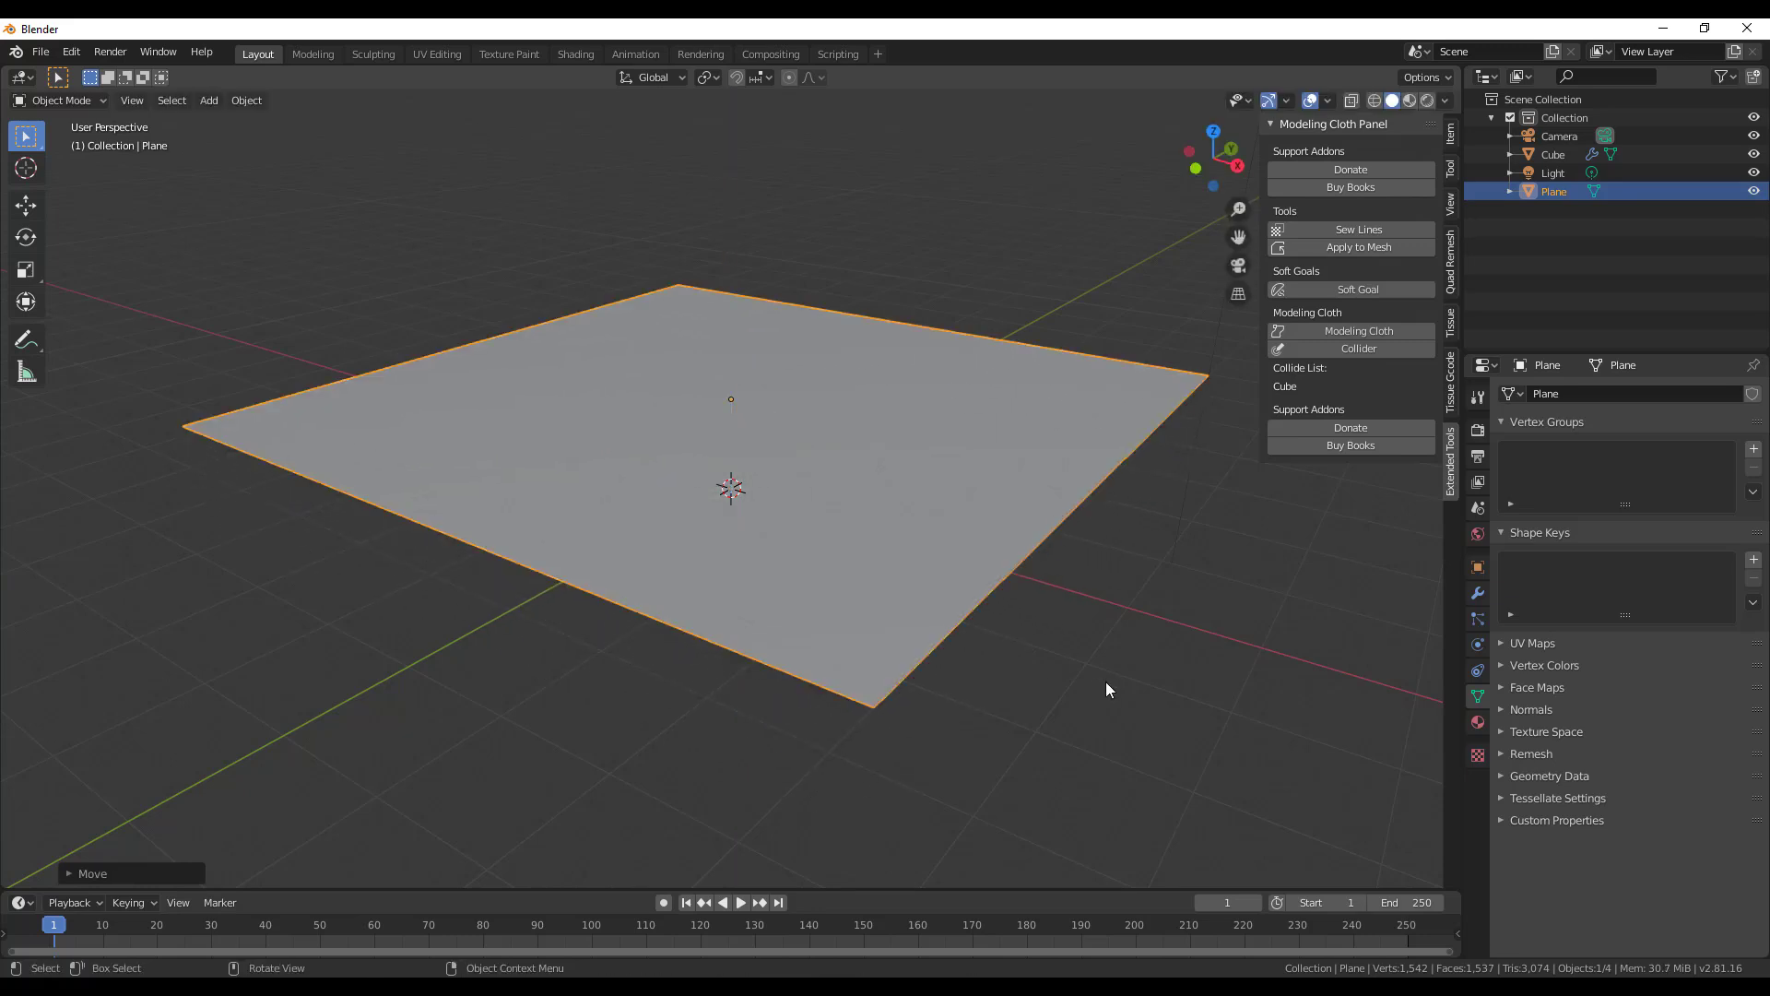
Show the scene in wireframe and subdivide the plane's mesh twice, using 10 cuts for the second subdivision.
scroll(1076, 678, down, 2)
key(shift+z)
scroll(892, 702, down, 1)
middle_drag(900, 709, 980, 735)
key(Tab)
right_click(747, 395)
click(746, 395)
right_click(747, 395)
click(753, 396)
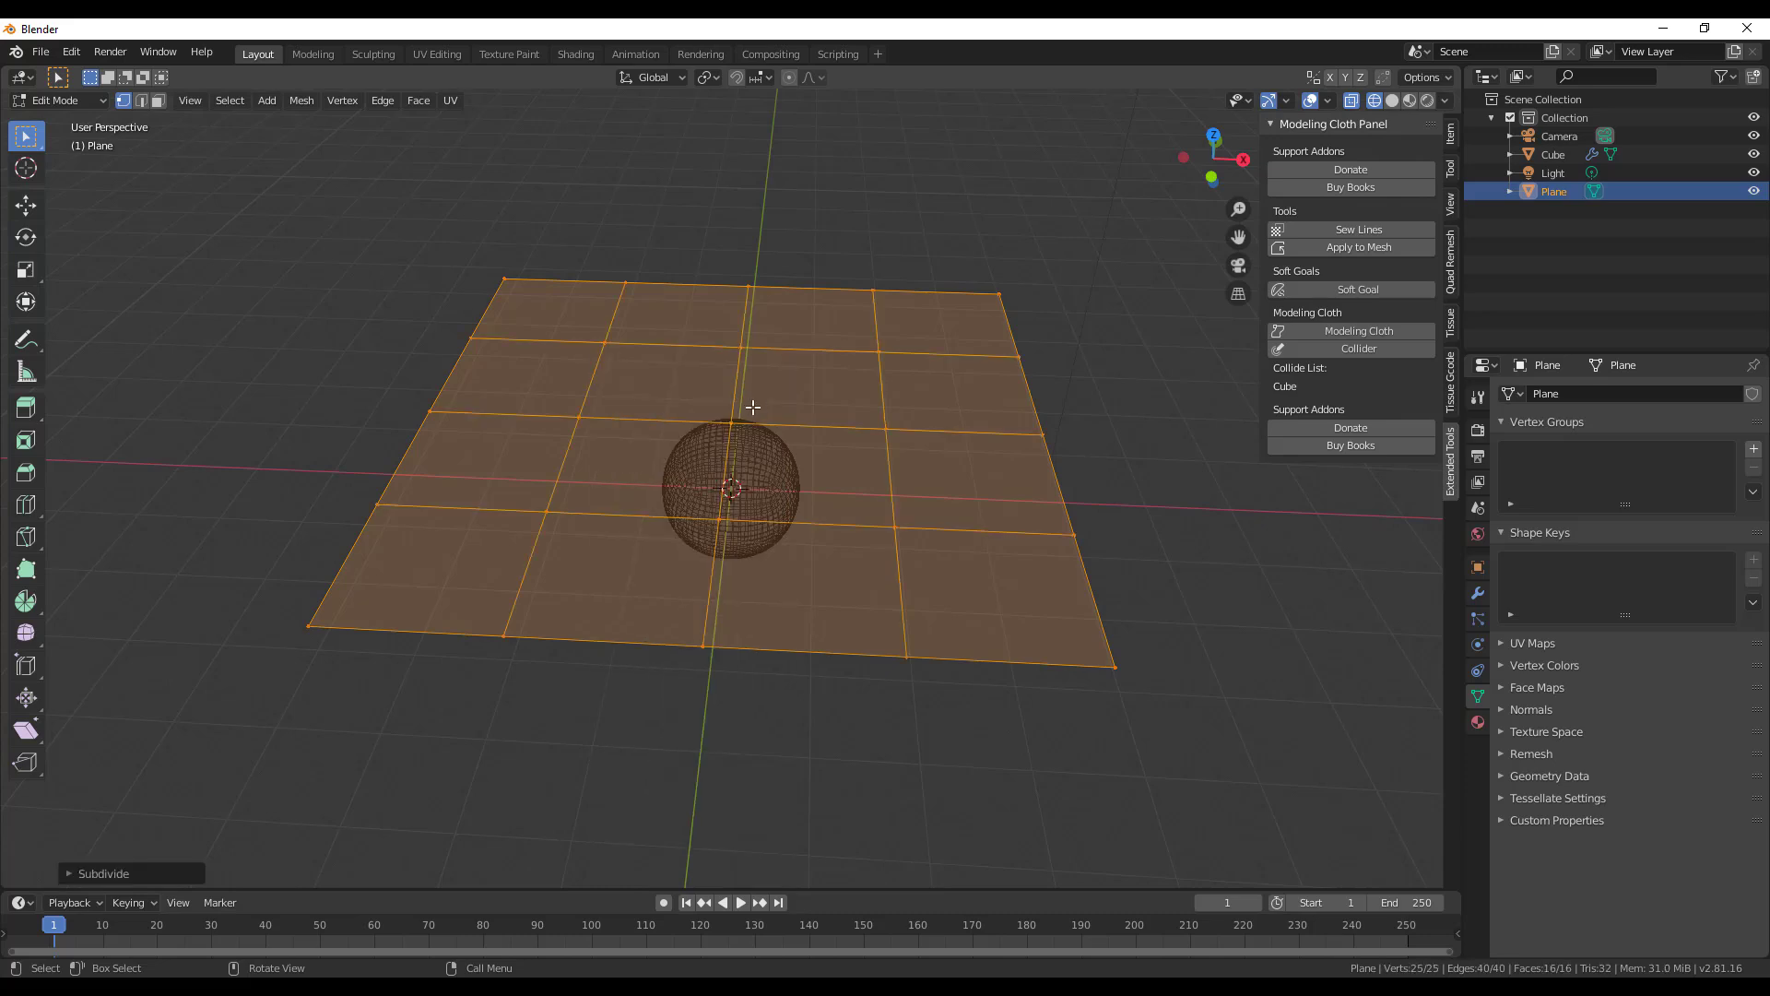
click(80, 876)
drag(248, 748, 286, 748)
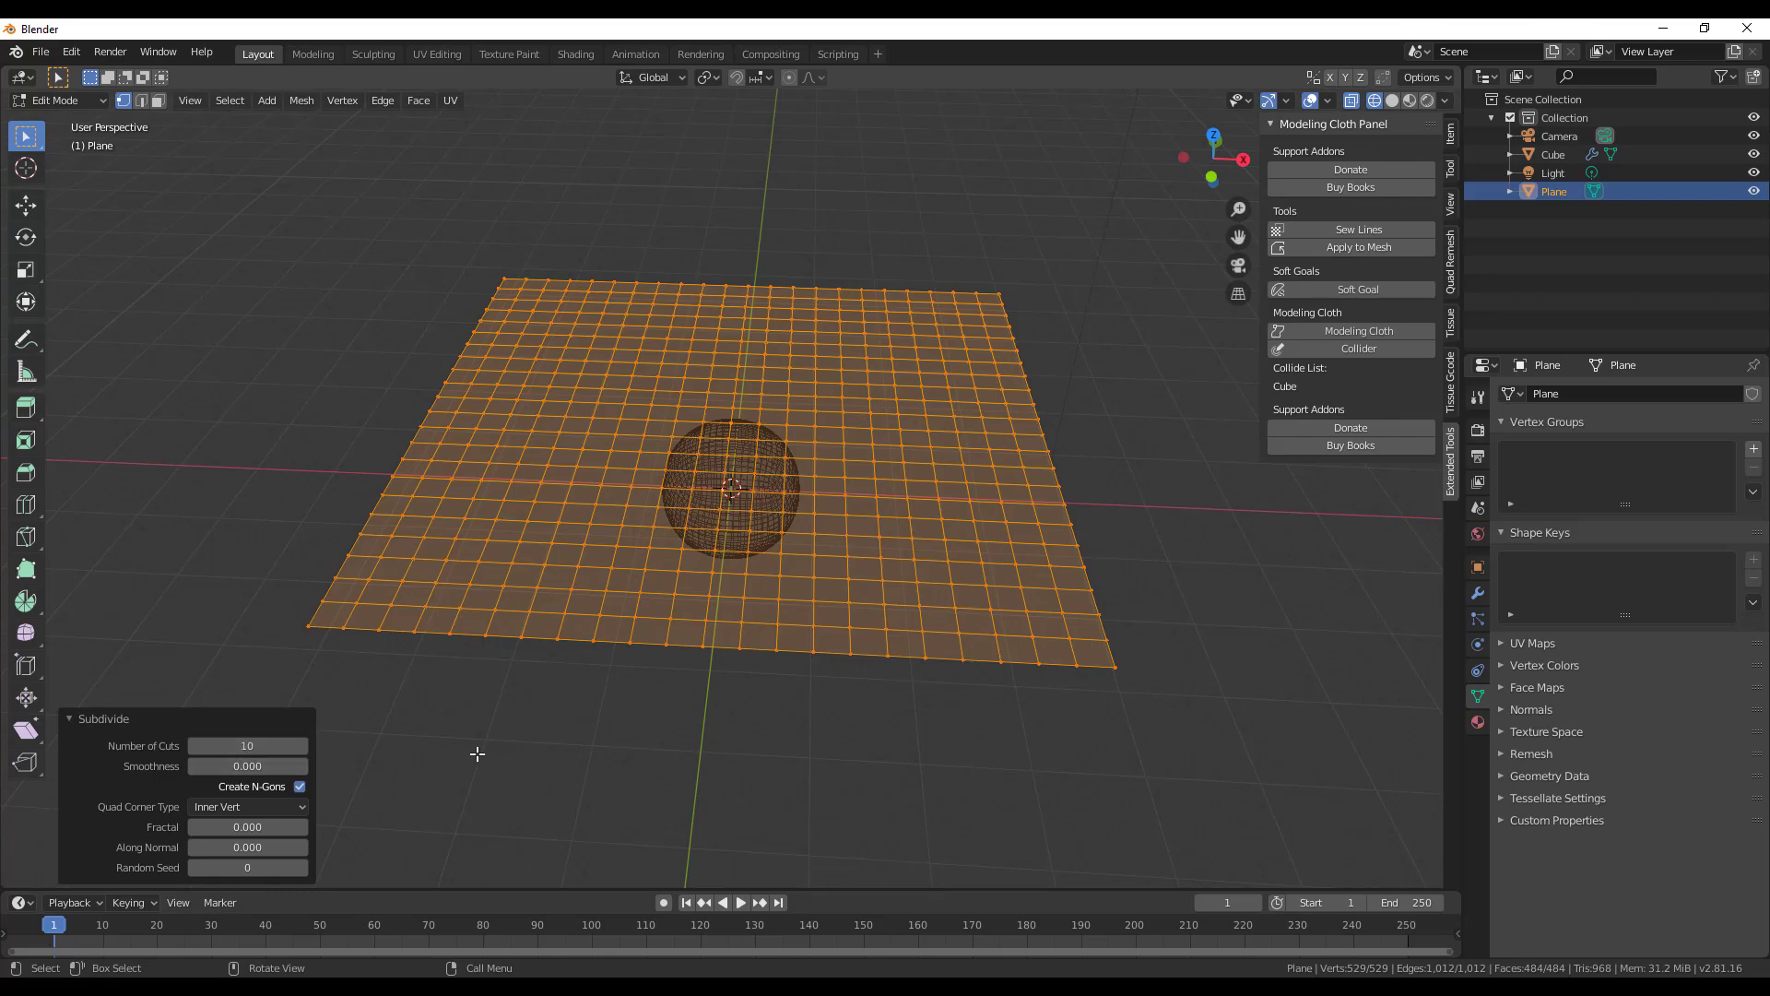
Subdivide the plane once more with 1 cut and return to Object Mode.
middle_drag(557, 727, 633, 738)
right_click(691, 572)
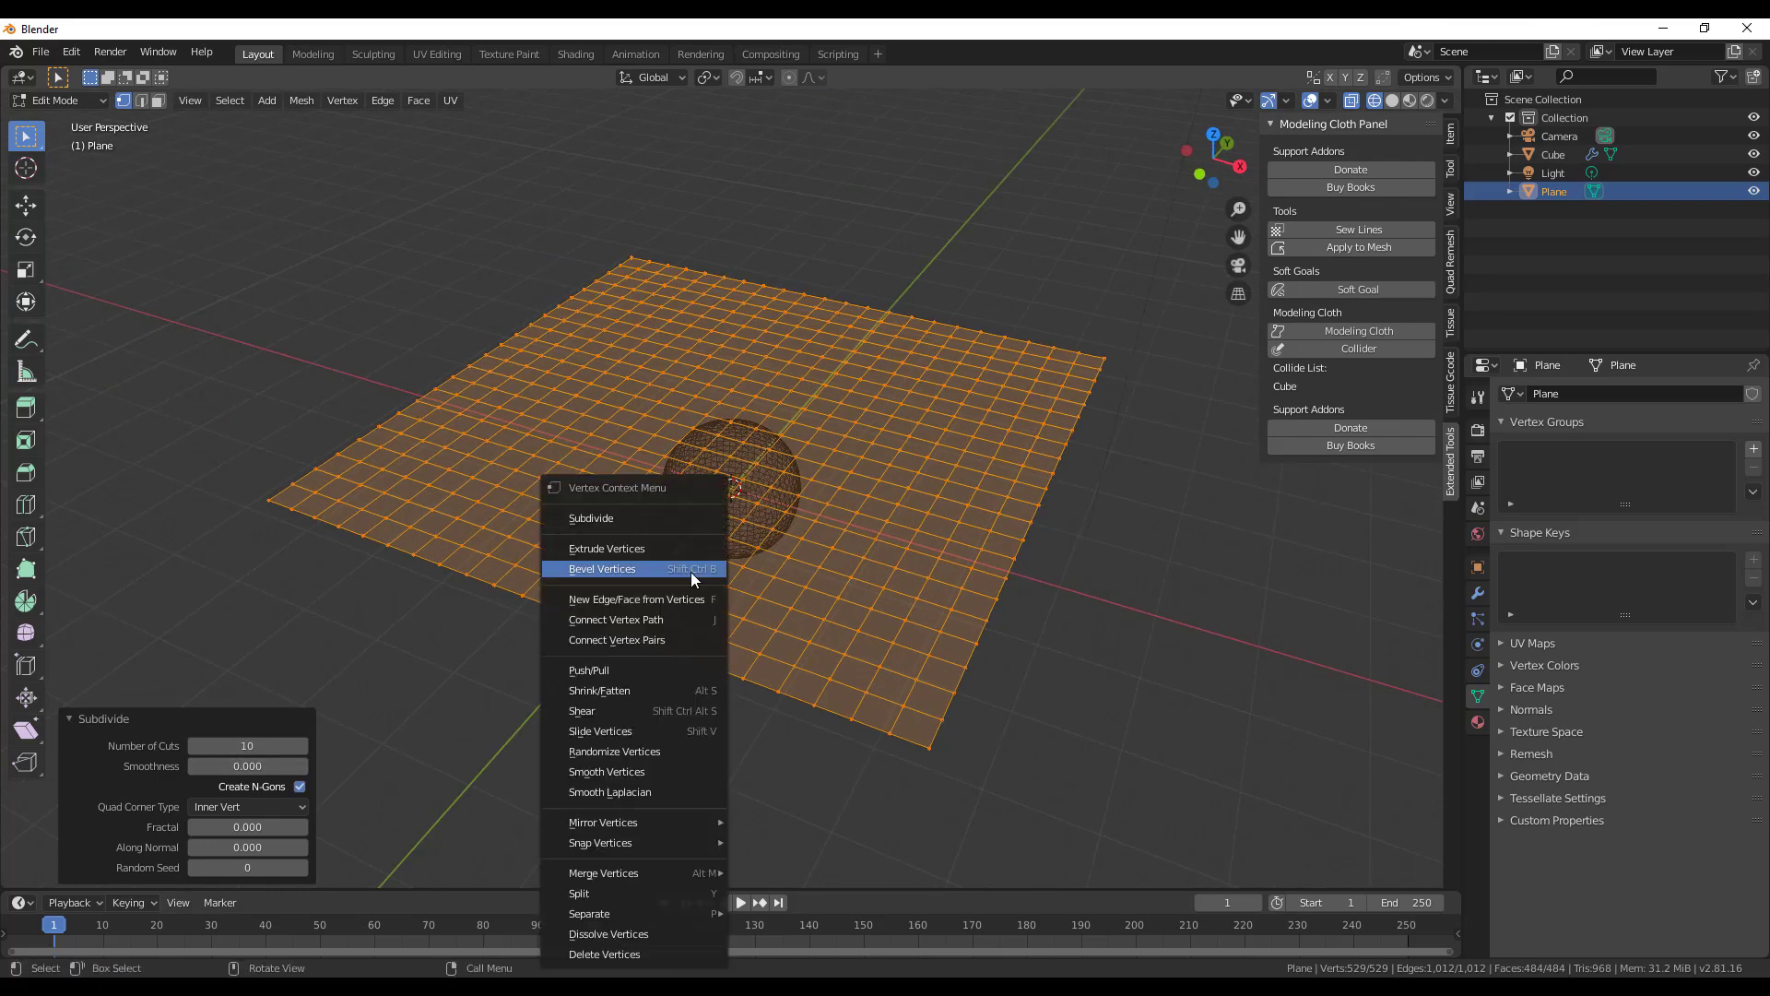
click(637, 521)
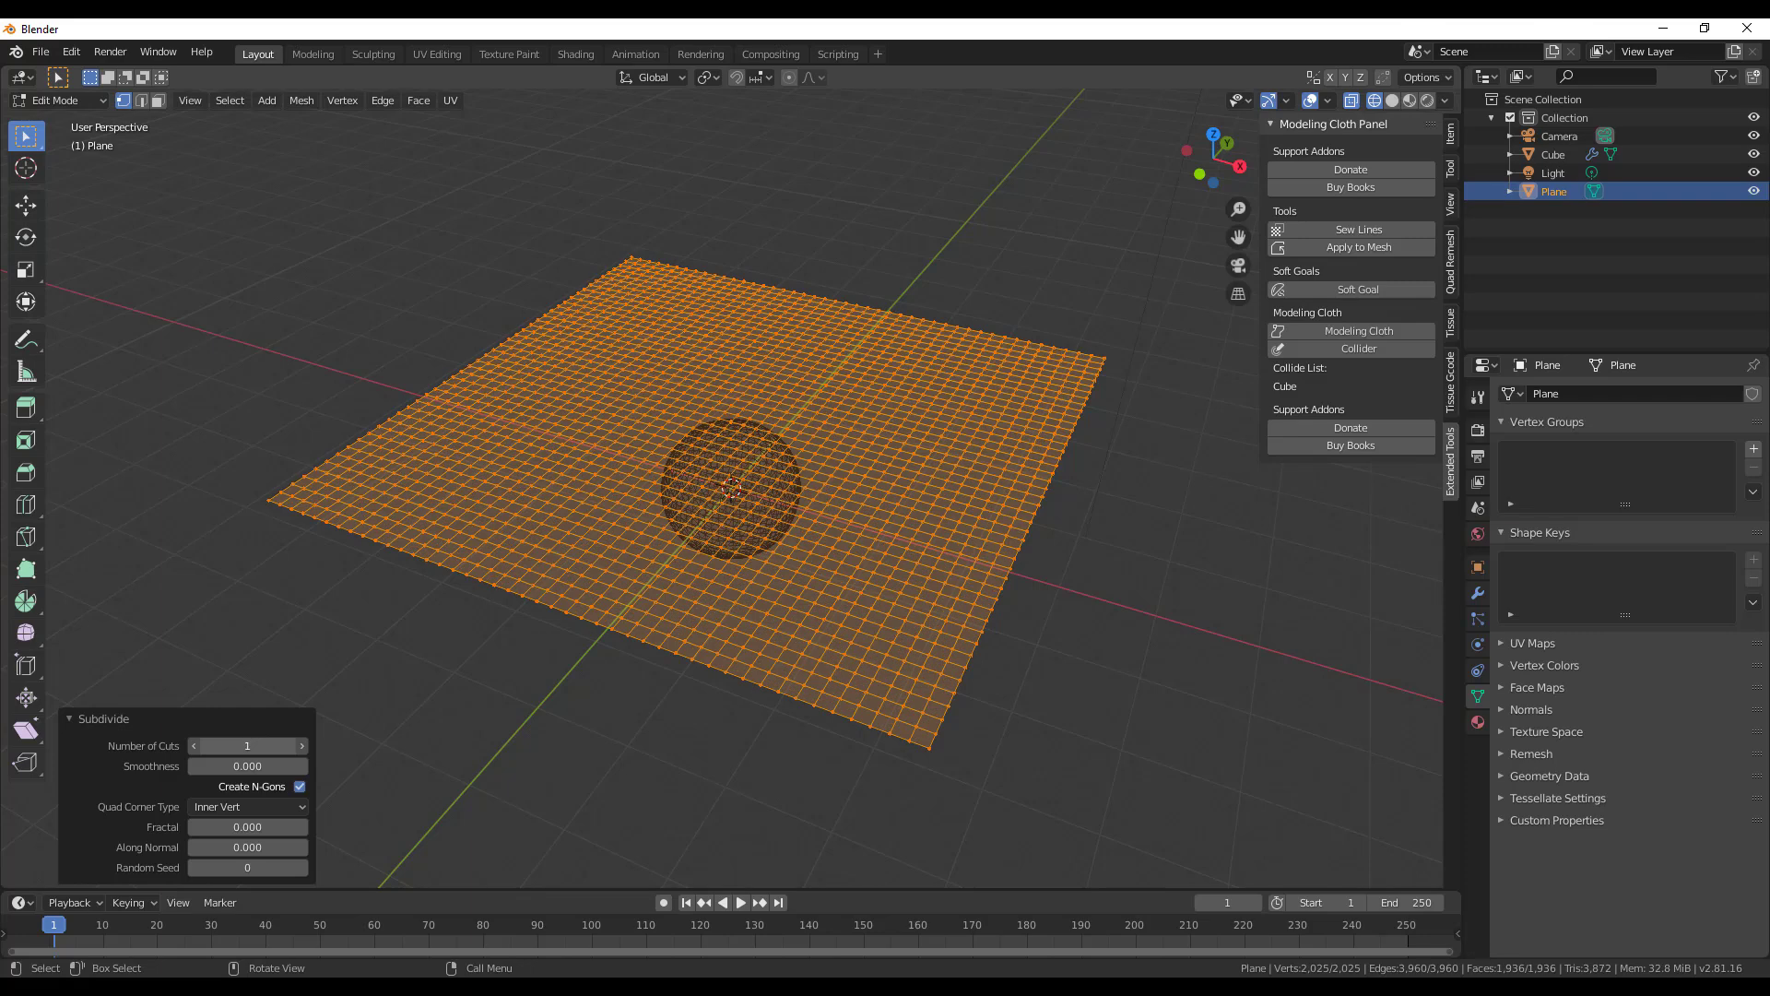
right_click(687, 450)
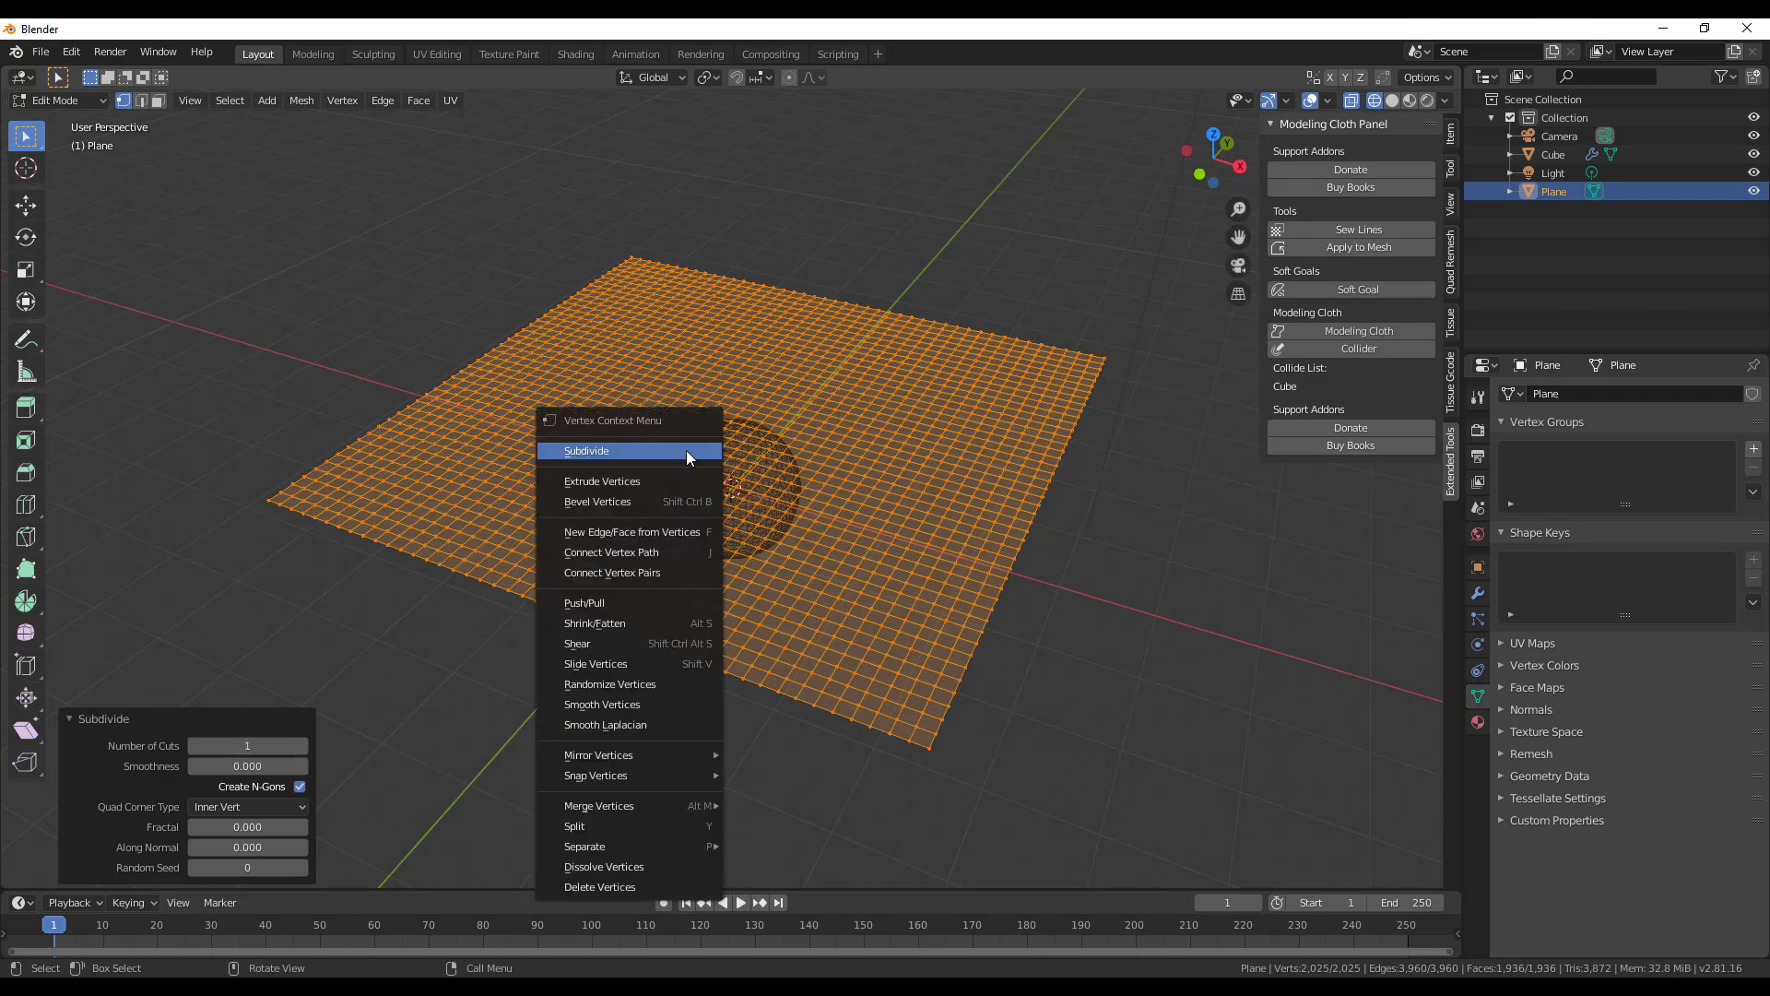
click(293, 598)
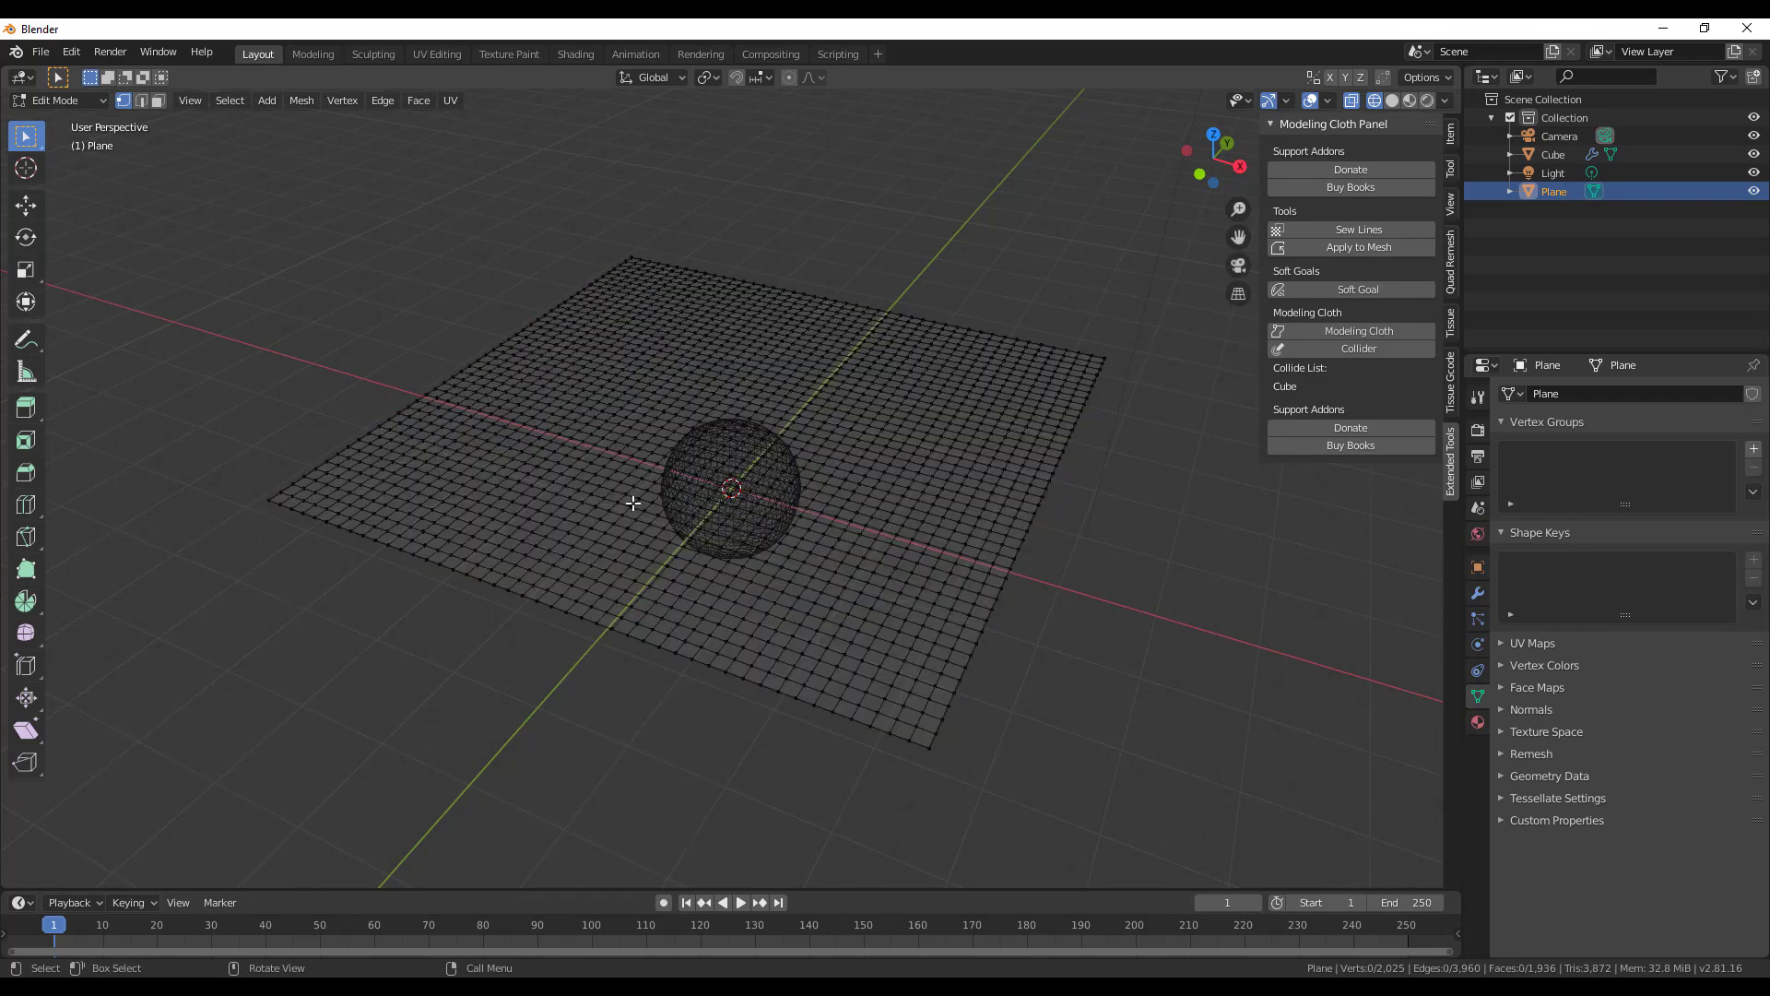
key(Tab)
Select the subdivided plane and move it about 0.37 m higher so it clears the sphere.
click(467, 734)
scroll(795, 500, up, 5)
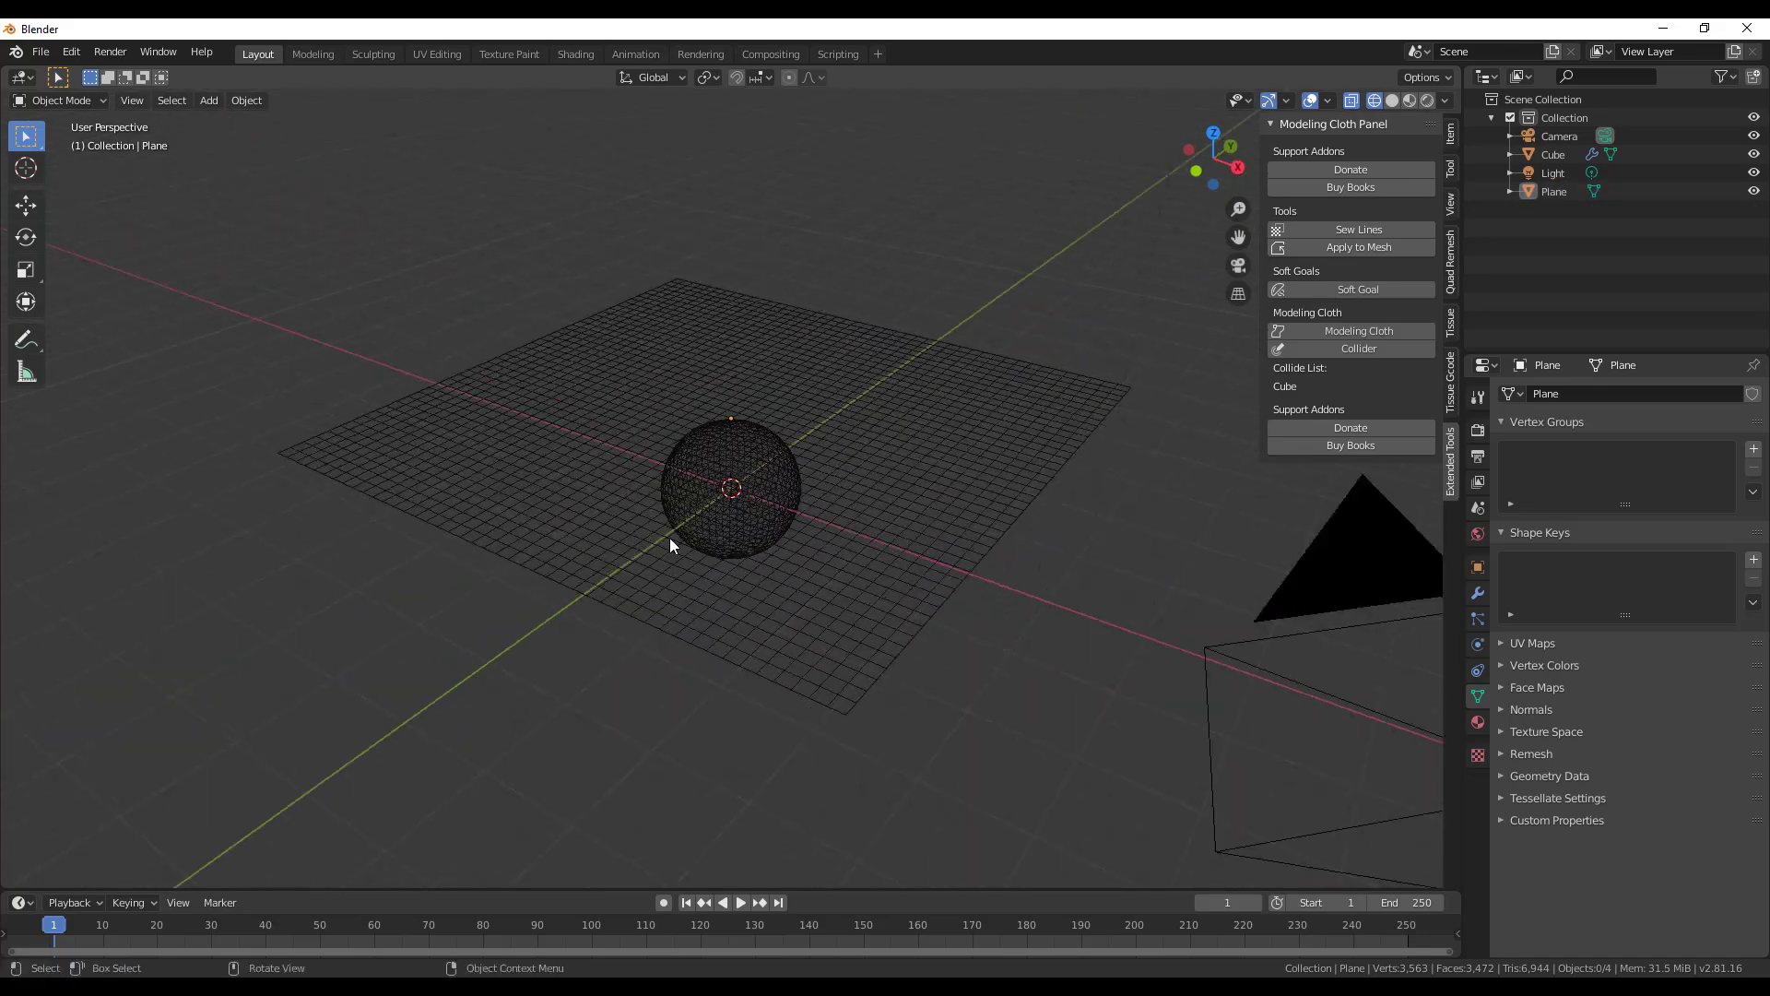
click(983, 640)
middle_drag(983, 640, 959, 573)
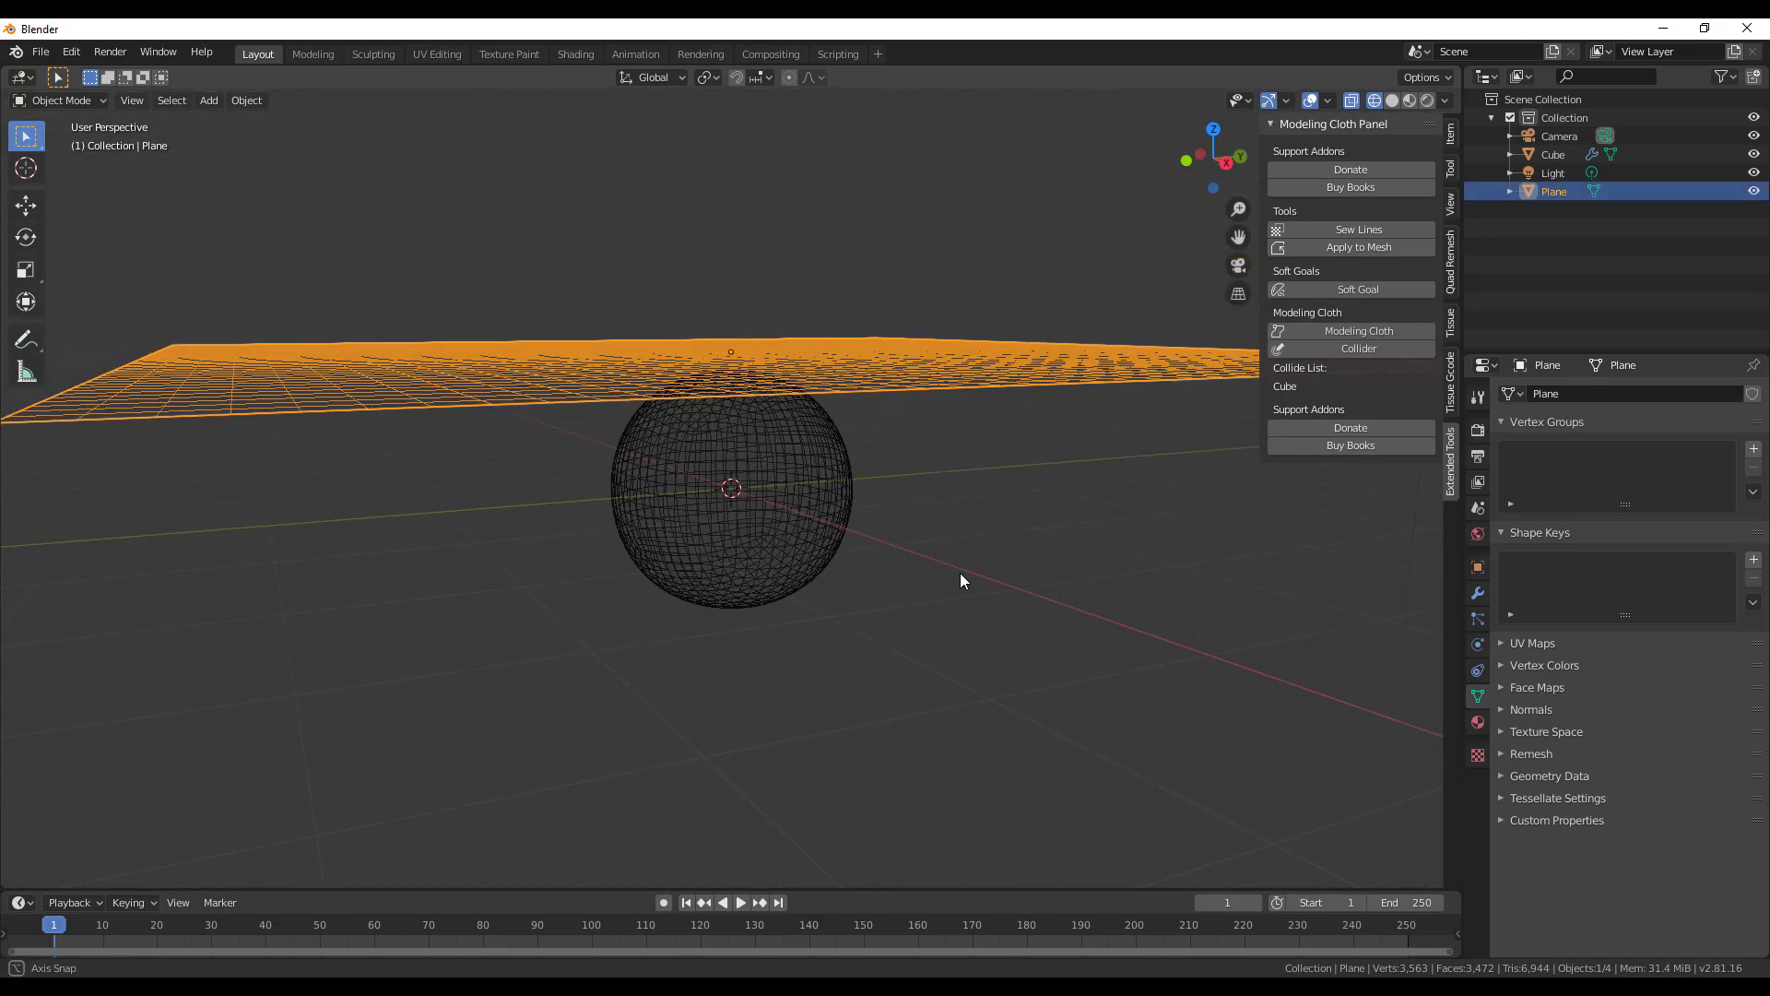
key(g)
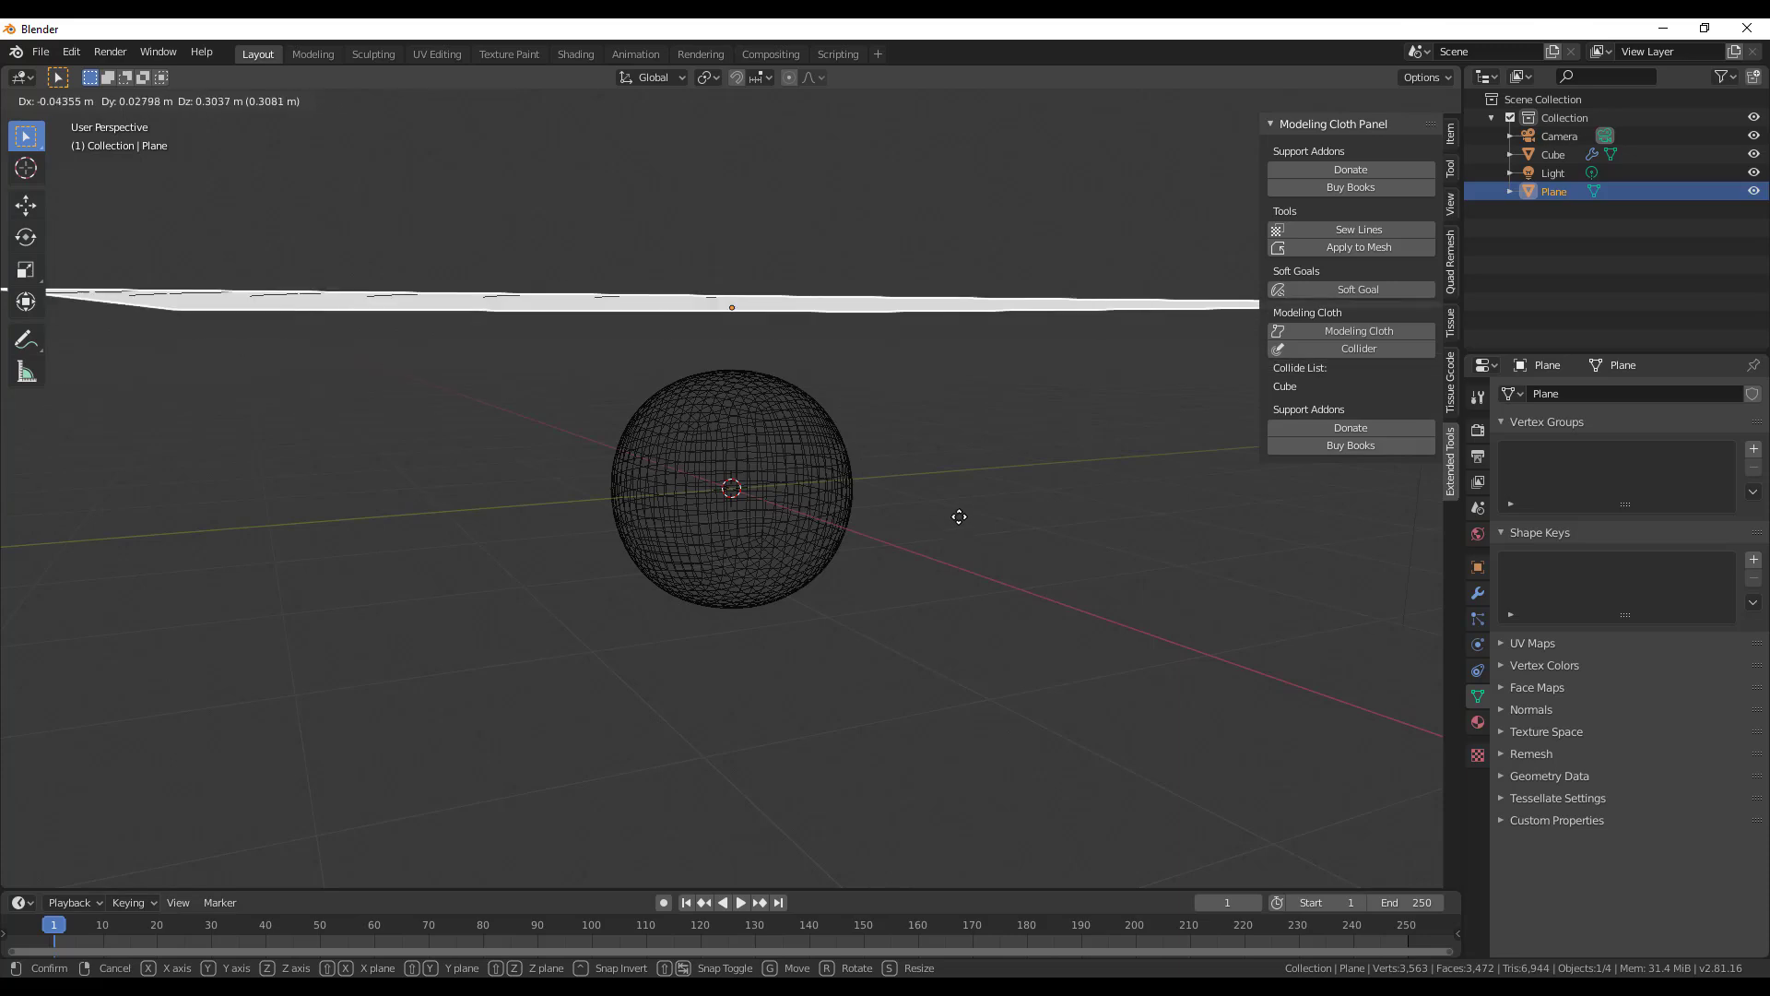
click(957, 530)
middle_drag(957, 529, 881, 602)
scroll(805, 552, down, 4)
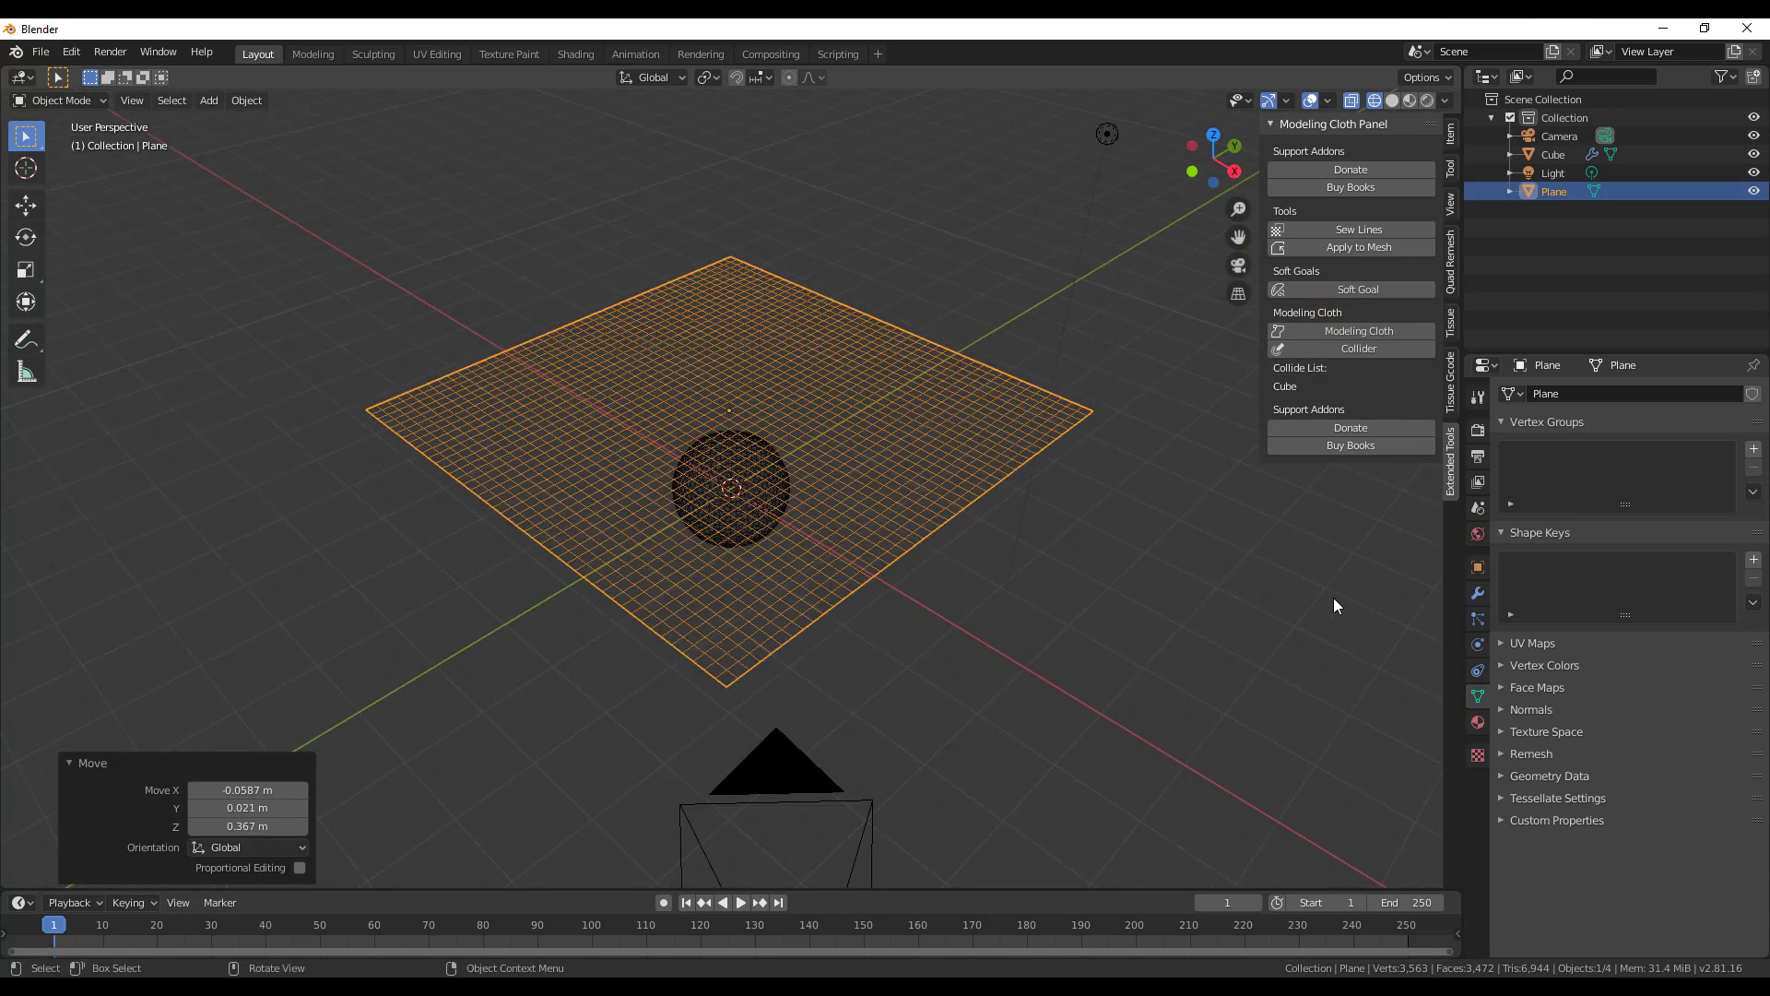
Enable Modeling Cloth and Self Collision for the plane.
click(1361, 332)
middle_drag(817, 586, 889, 489)
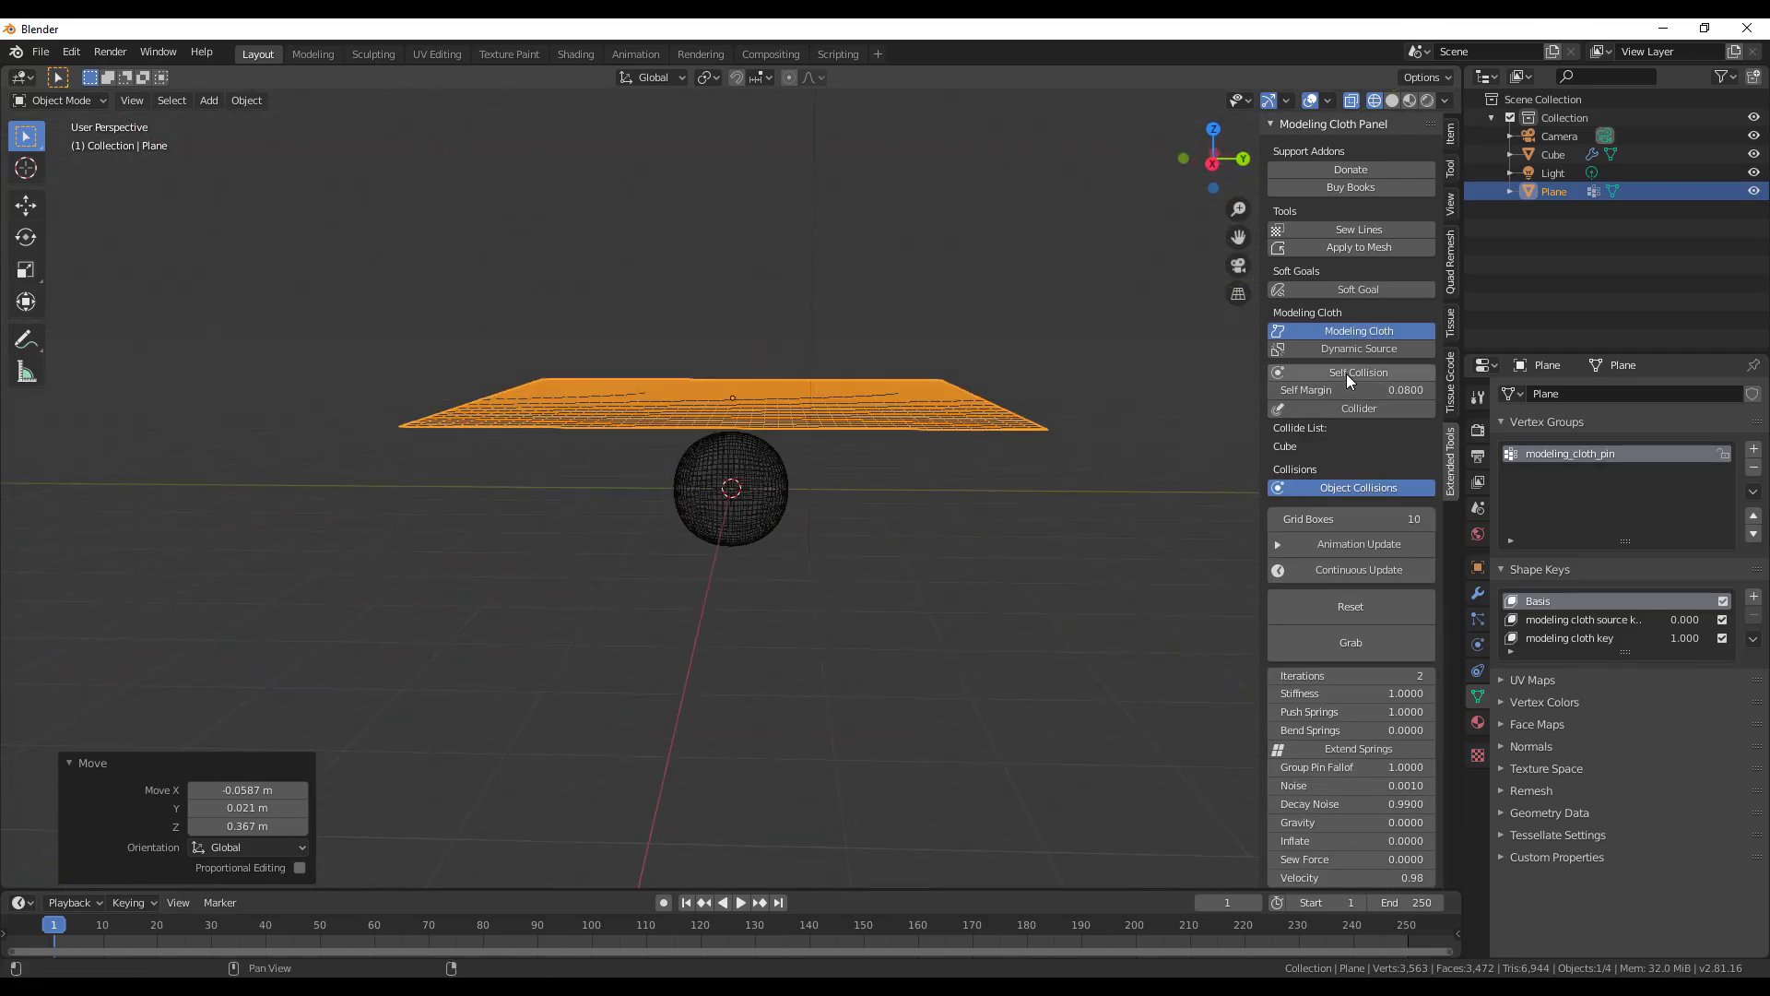
scroll(960, 565, up, 3)
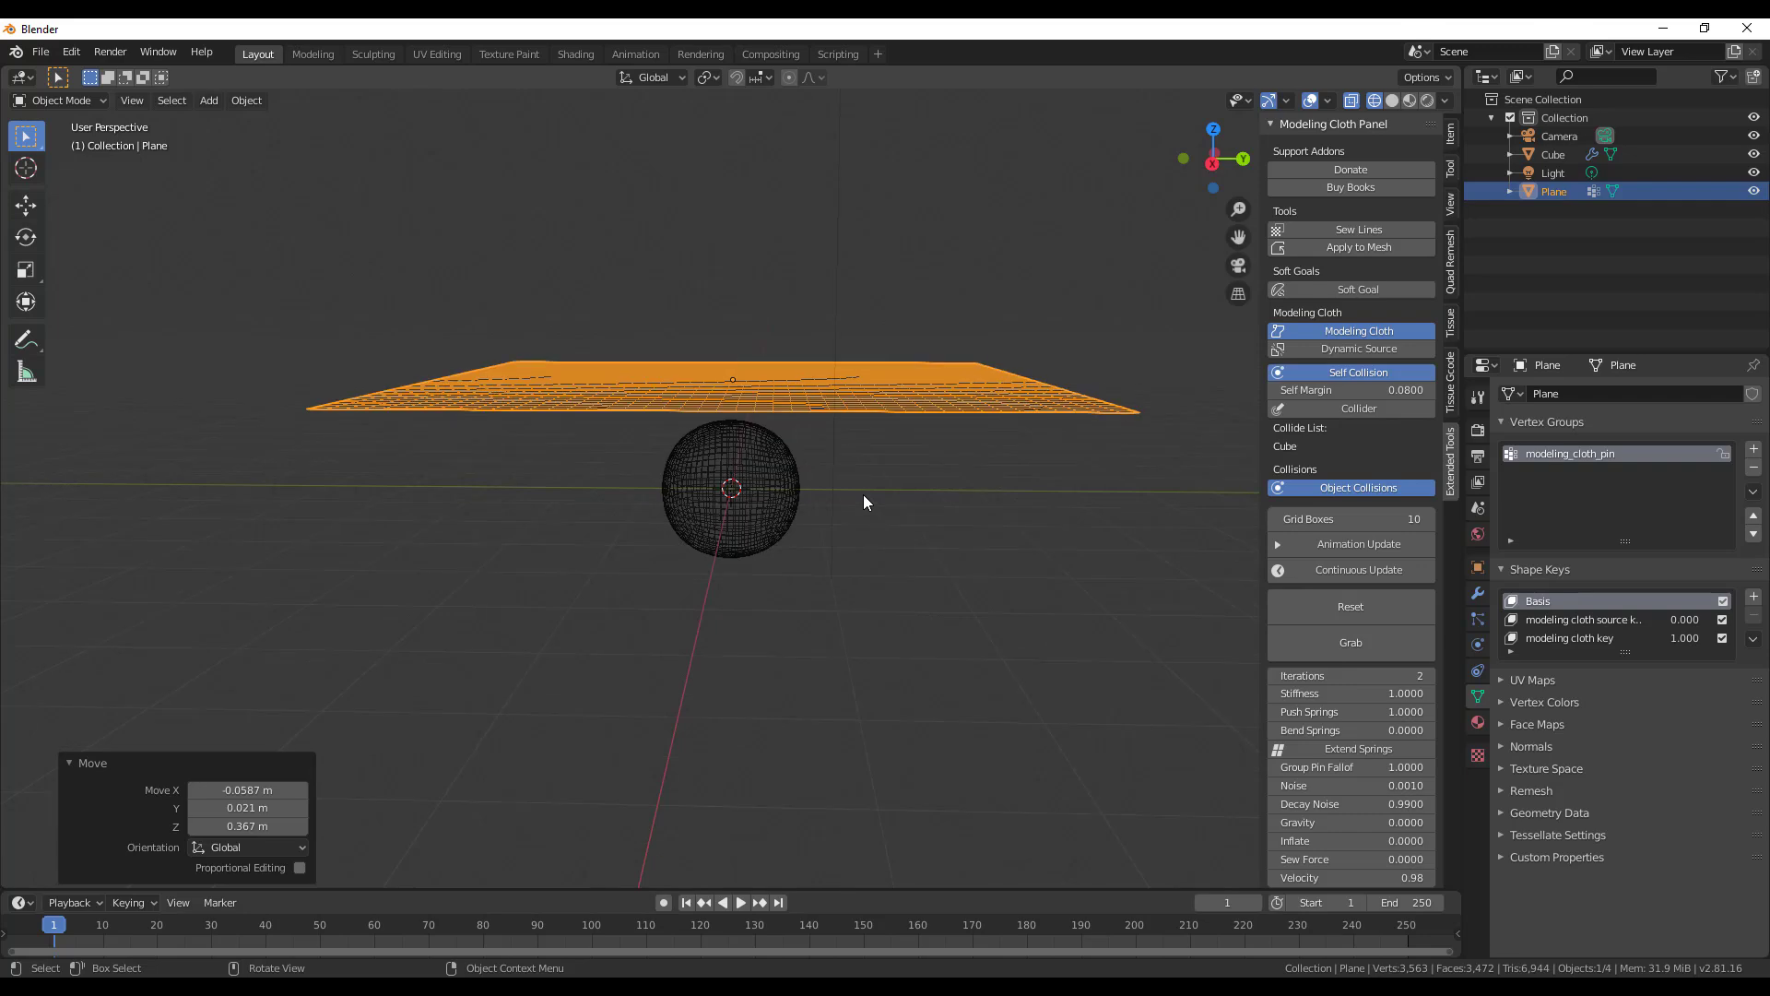
Select the sphere, turn its Collider option off and enable it again.
click(802, 501)
click(1379, 351)
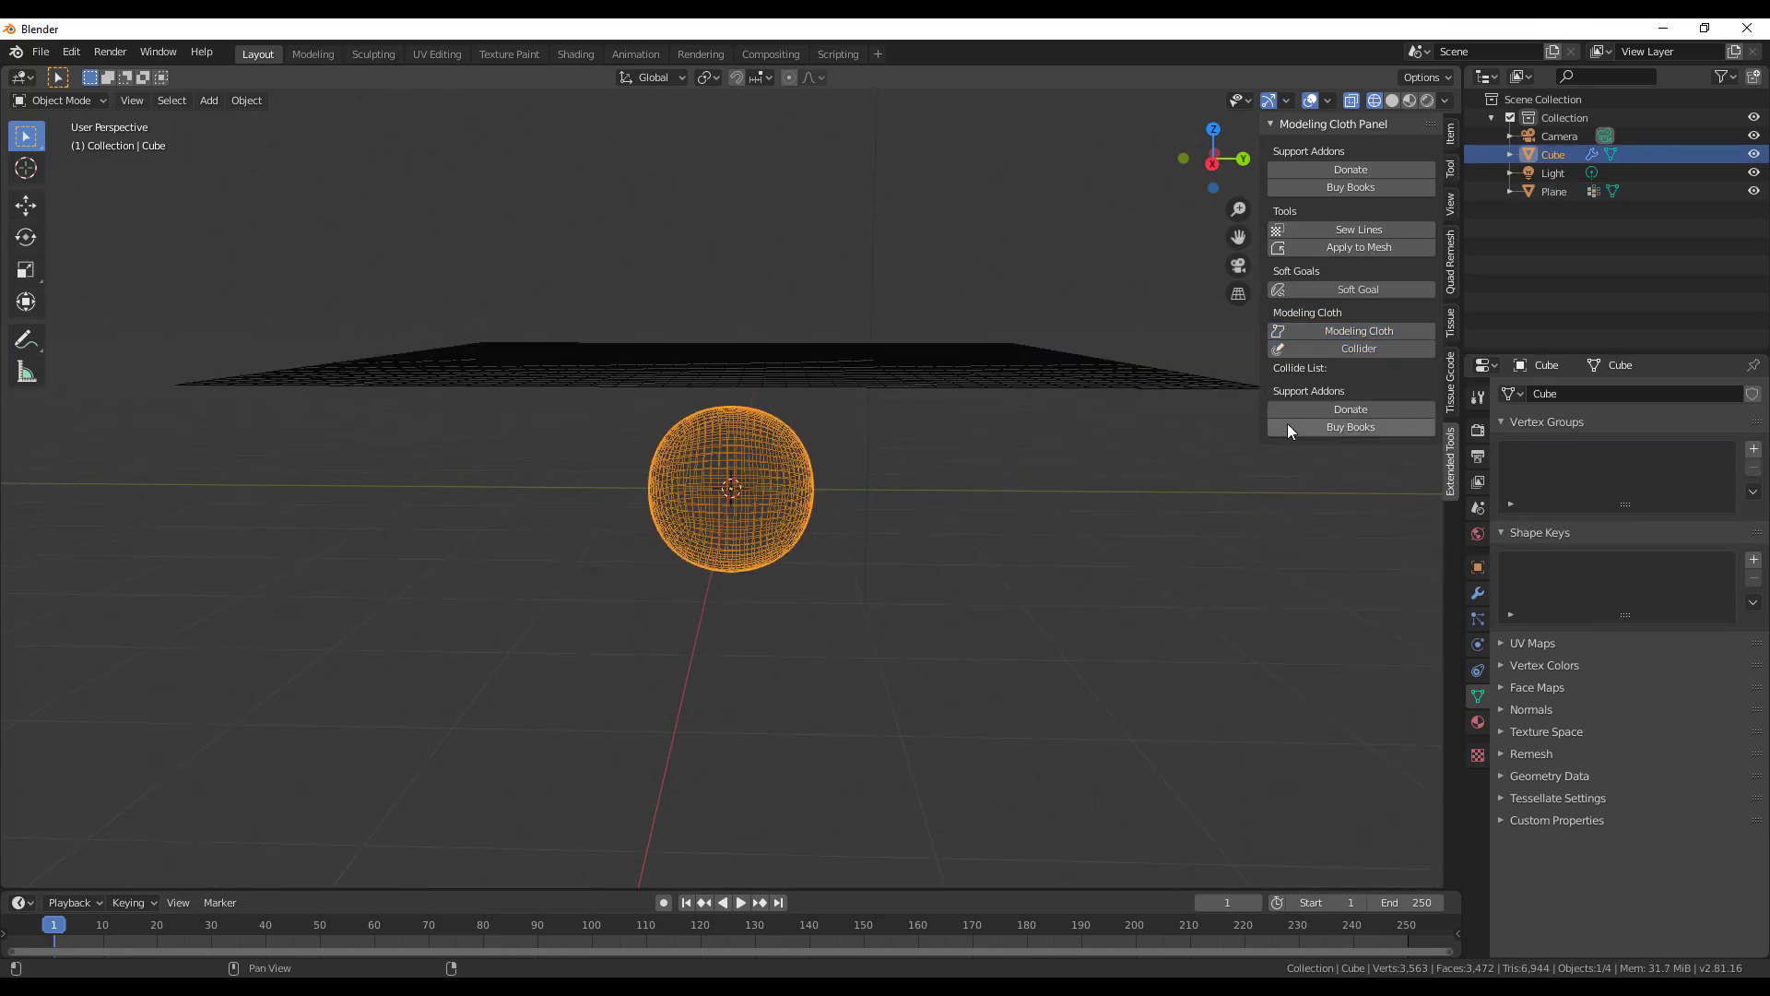
click(1348, 347)
Select the plane again and start the cloth simulation with Continuous Update.
middle_drag(928, 597, 739, 632)
click(951, 444)
middle_drag(1003, 667, 995, 703)
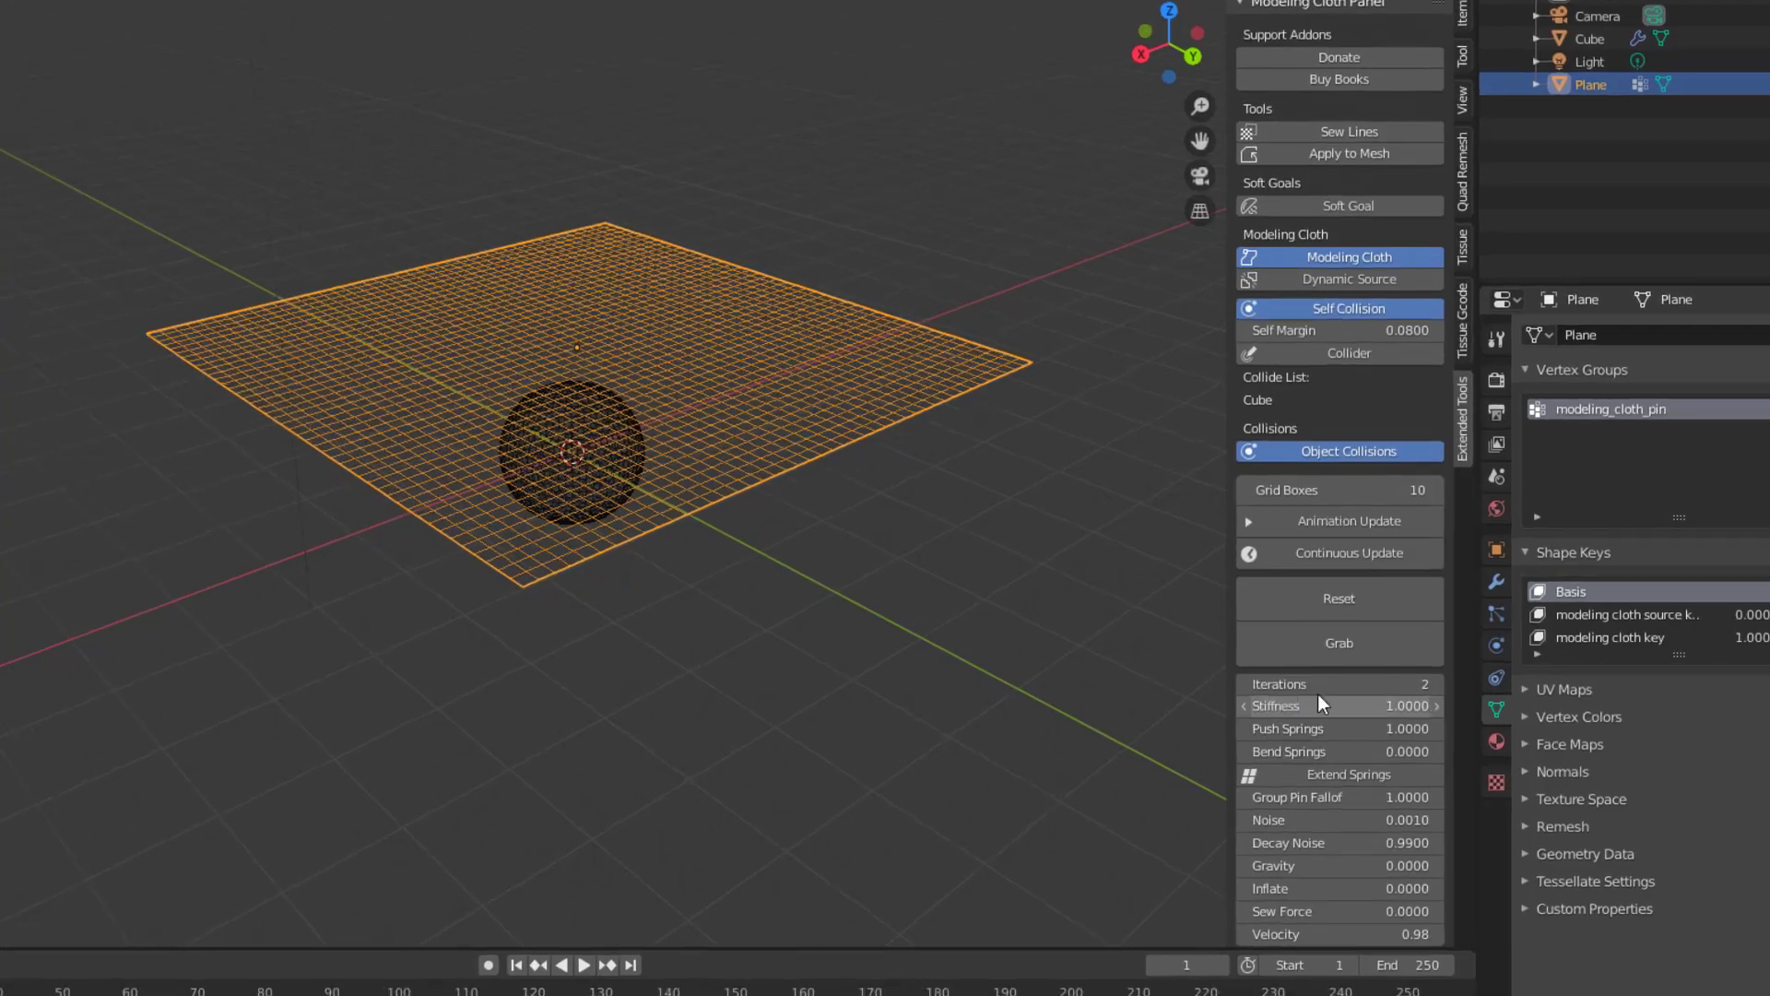
click(1291, 547)
Set the cloth's gravity to -1 and reset the cloth after it falls.
scroll(1341, 701, down, 5)
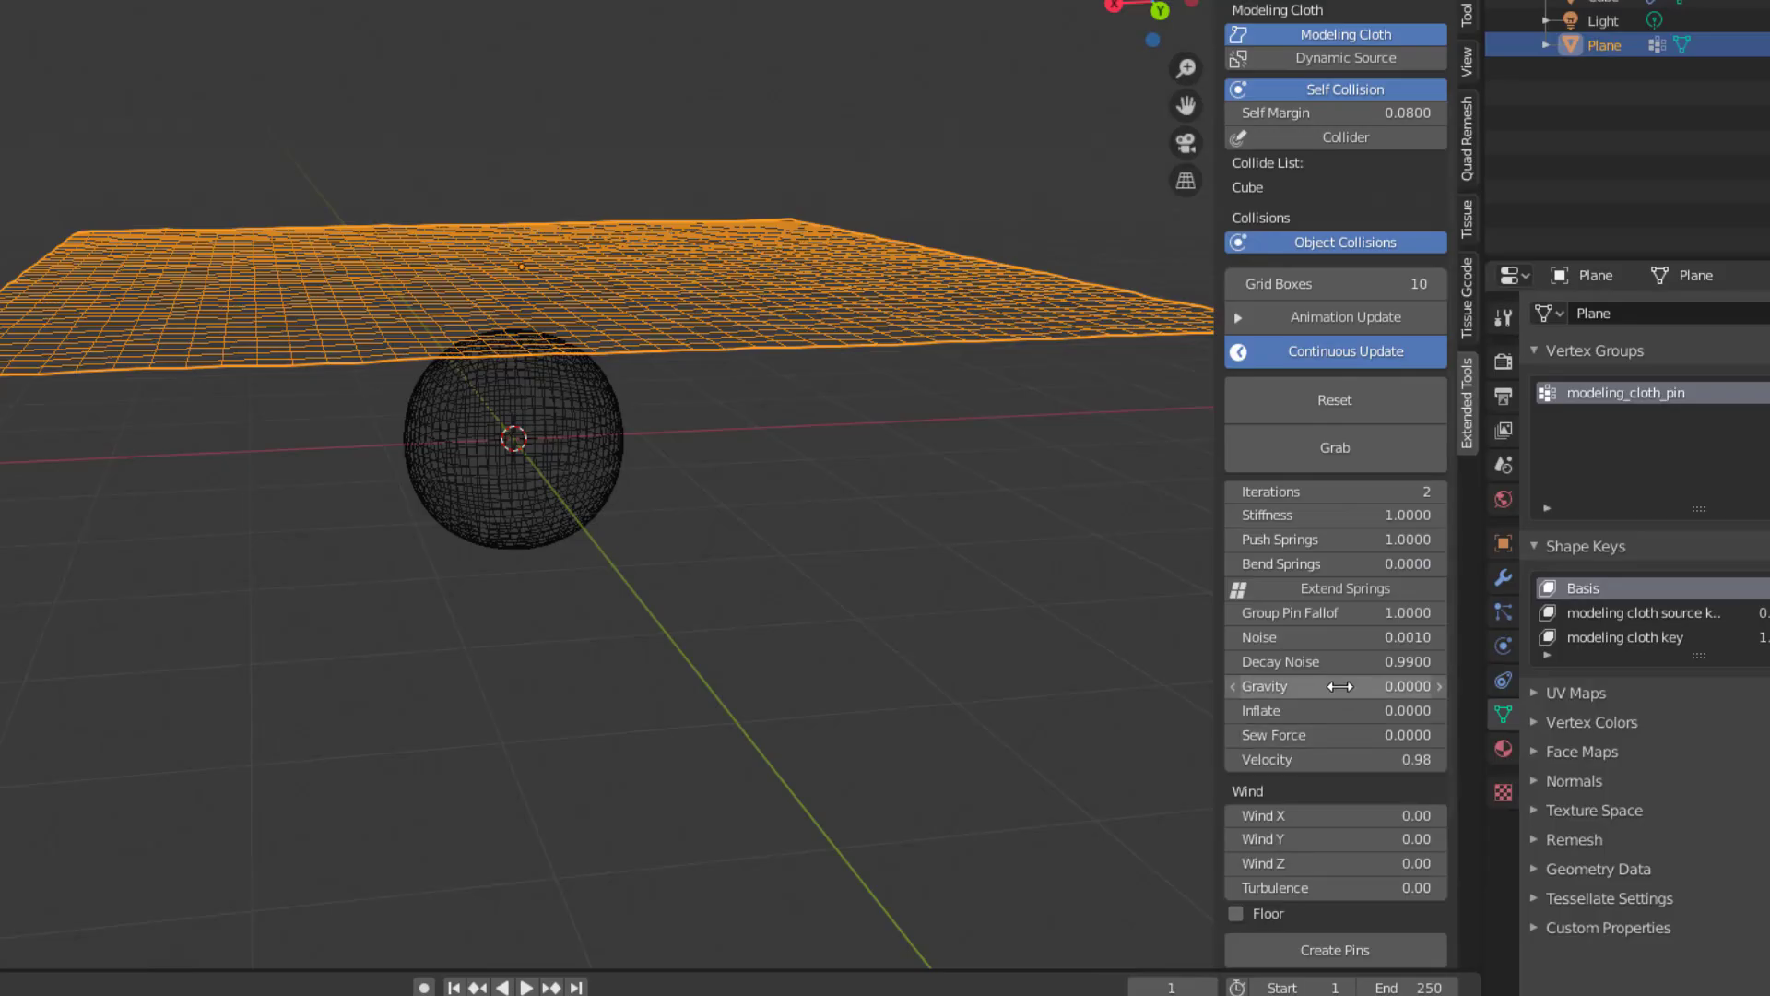
click(1340, 686)
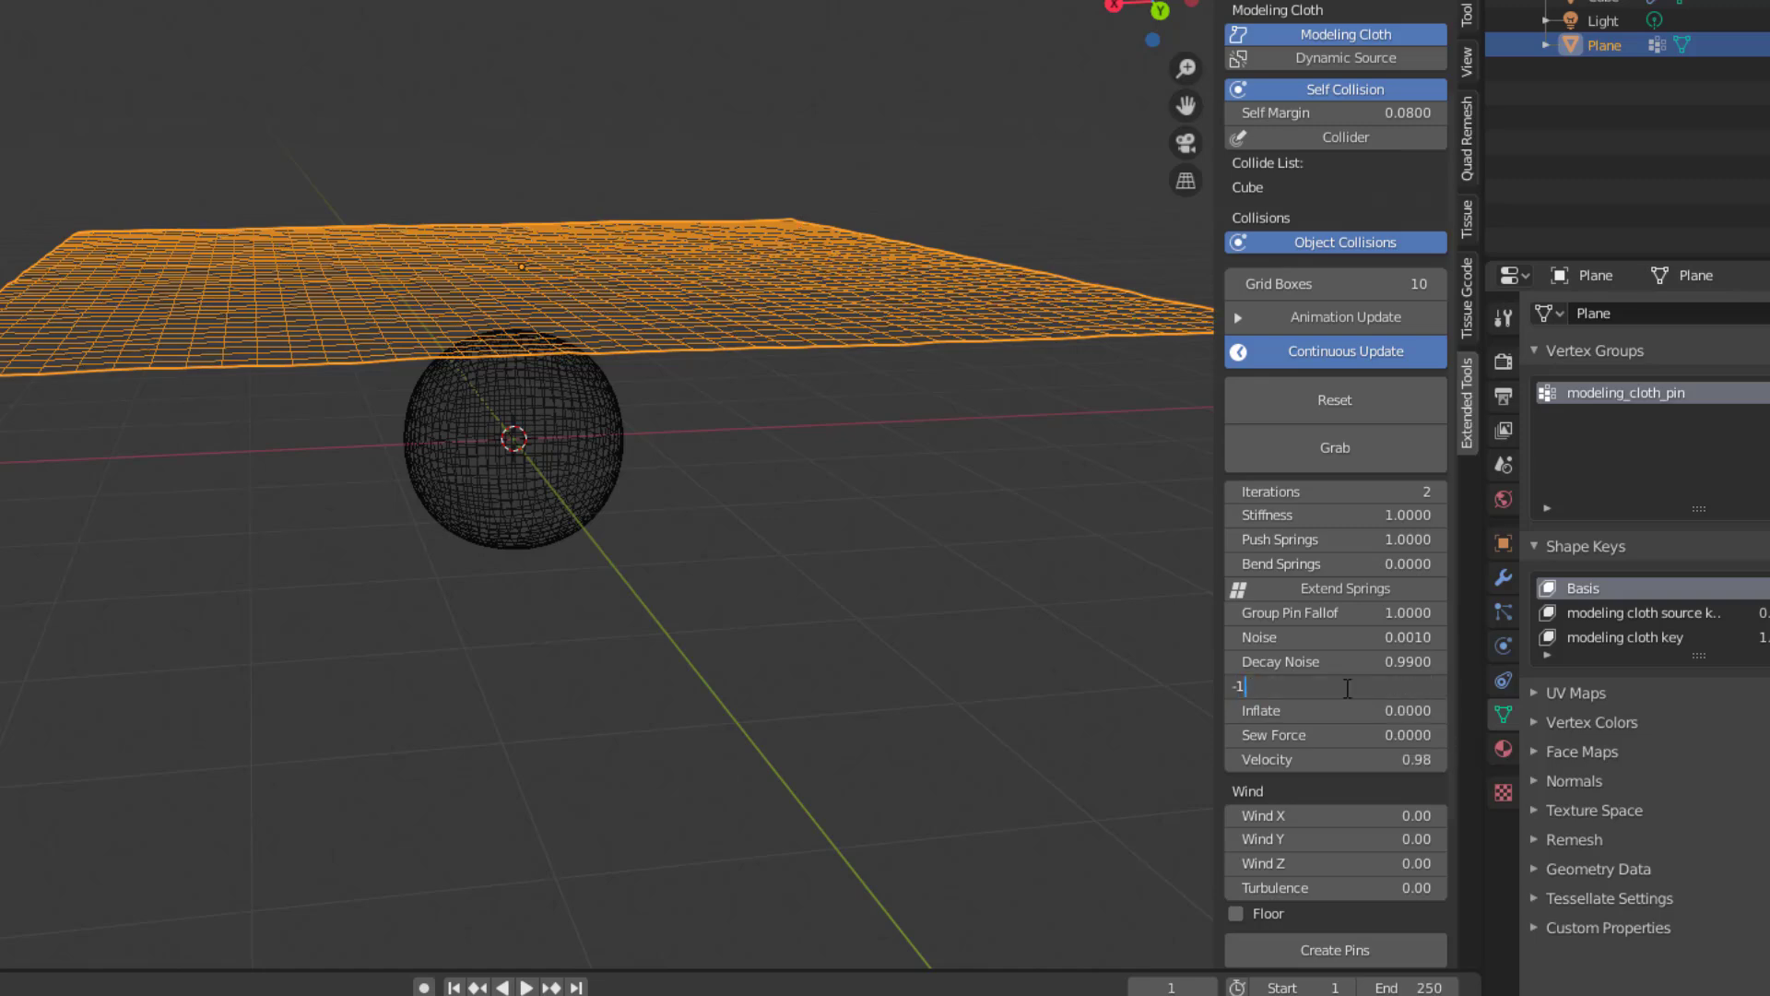
key(Return)
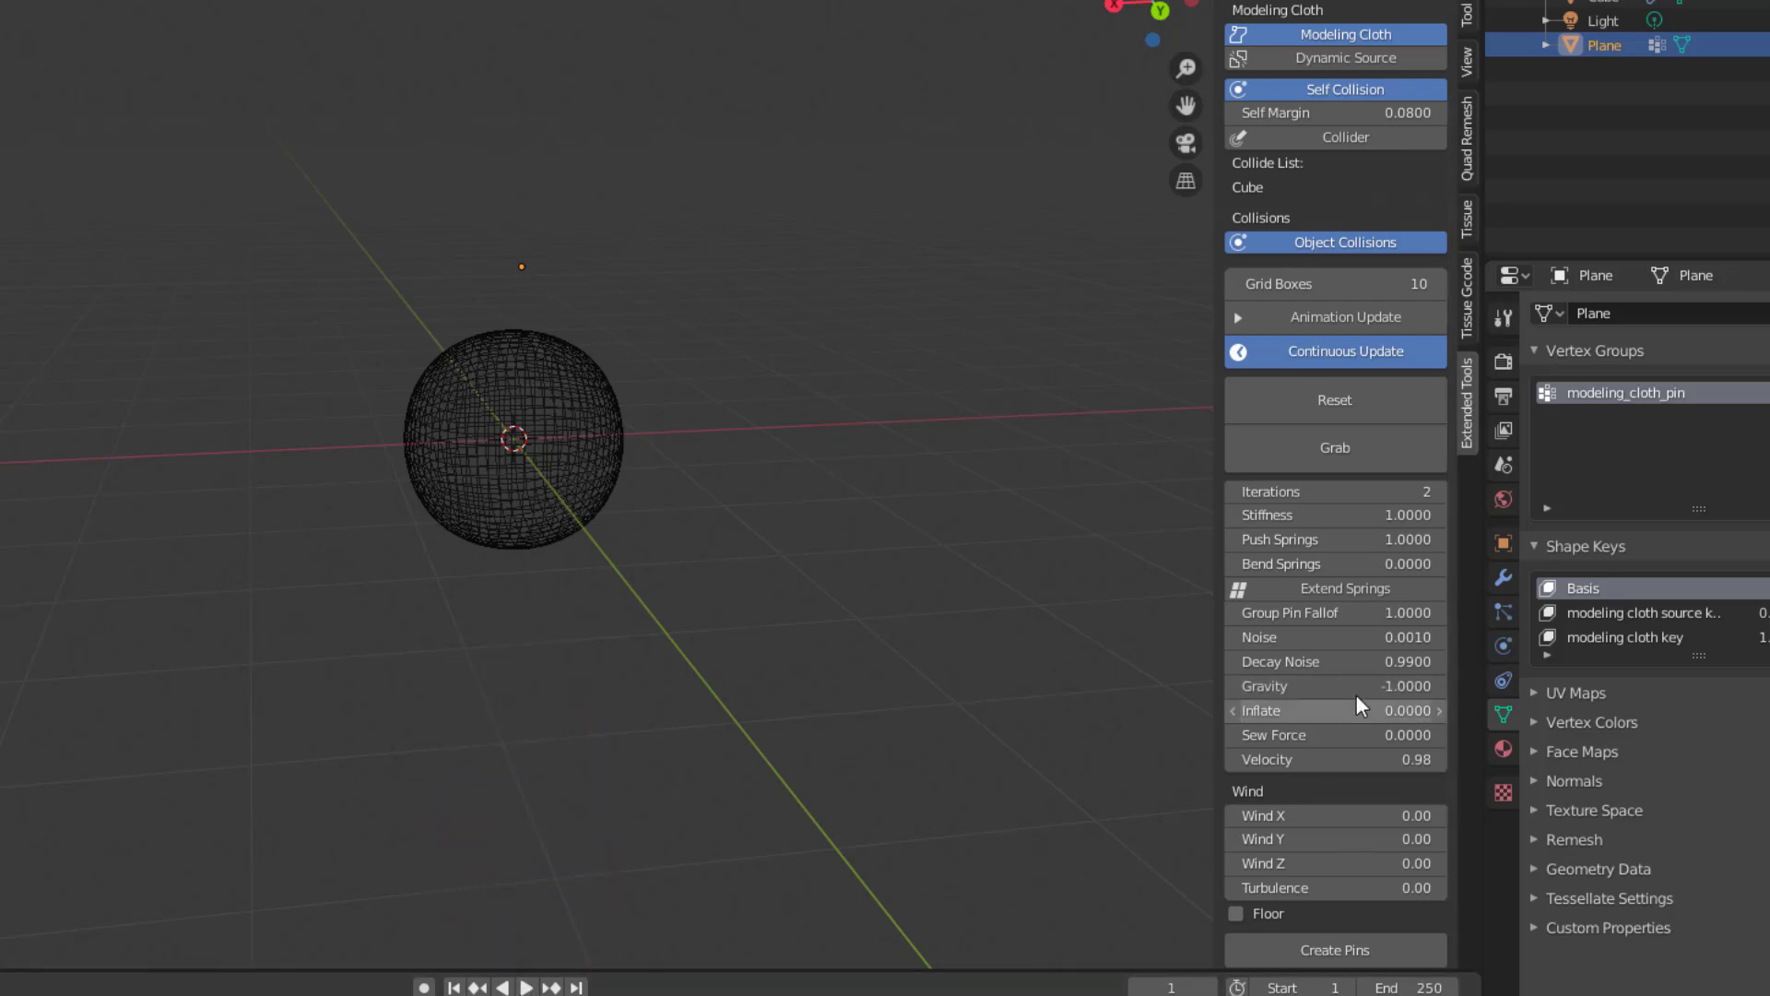
click(1346, 397)
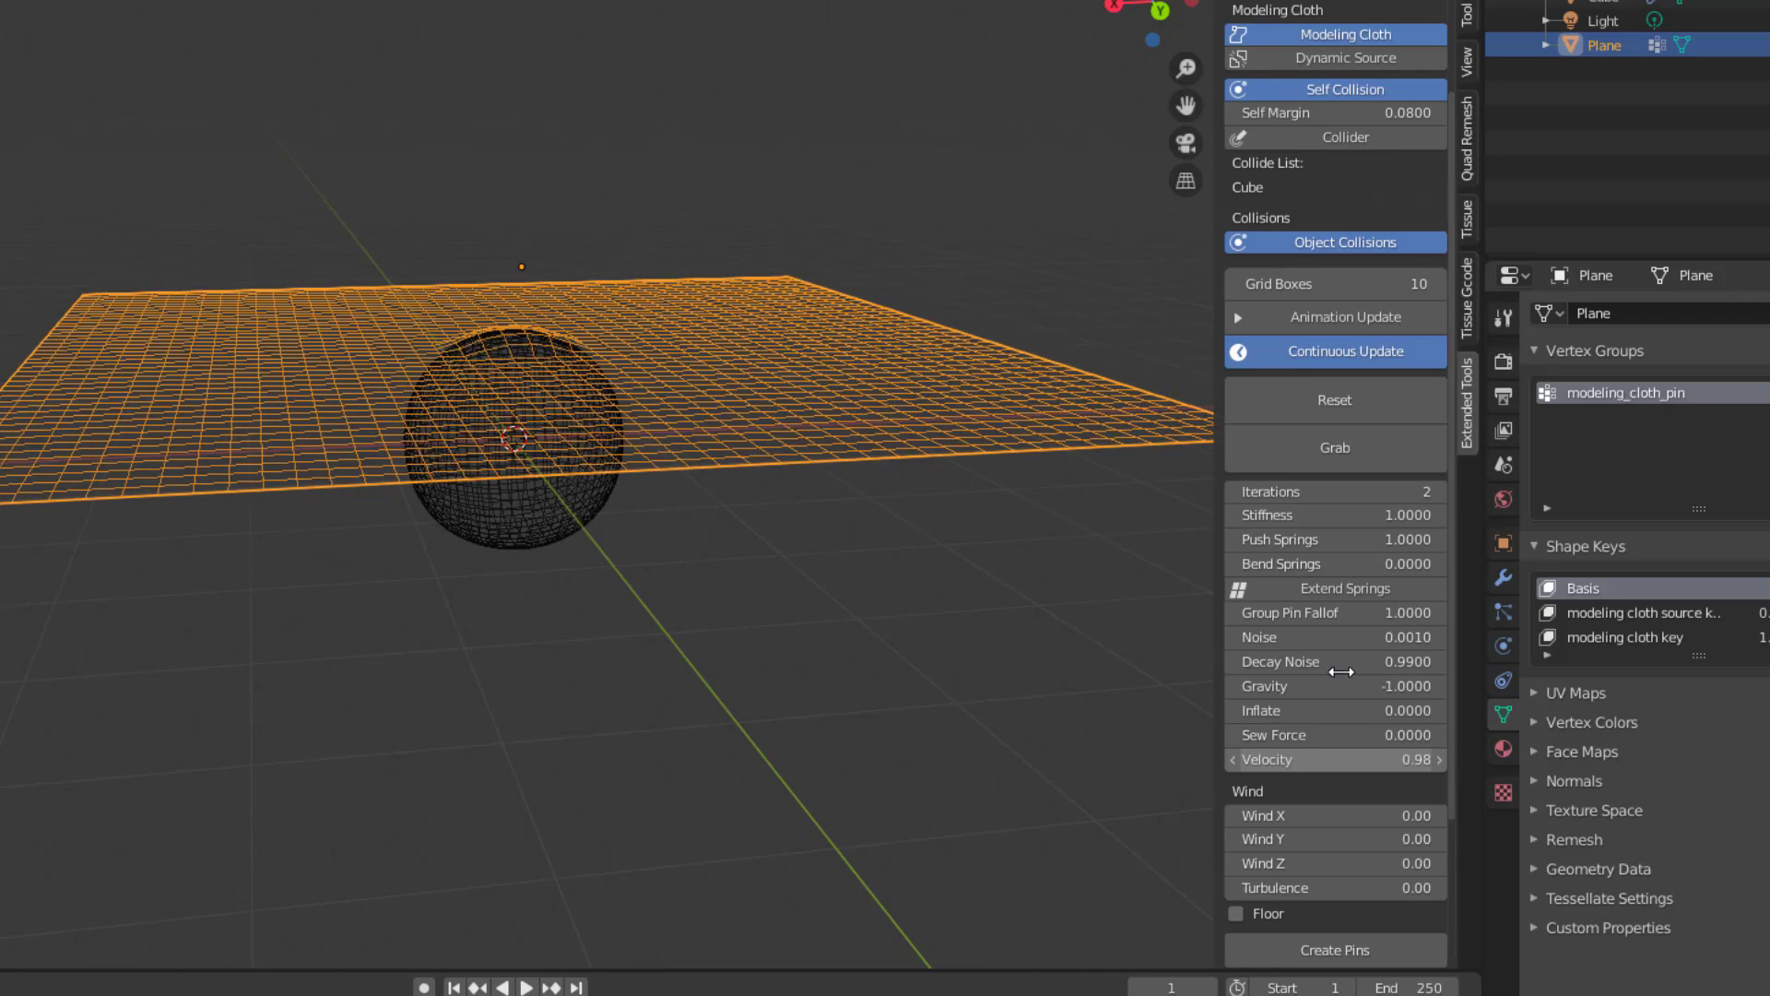
Set the cloth's gravity to 0 and reset the cloth to its flat state above the sphere.
click(1348, 685)
text(0)
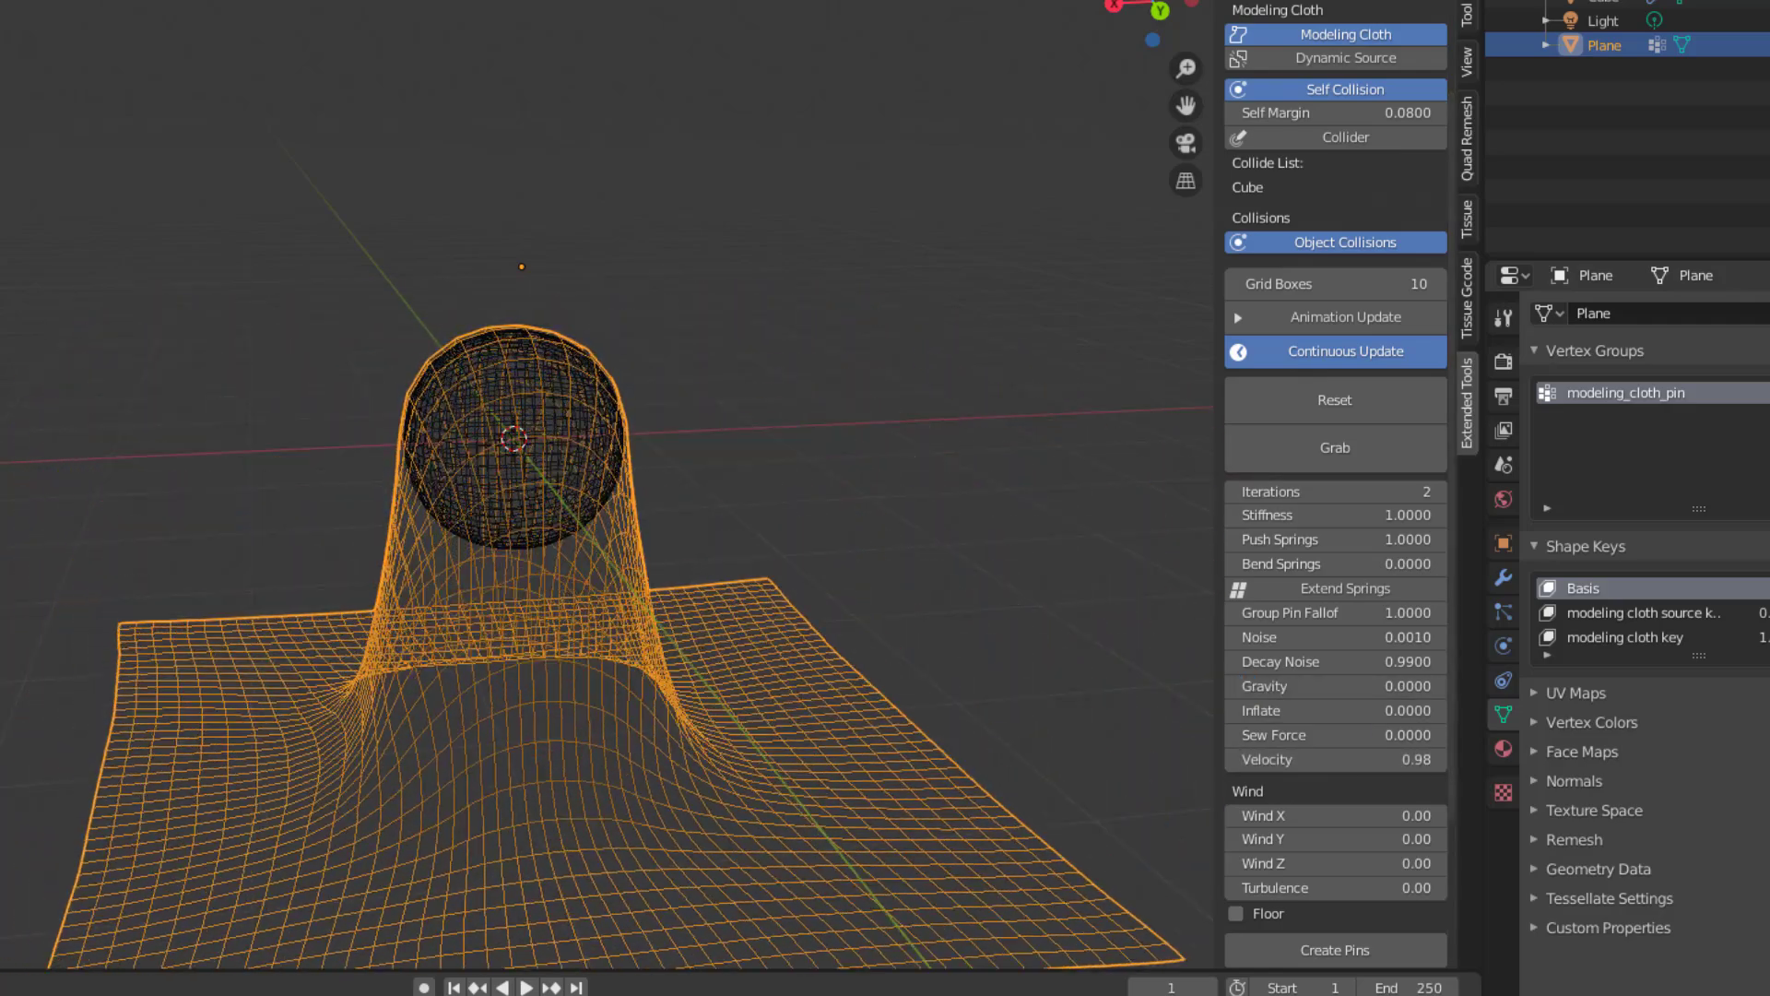
key(Return)
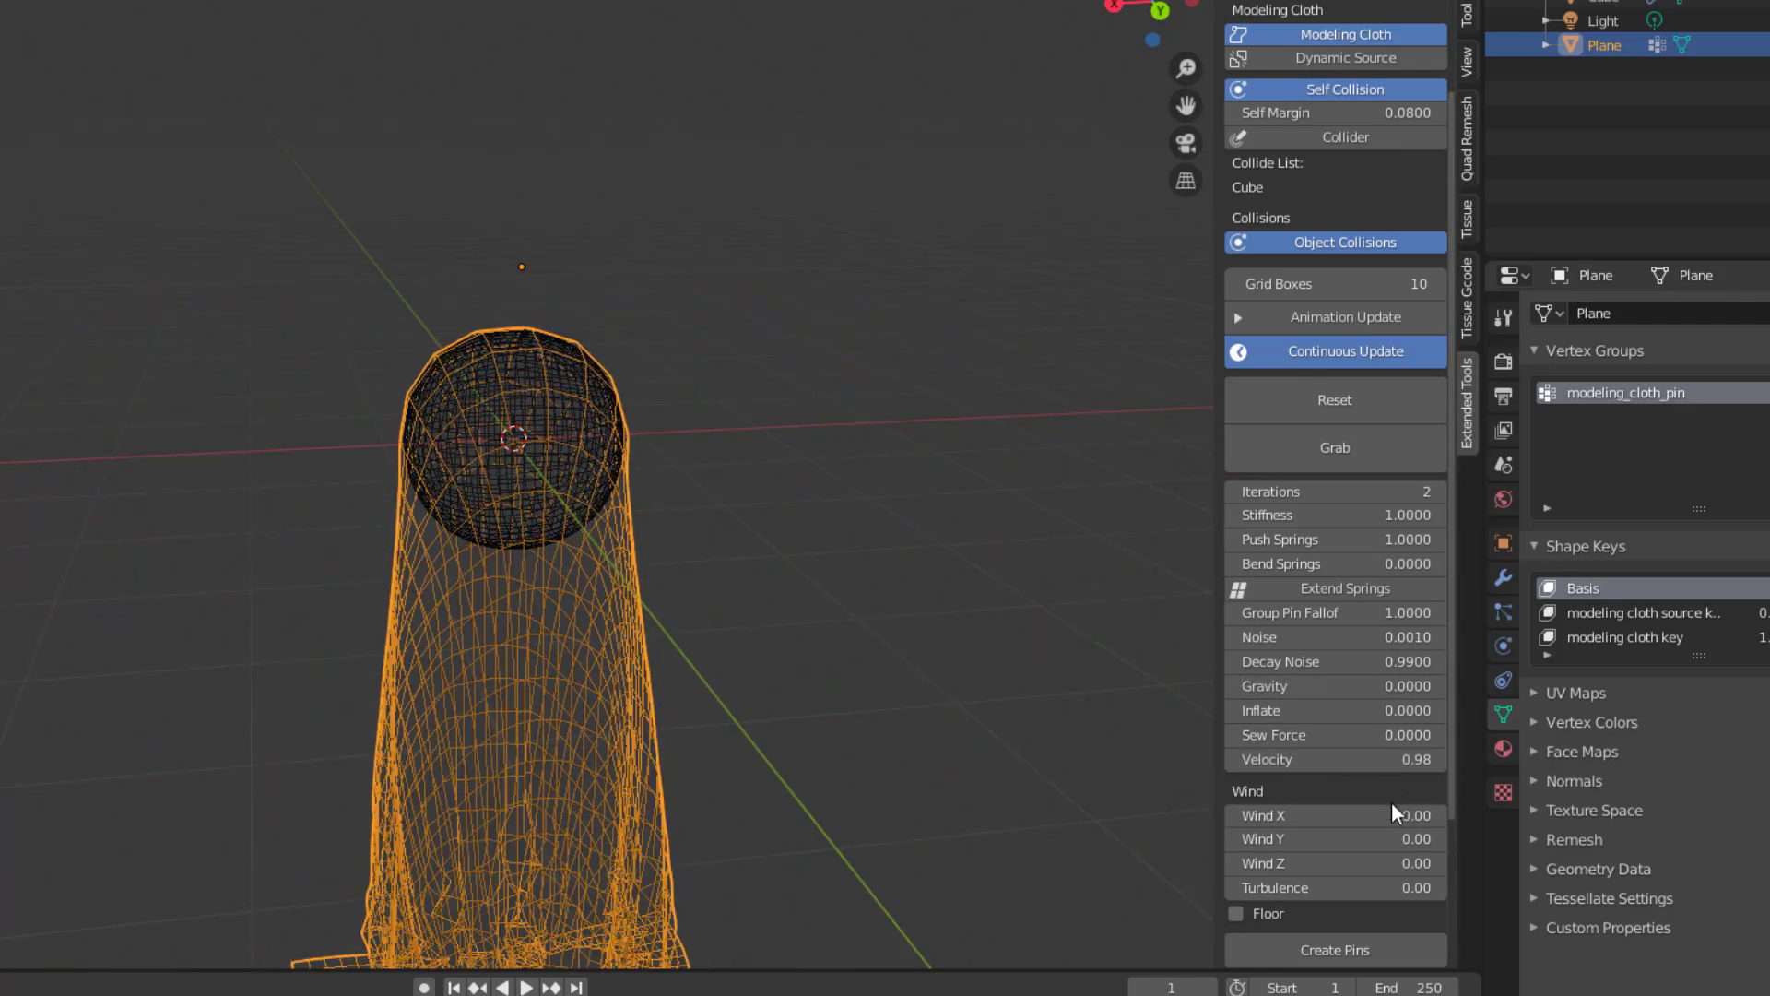
click(1326, 407)
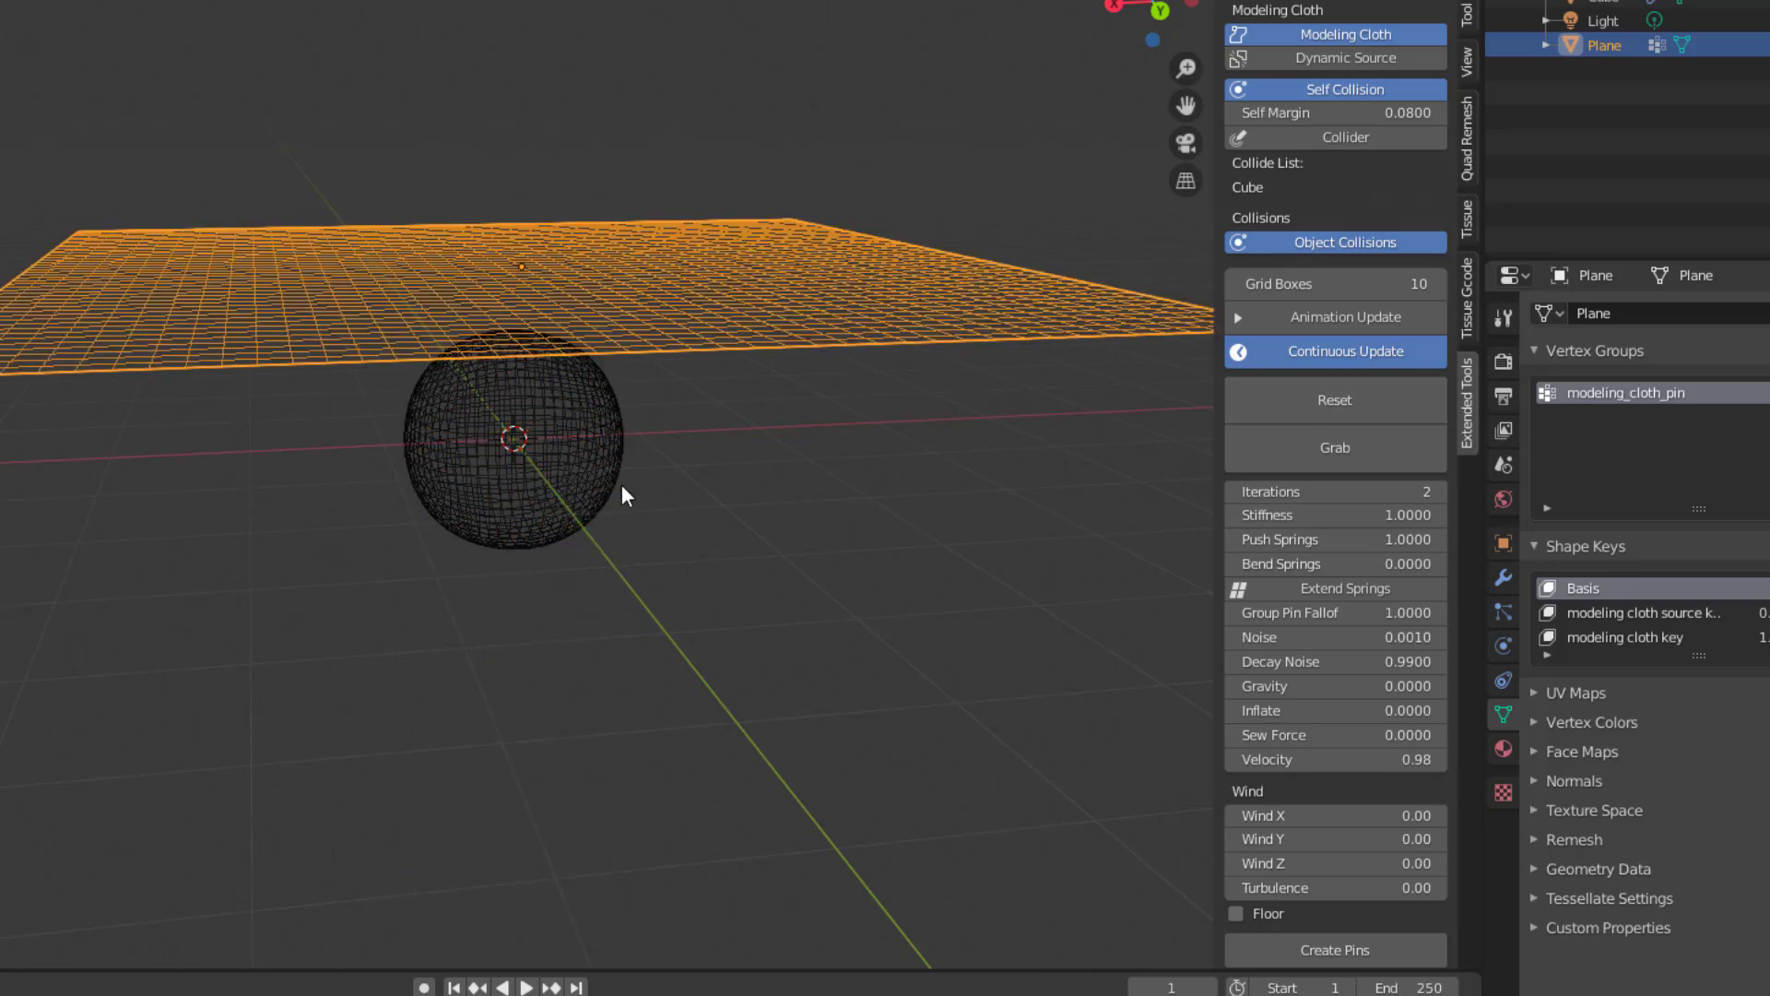
Set the cloth's gravity to -0.08 and let it drape over the sphere.
middle_drag(616, 481, 657, 493)
click(1311, 686)
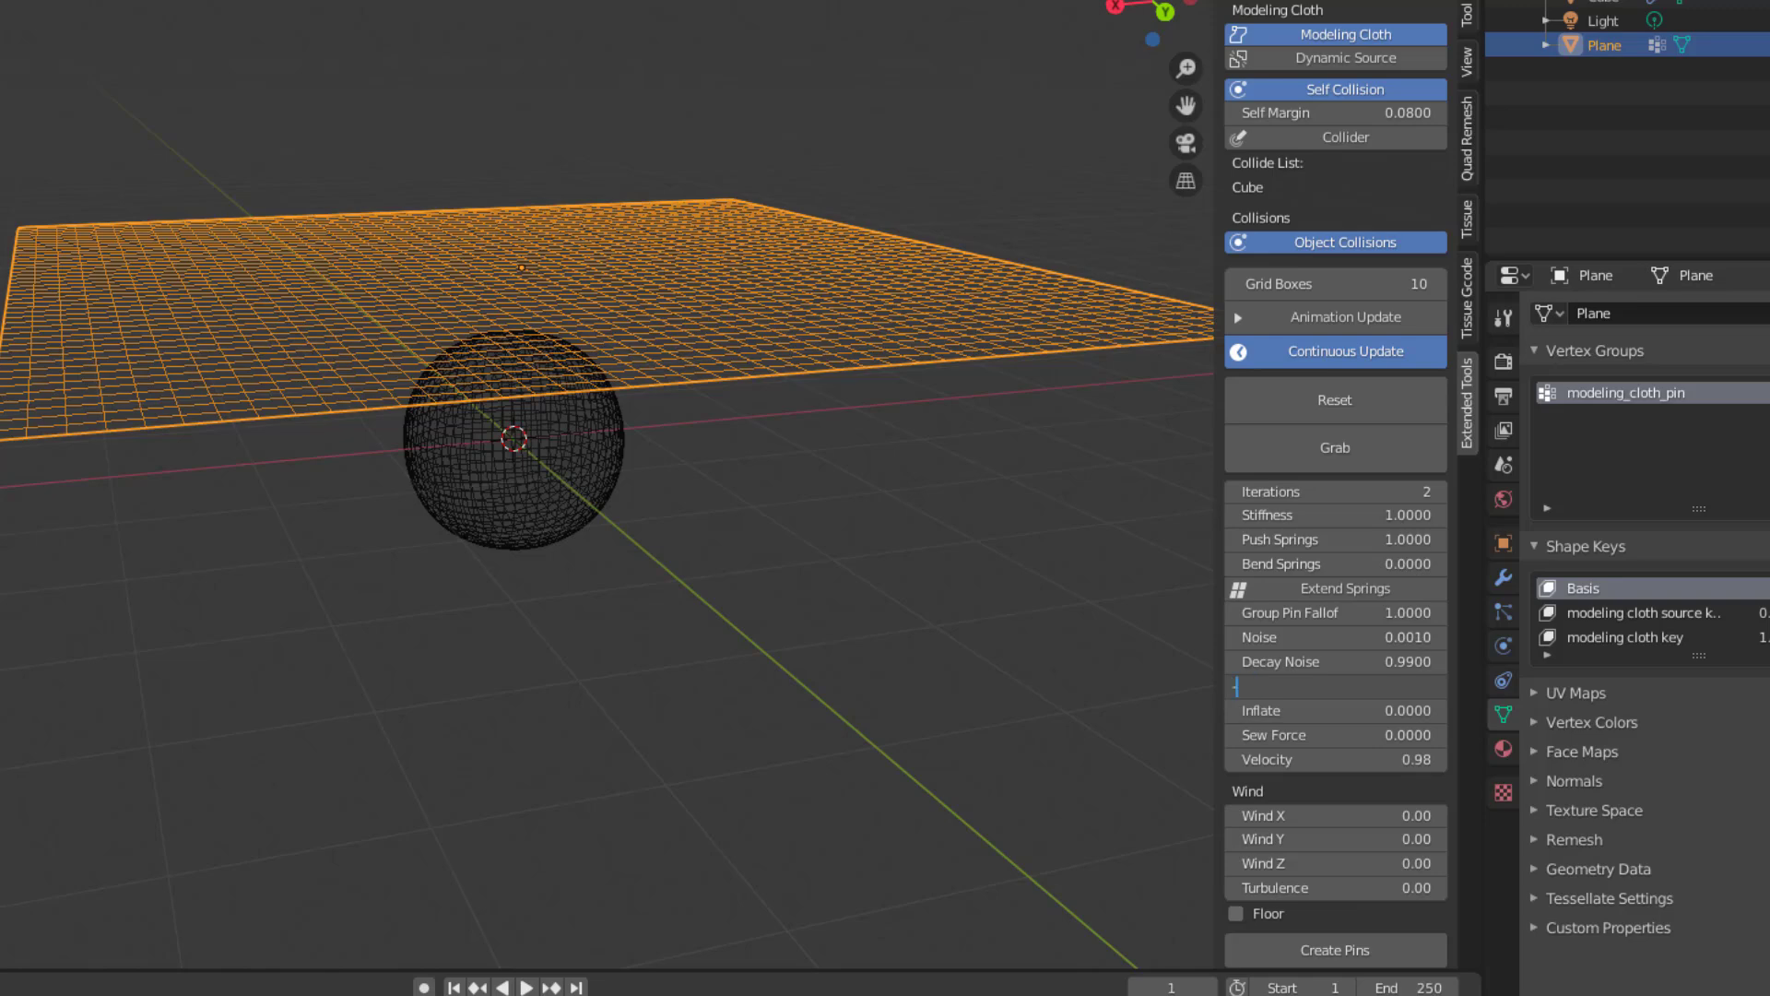
text(-.08)
key(Return)
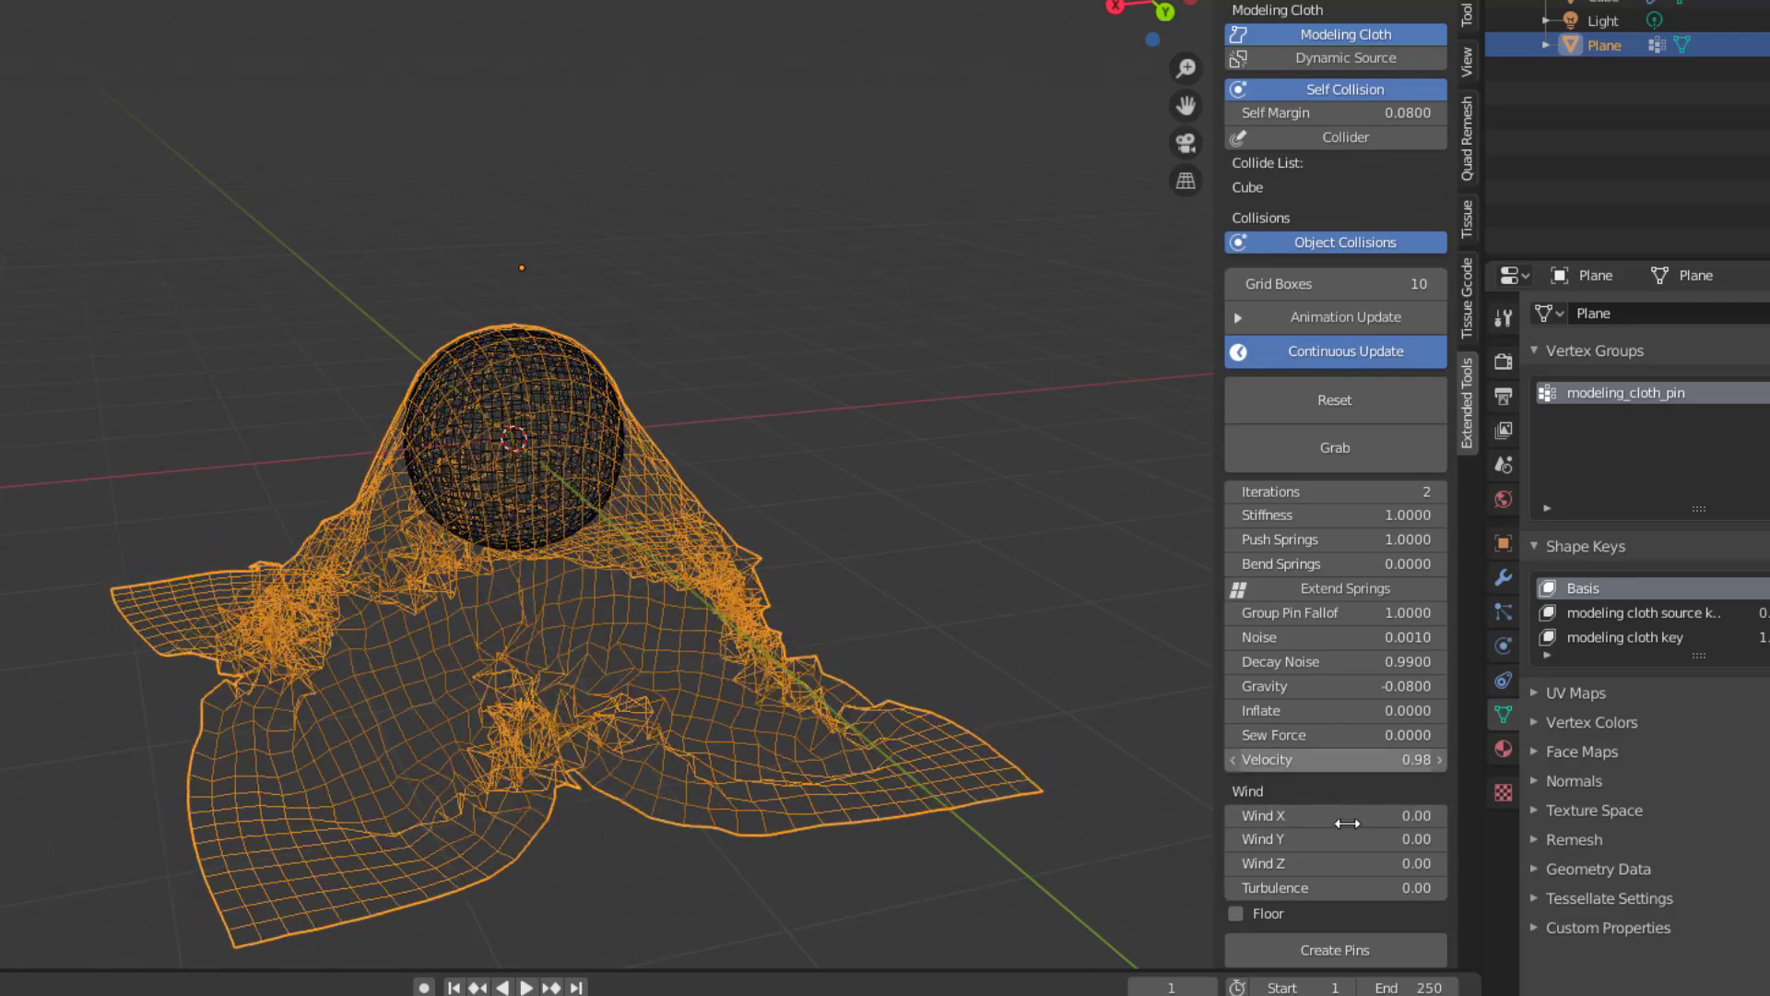
Raise Wind X to 0.57 for the draped cloth and reset the cloth once it blows away.
drag(1314, 818, 1379, 818)
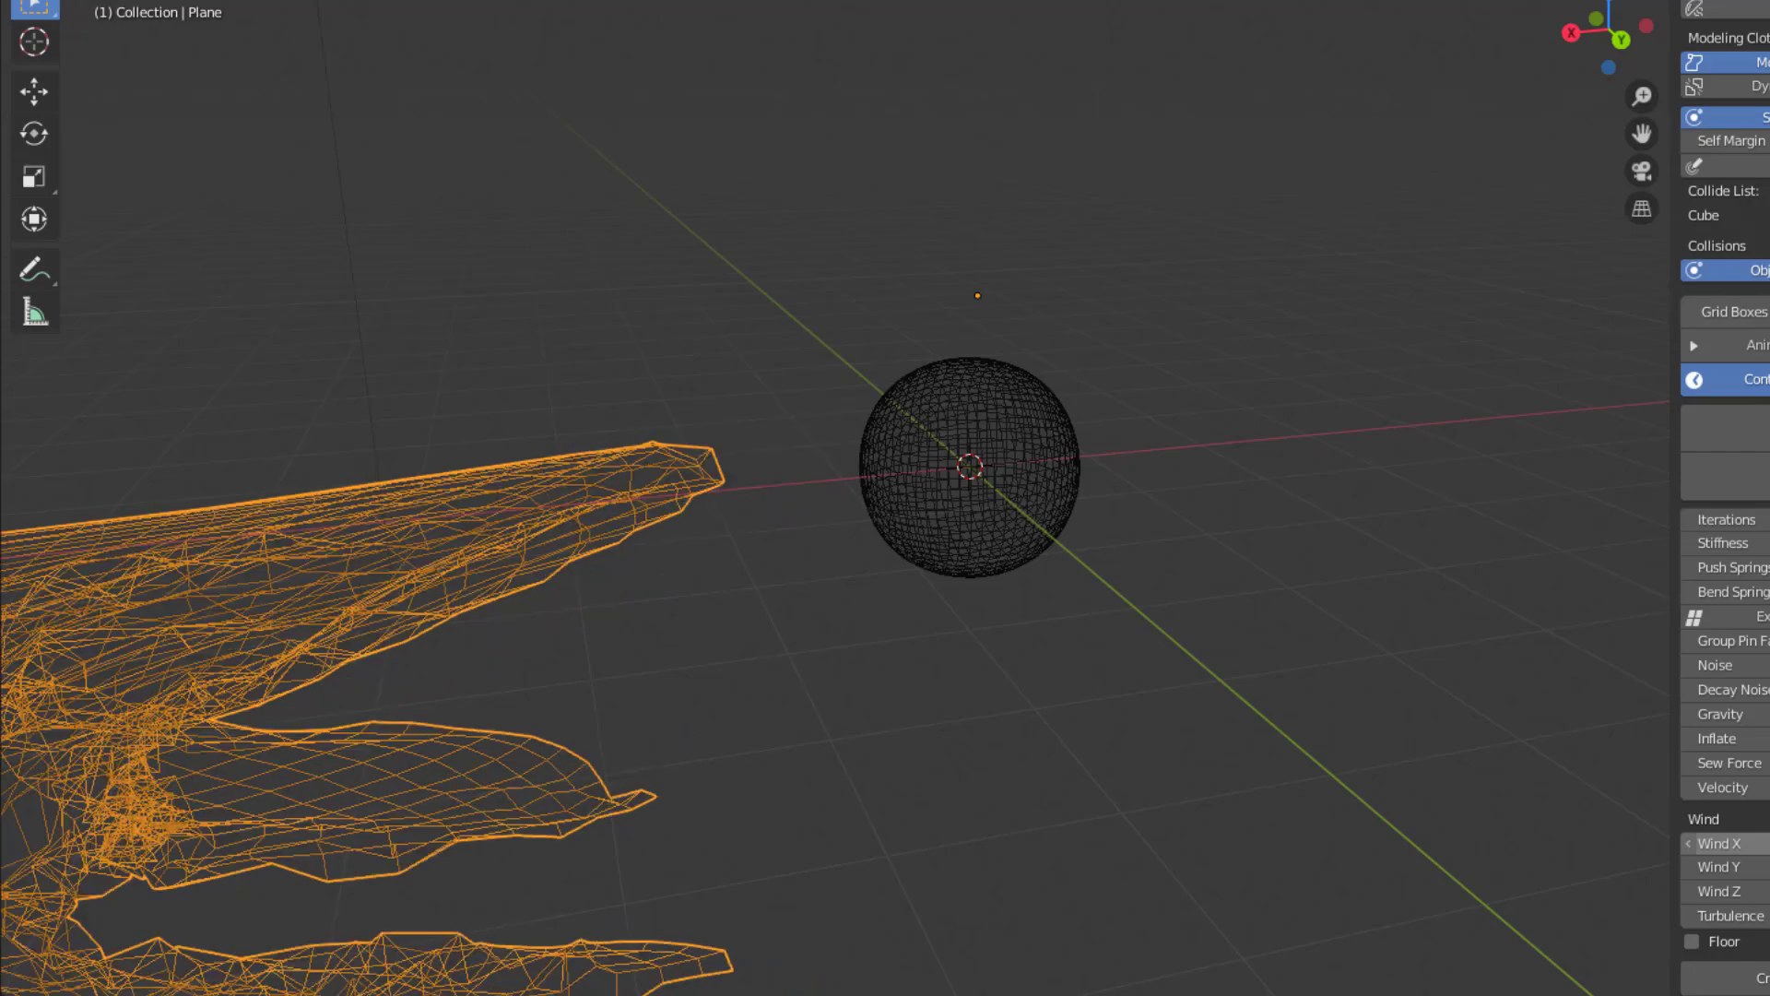
click(1534, 828)
click(1547, 455)
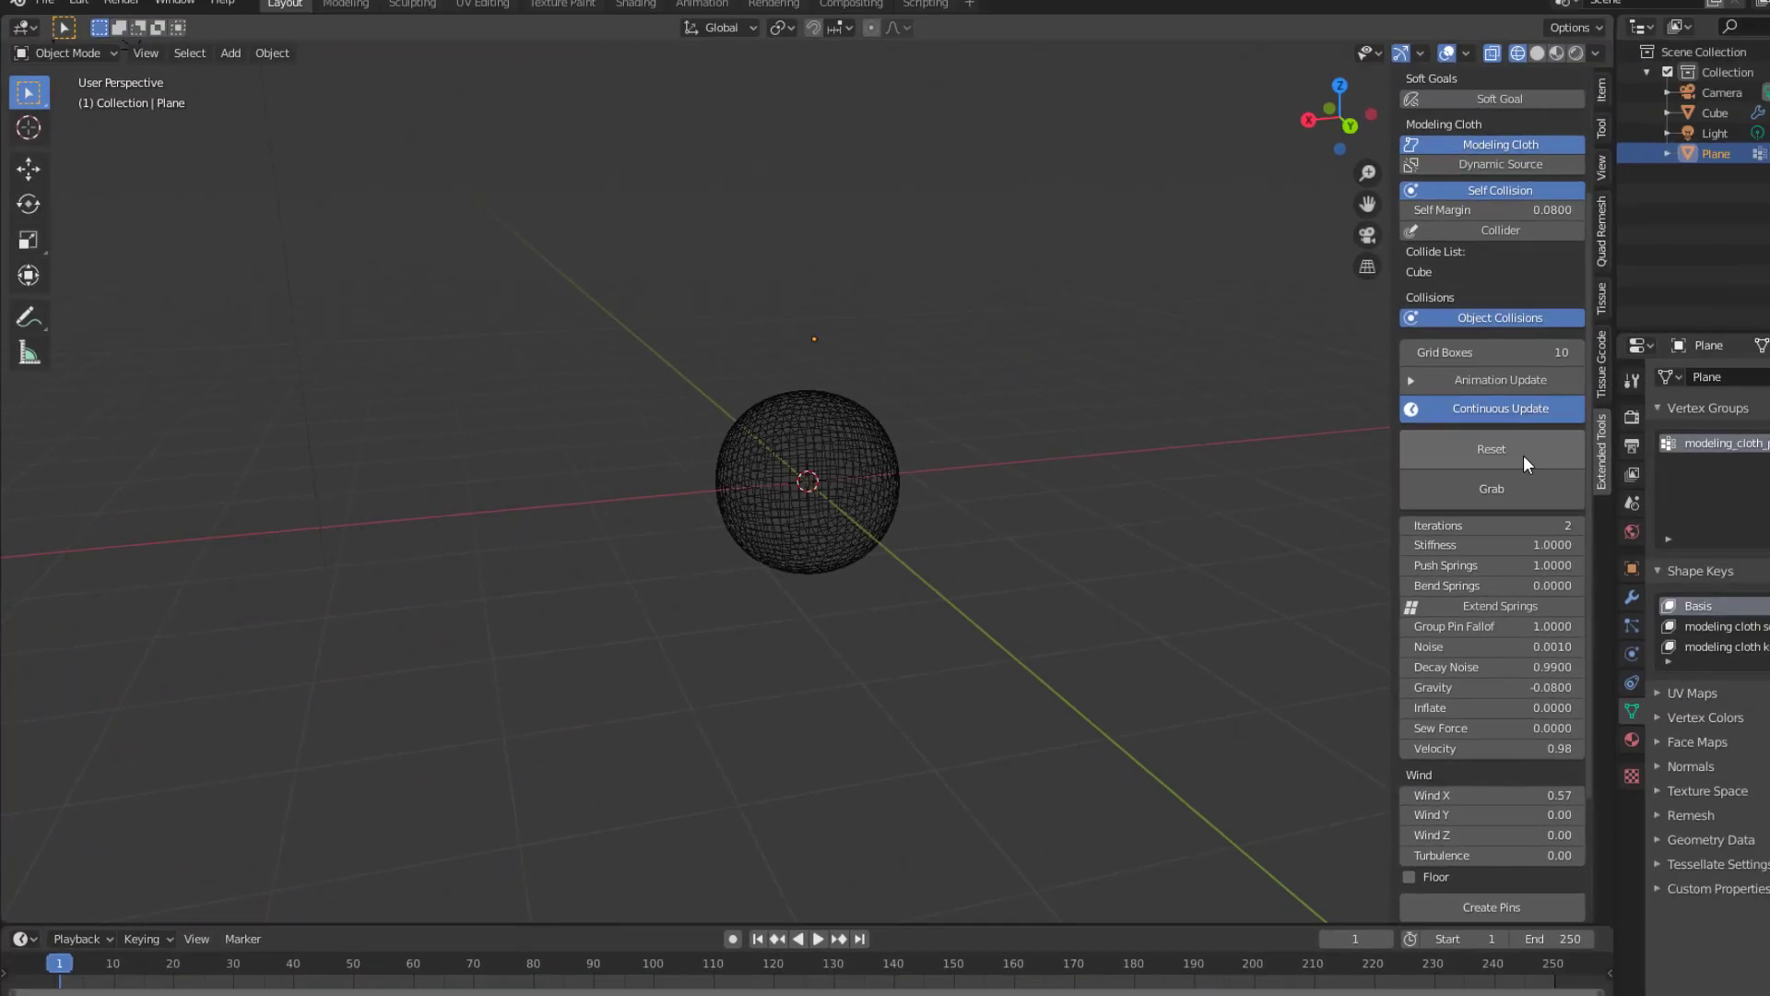
click(1379, 465)
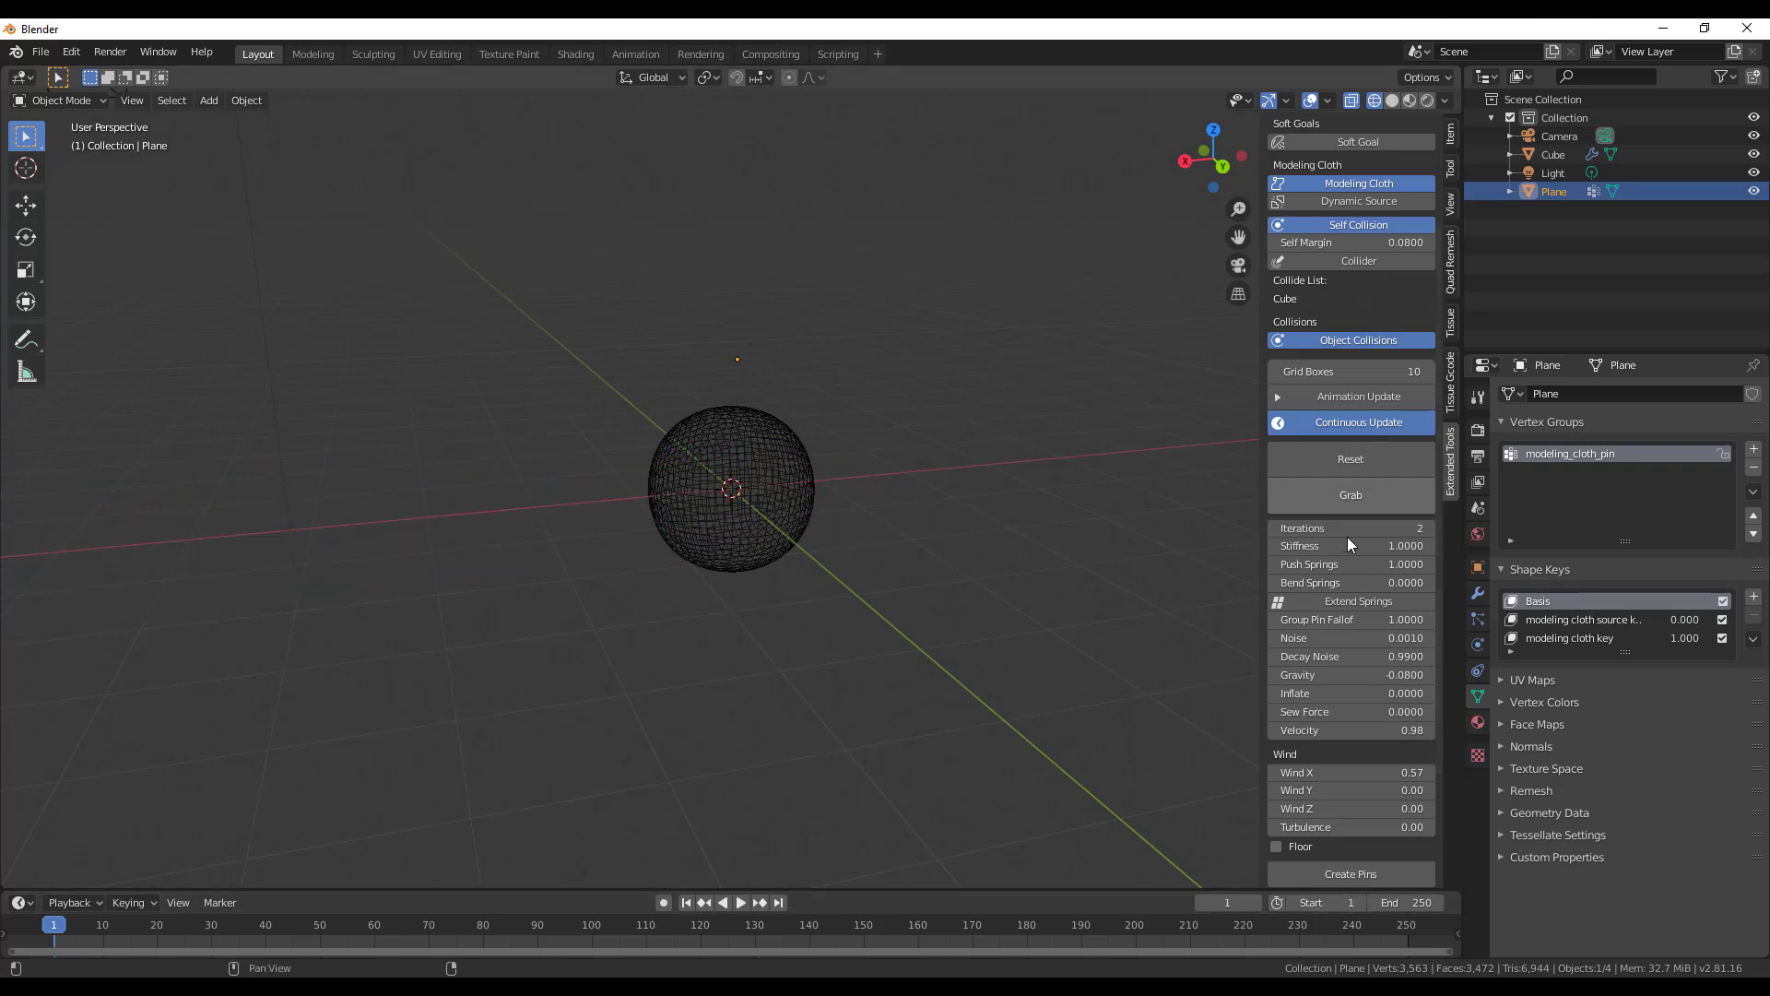
click(1358, 463)
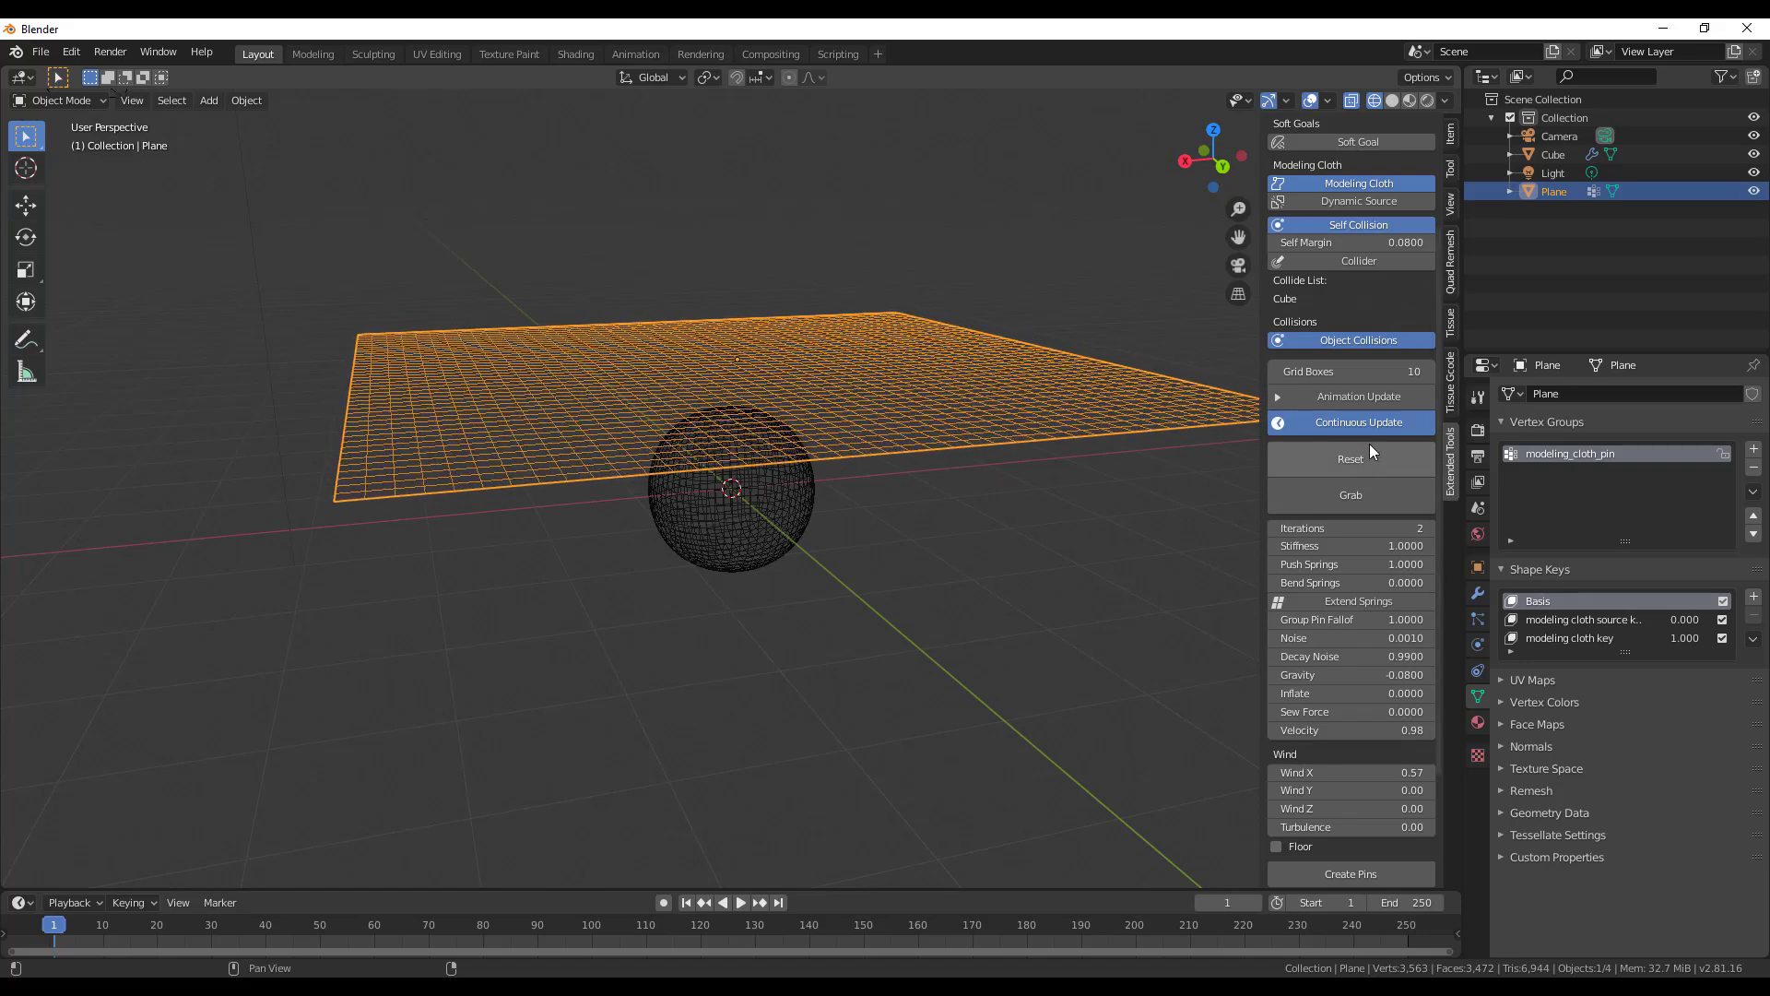
Set Wind X to 0.1 and reset the cloth above the sphere.
click(1391, 773)
text(0.1)
key(Return)
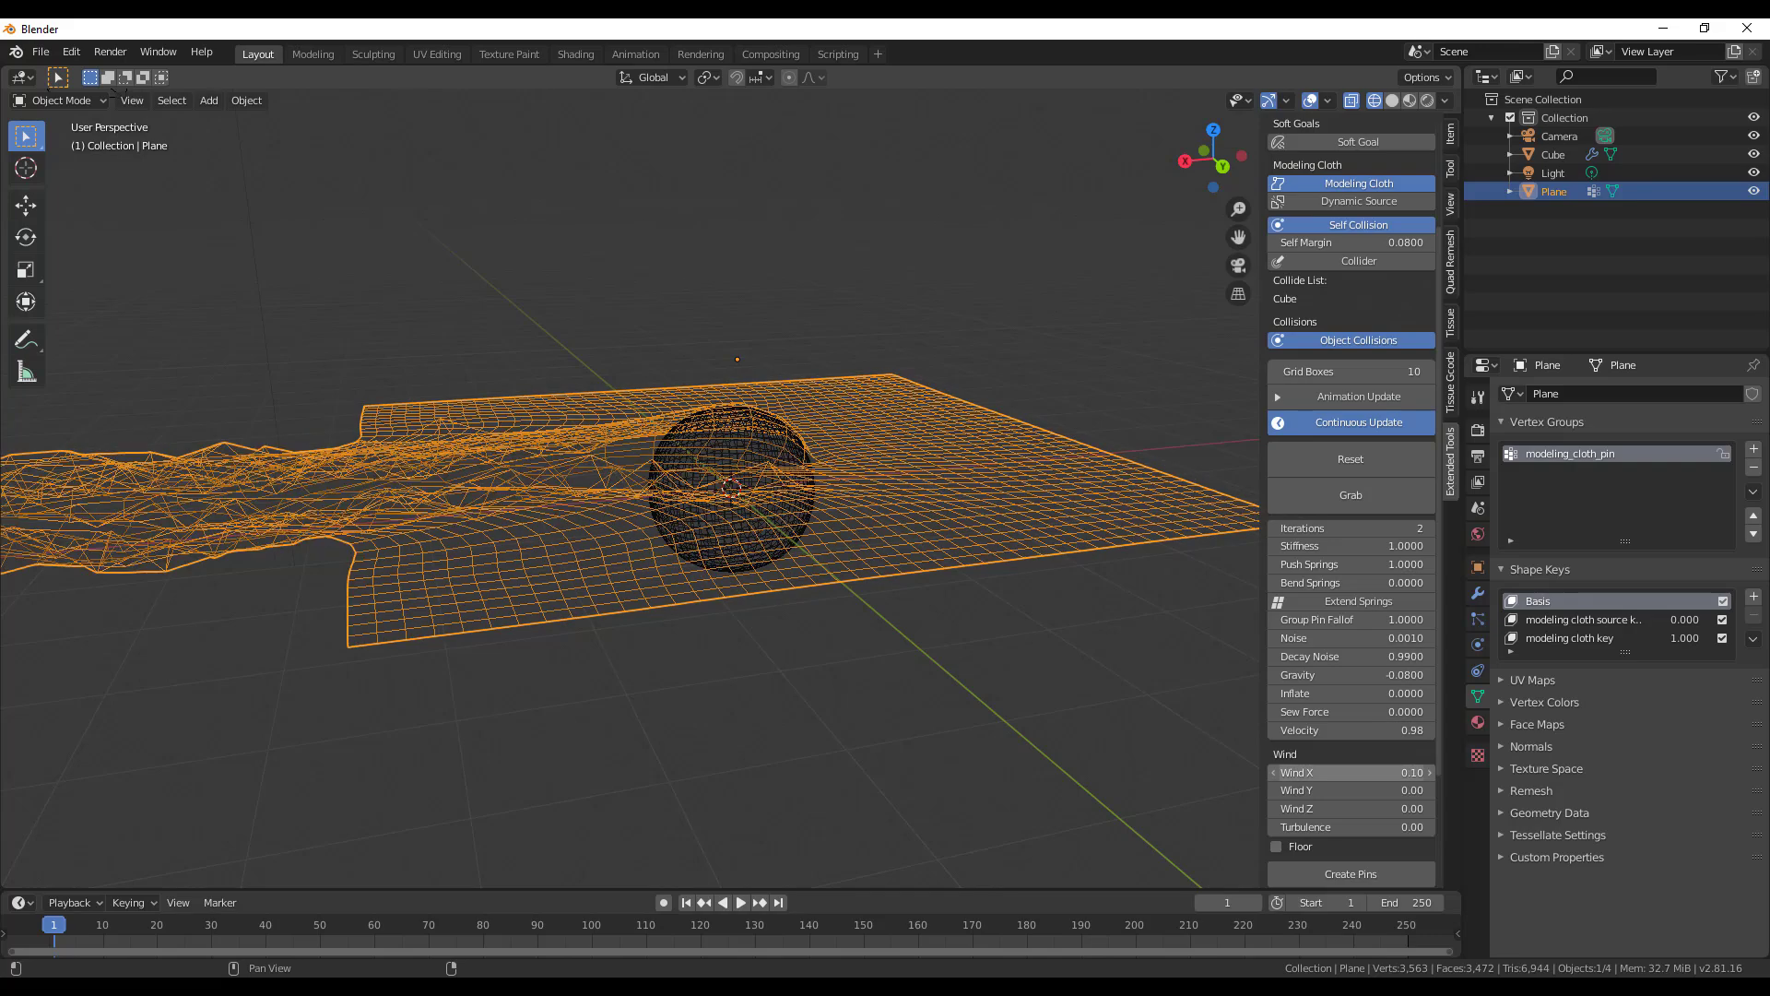
click(1376, 461)
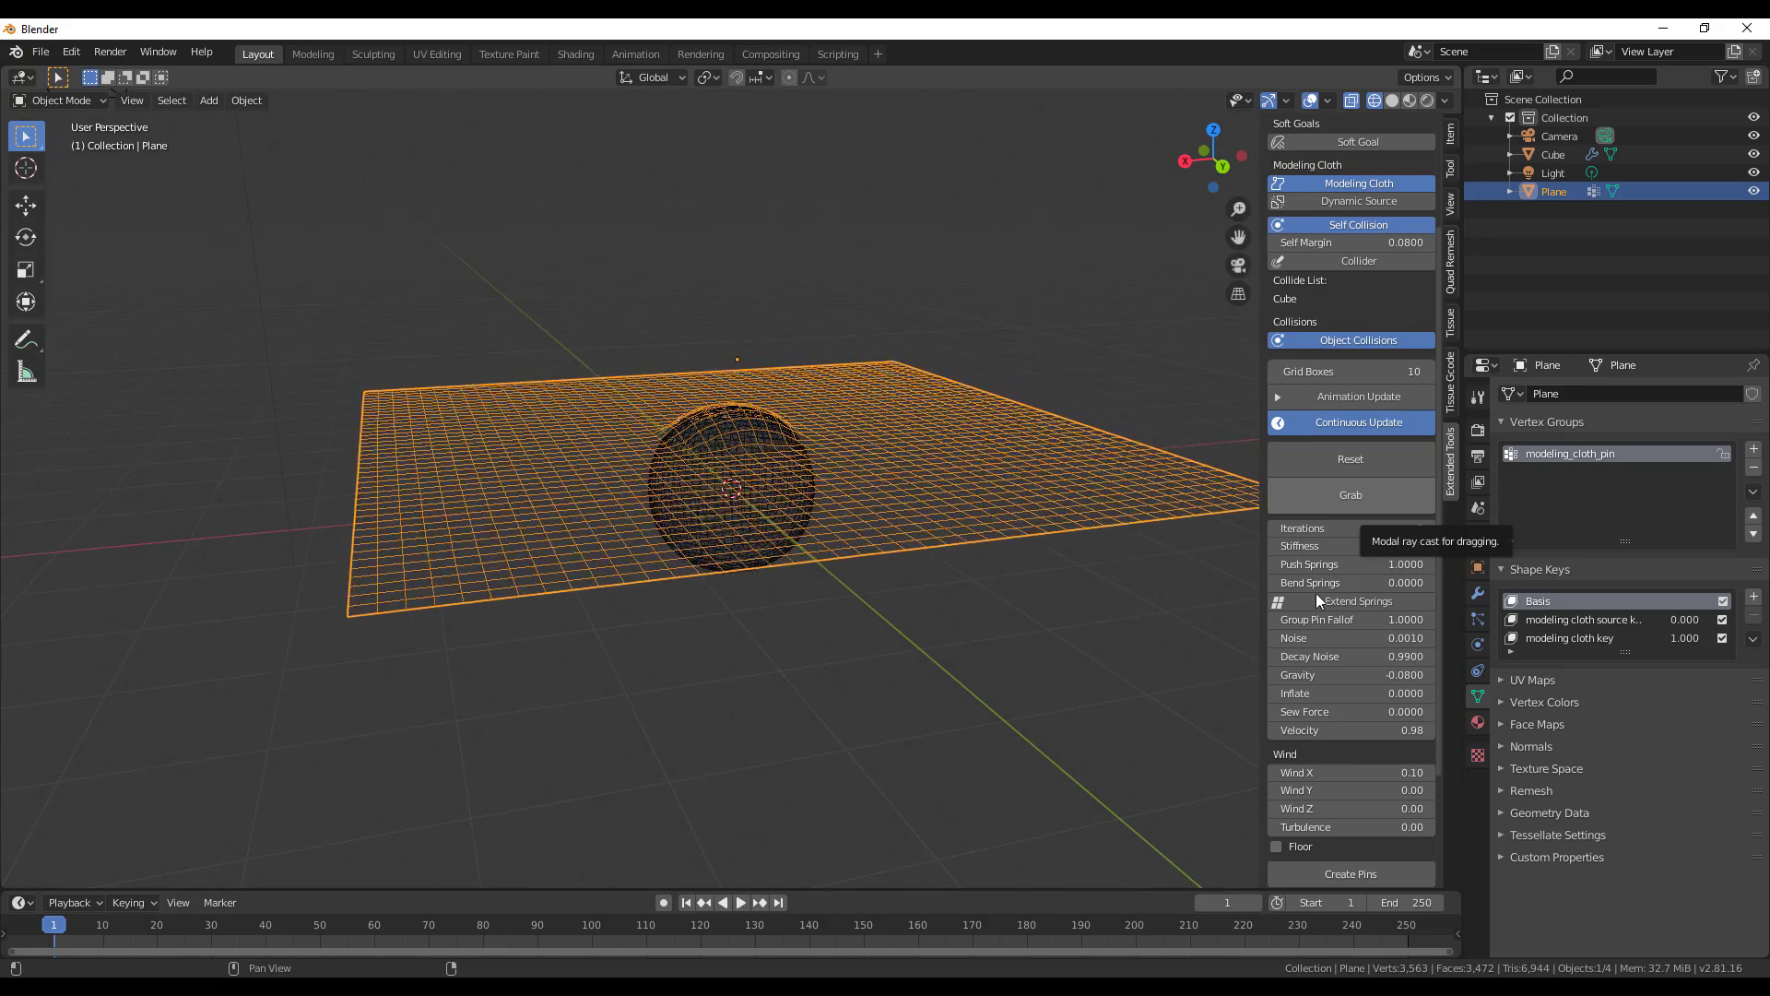
Set the wind turbulence of the cloth to 0.1 while it falls over the sphere.
click(1407, 827)
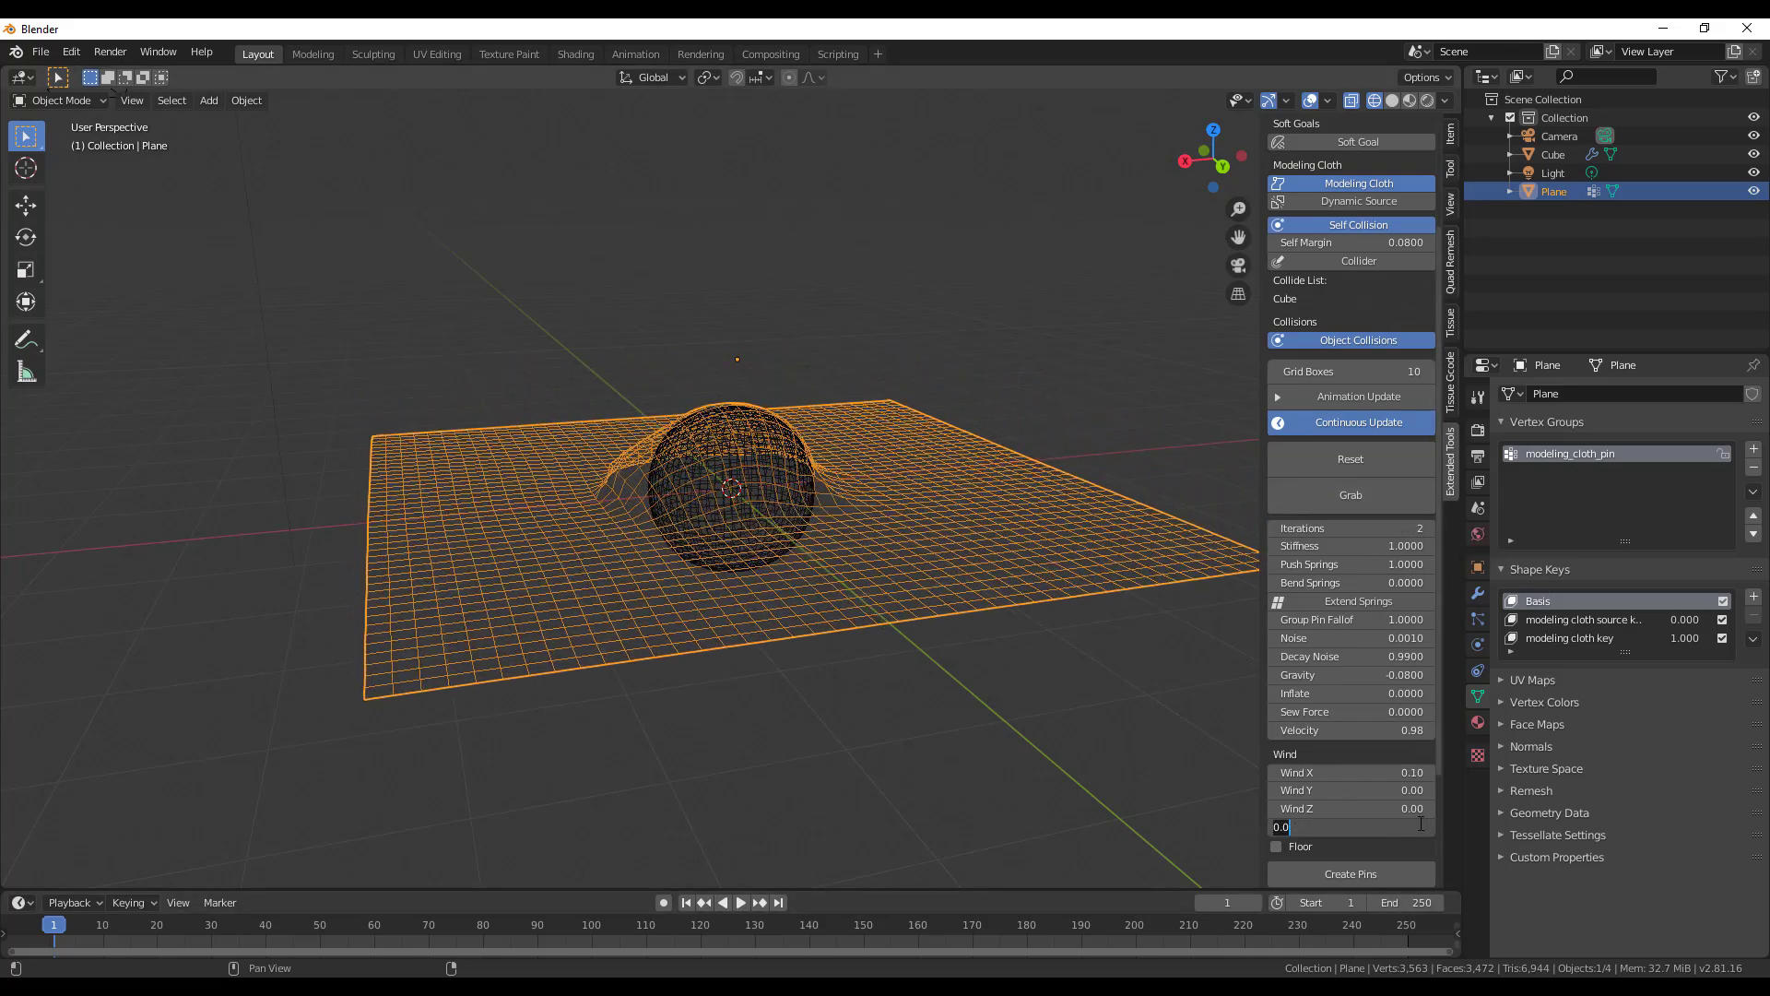
text(1)
key(Return)
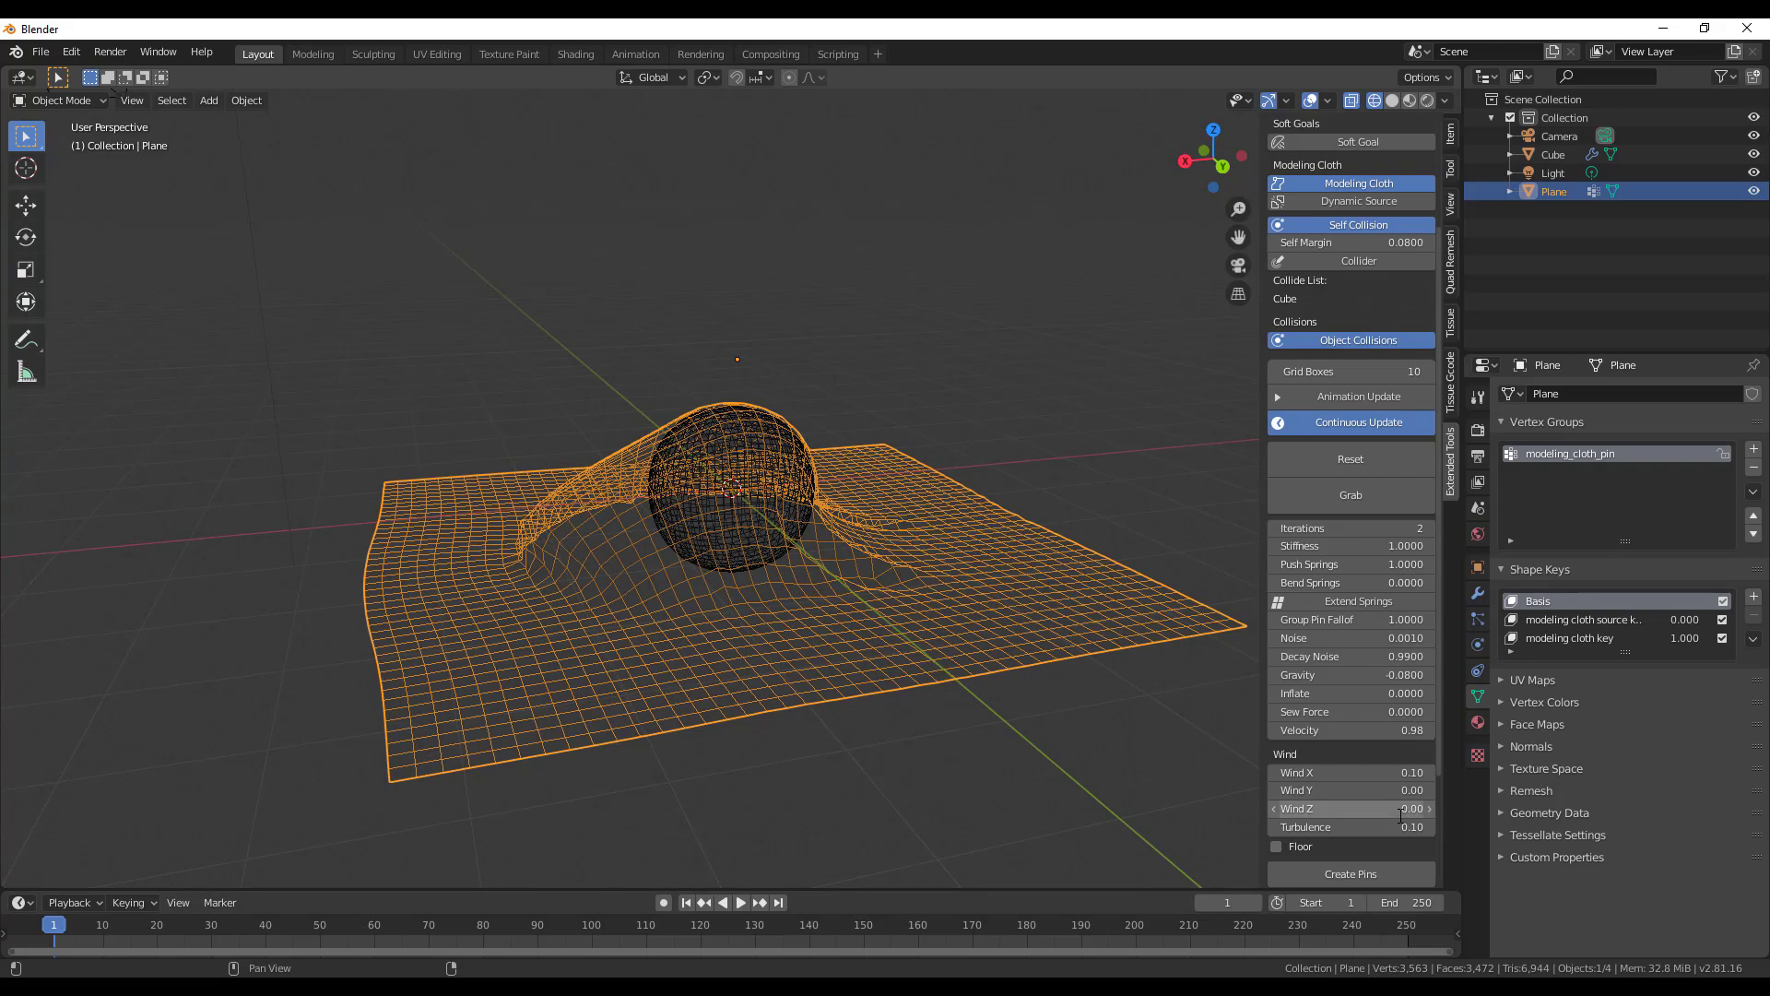
Try a velocity of 1.5 on the draping cloth and reset the cloth.
click(1411, 727)
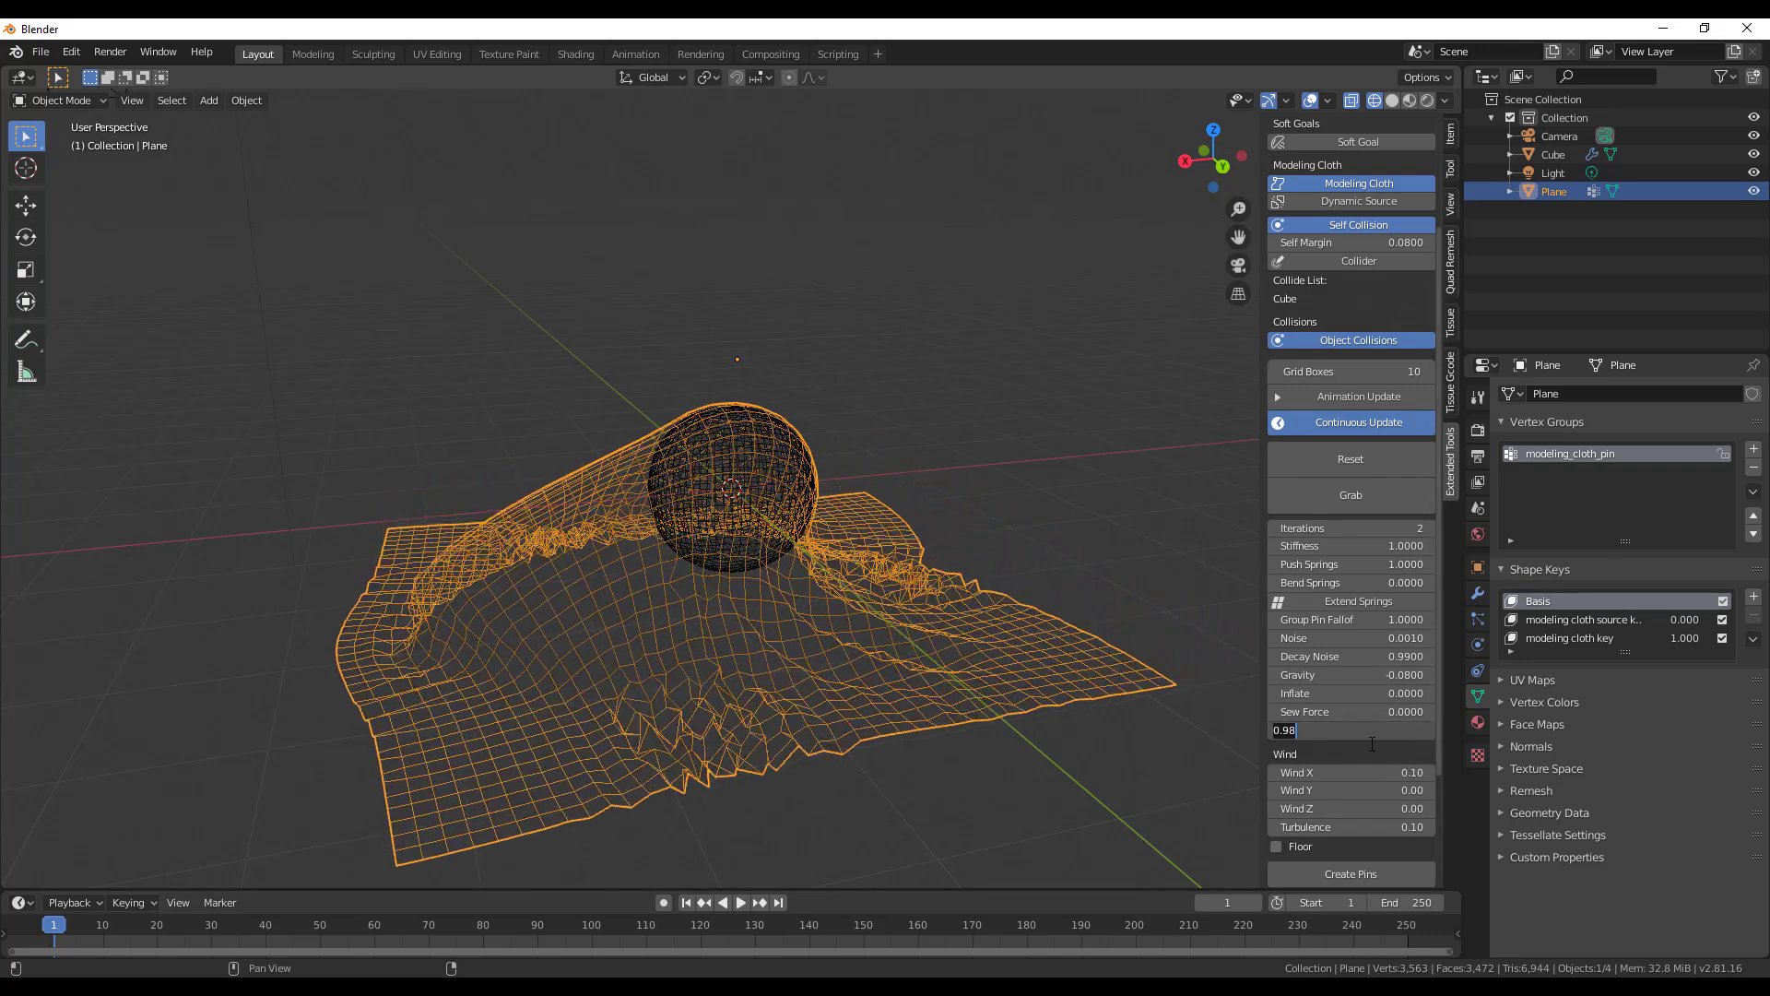
key(BackSpace)
key(BackSpace)
key(BackSpace)
key(BackSpace)
text(1.5)
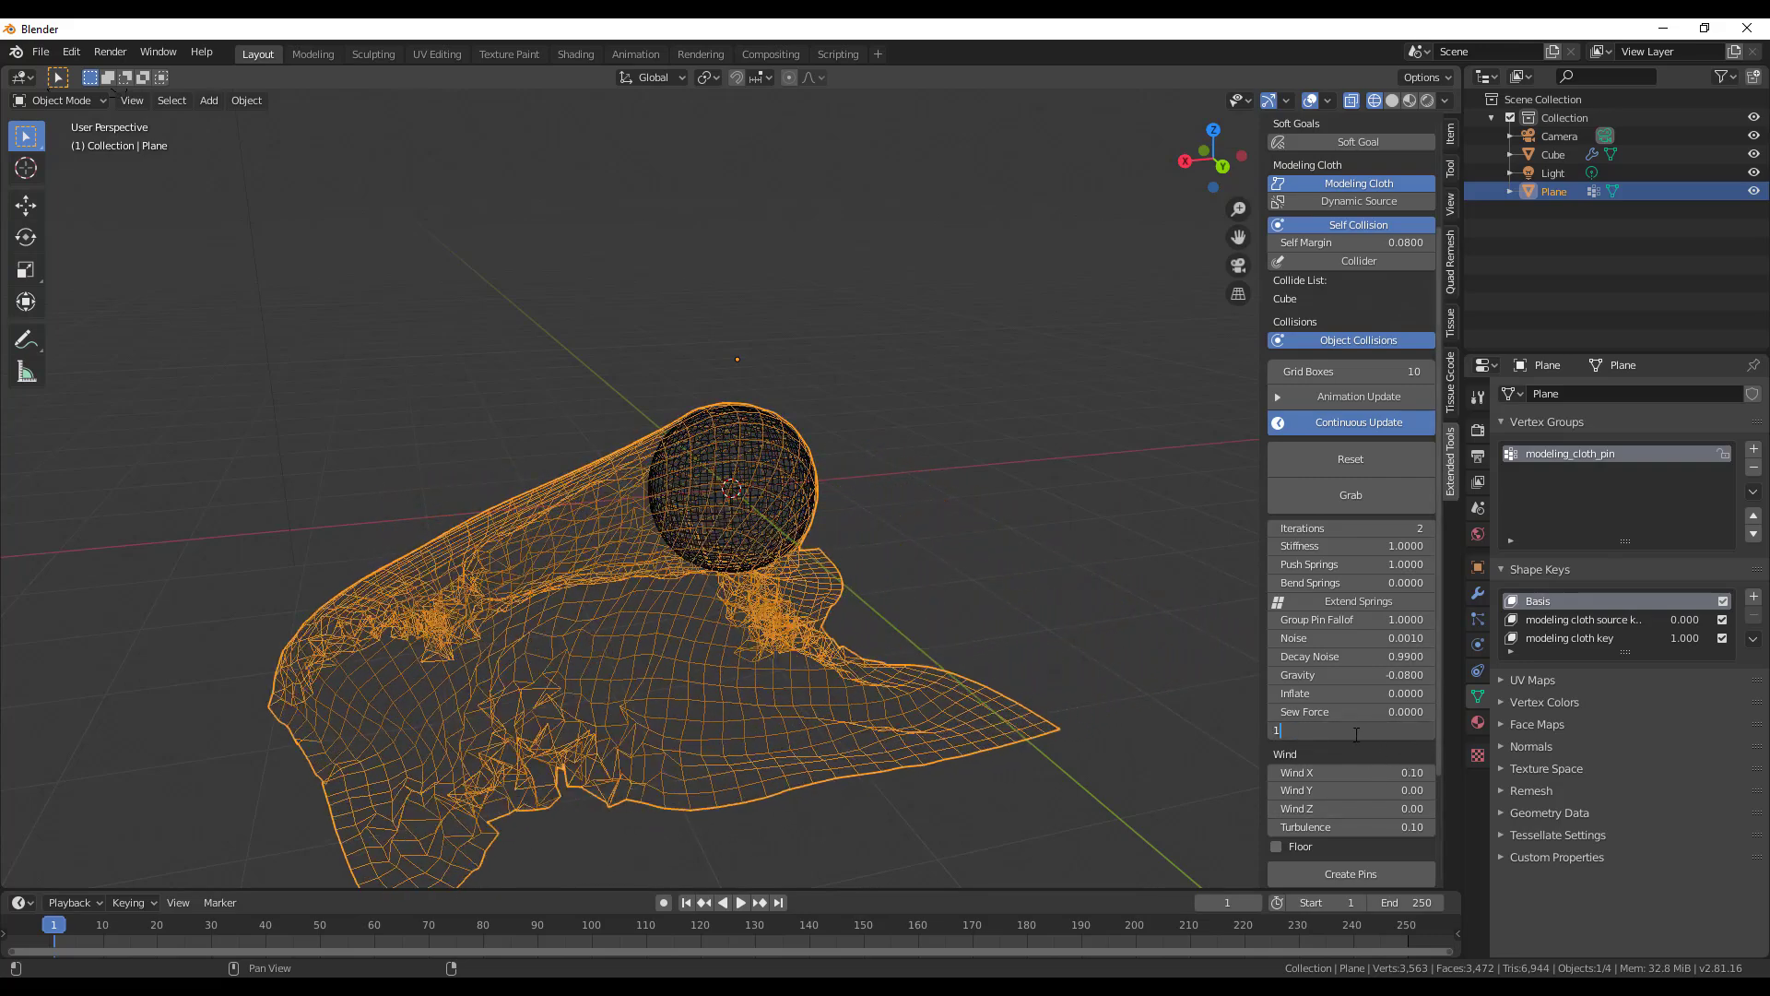
key(Return)
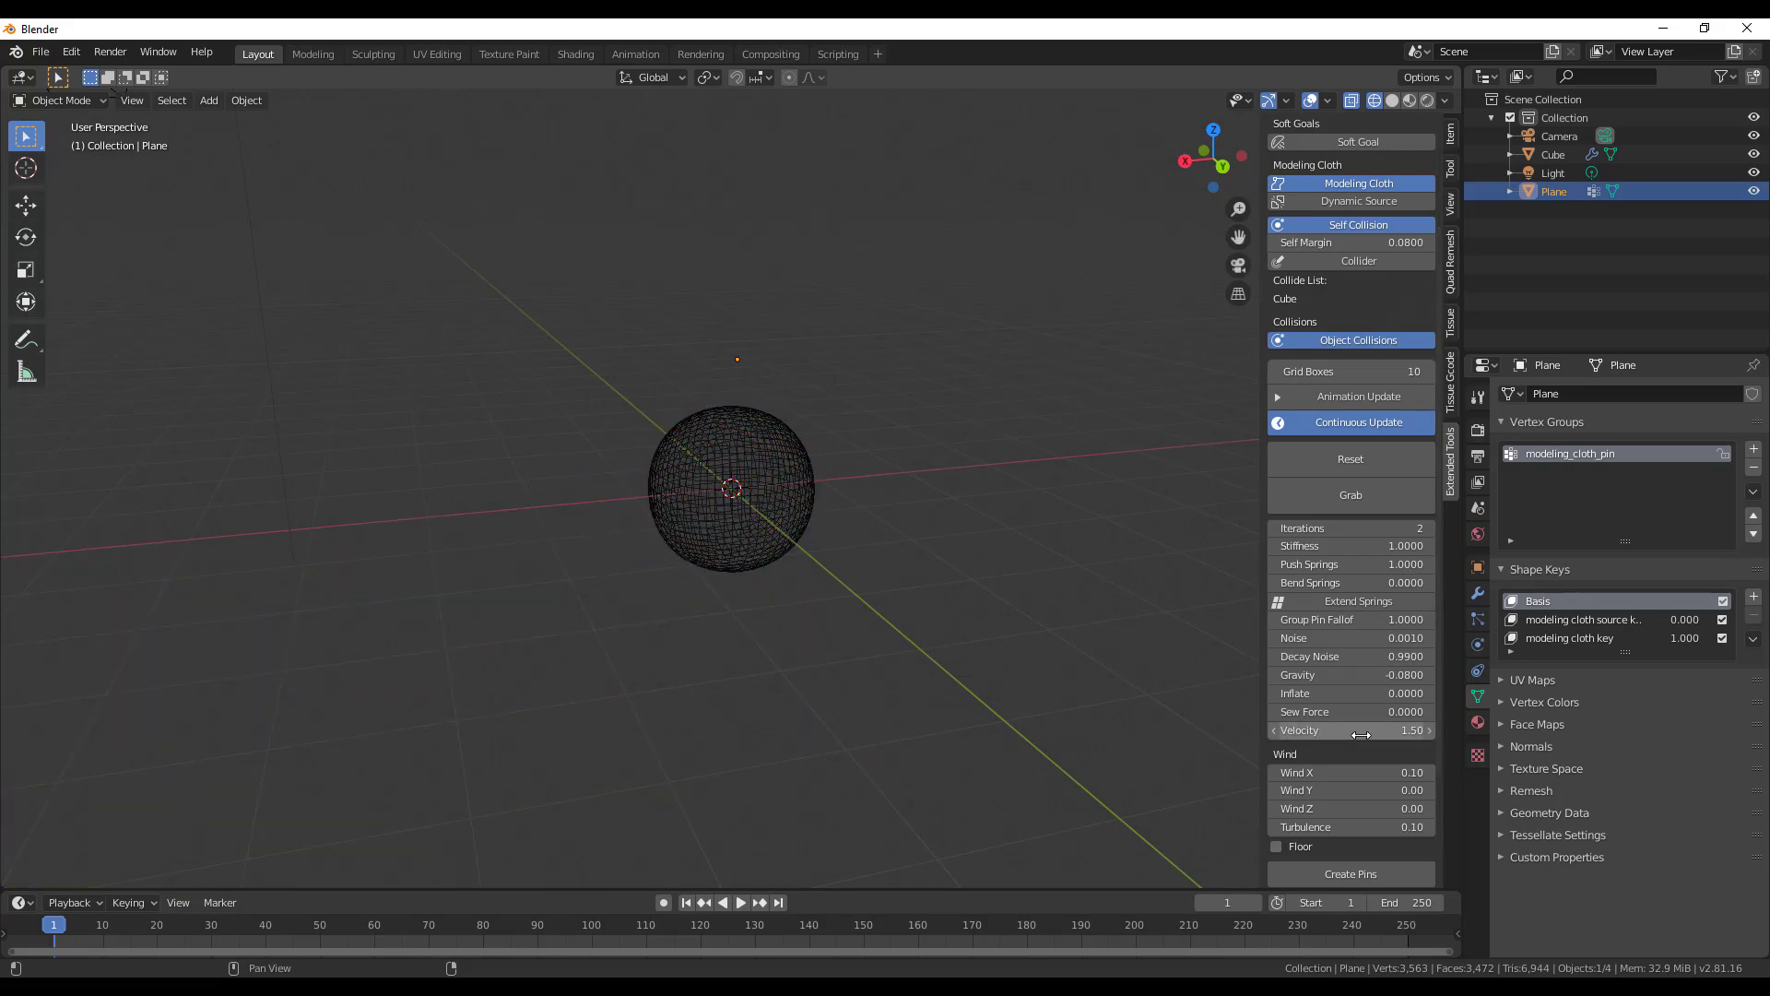
click(1364, 465)
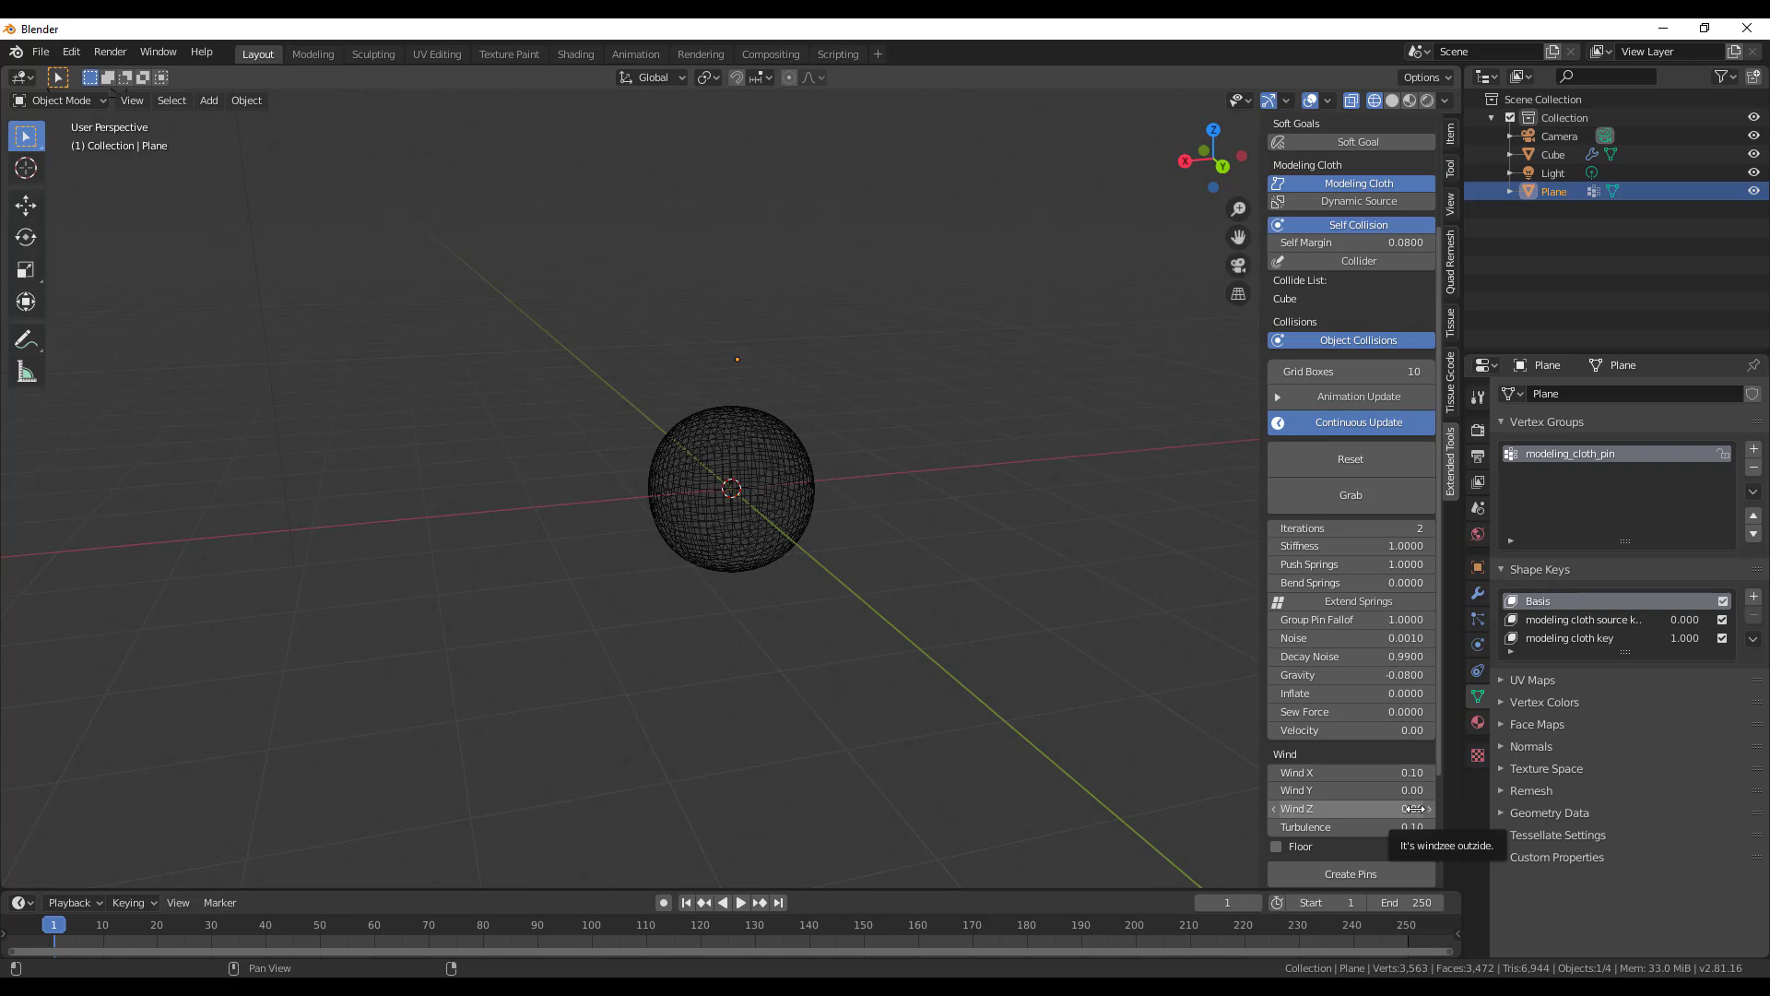
Reset the cloth to its flat state above the sphere and set its velocity to 0.8.
click(1365, 464)
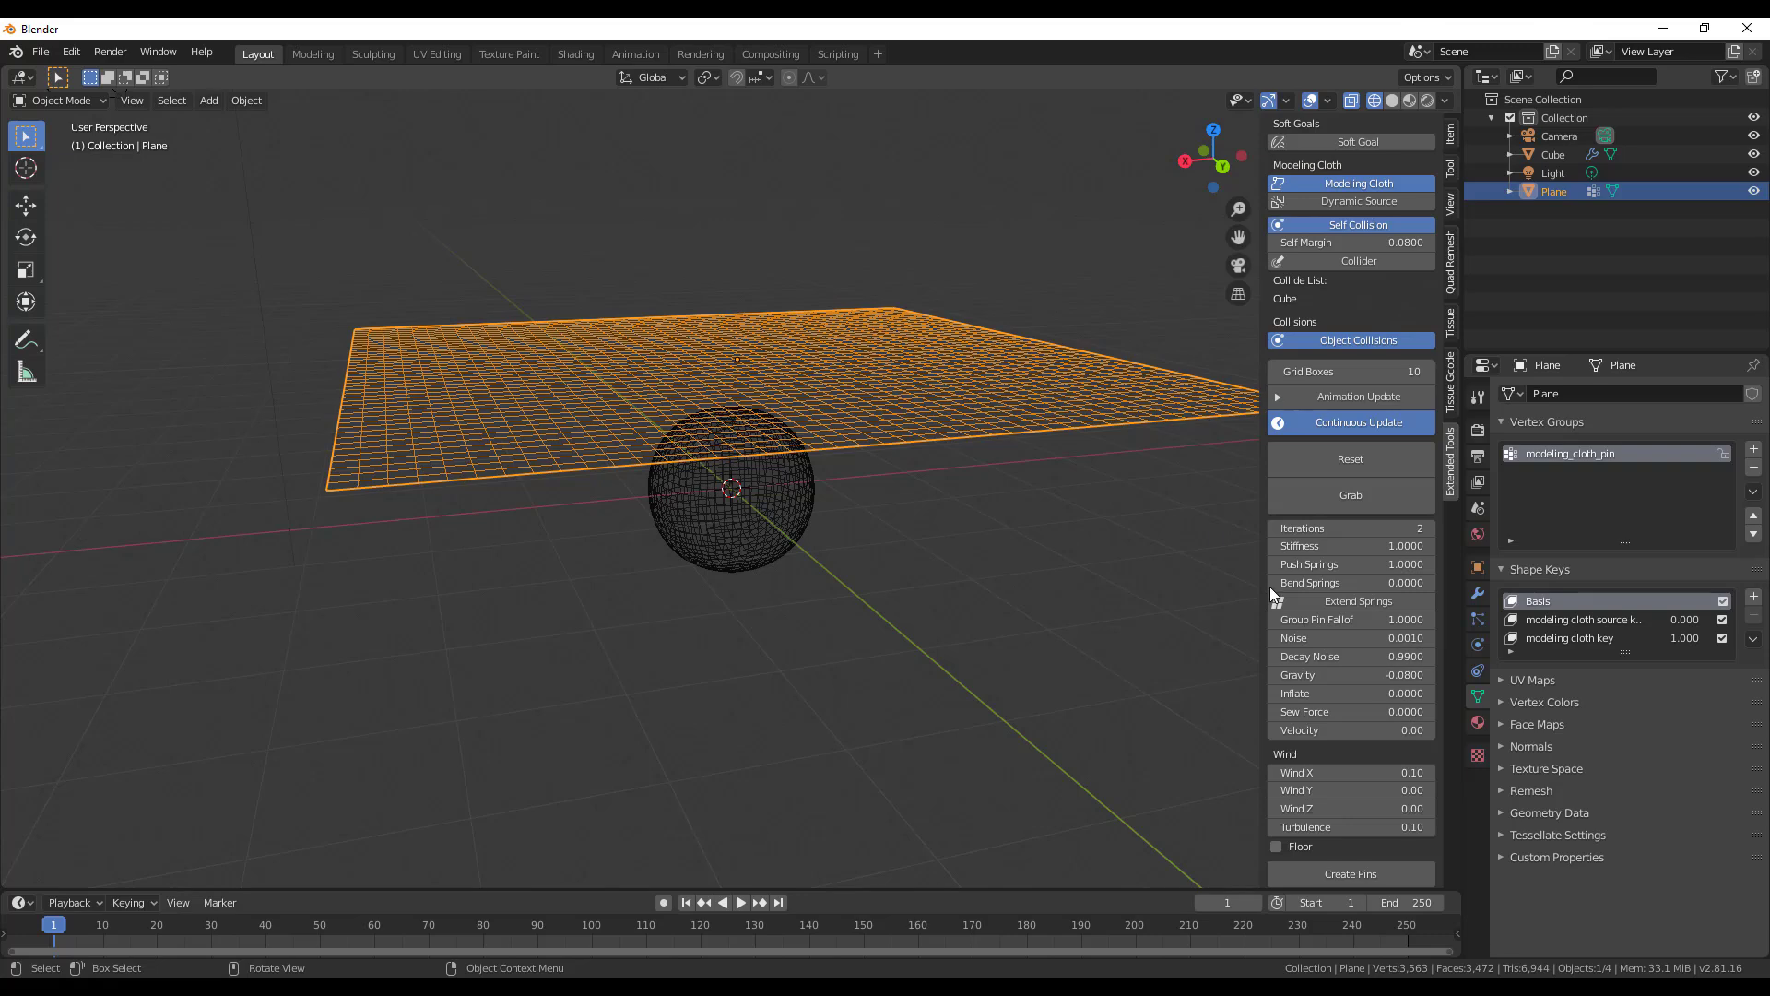
click(1351, 730)
text(0.)
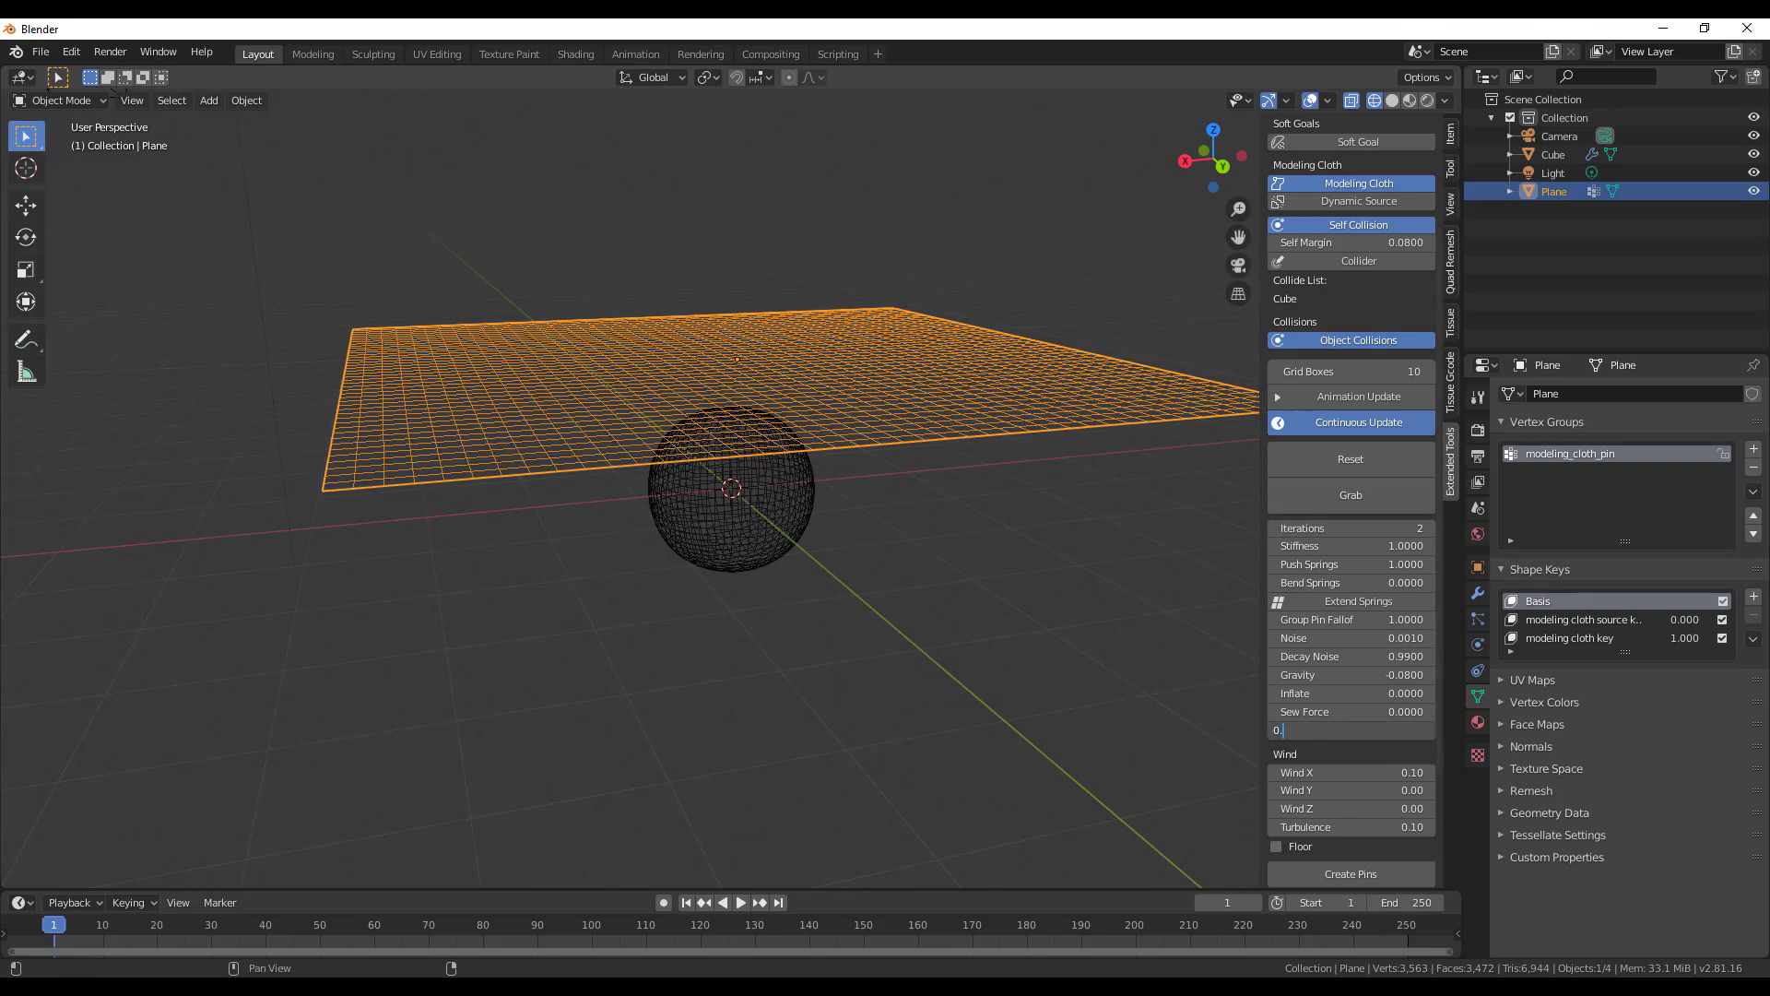
key(Return)
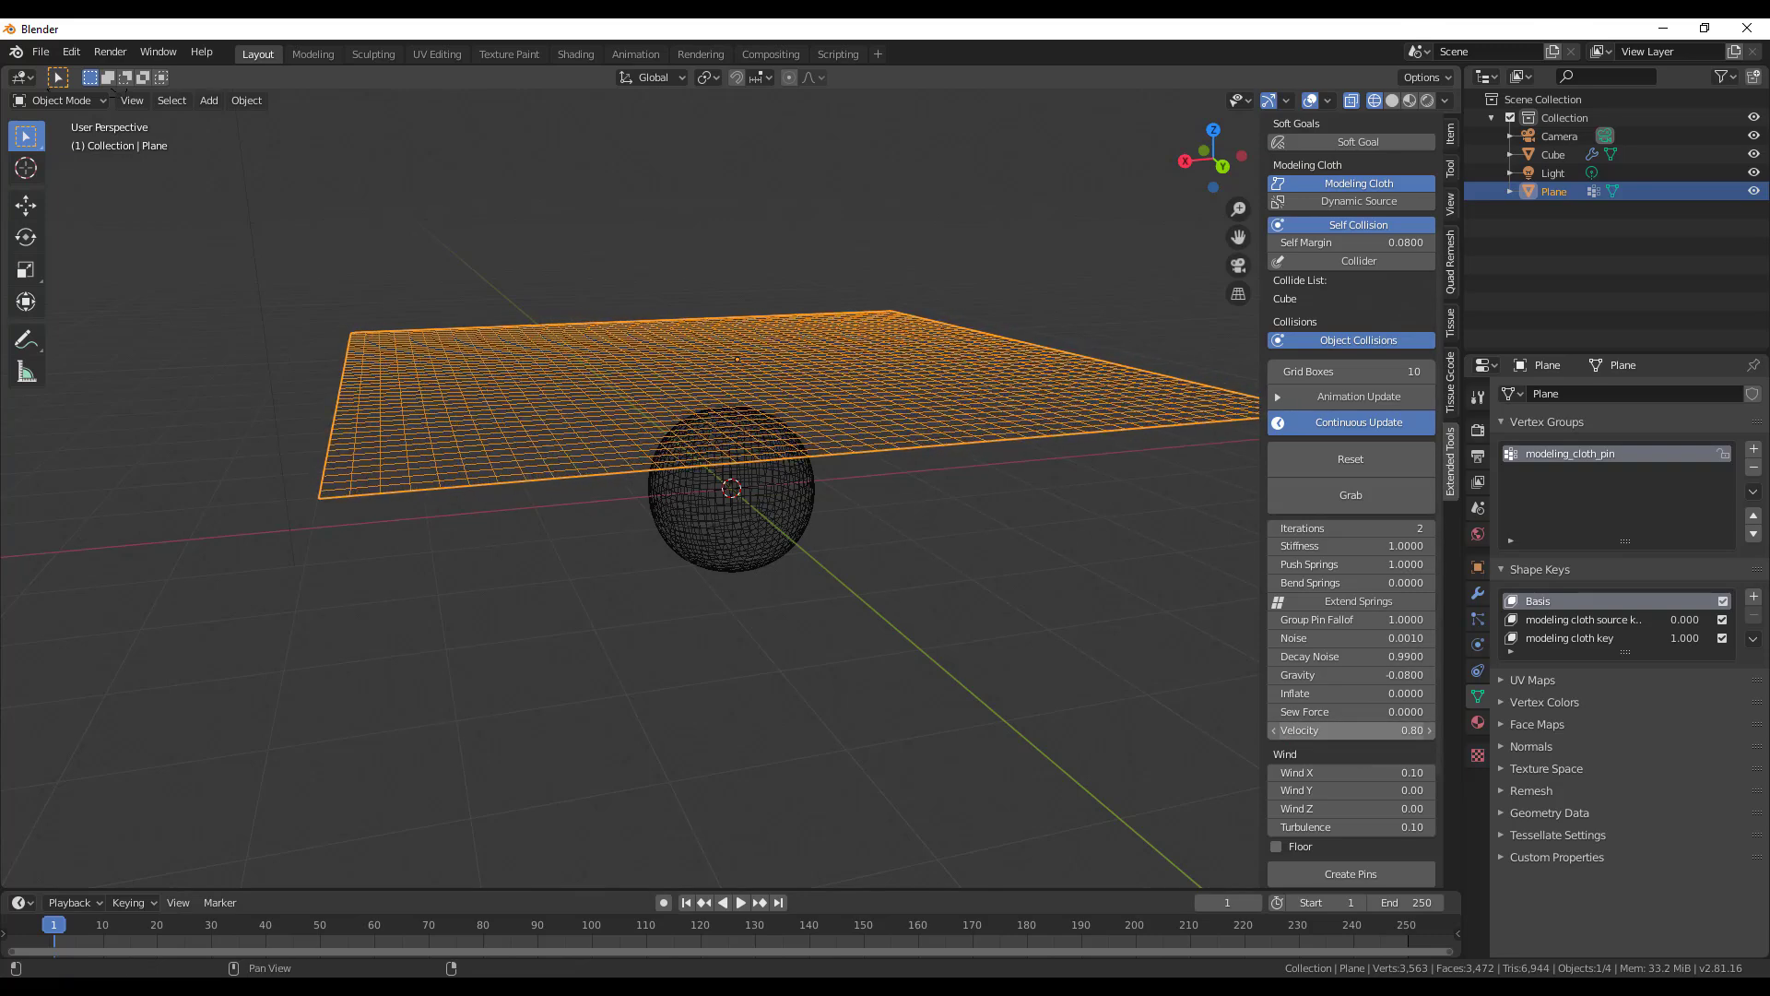
Try a velocity of 0 on the falling cloth and return the velocity to 0.8.
click(1351, 730)
text(0)
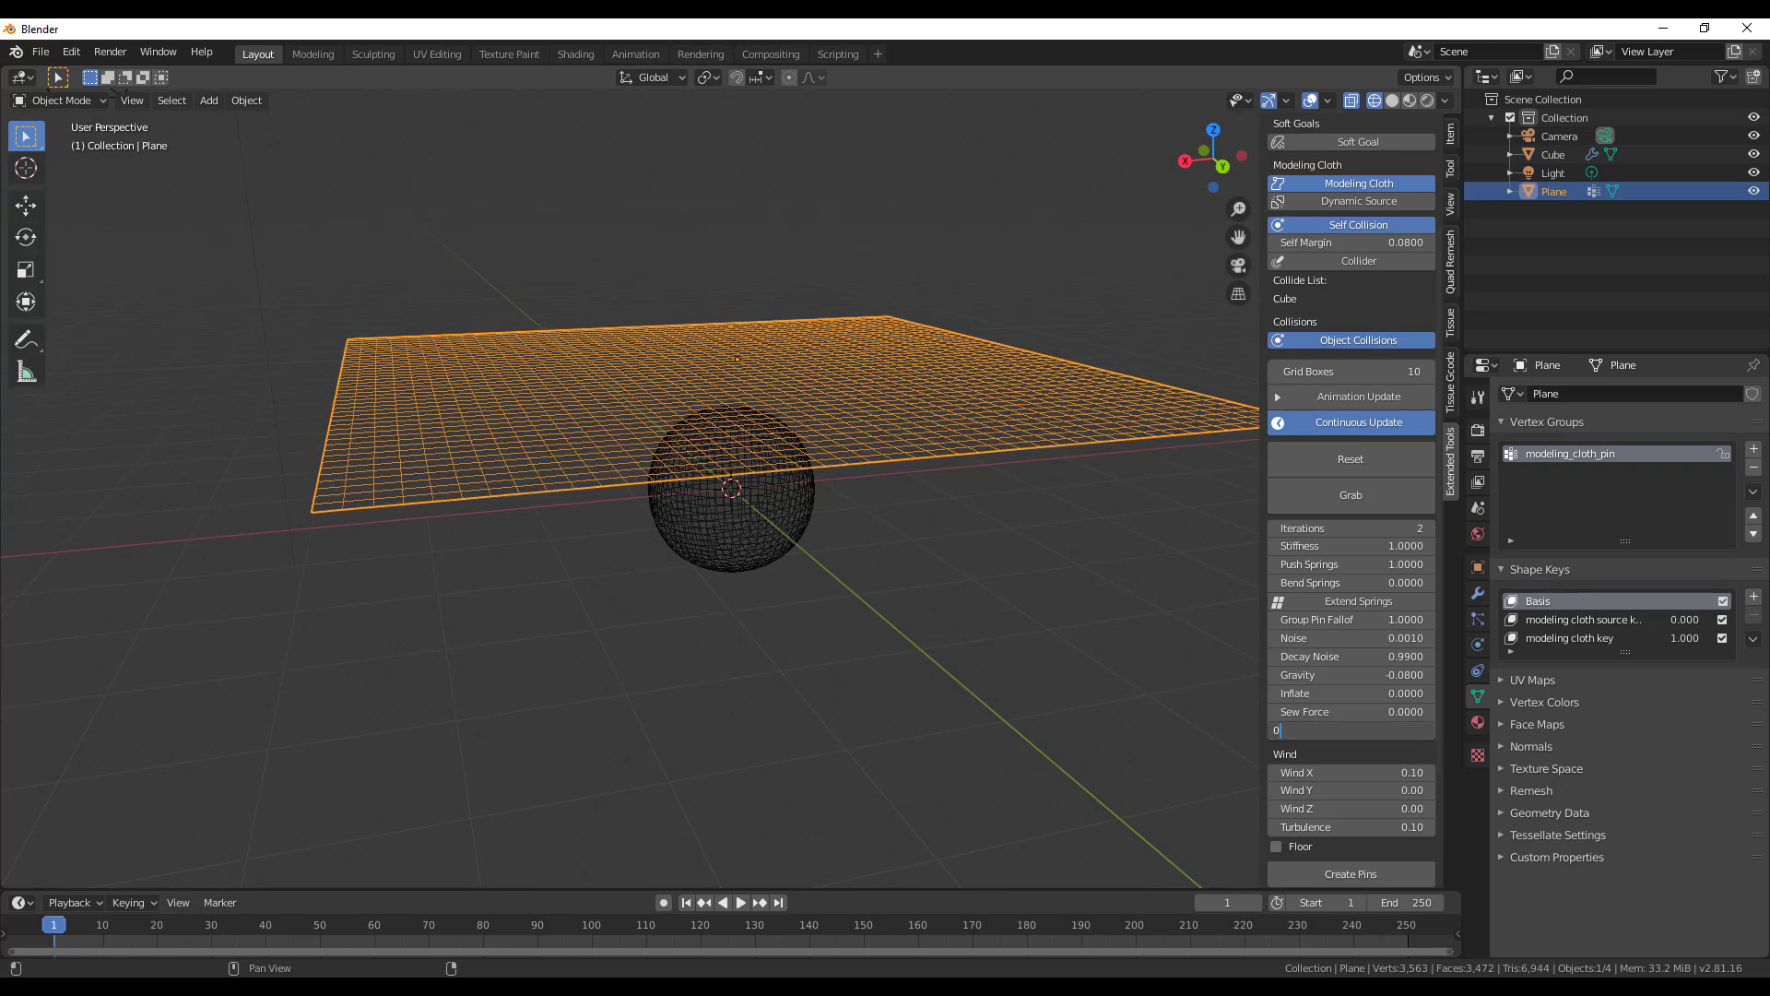
key(Return)
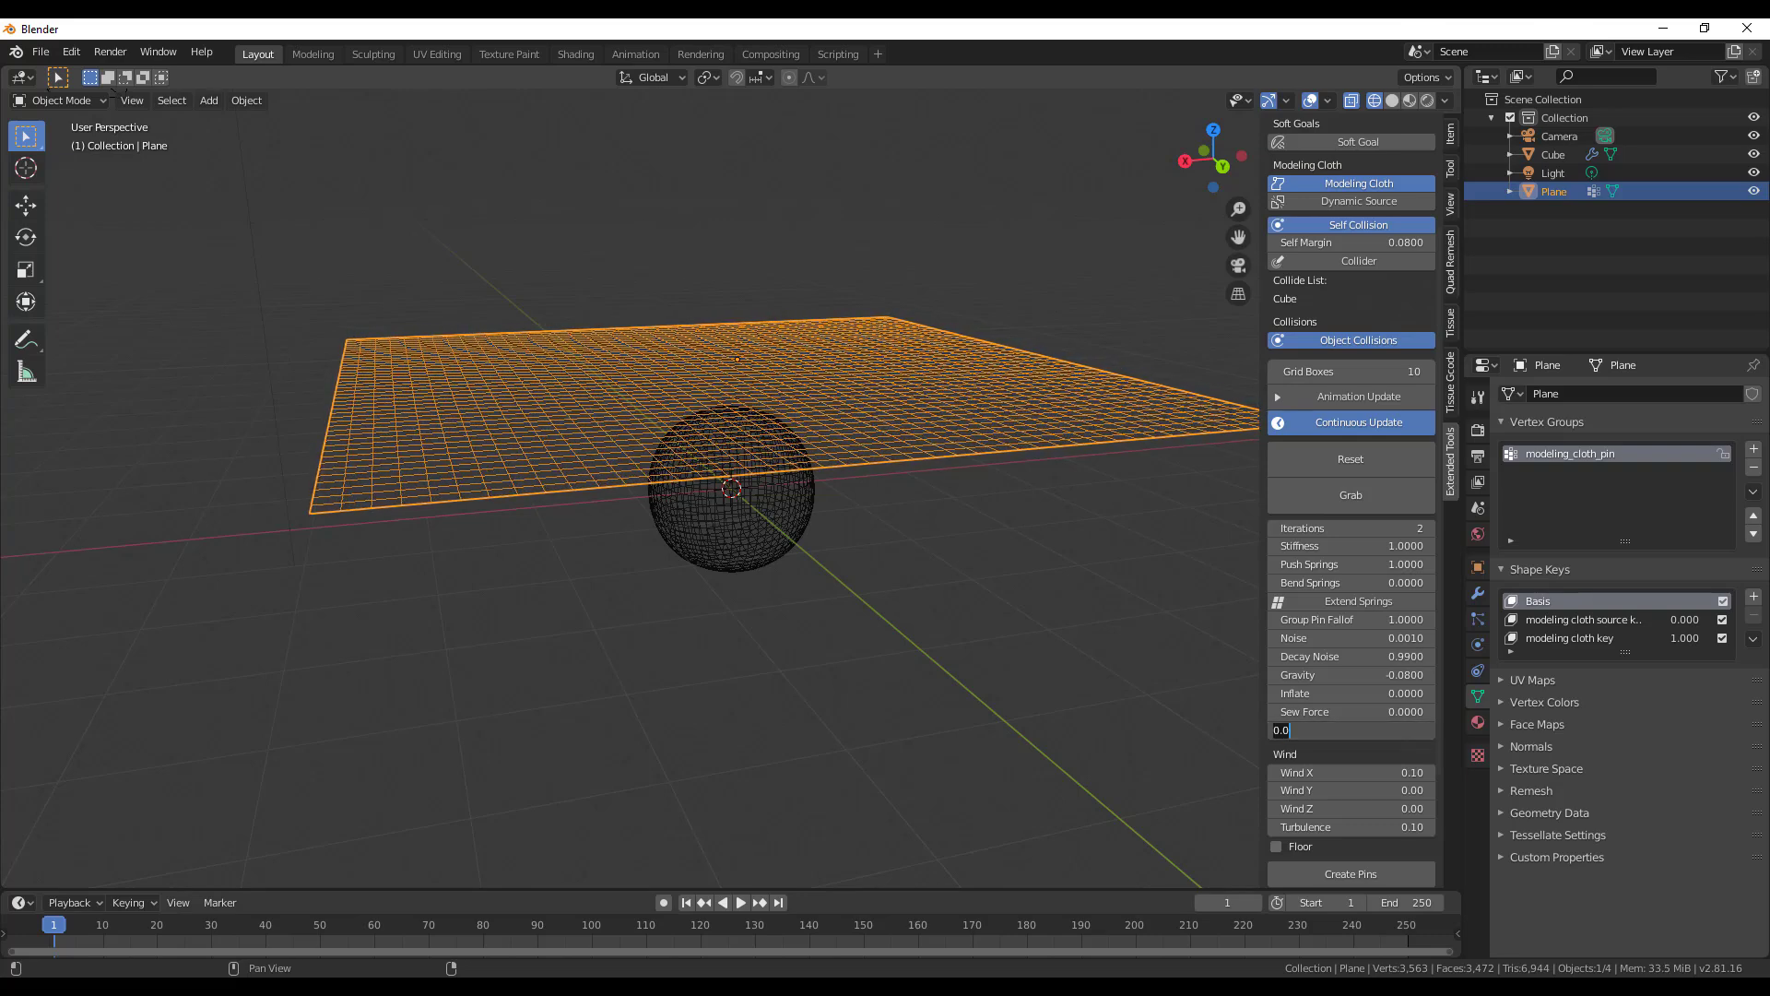
text(8)
key(Return)
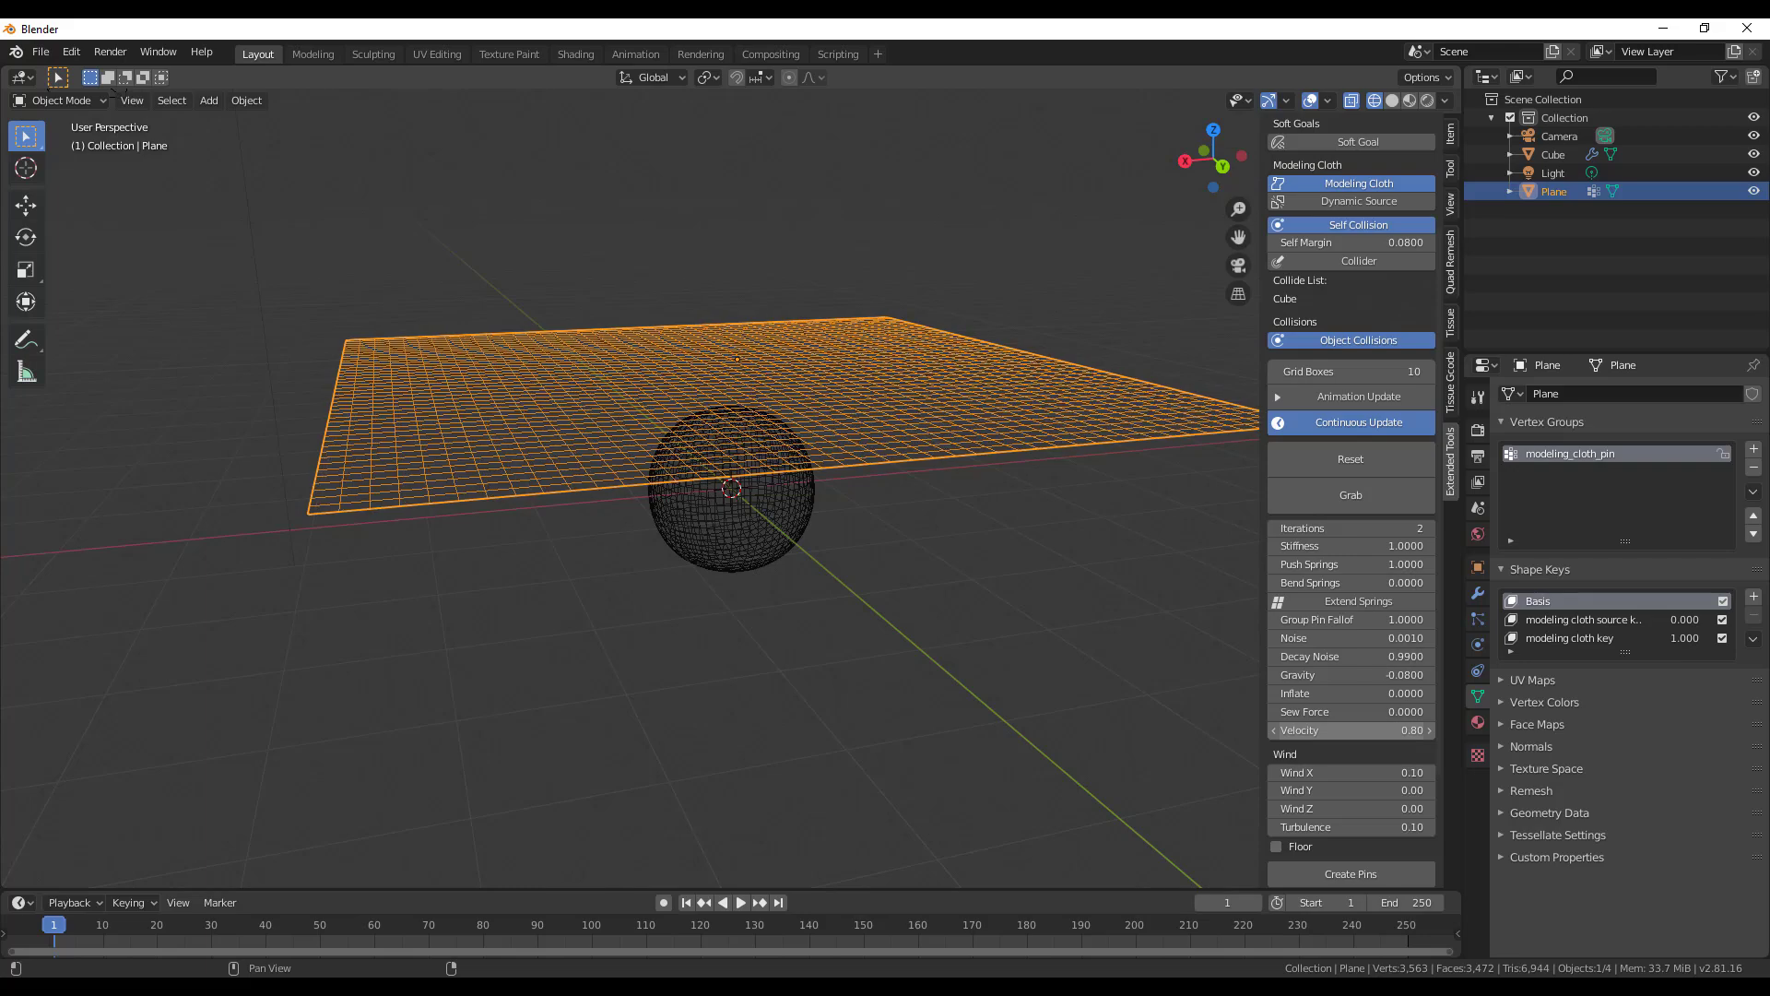
Set the cloth's gravity to 0.02.
double_click(1403, 675)
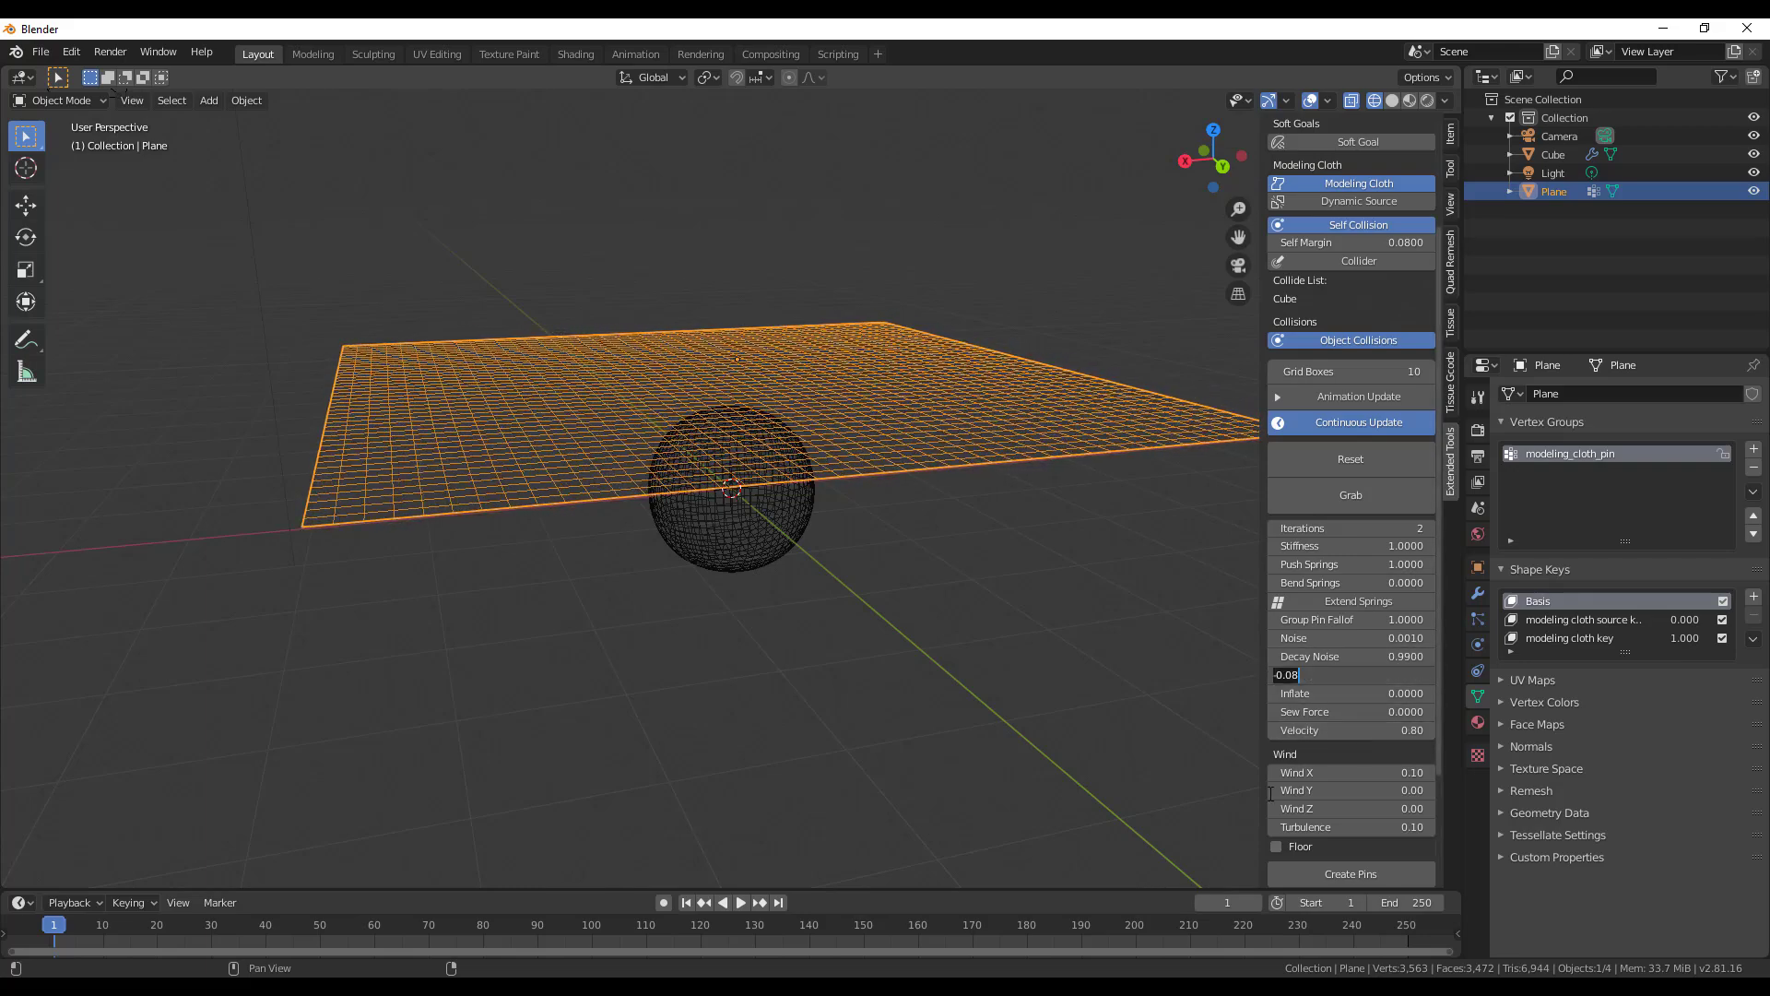
key(ctrl+a)
text(0.02)
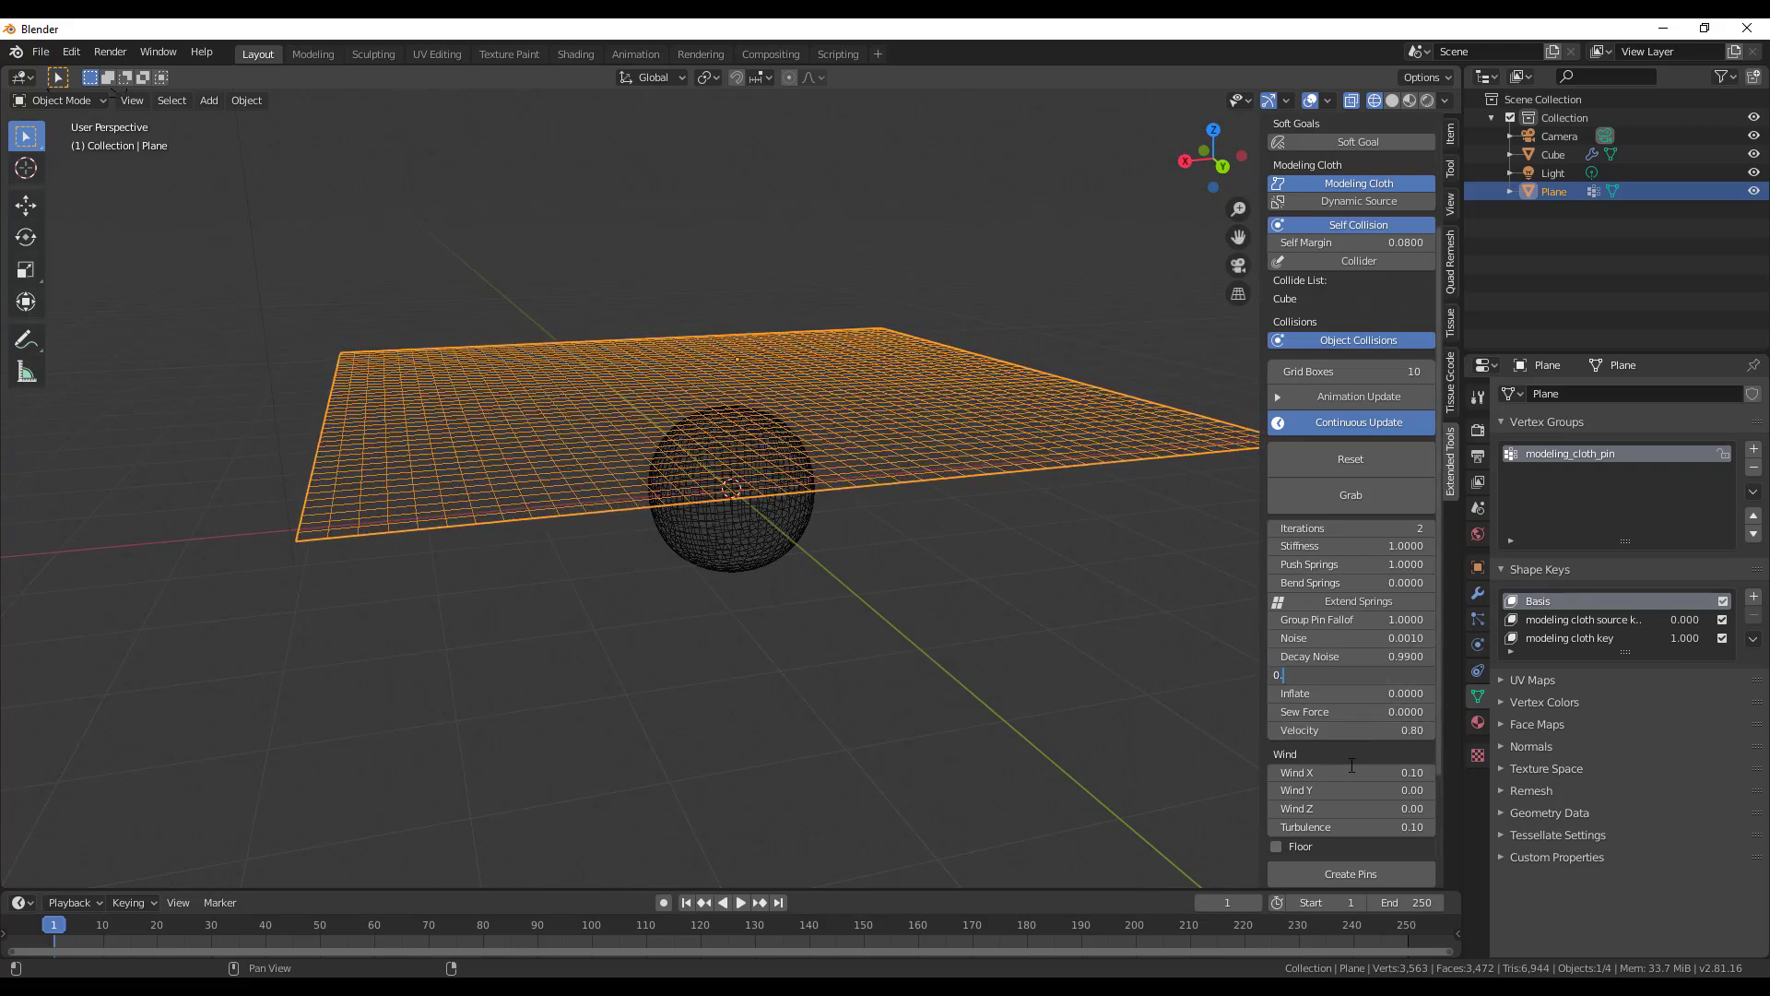
key(Return)
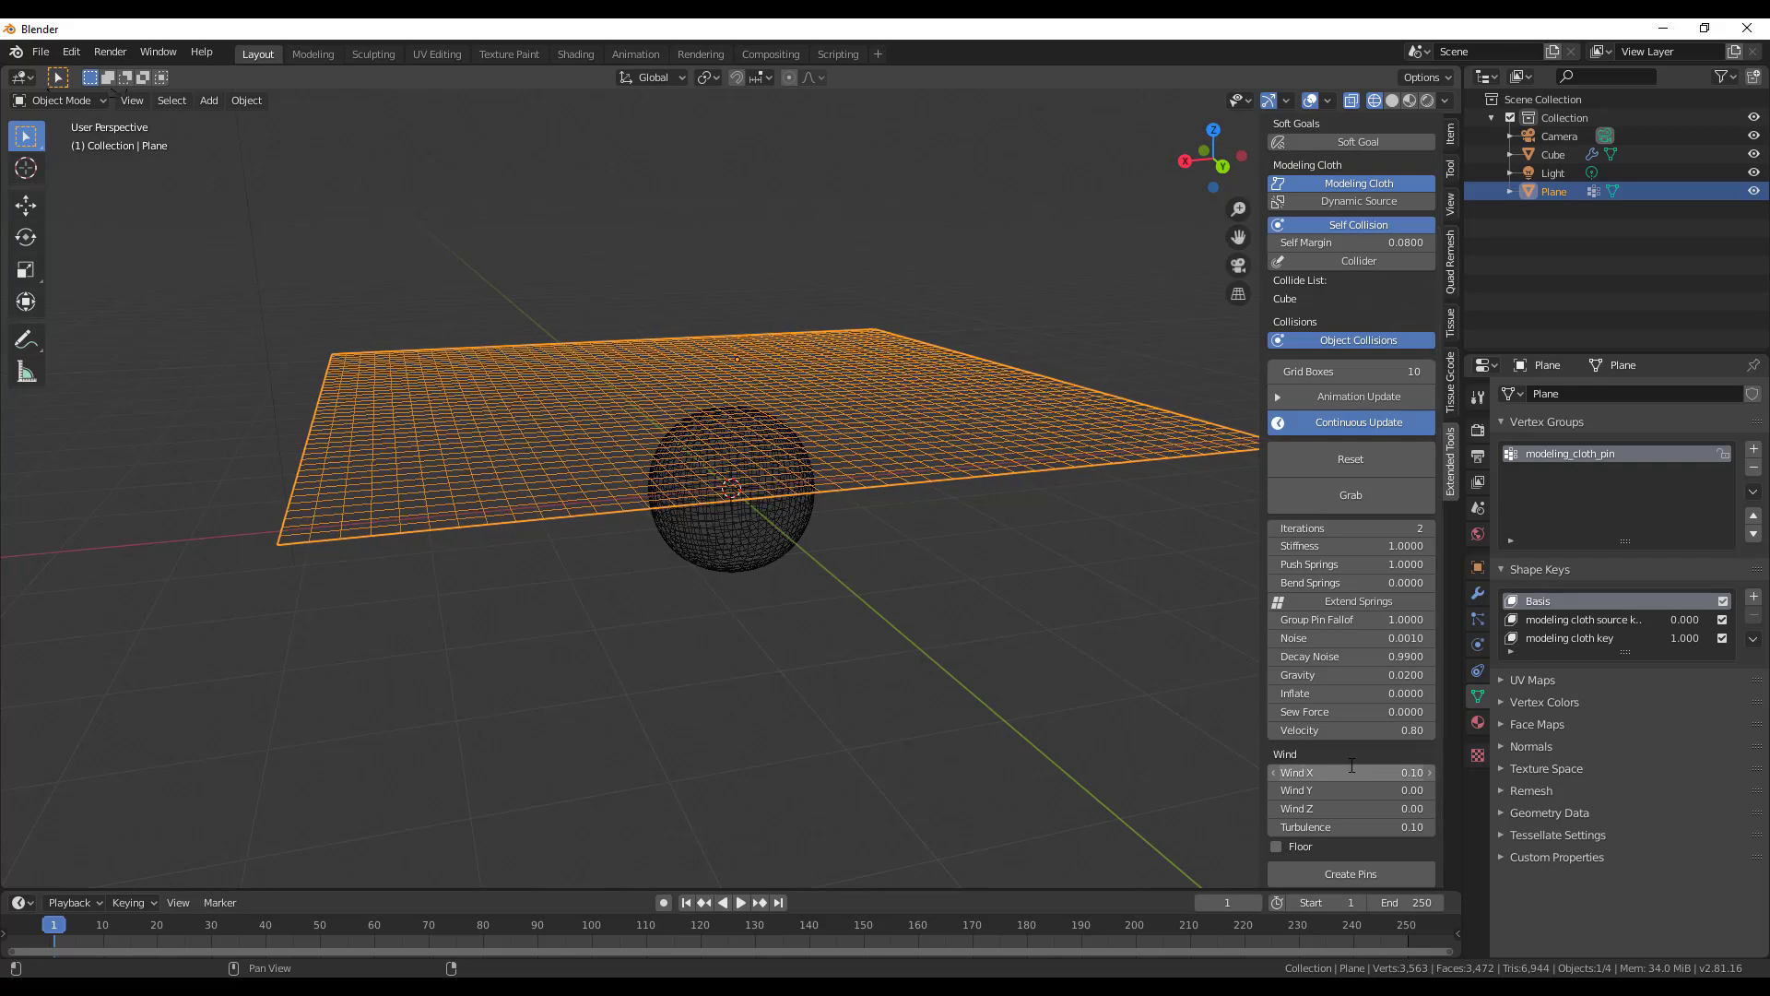
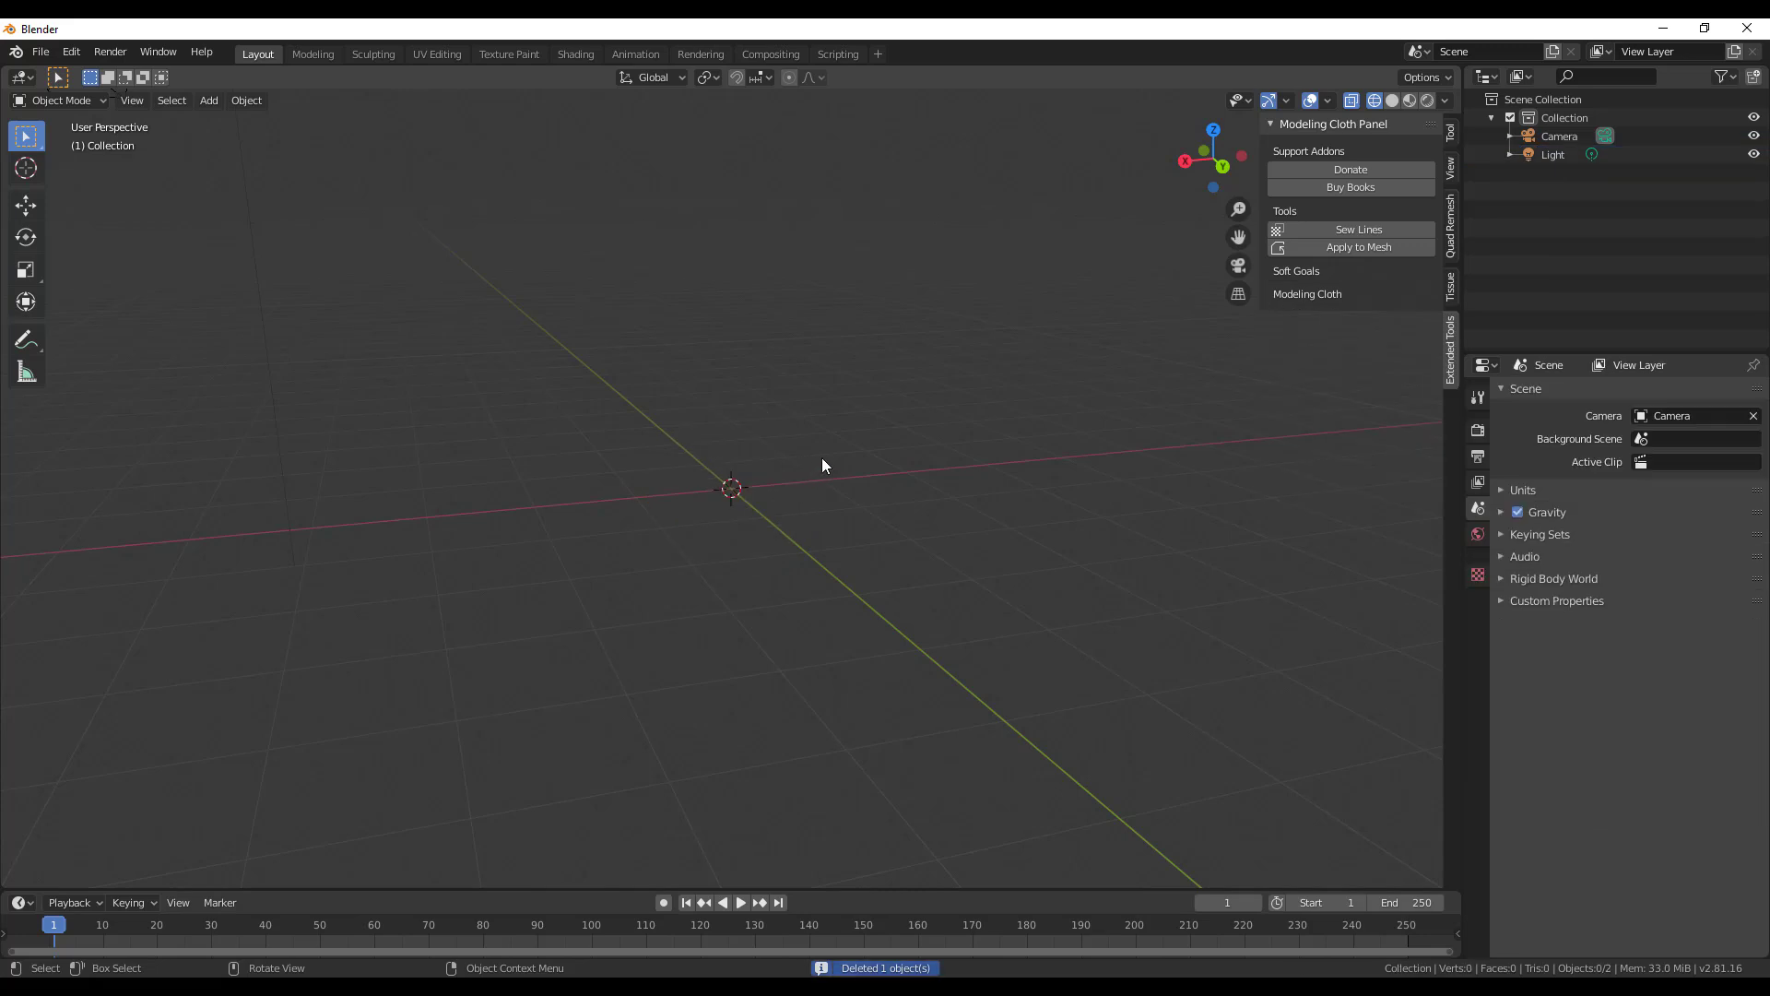
Add a torus mesh with a major radius of 1.4 m and increase its minor radius to thicken the ring.
key(shift+a)
click(939, 433)
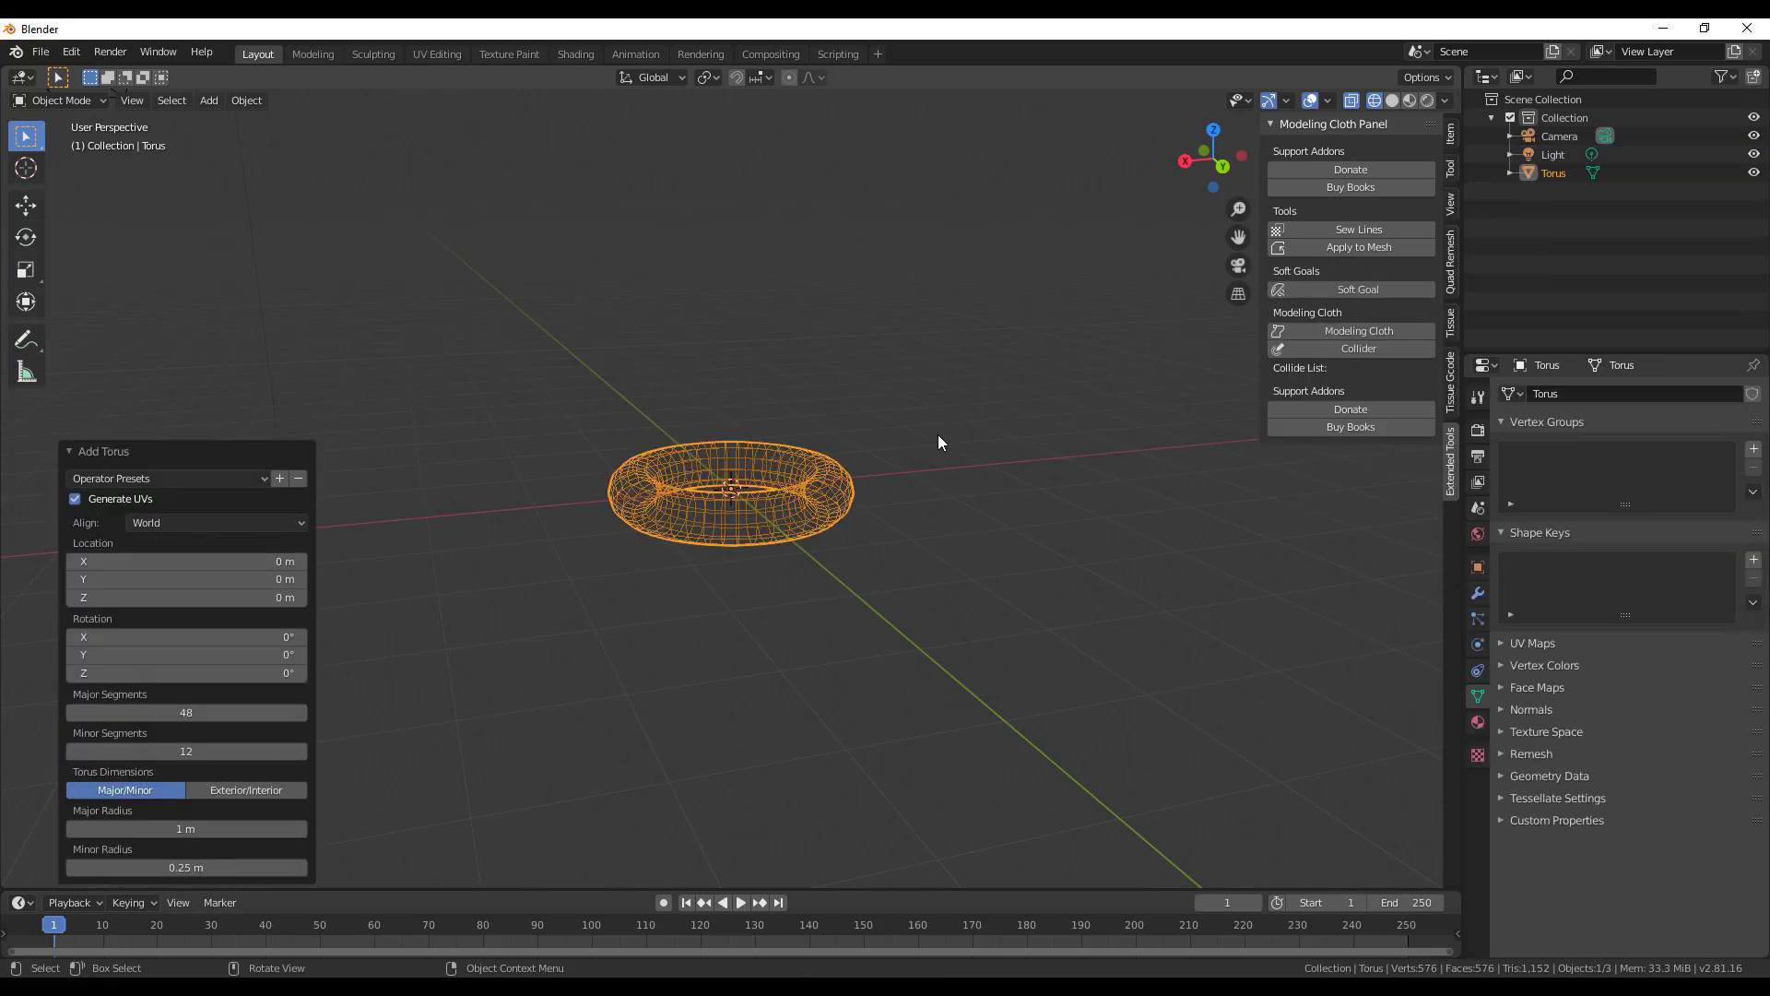
drag(218, 828, 284, 828)
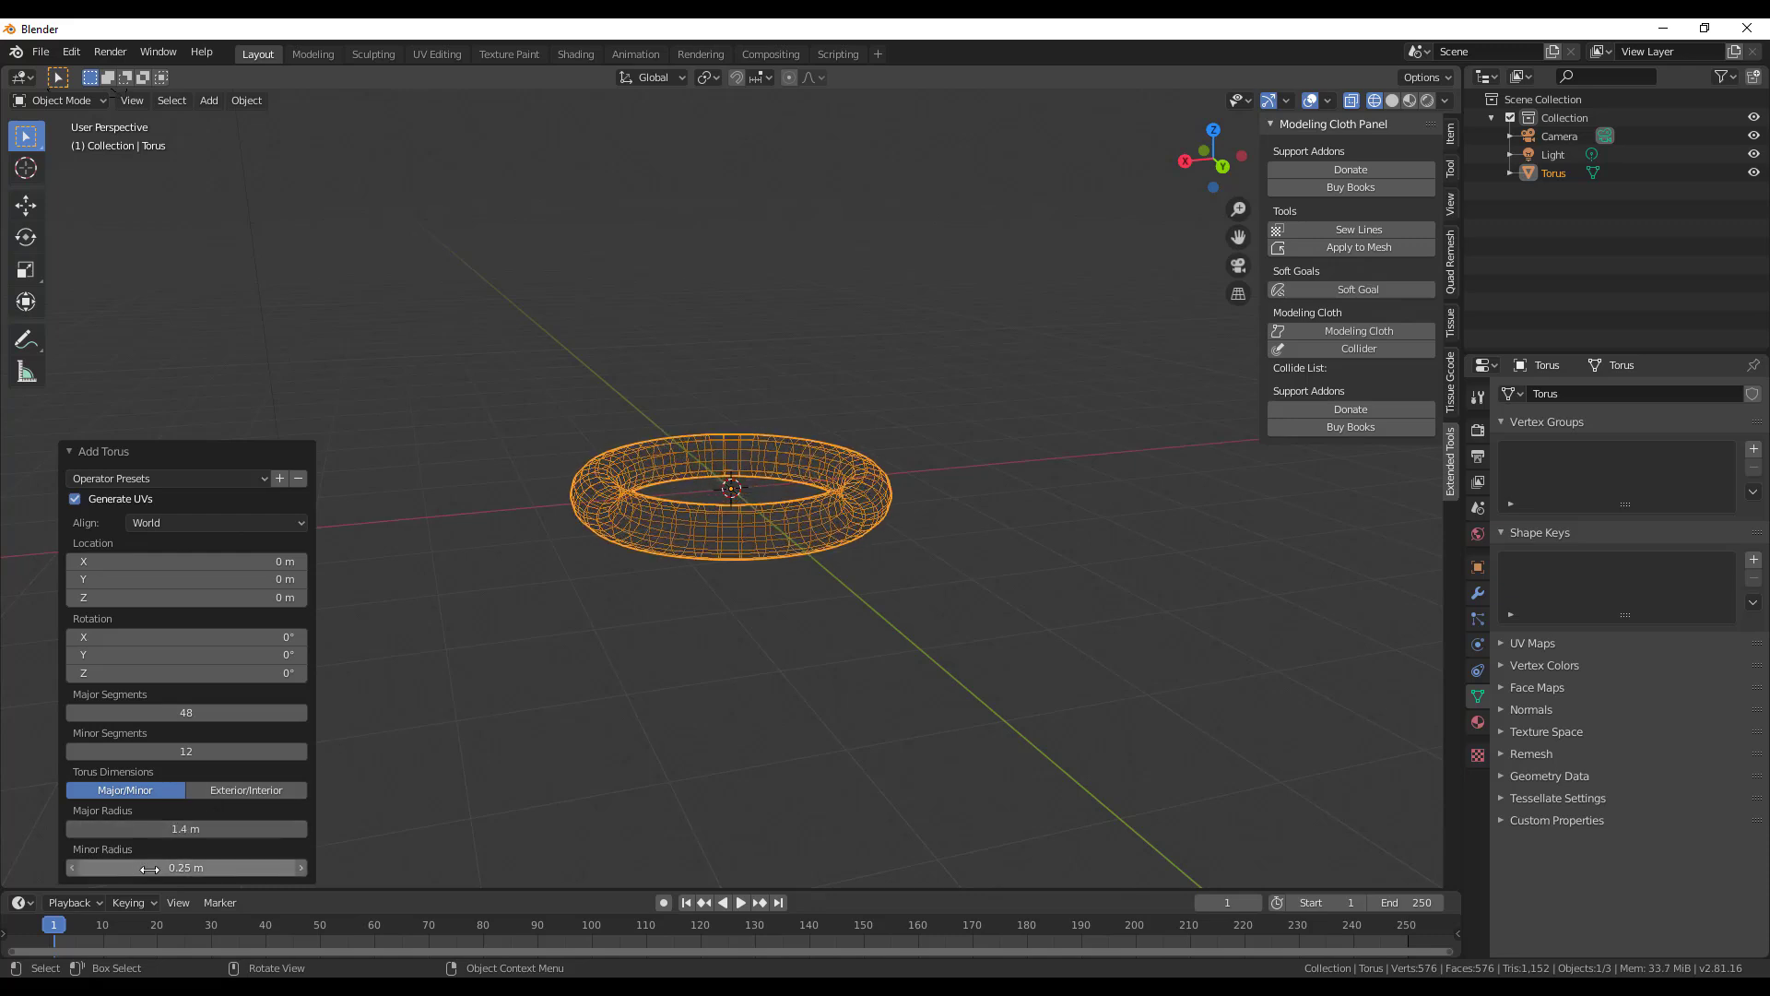
drag(150, 869, 187, 870)
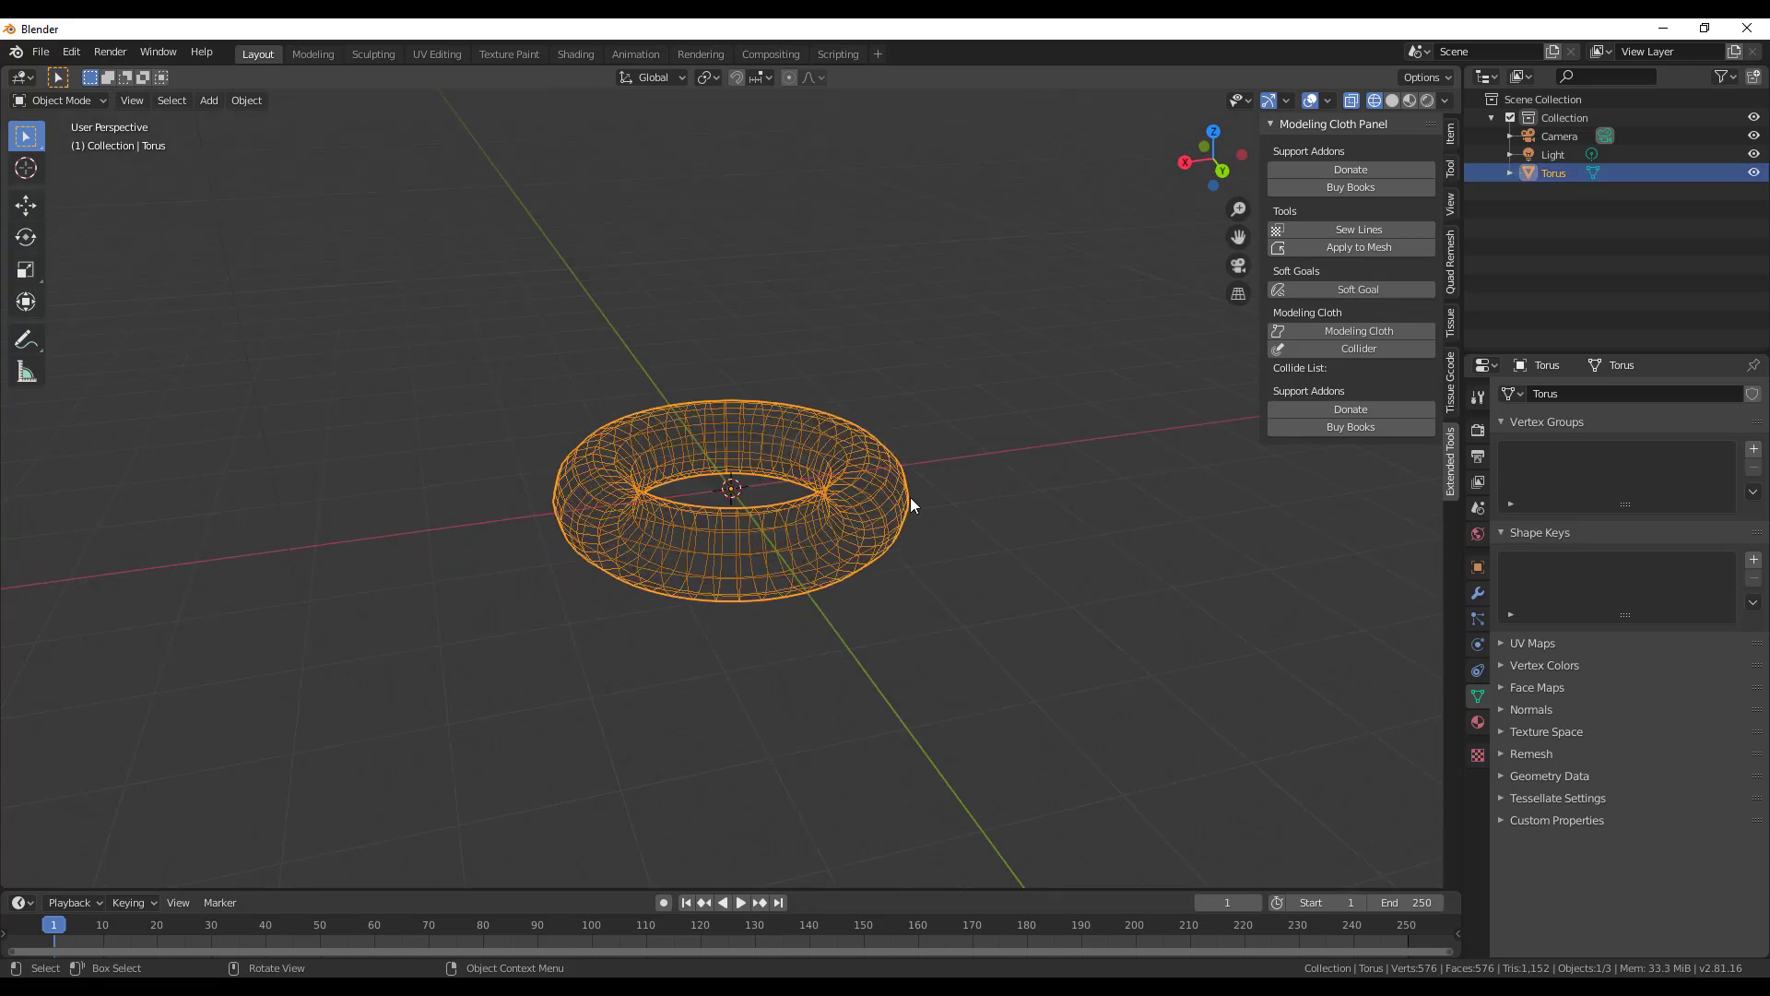
click(1018, 403)
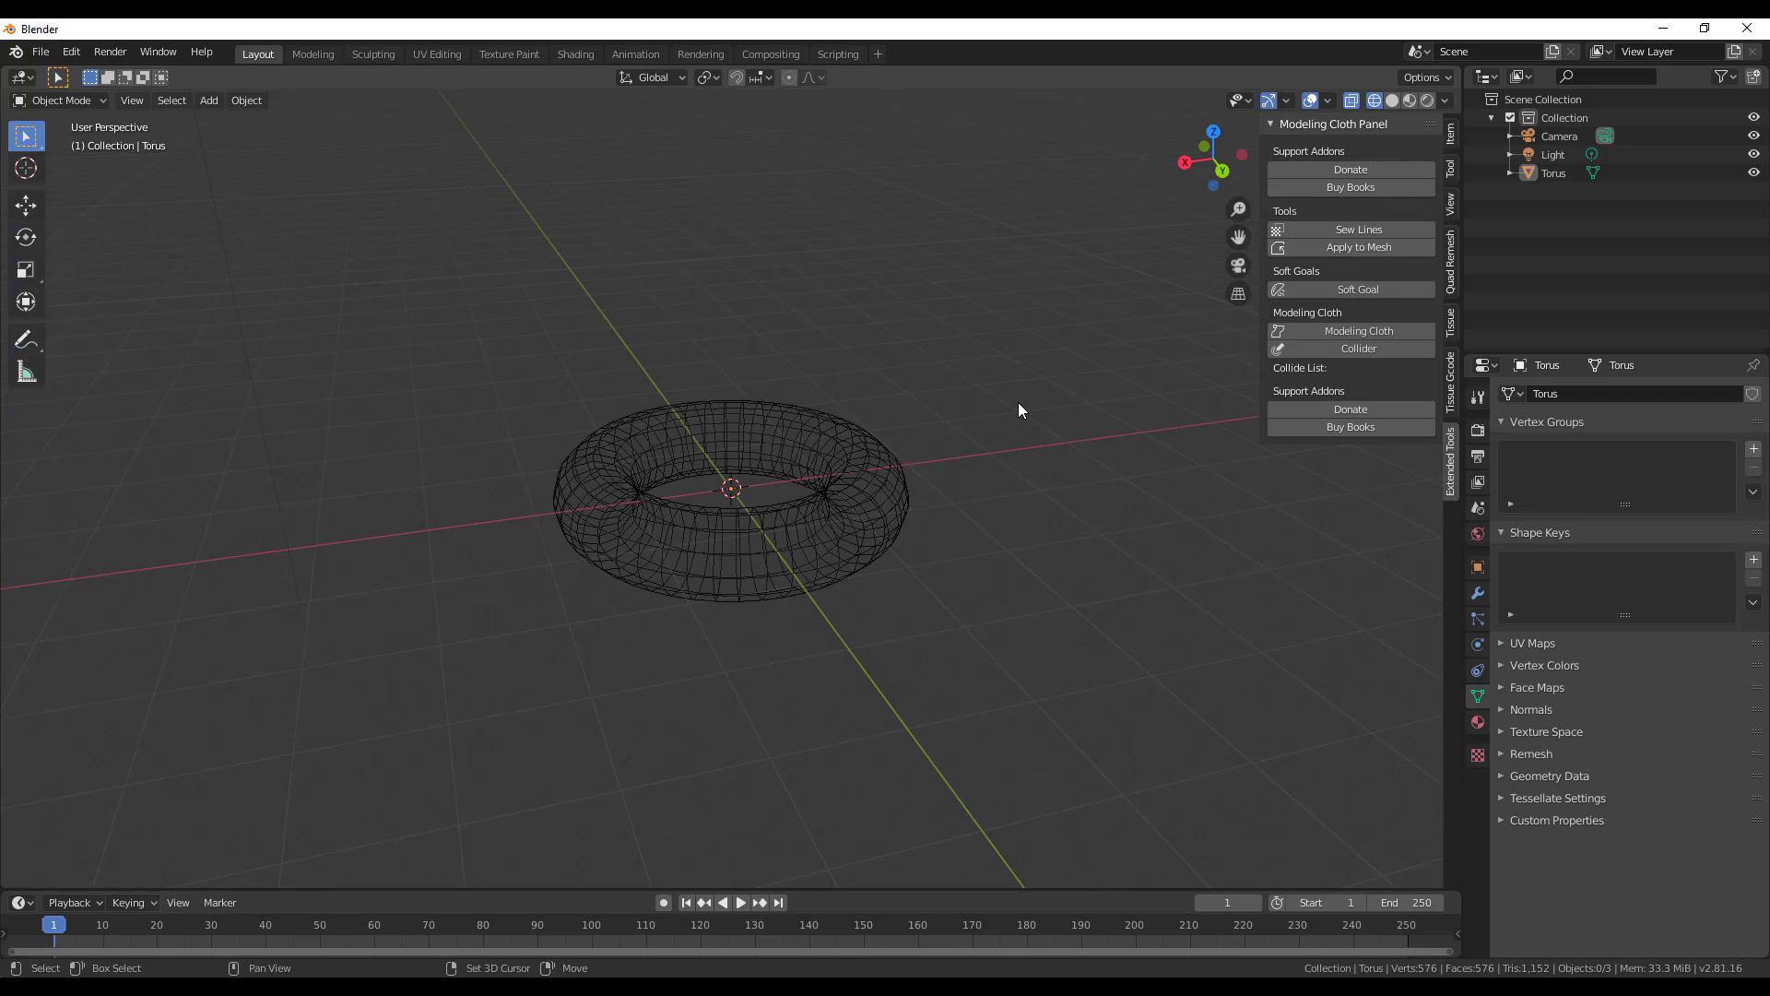
Add a plane at the torus's centre and scale it up to about 4.5 times its size.
key(shift+a)
mouse_move(1018, 402)
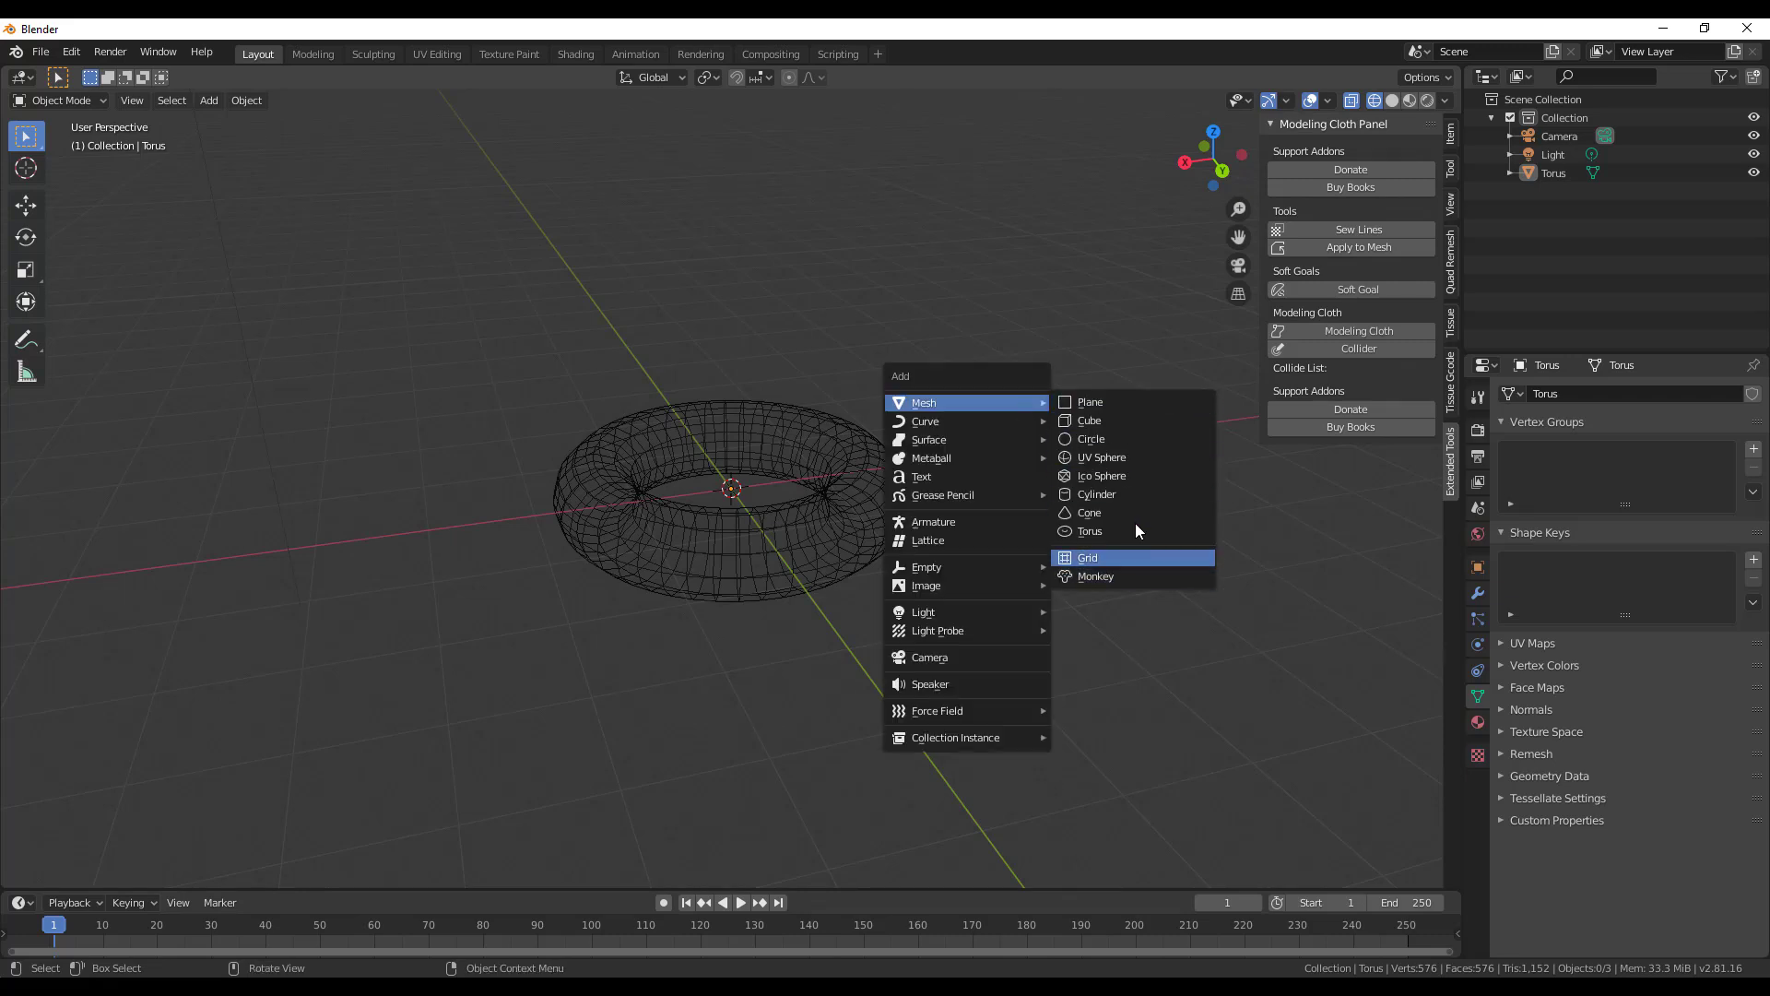
click(1114, 401)
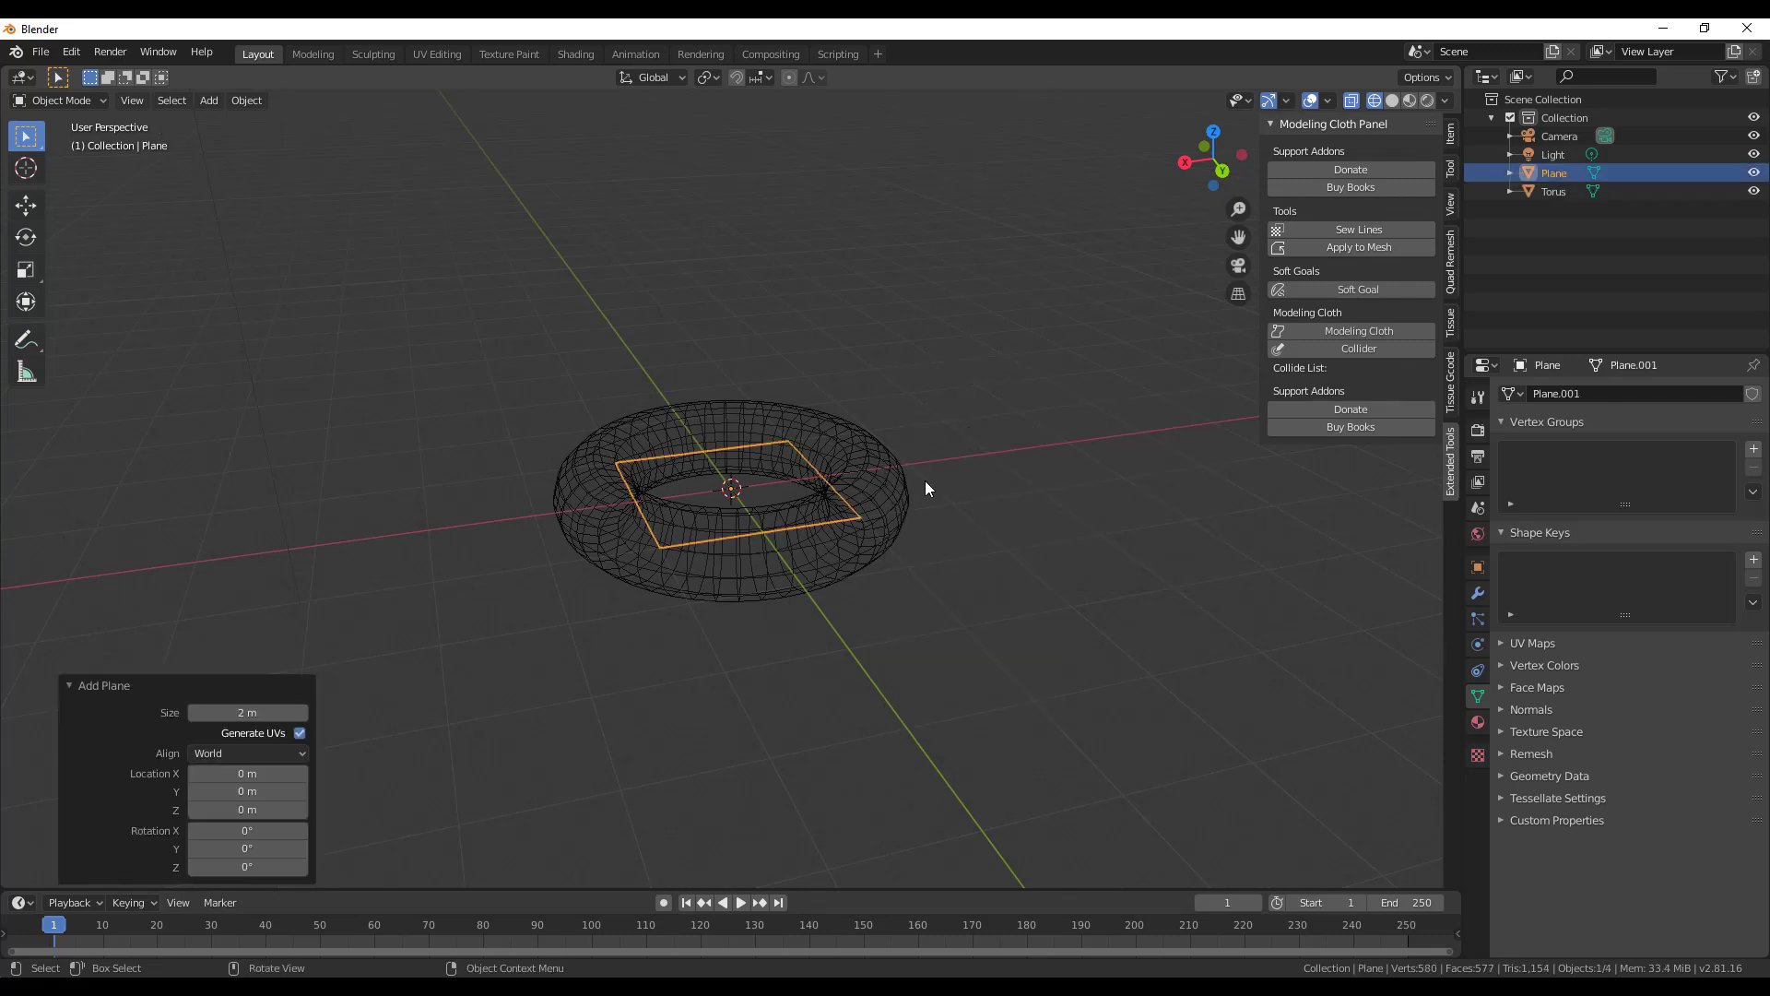
key(s)
key(Return)
middle_drag(399, 603, 417, 535)
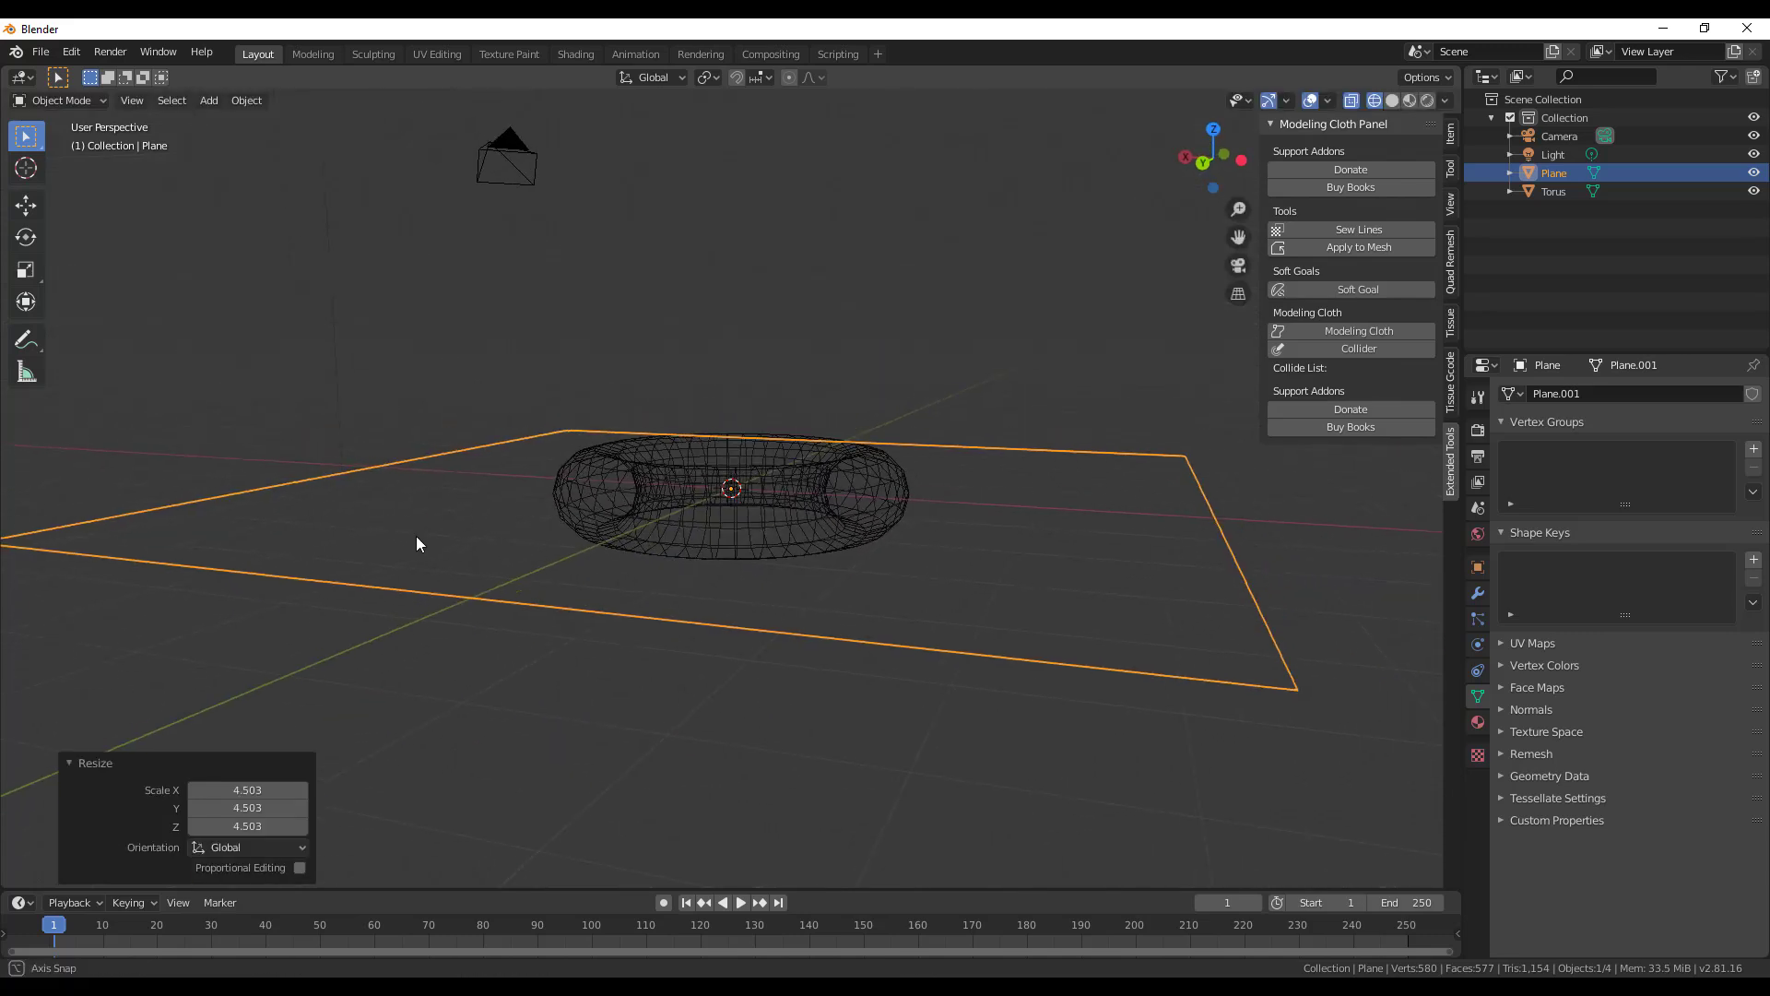
Raise the torus about 0.77 m along Z above the plane and switch the viewport to solid shading.
click(630, 524)
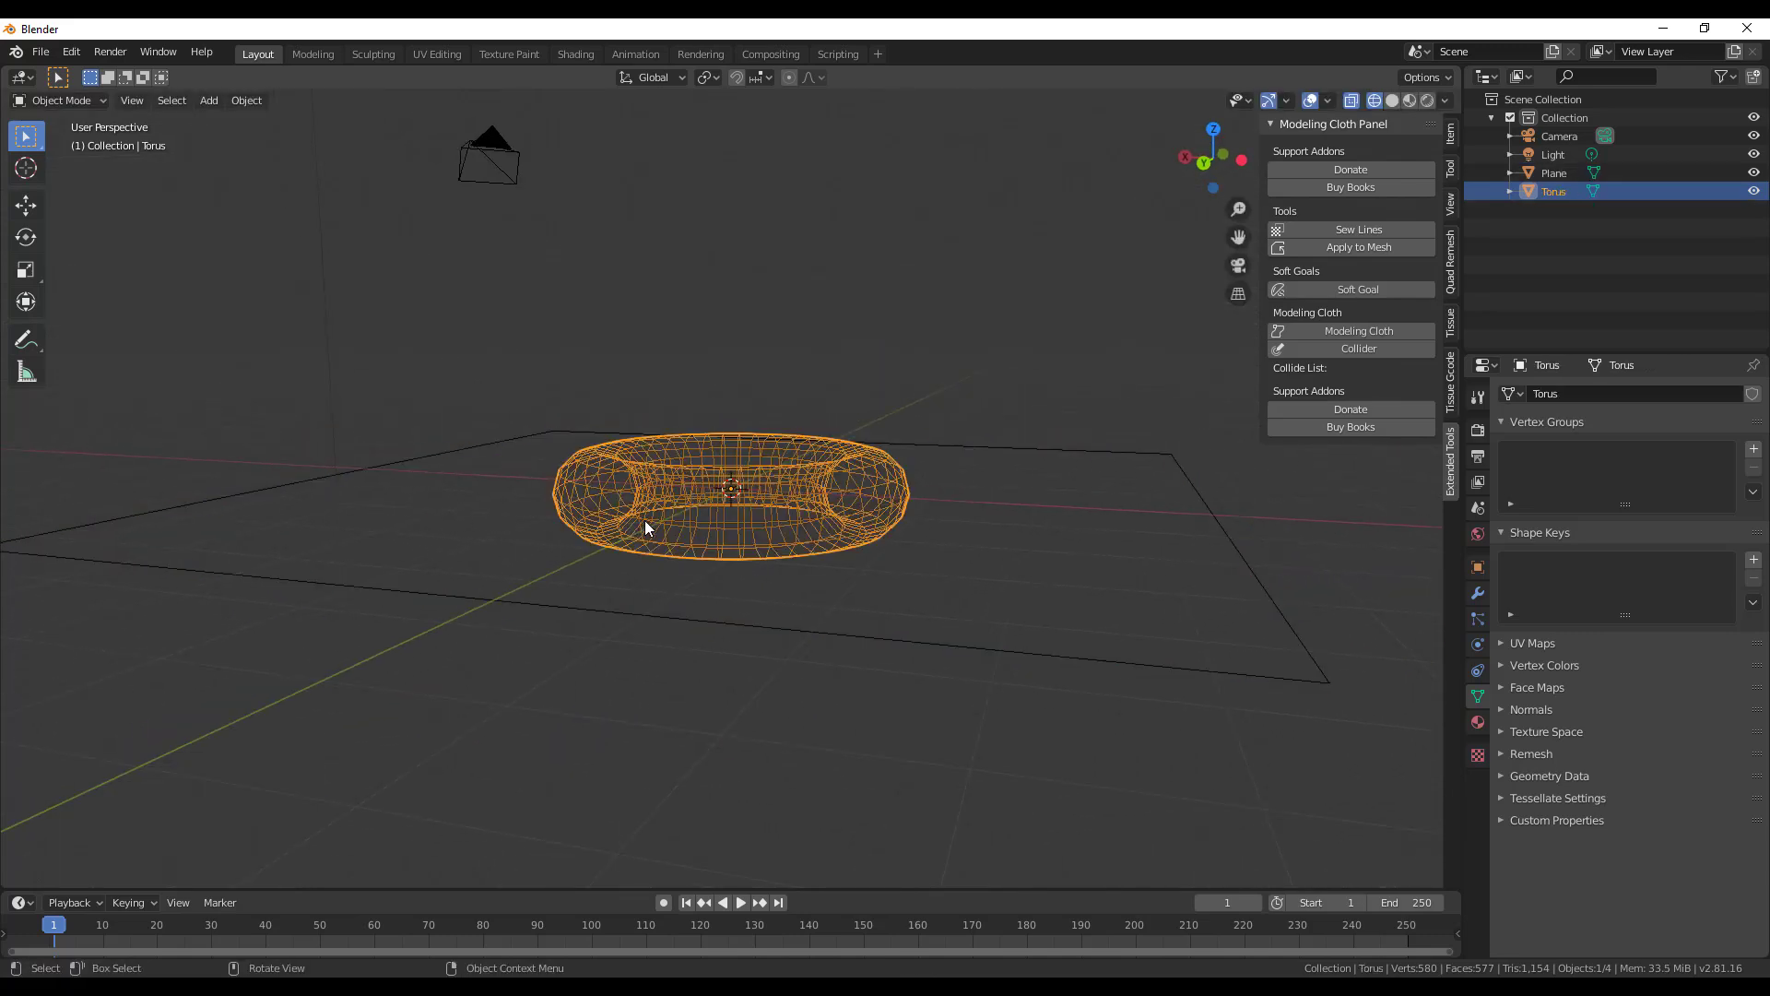
key(g)
key(z)
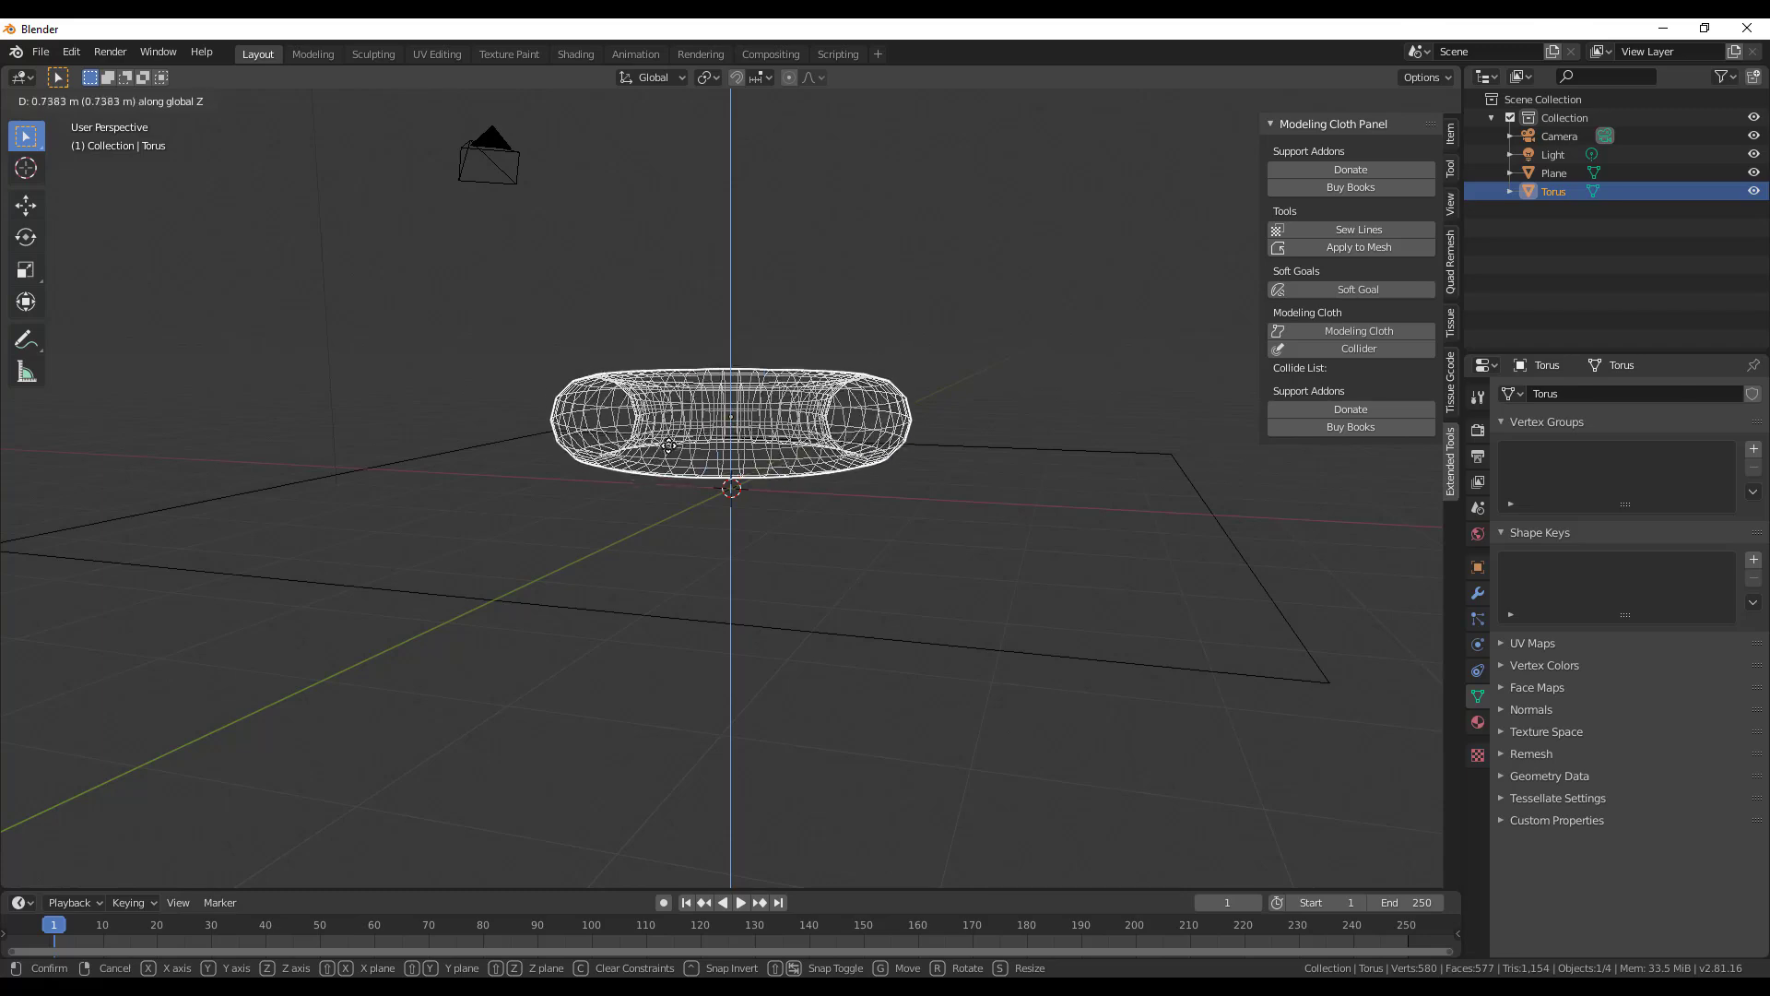
click(669, 443)
middle_drag(781, 512, 811, 473)
scroll(811, 473, up, 4)
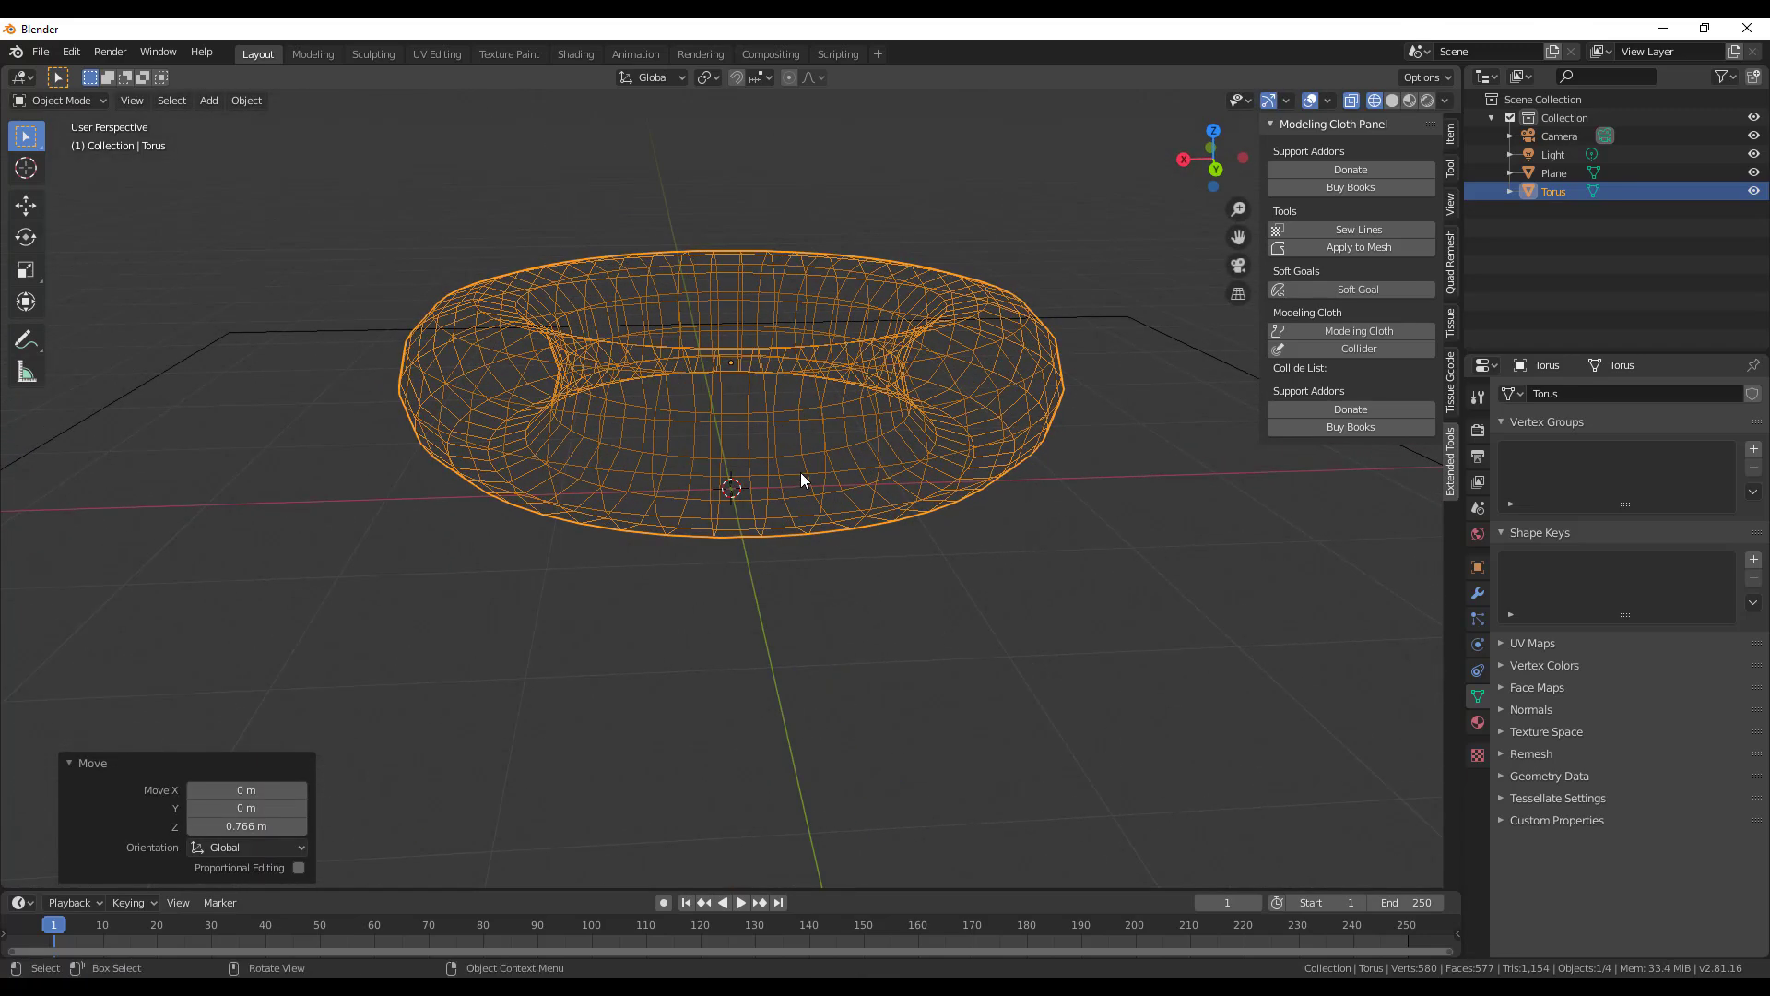
key(z)
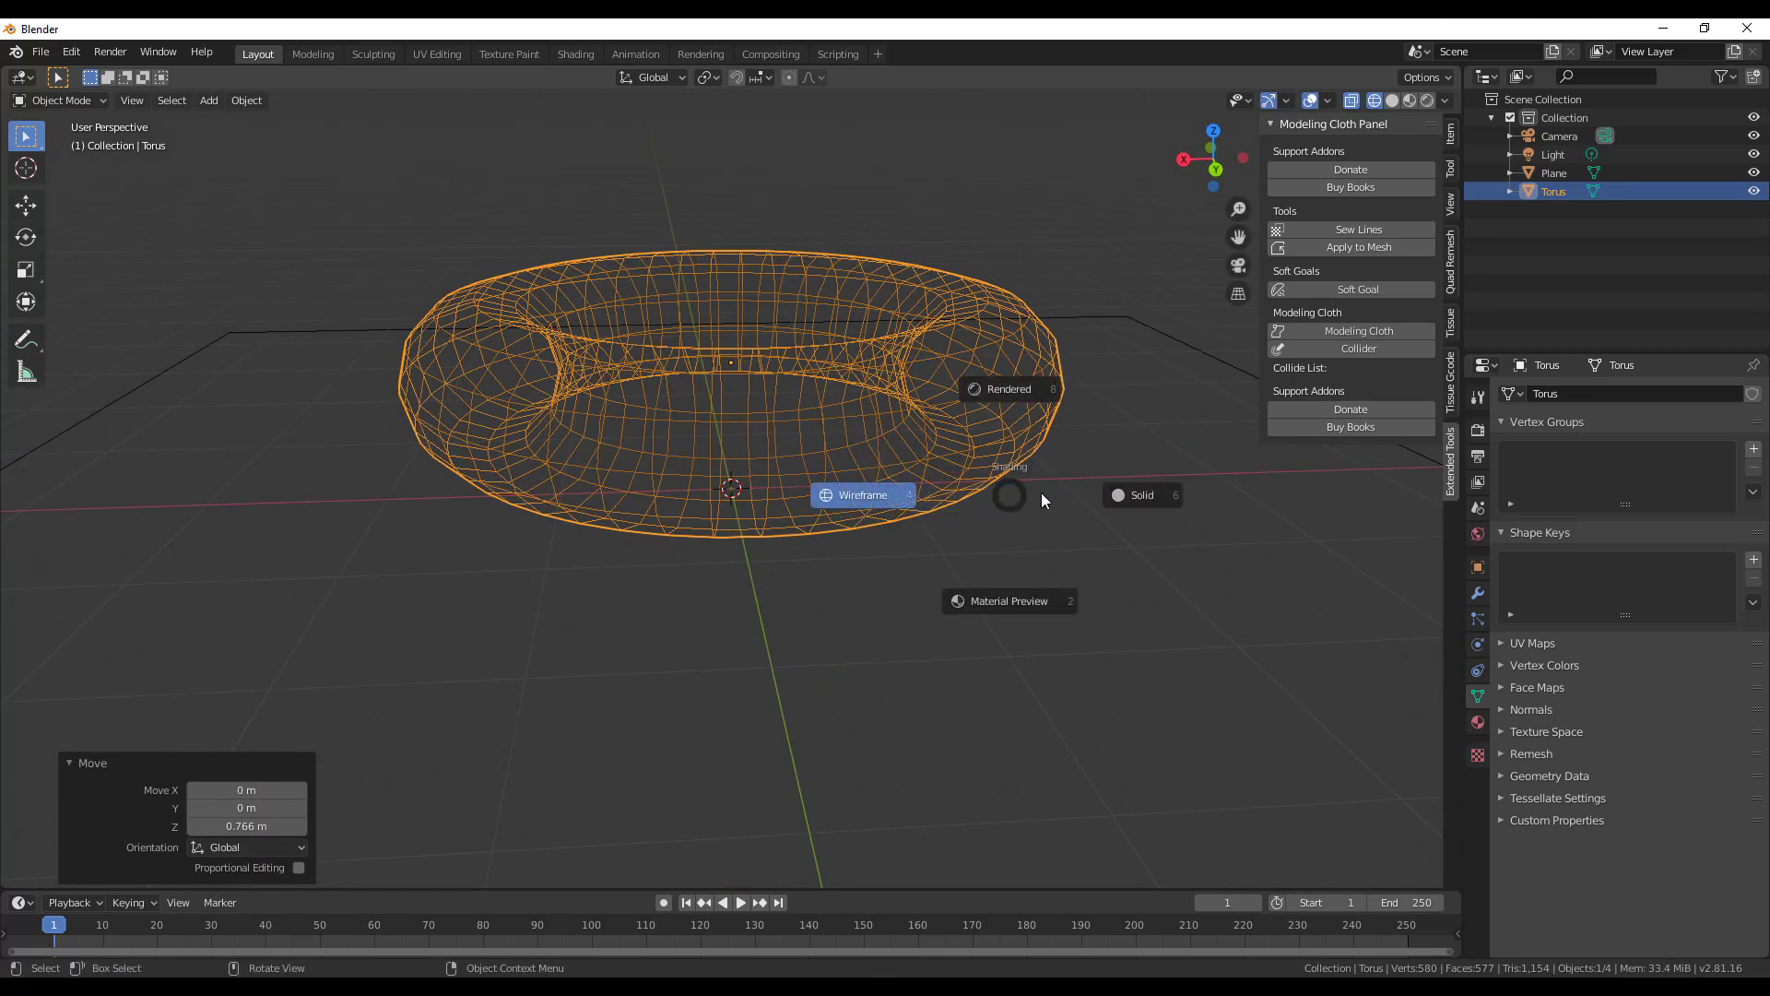
click(1167, 496)
scroll(881, 517, down, 4)
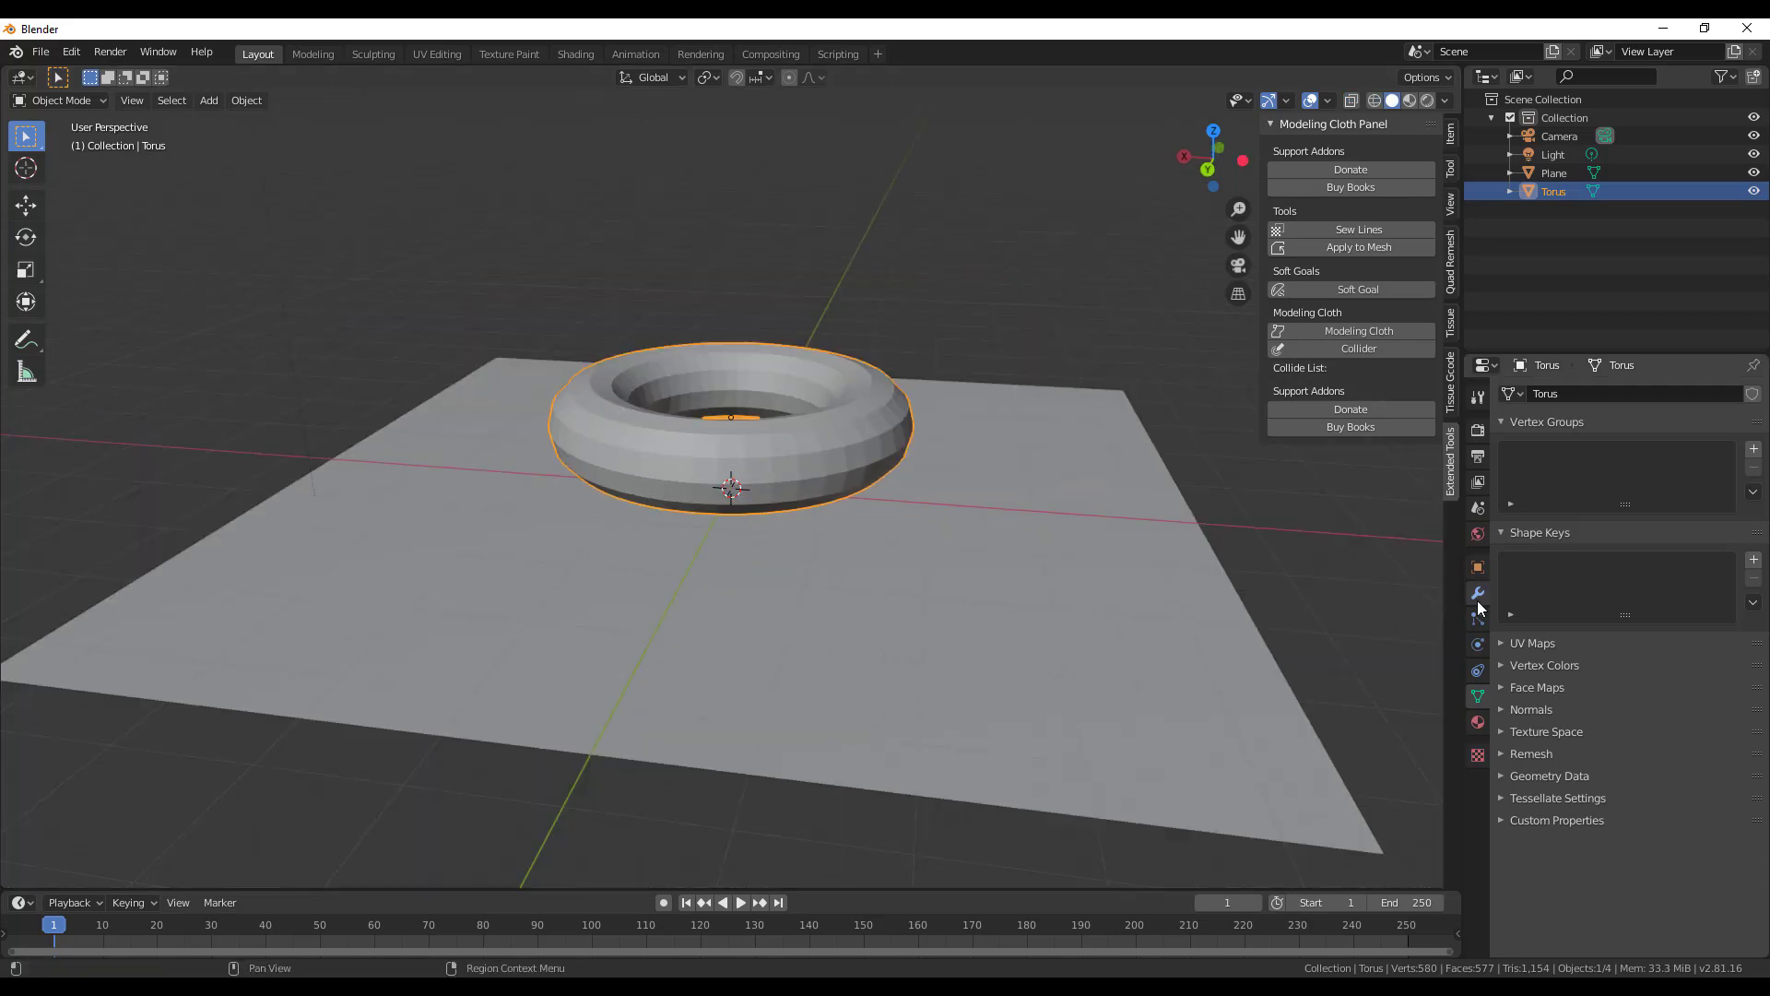
Add a Subdivision Surface modifier to the torus and apply it.
click(1479, 599)
click(1571, 392)
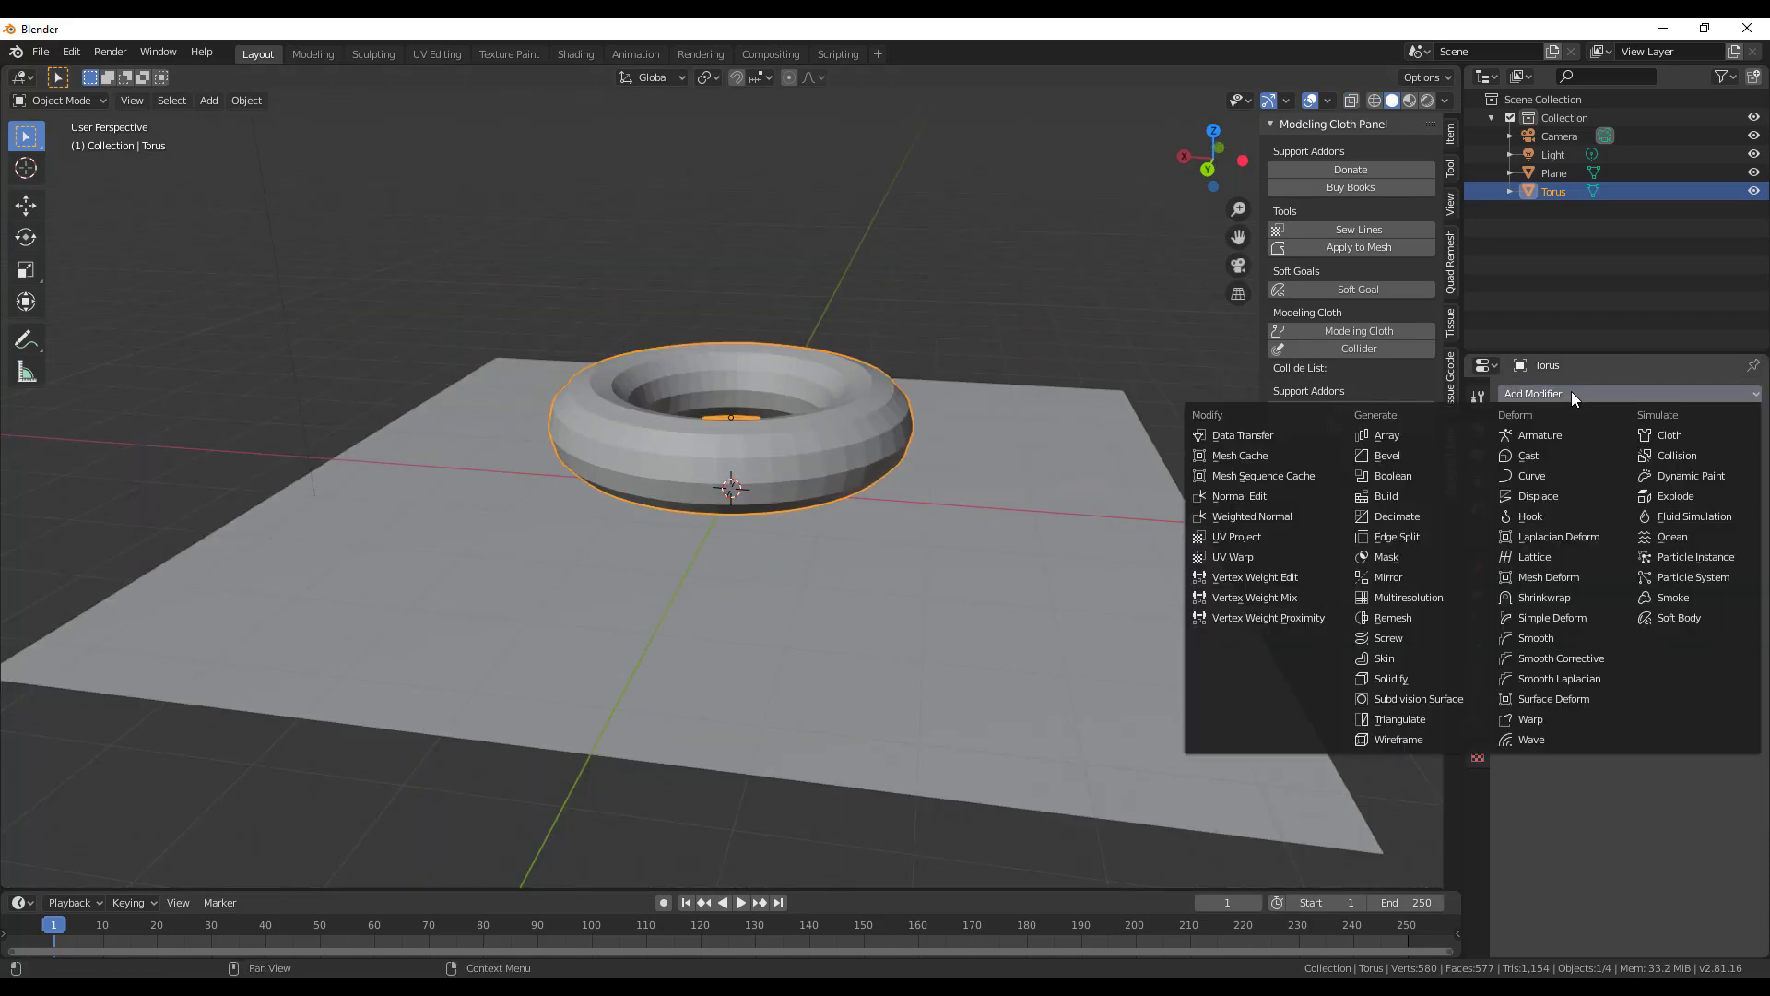
click(1438, 699)
click(1578, 450)
scroll(793, 351, up, 5)
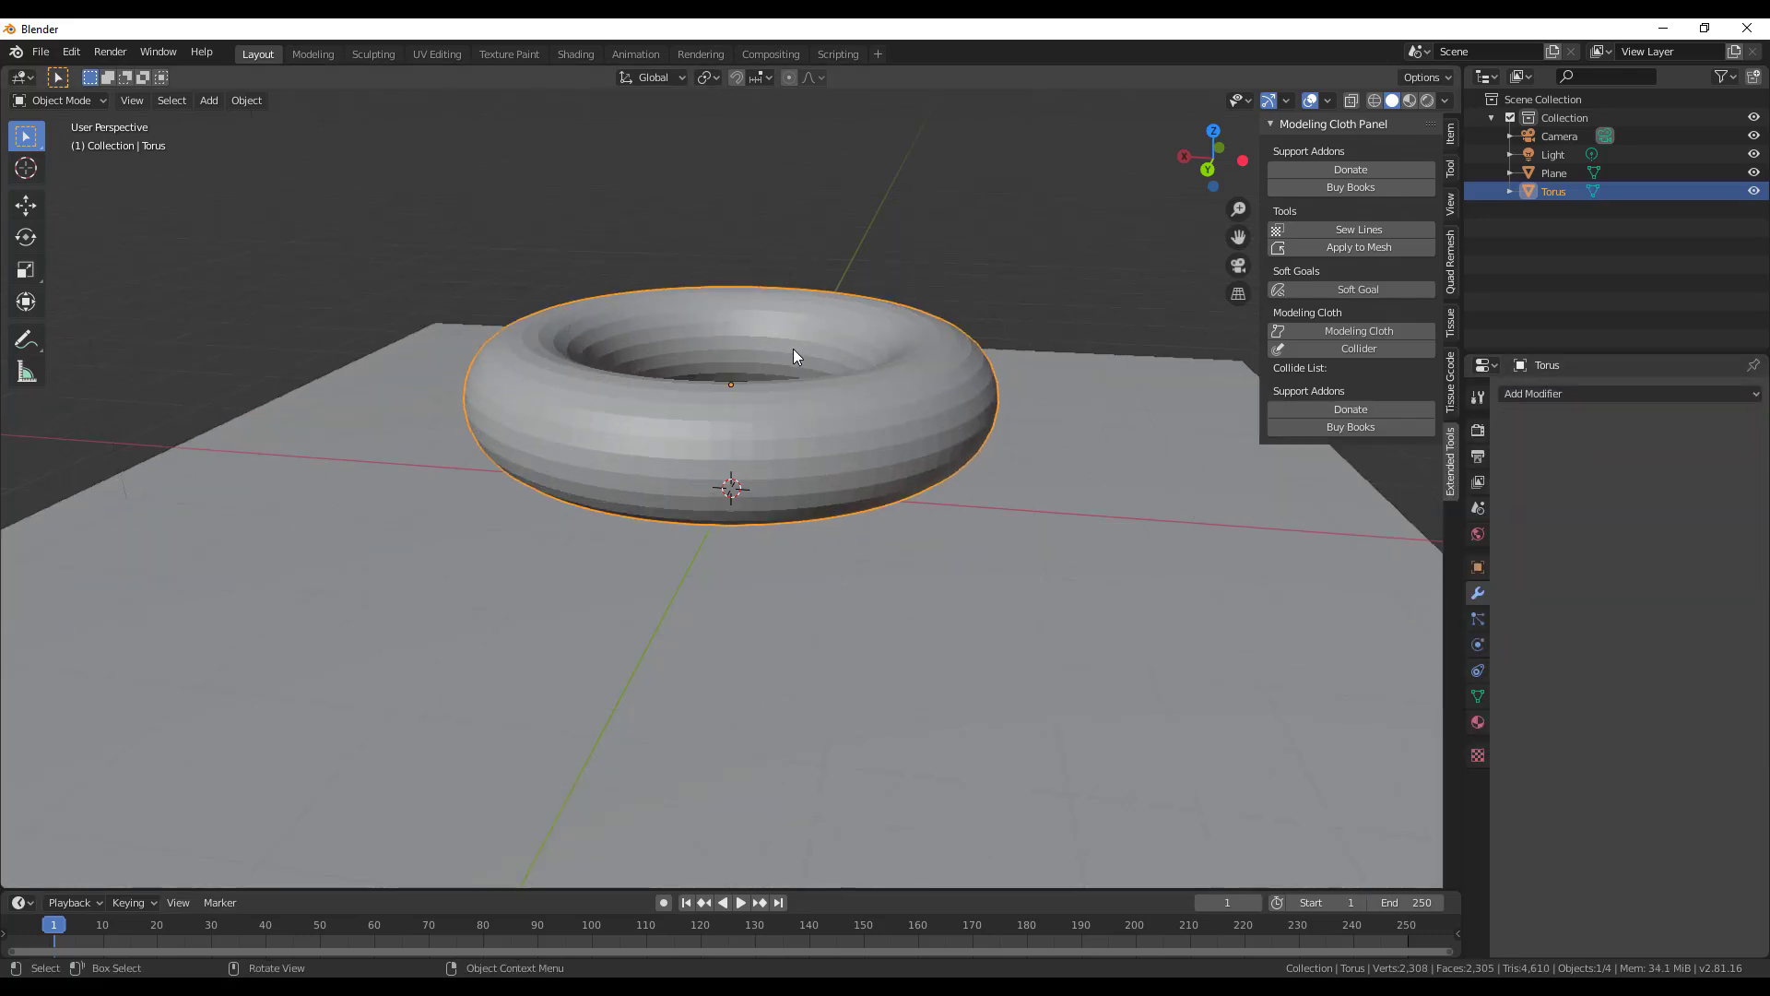
Smooth the torus further by adding and applying a second Subdivision Surface modifier.
click(1560, 393)
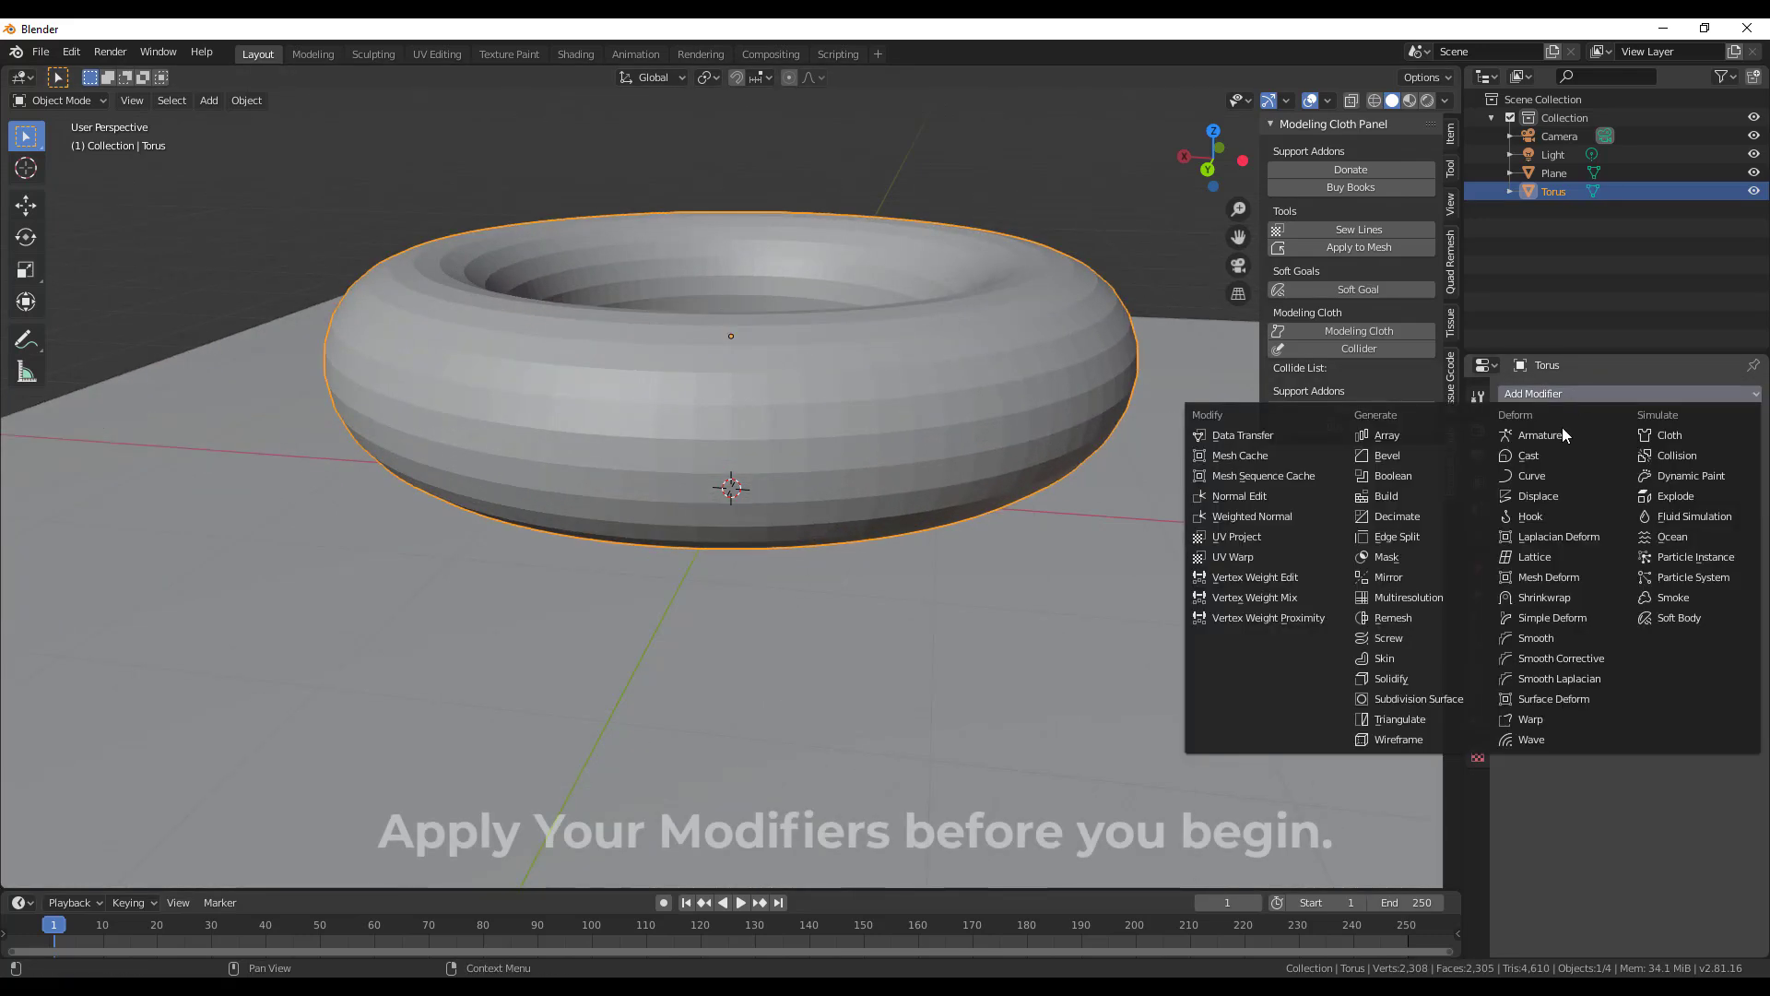
click(1430, 698)
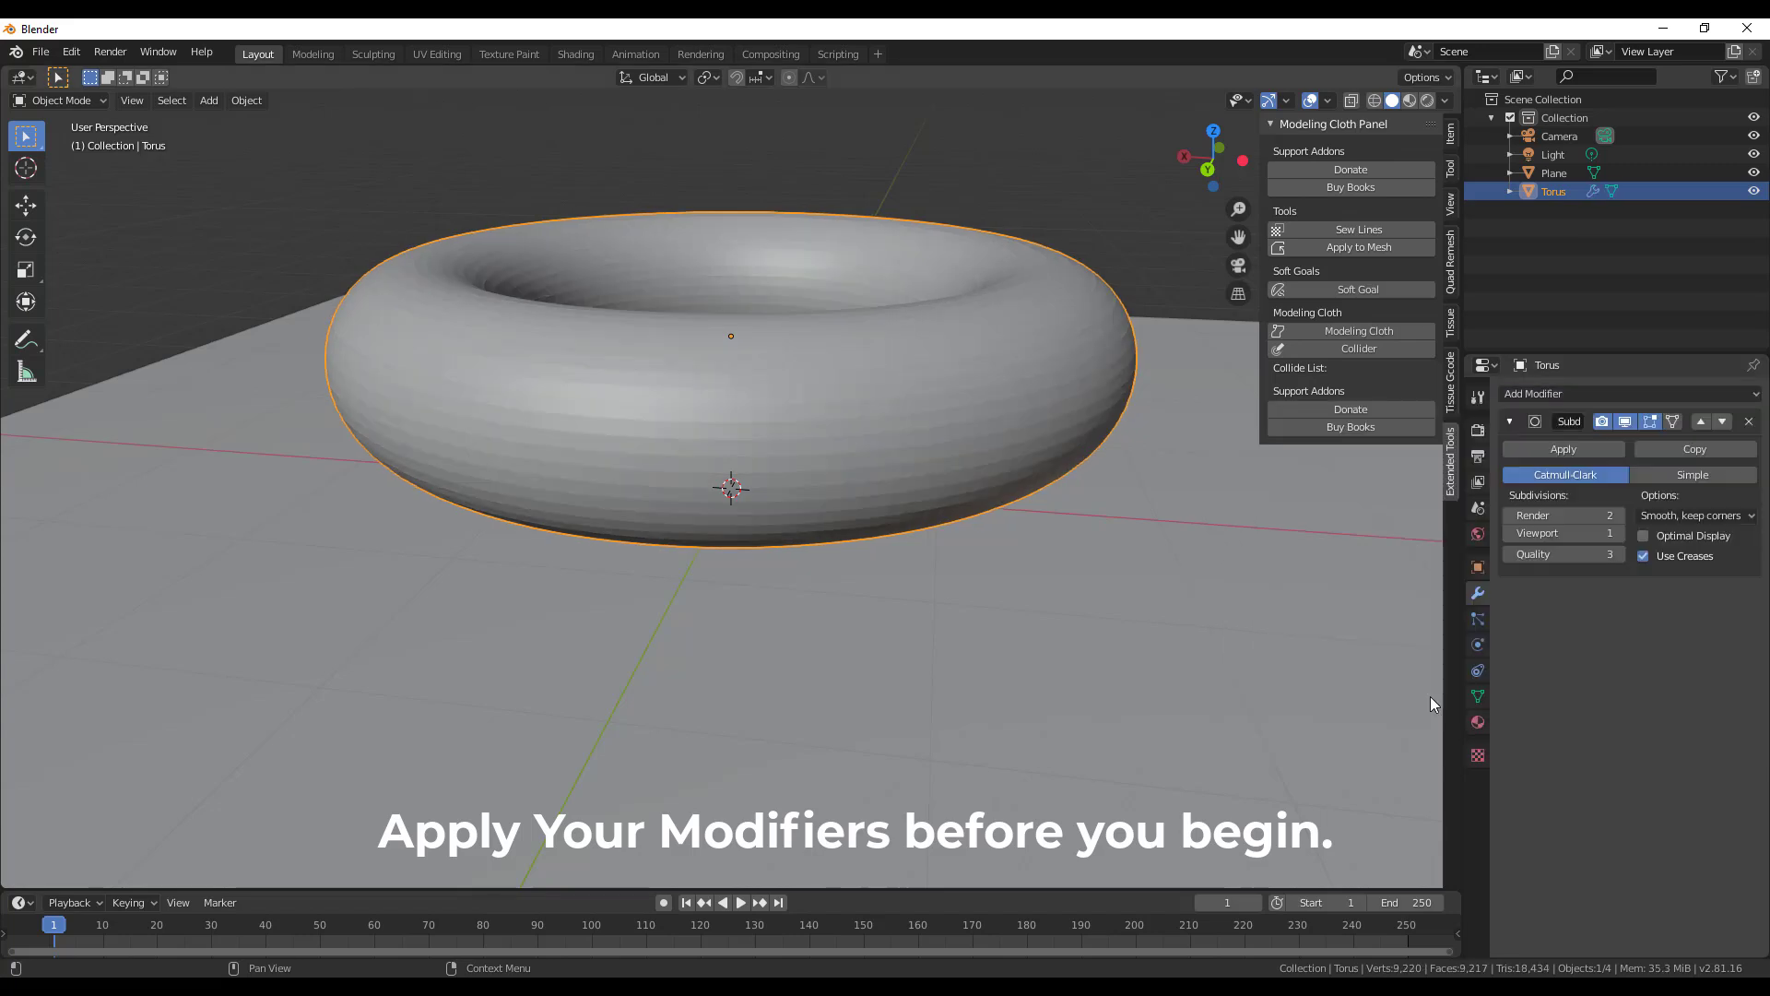
click(1573, 450)
scroll(885, 420, down, 4)
middle_drag(883, 418, 931, 451)
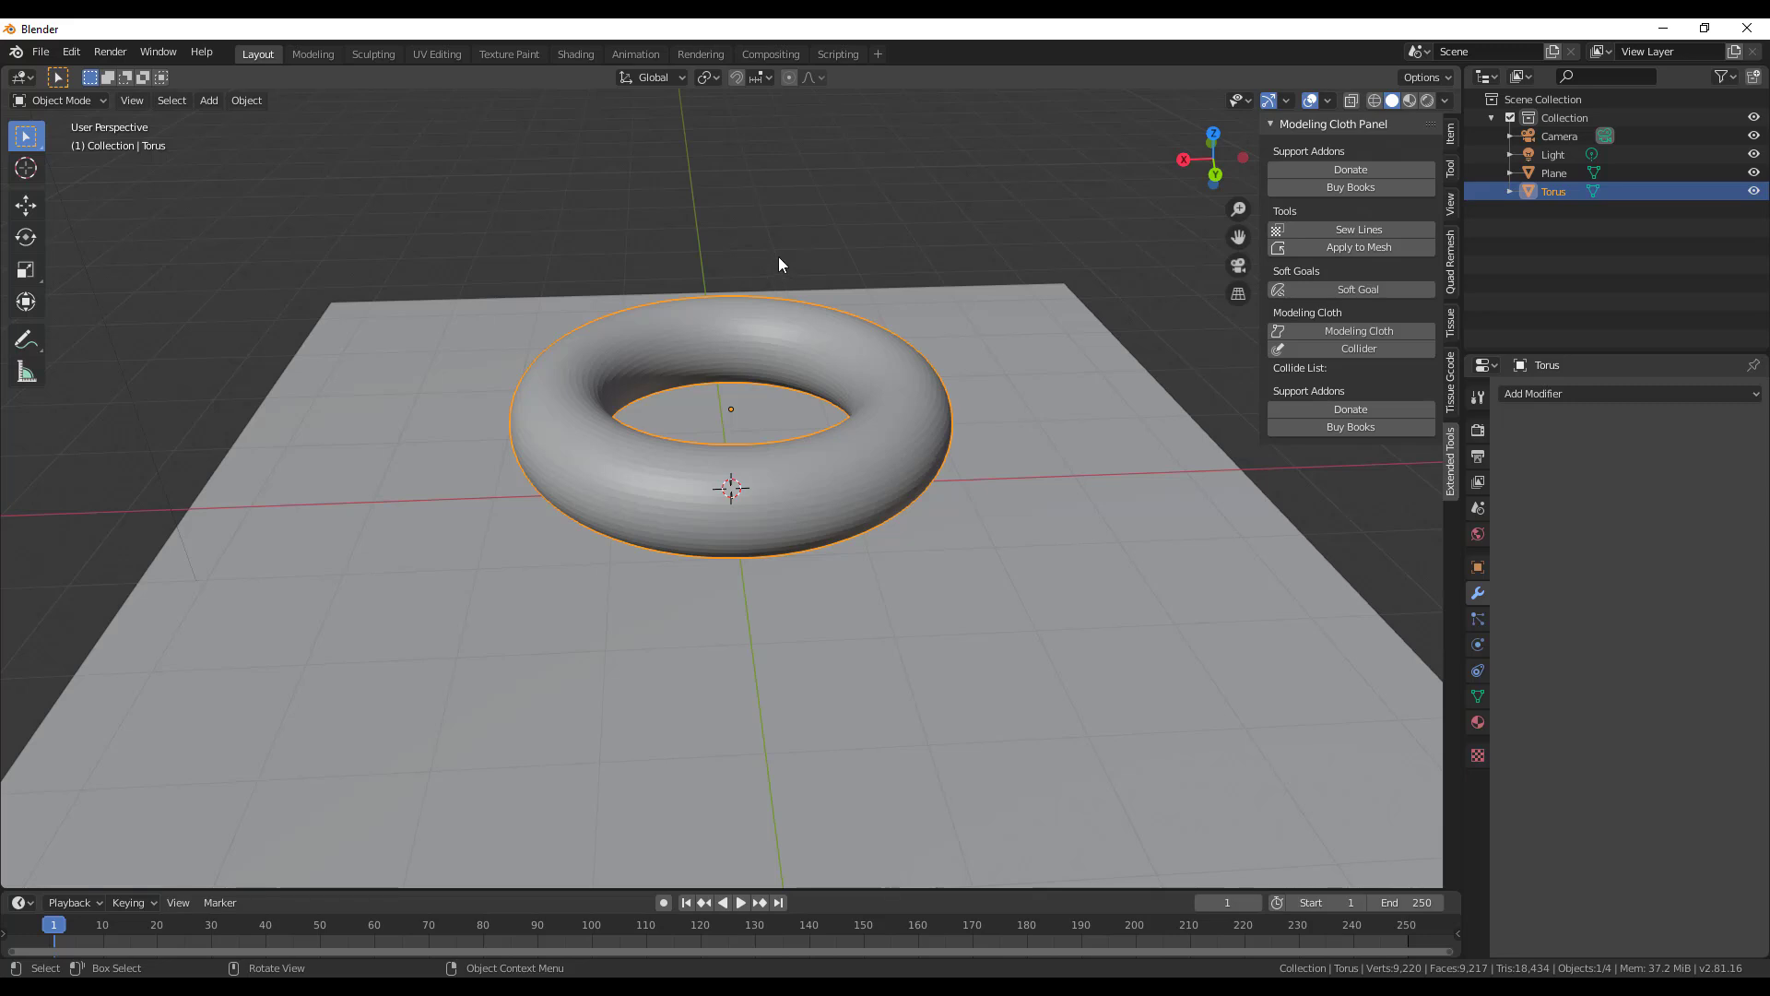
Make the large plane under the torus a Modeling Cloth collider.
click(994, 577)
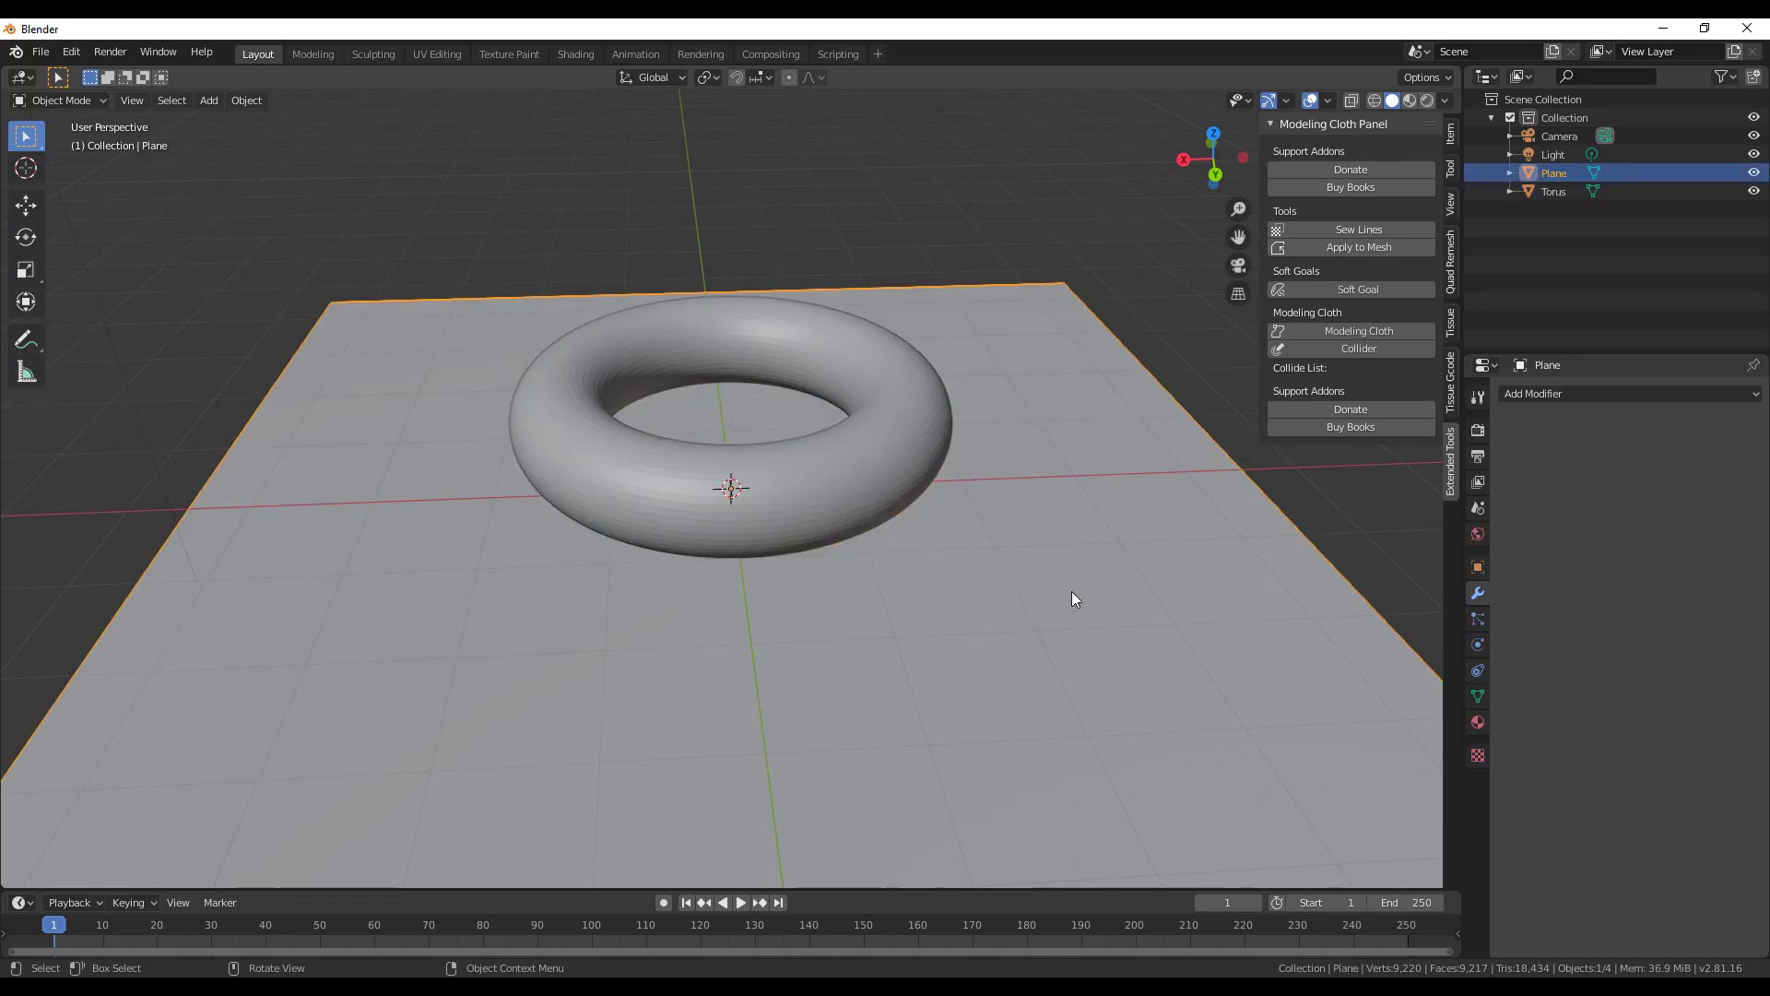
click(1370, 352)
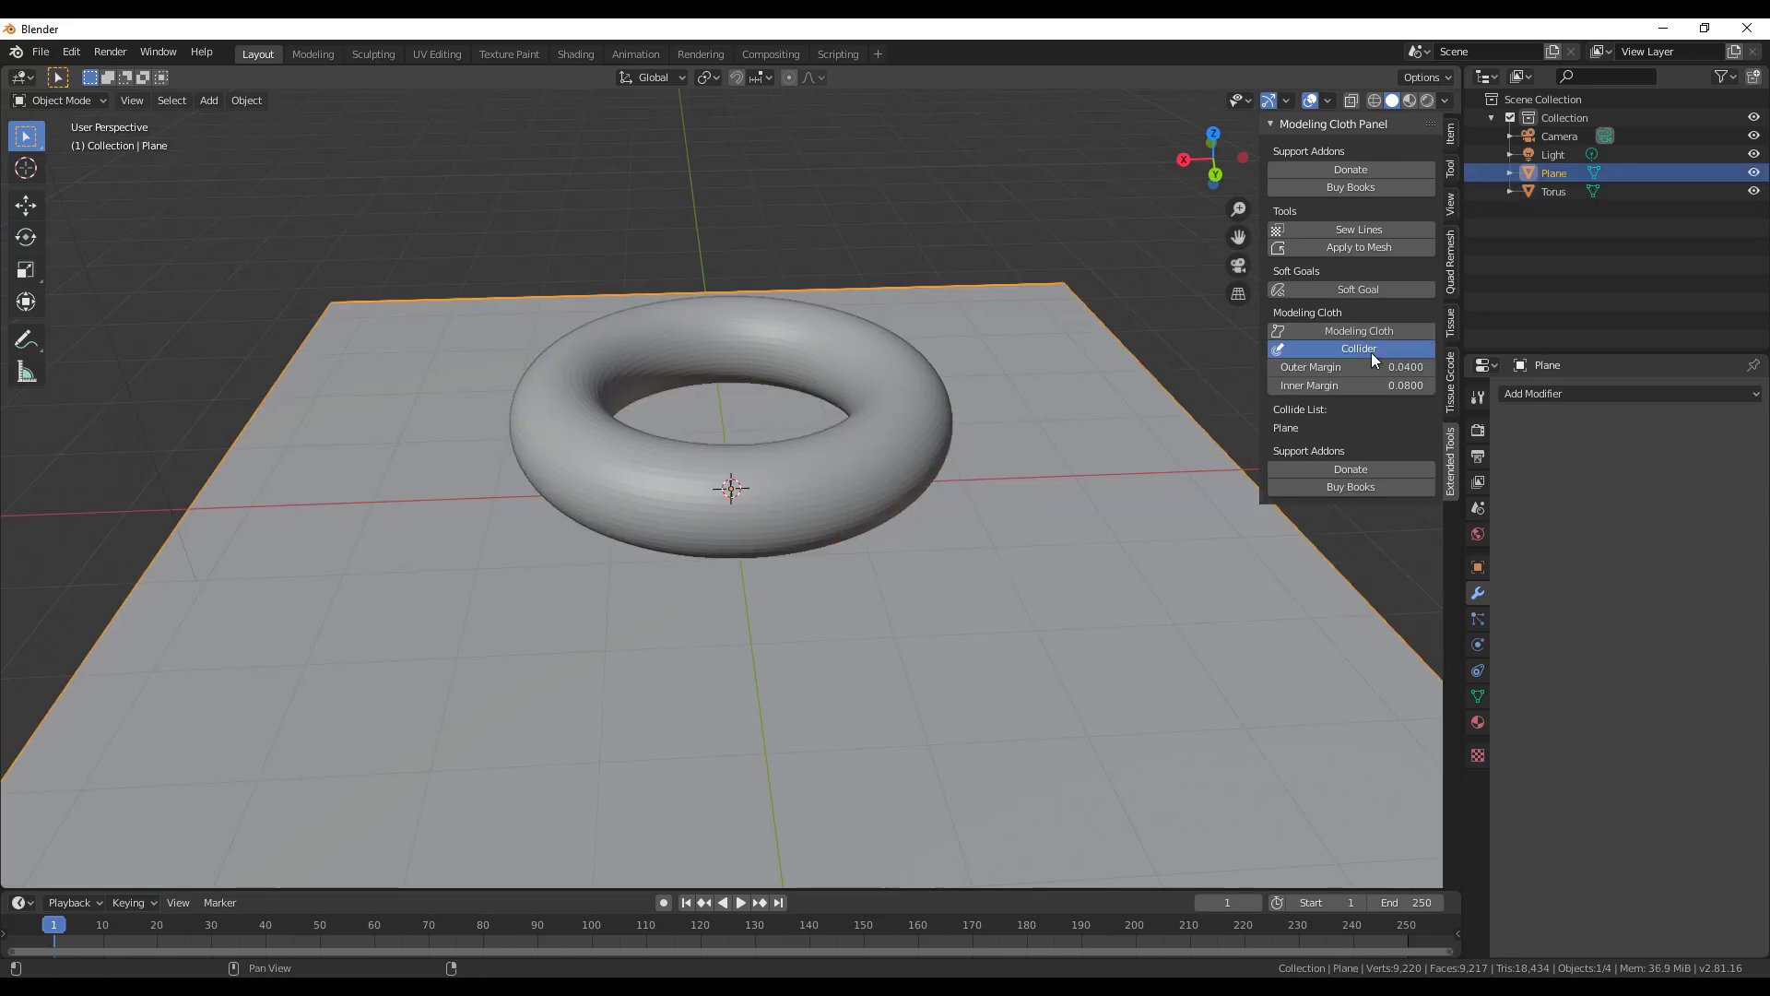
middle_drag(1082, 329, 816, 501)
Try an inflate force of 0.03 on the torus cloth and return the inflate to 0.
click(815, 500)
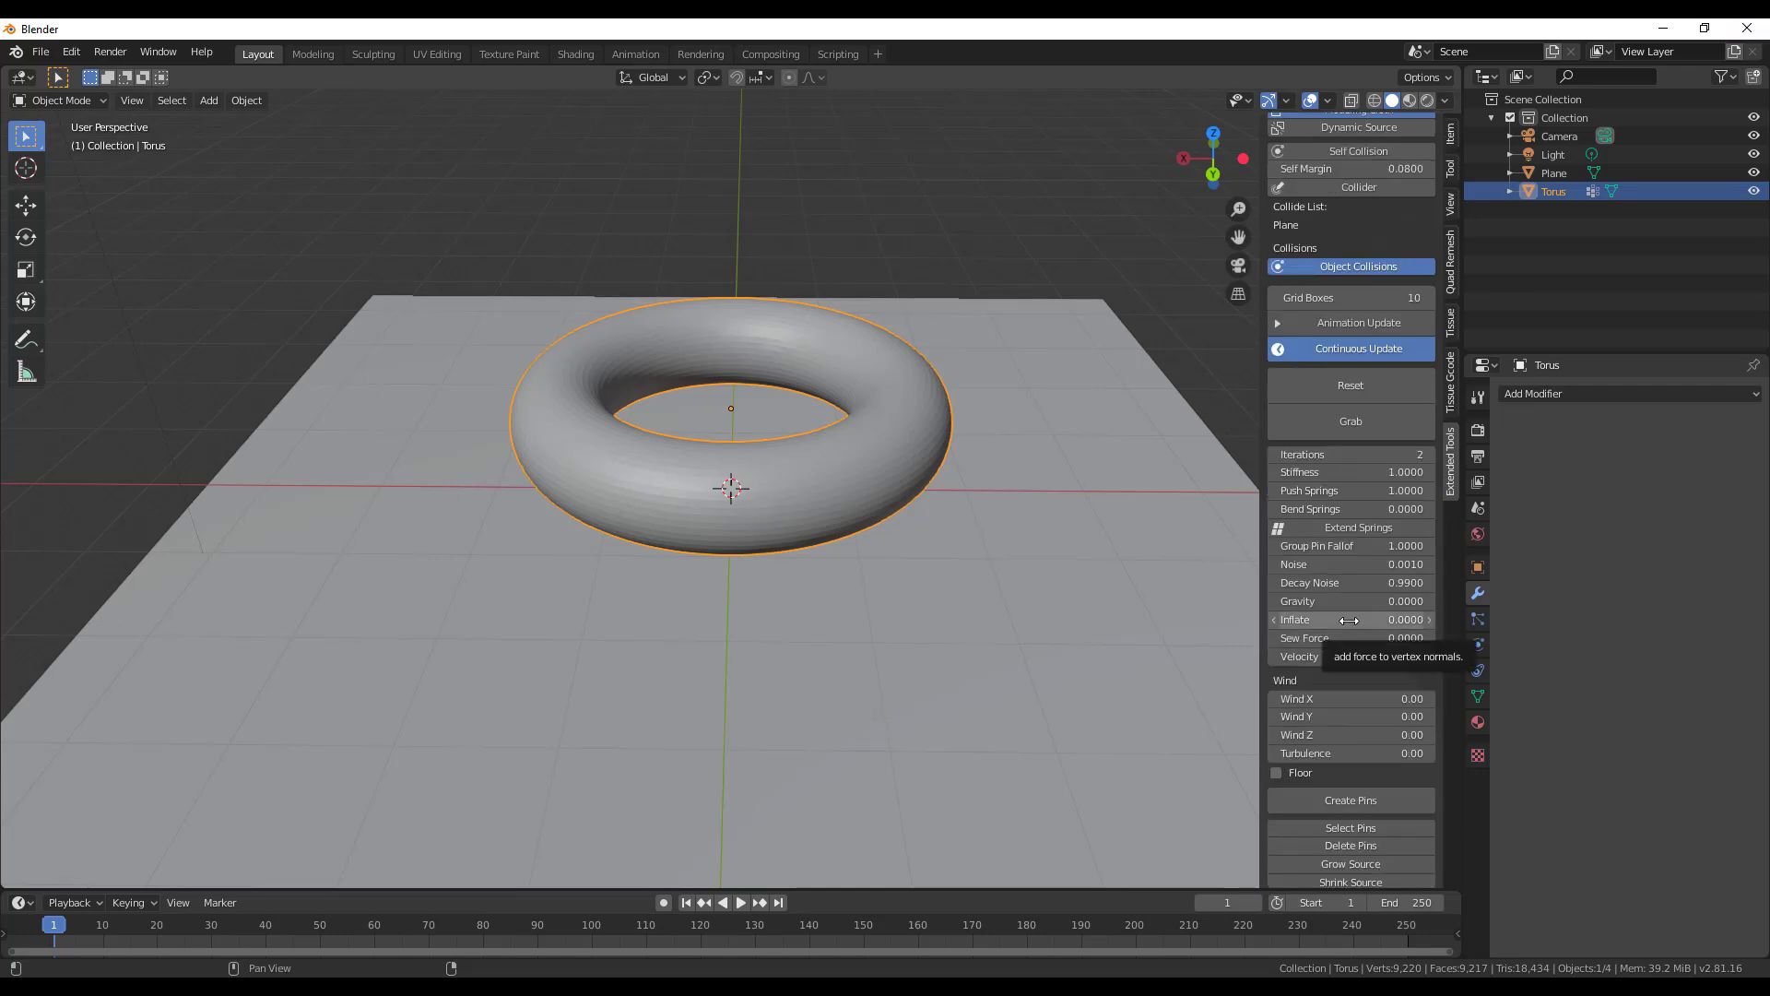
click(1349, 620)
text(0)
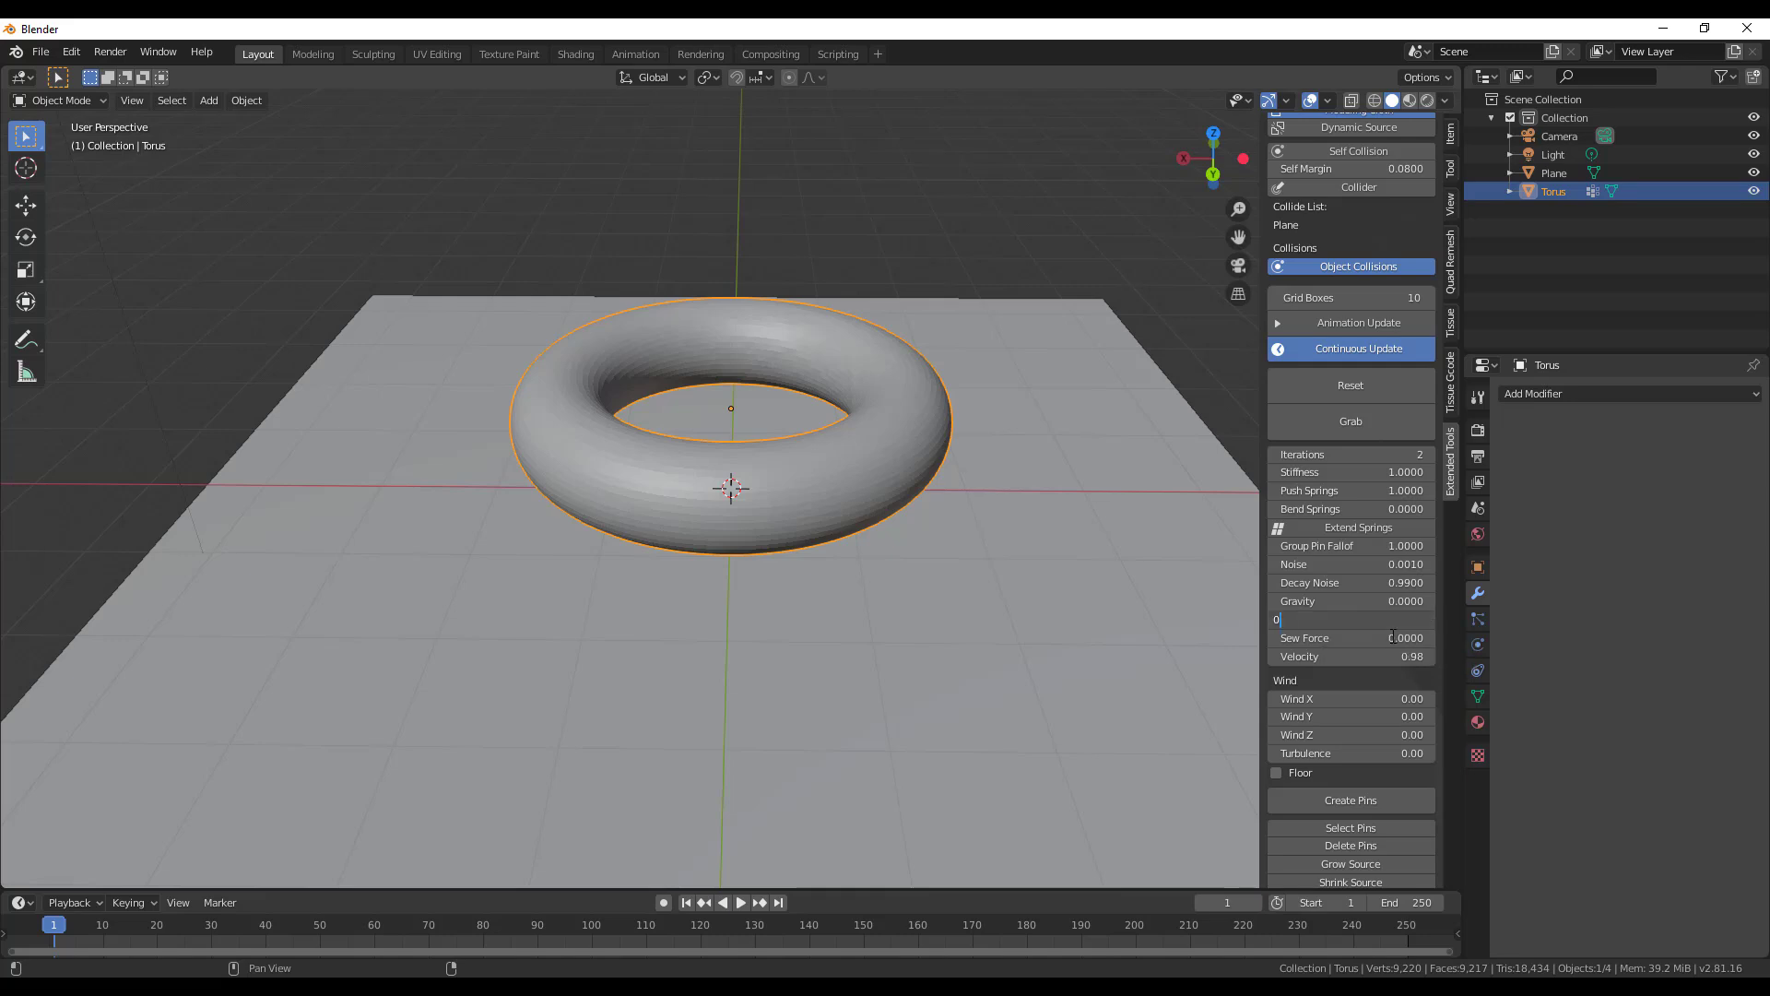
text(.03)
key(Return)
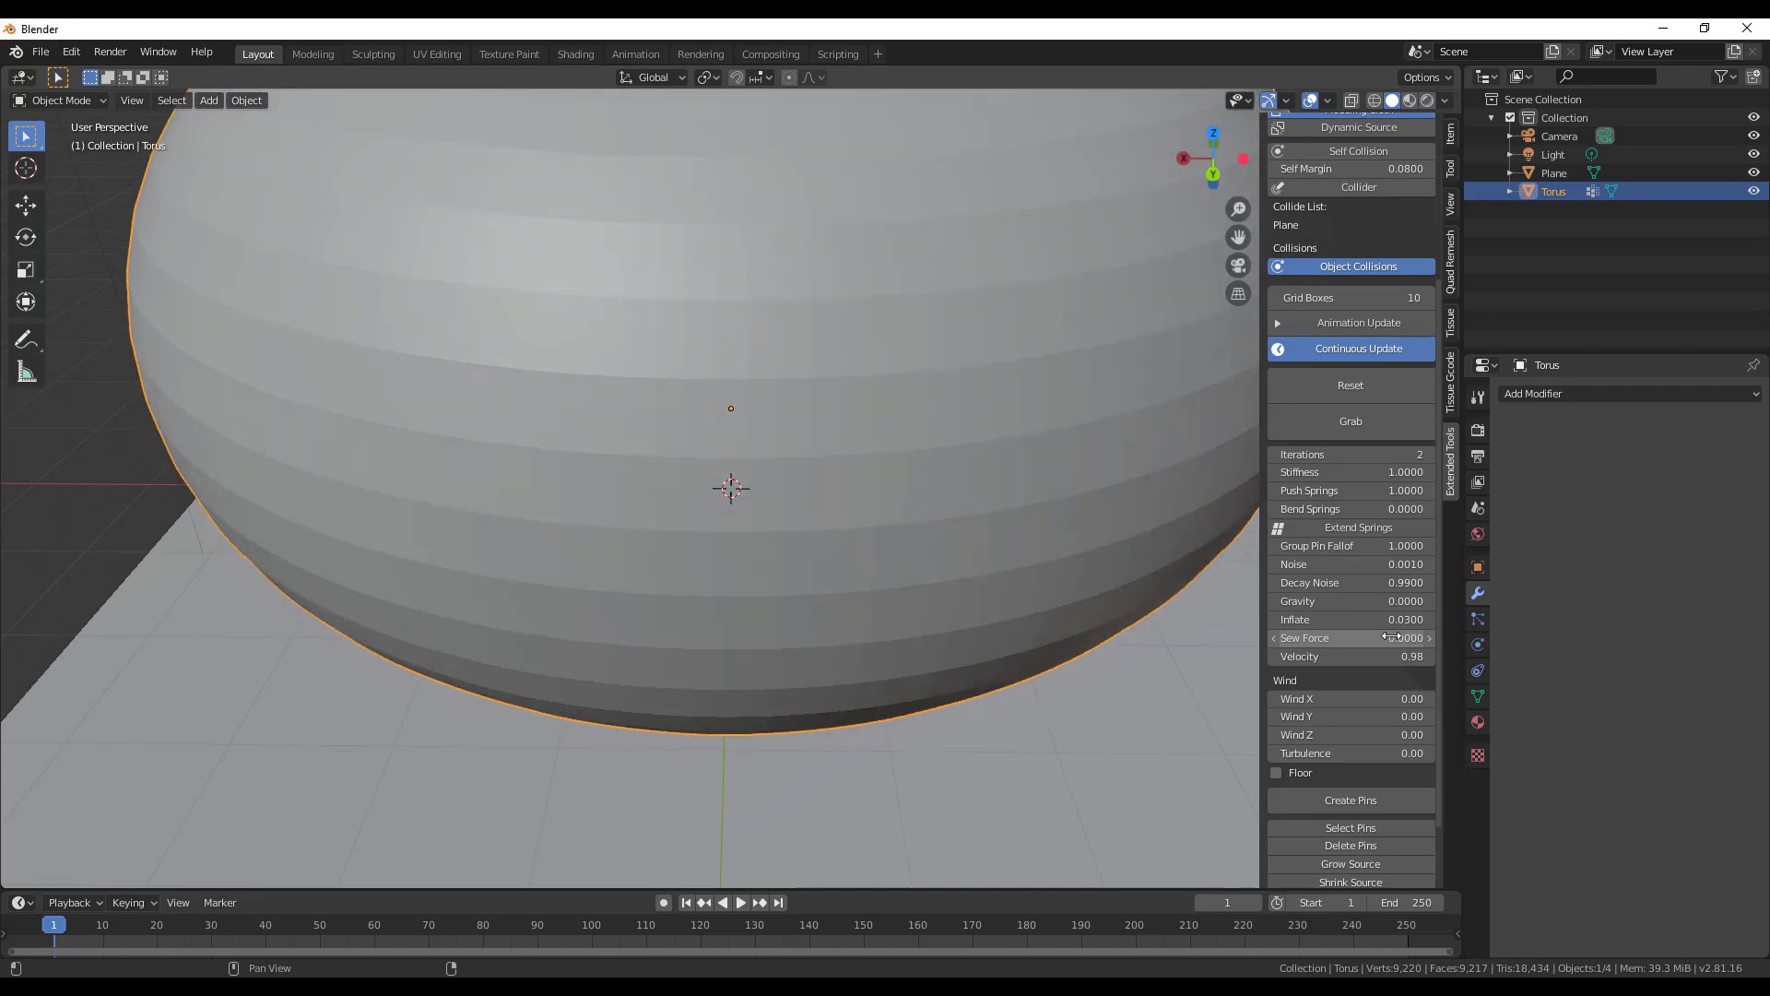
click(1349, 640)
click(1340, 622)
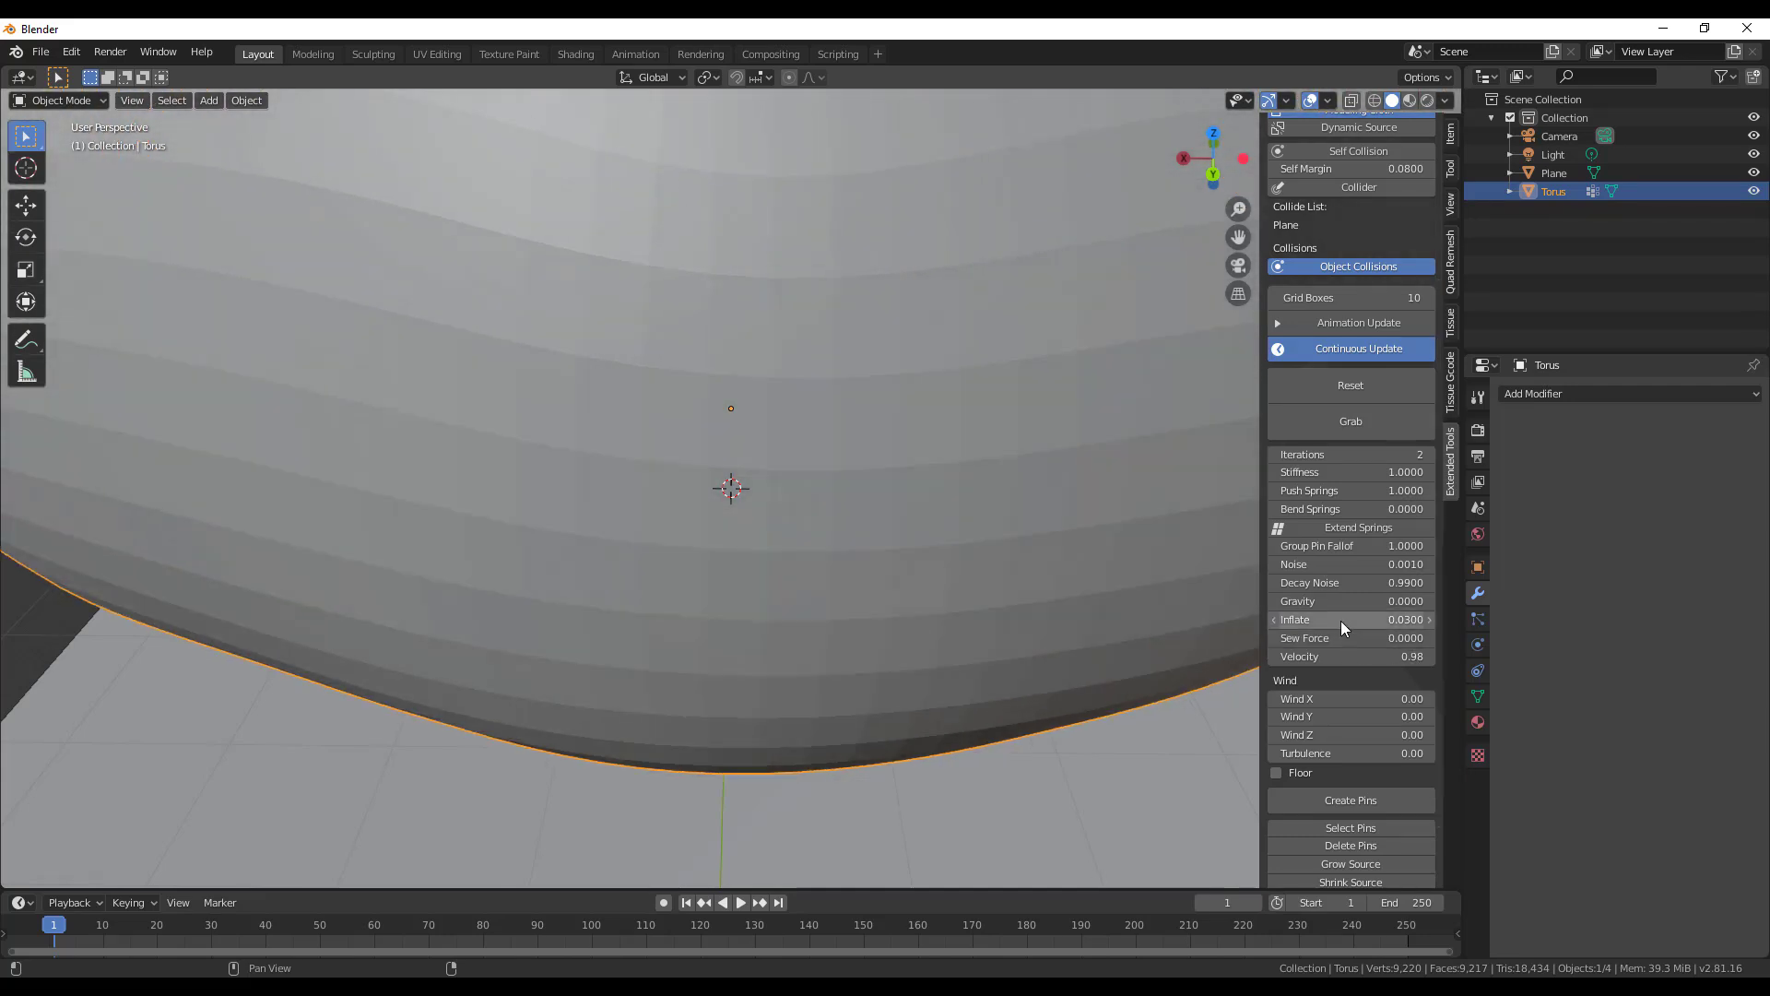
text(0)
key(Return)
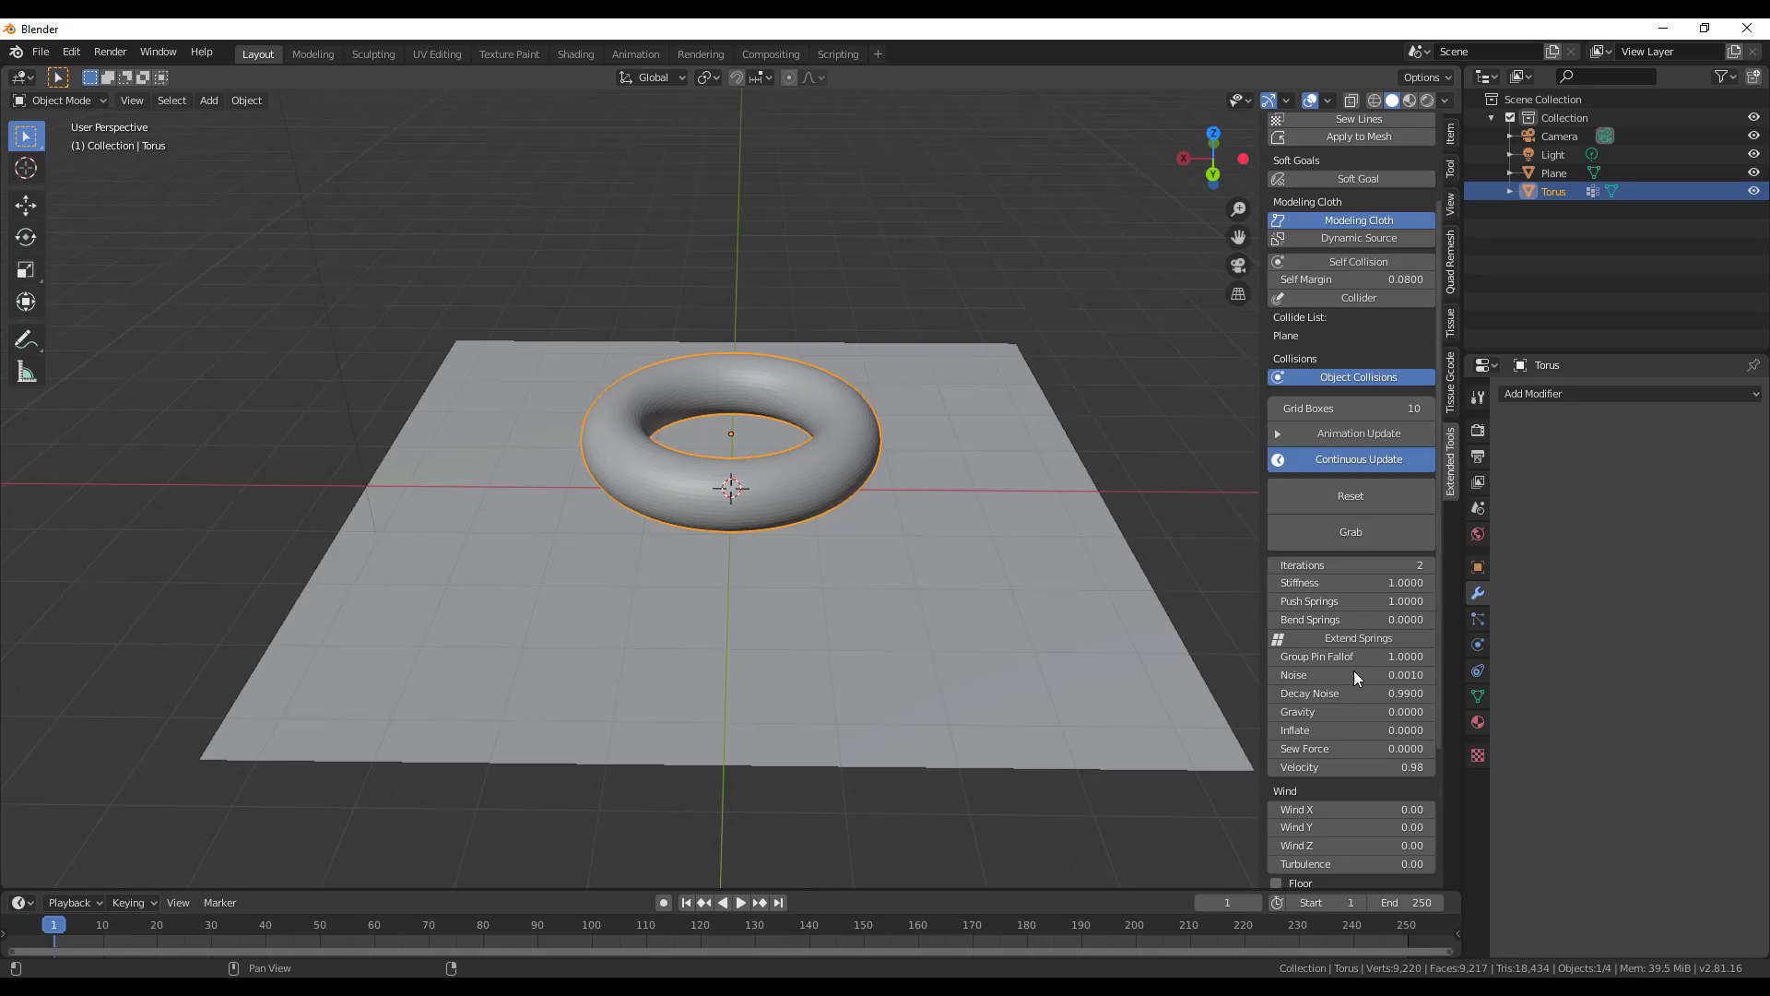
scroll(1353, 671, down, 5)
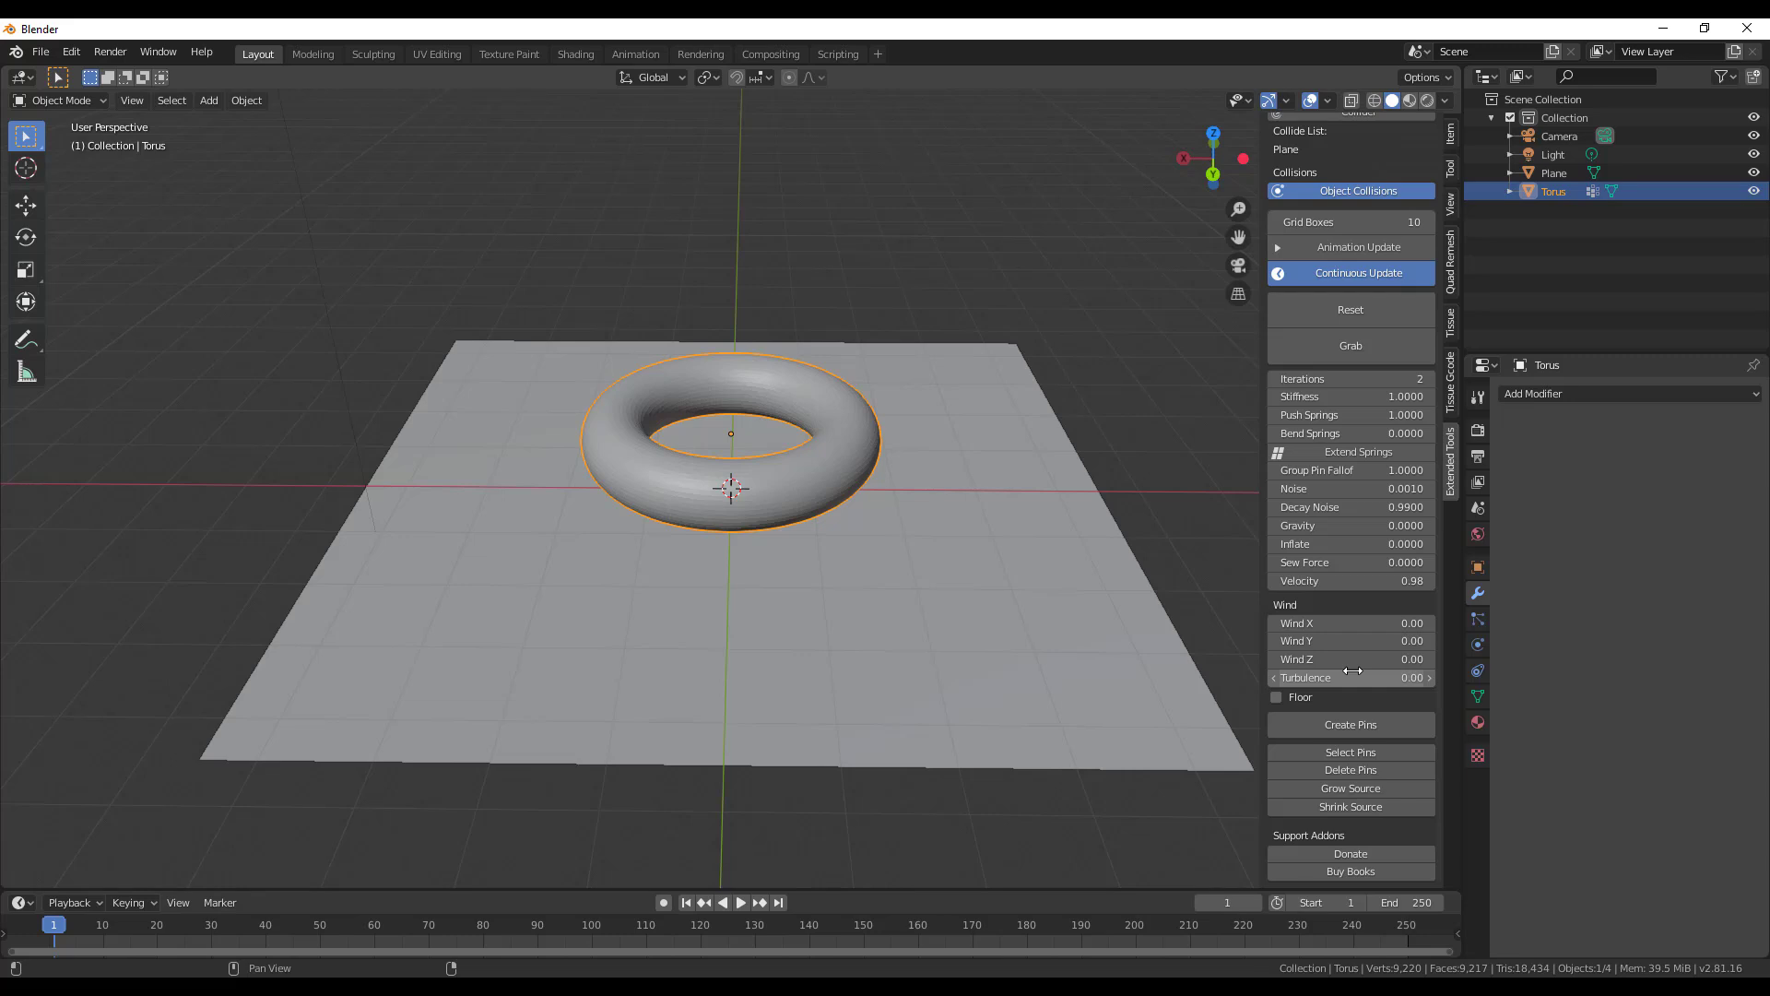
scroll(1363, 627, up, 8)
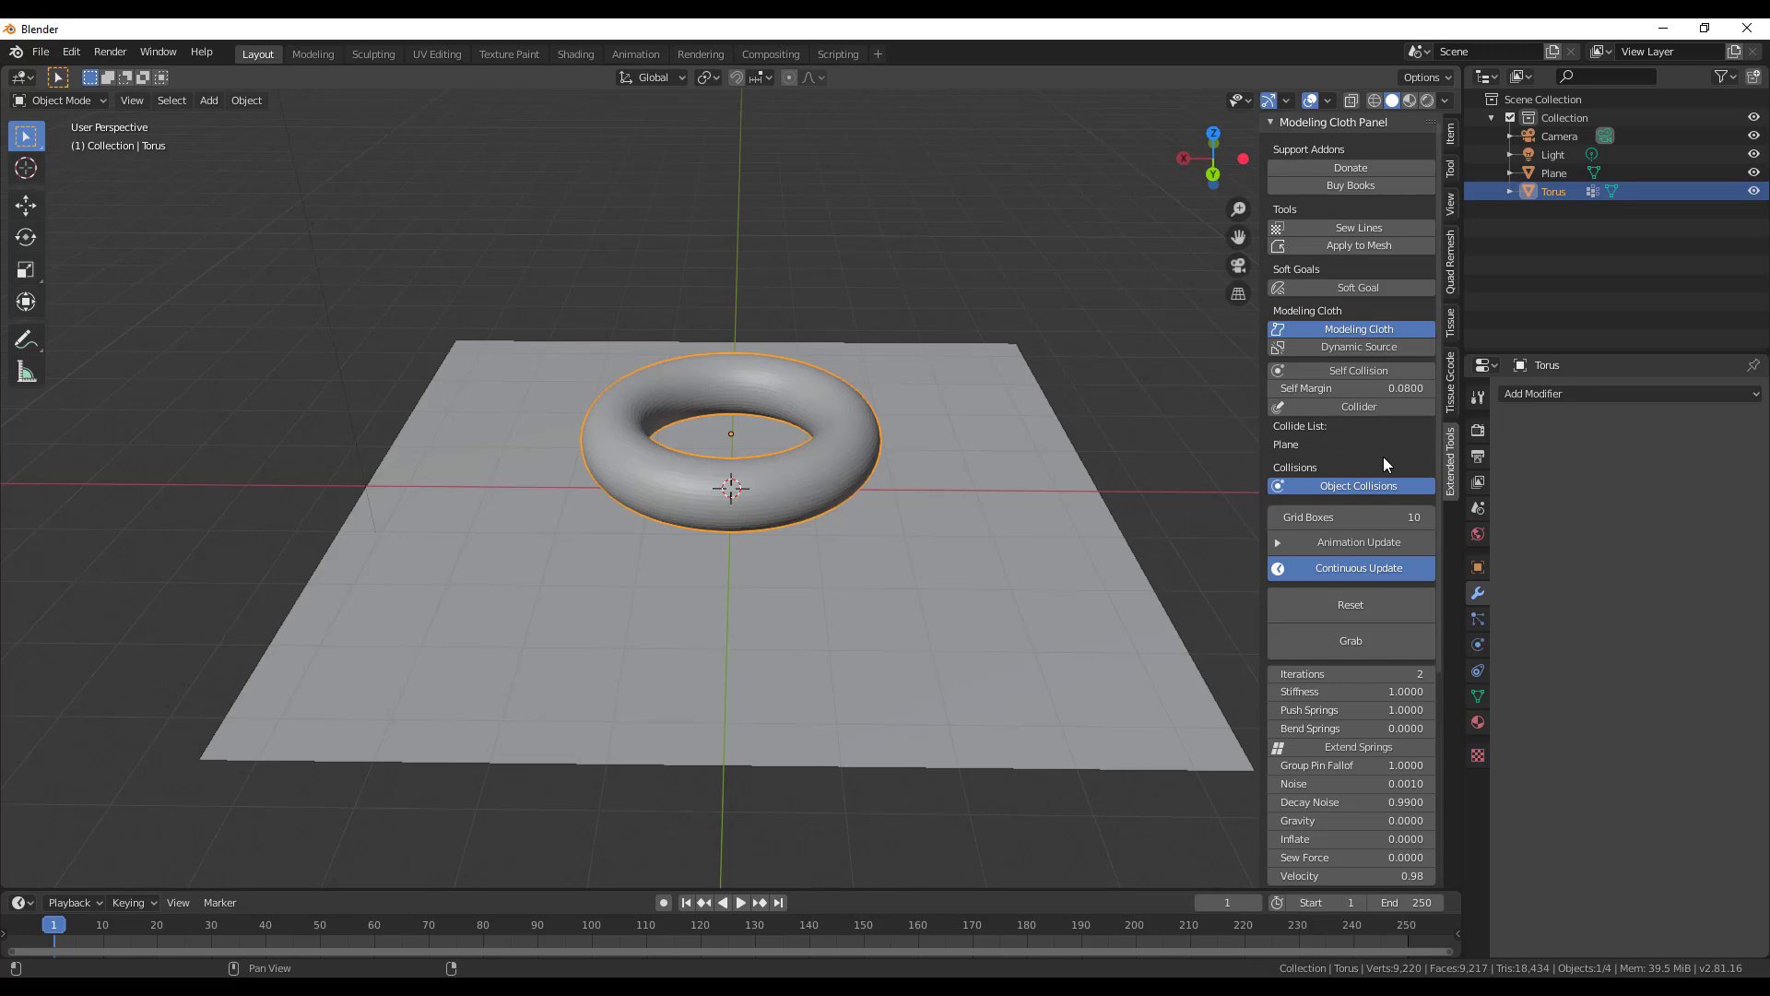
Start a new General file without saving the torus scene.
click(994, 619)
middle_drag(994, 619, 972, 617)
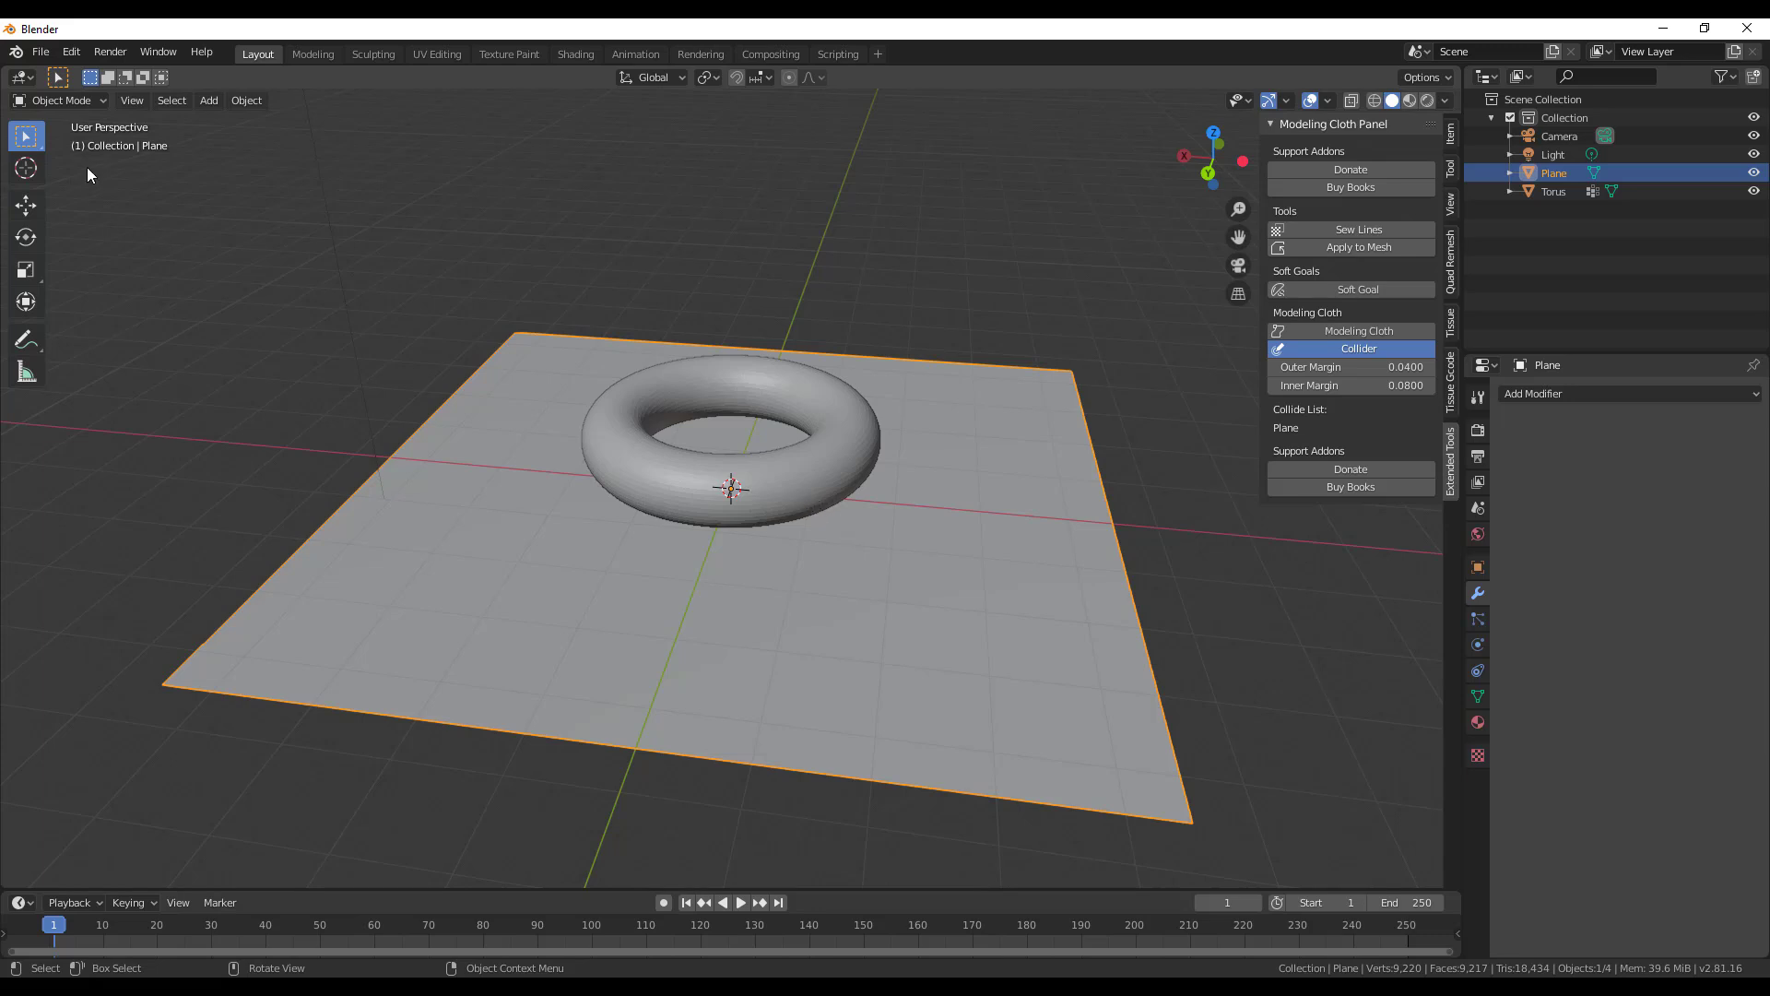
click(44, 51)
mouse_move(95, 71)
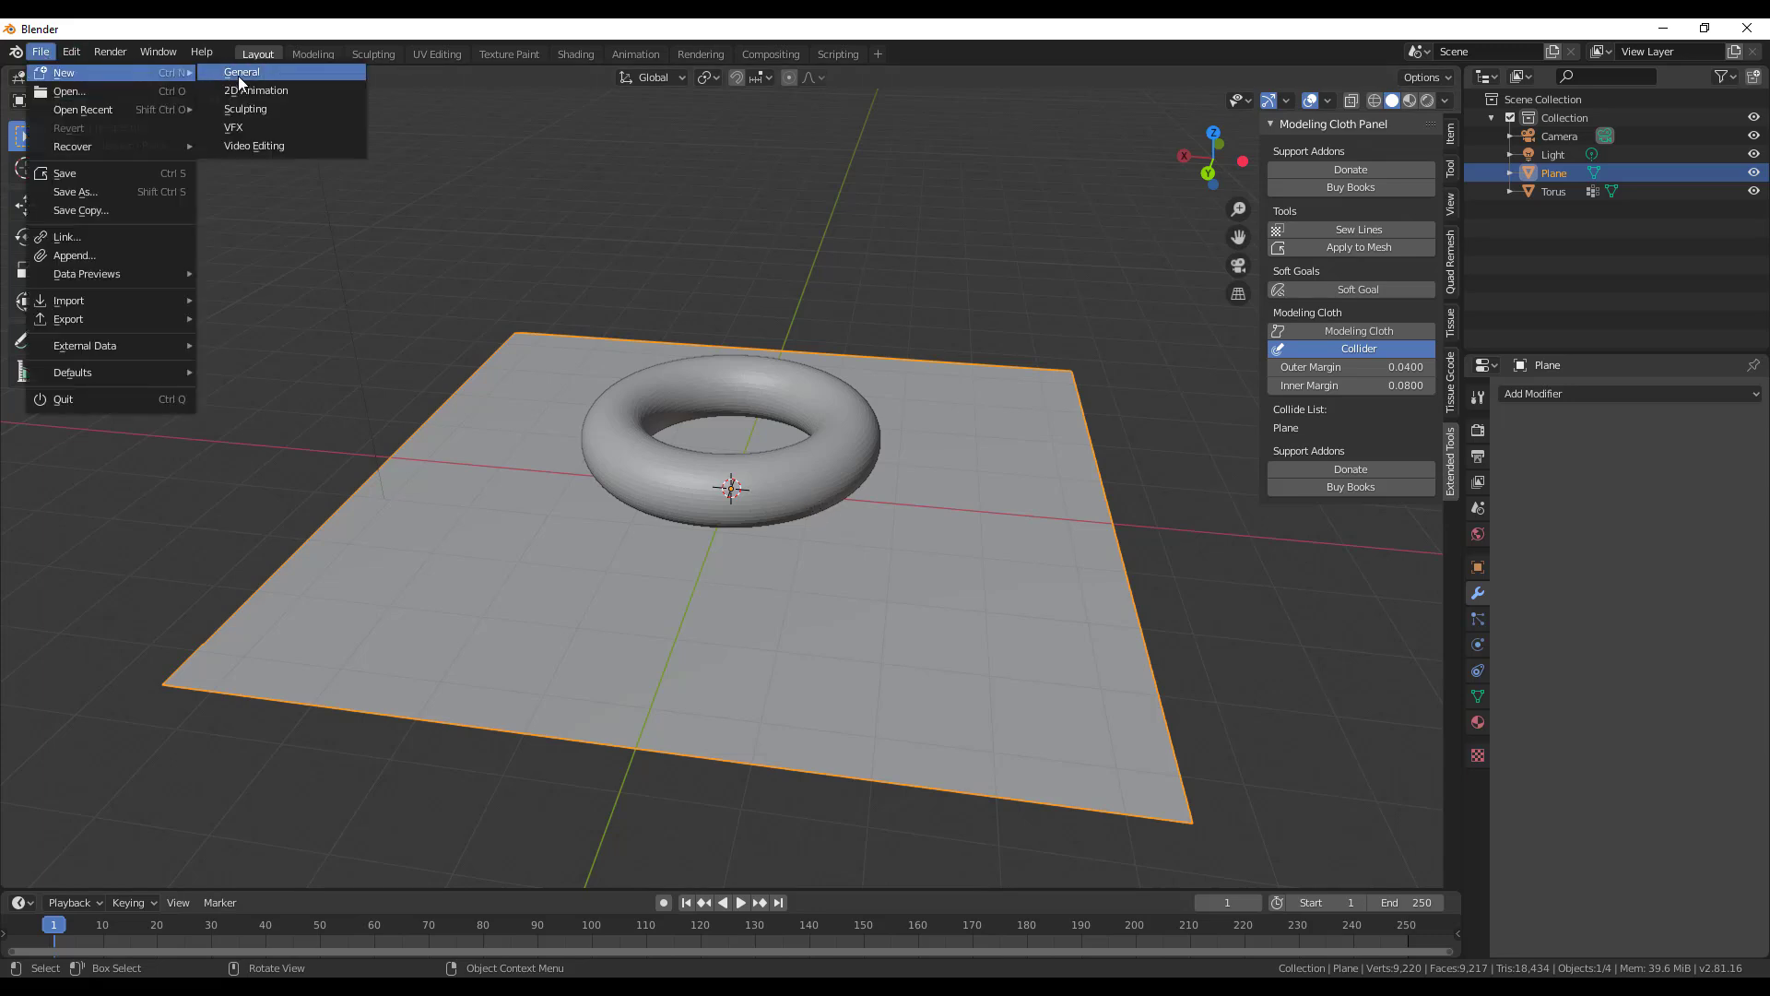
click(237, 74)
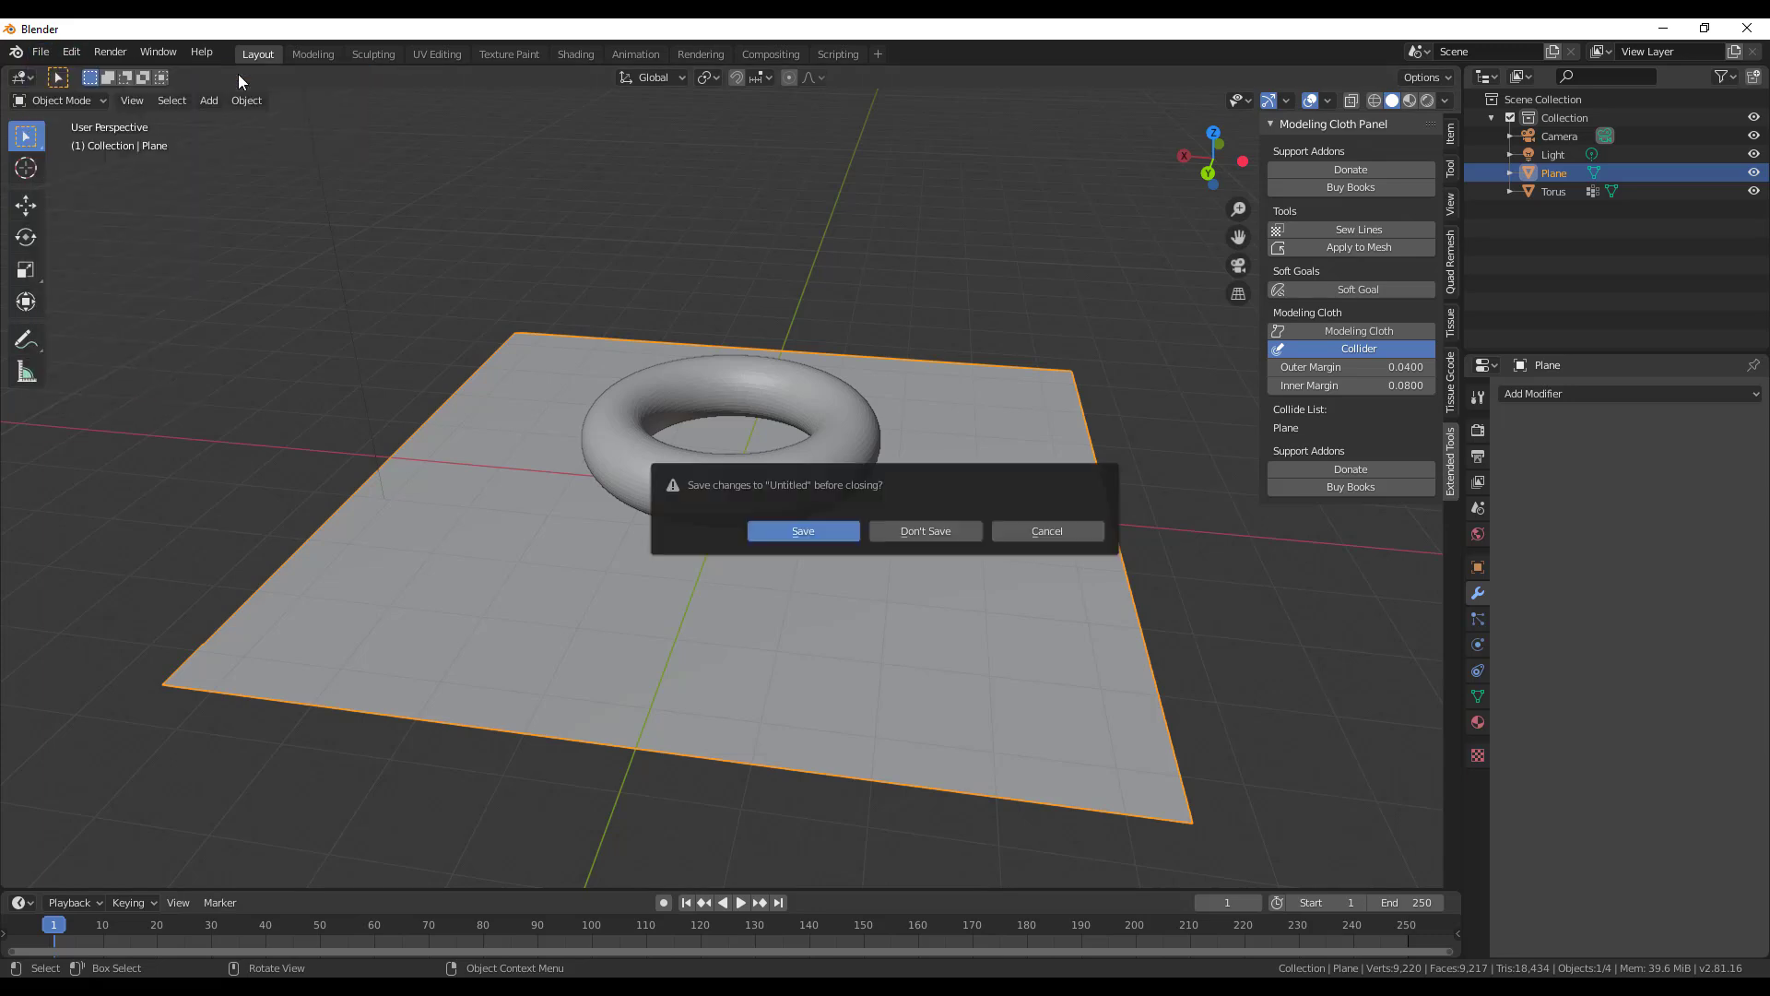
click(935, 537)
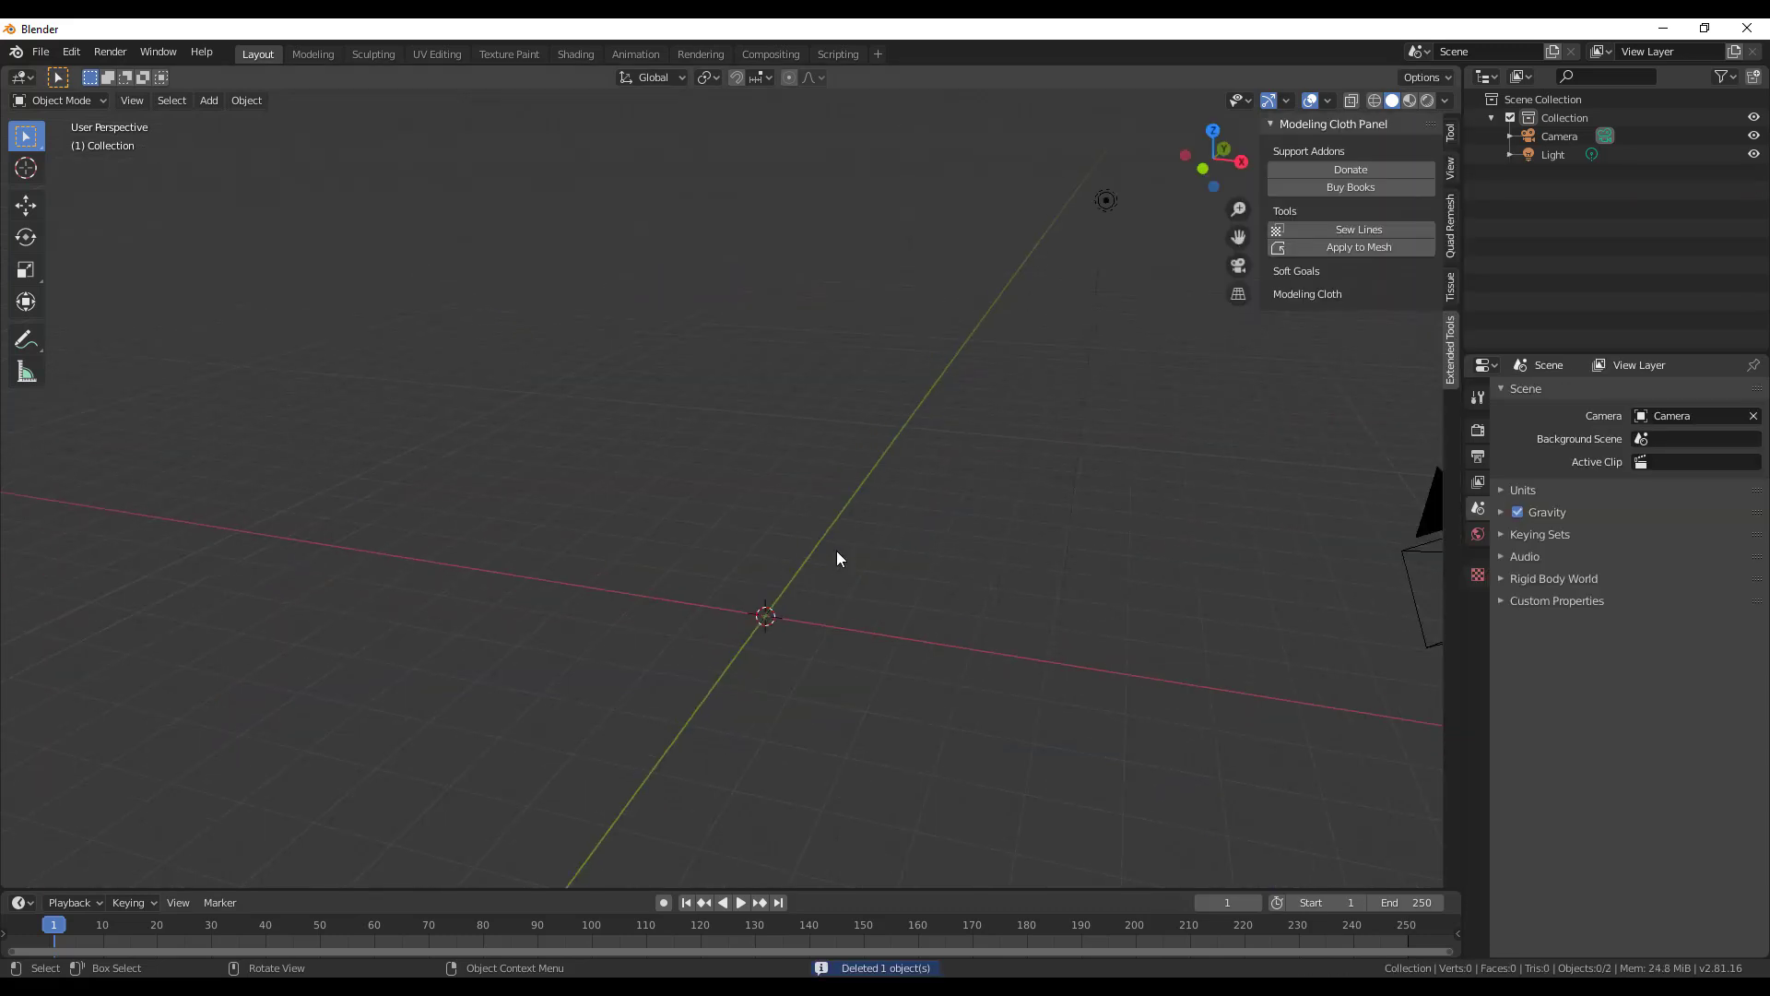
Add a grid mesh at the scene origin and scale it up to more than twice its size.
key(shift+a)
mouse_move(837, 551)
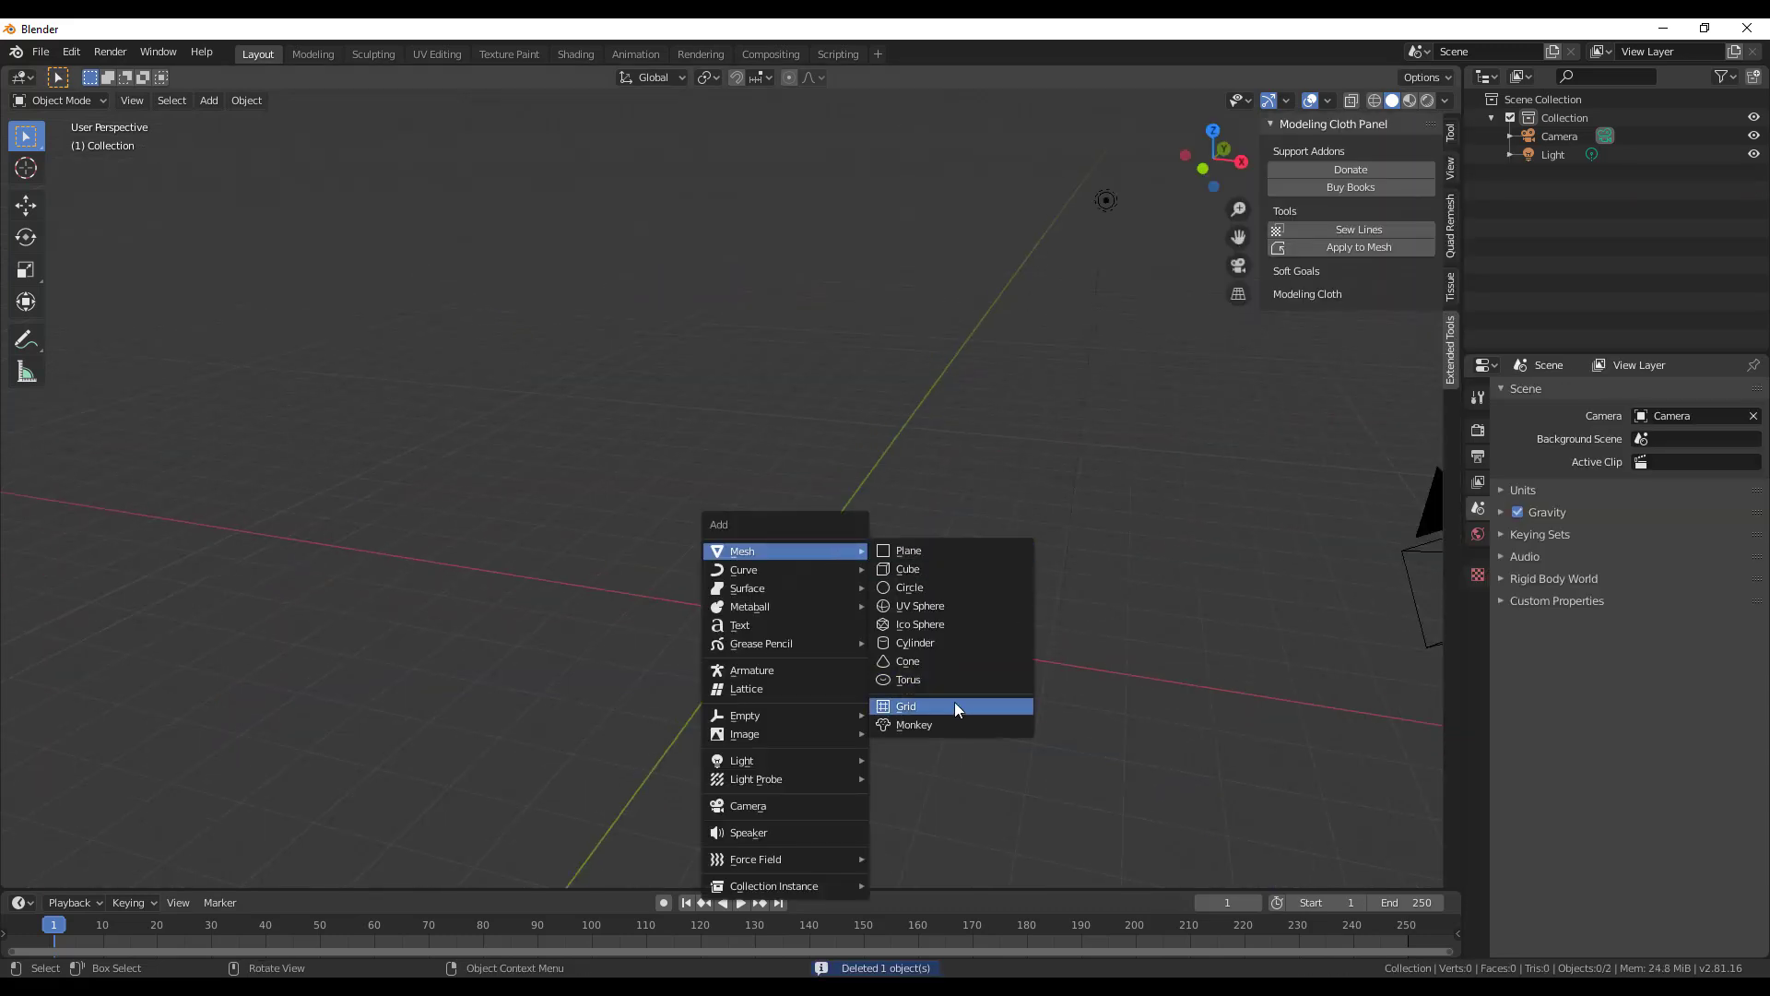
click(955, 704)
key(s)
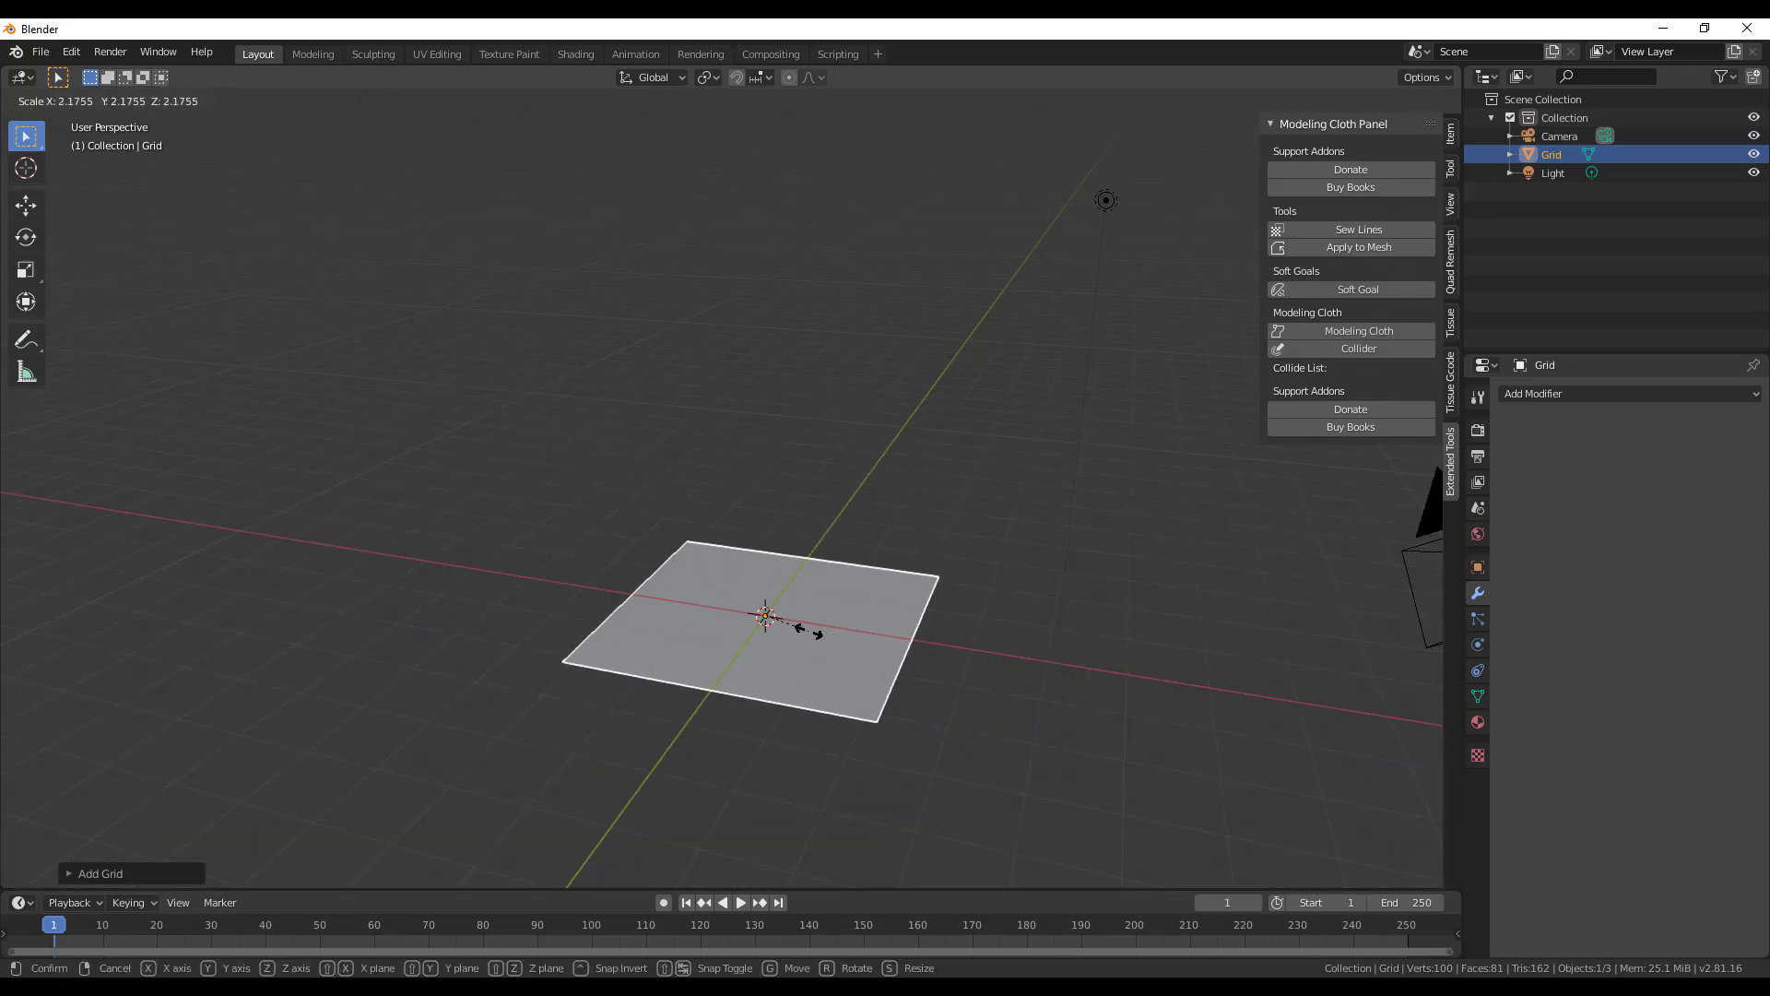
click(834, 644)
Subdivide the whole grid mesh once and return to Object Mode.
key(Tab)
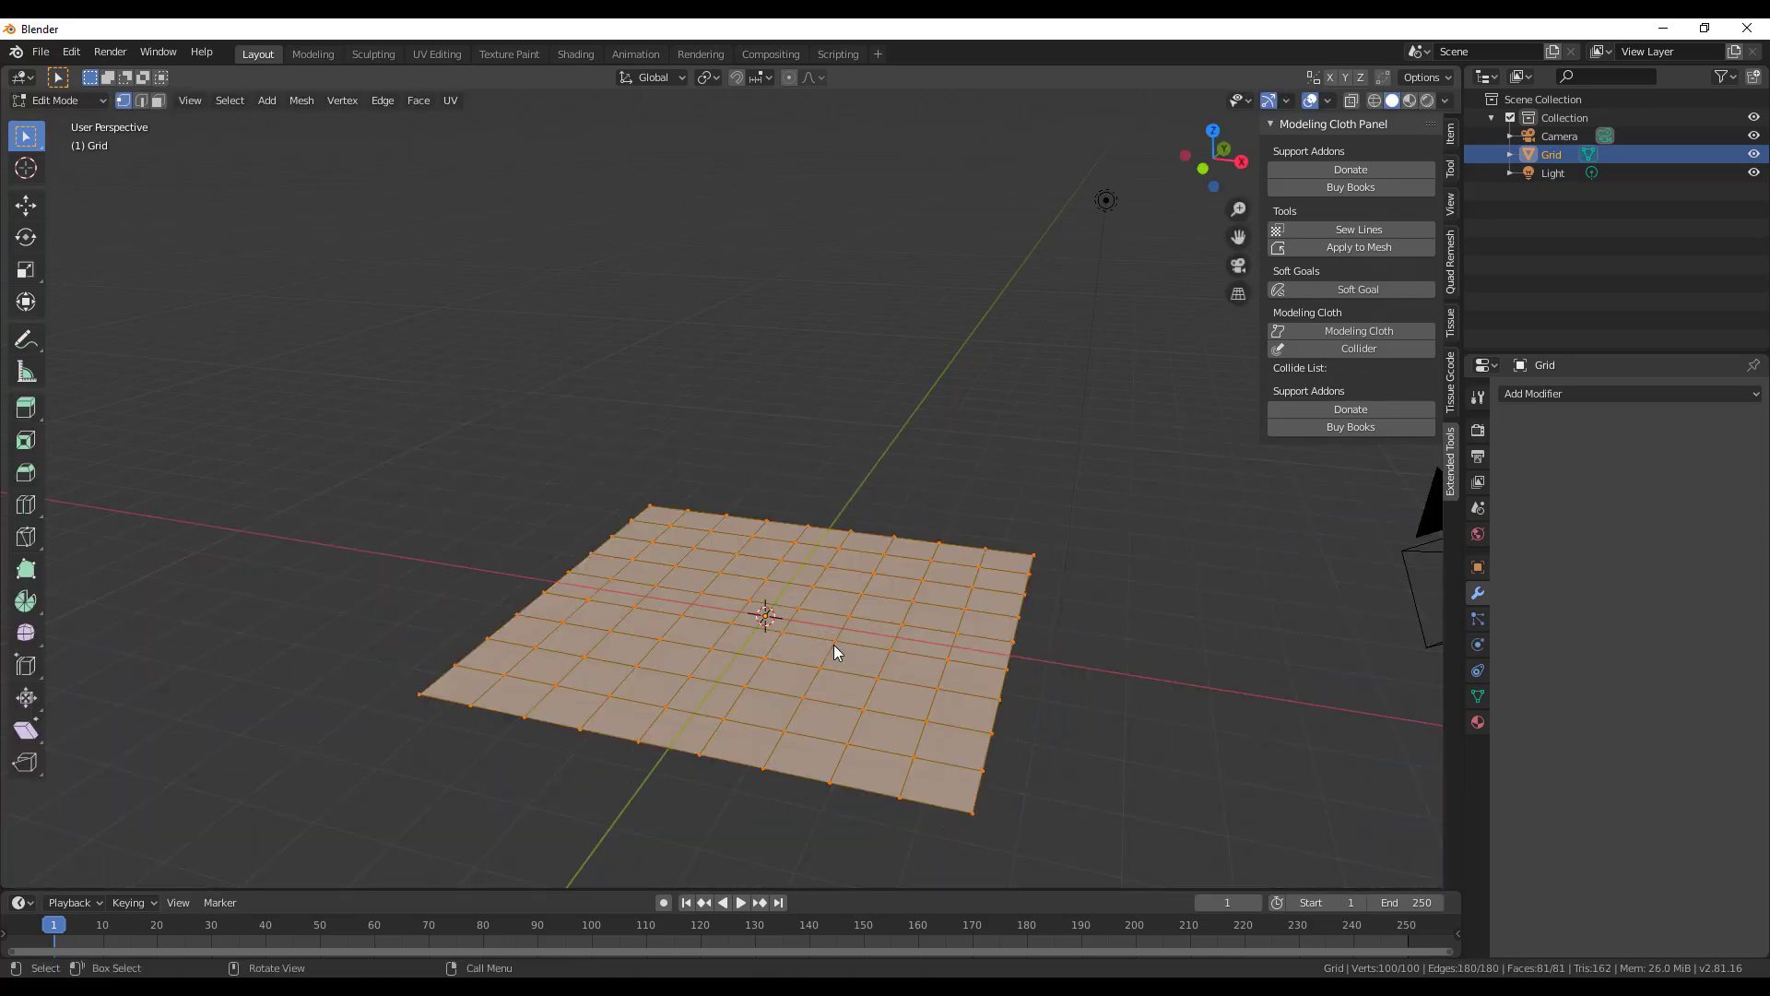
right_click(778, 517)
click(774, 518)
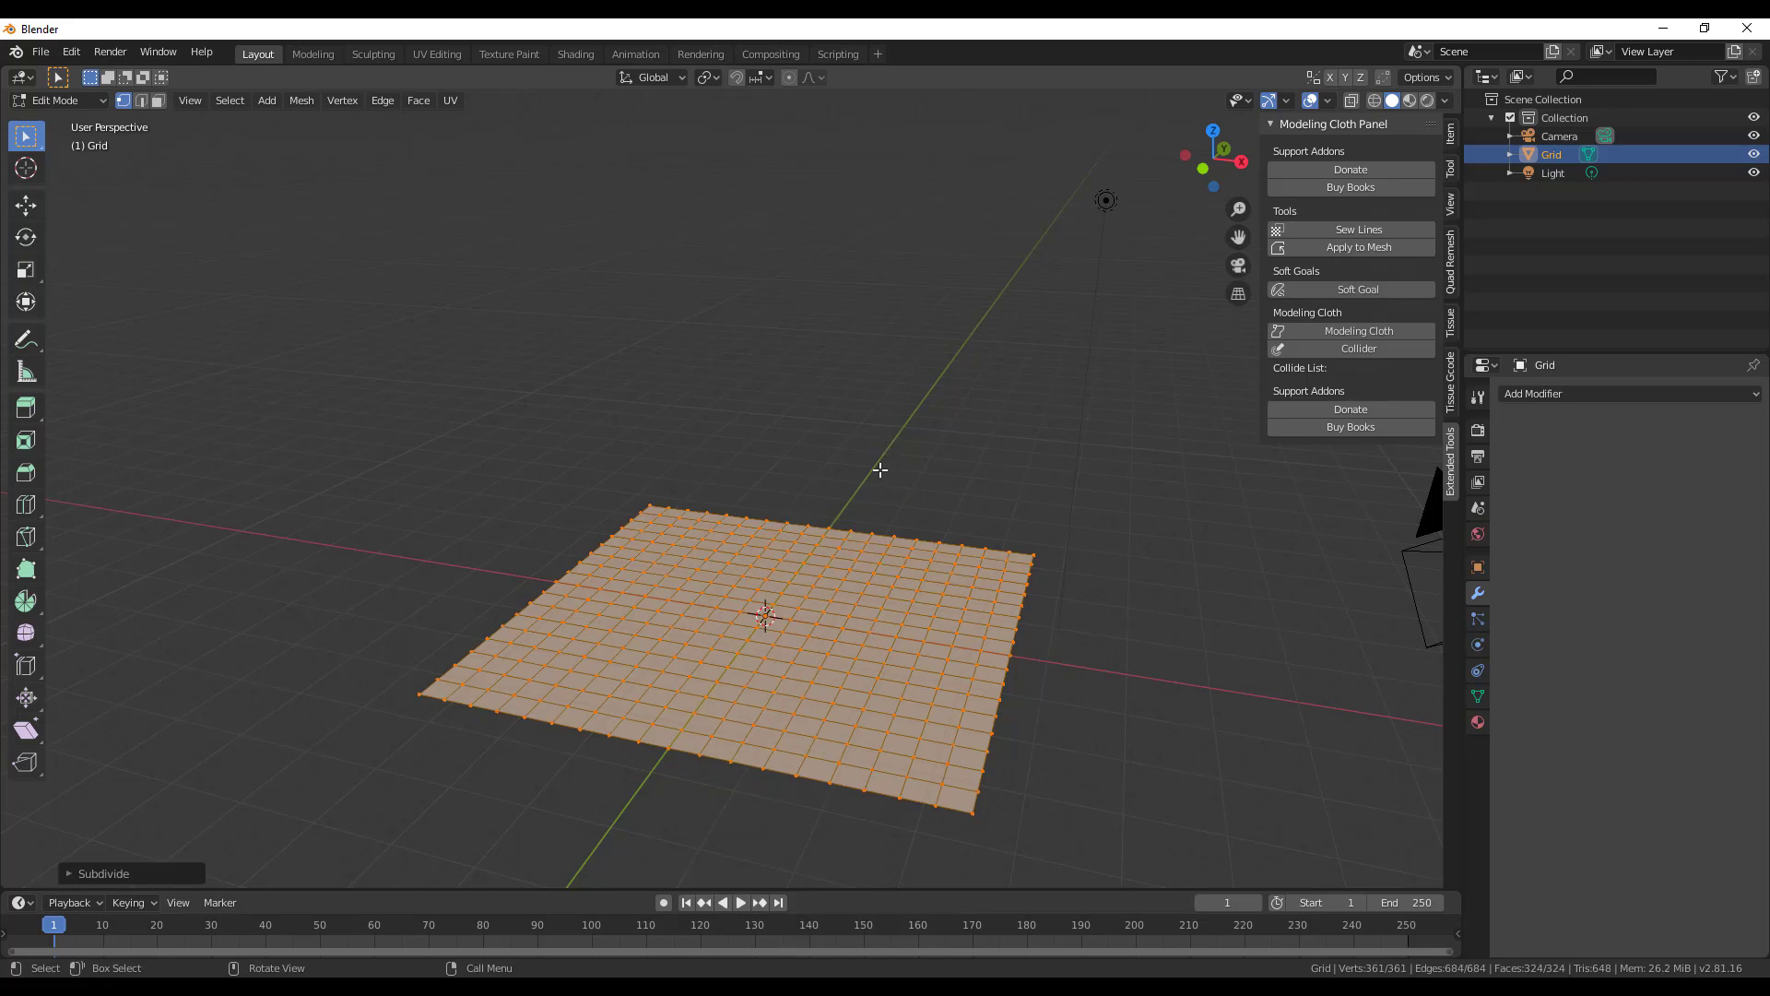
key(Tab)
click(1046, 454)
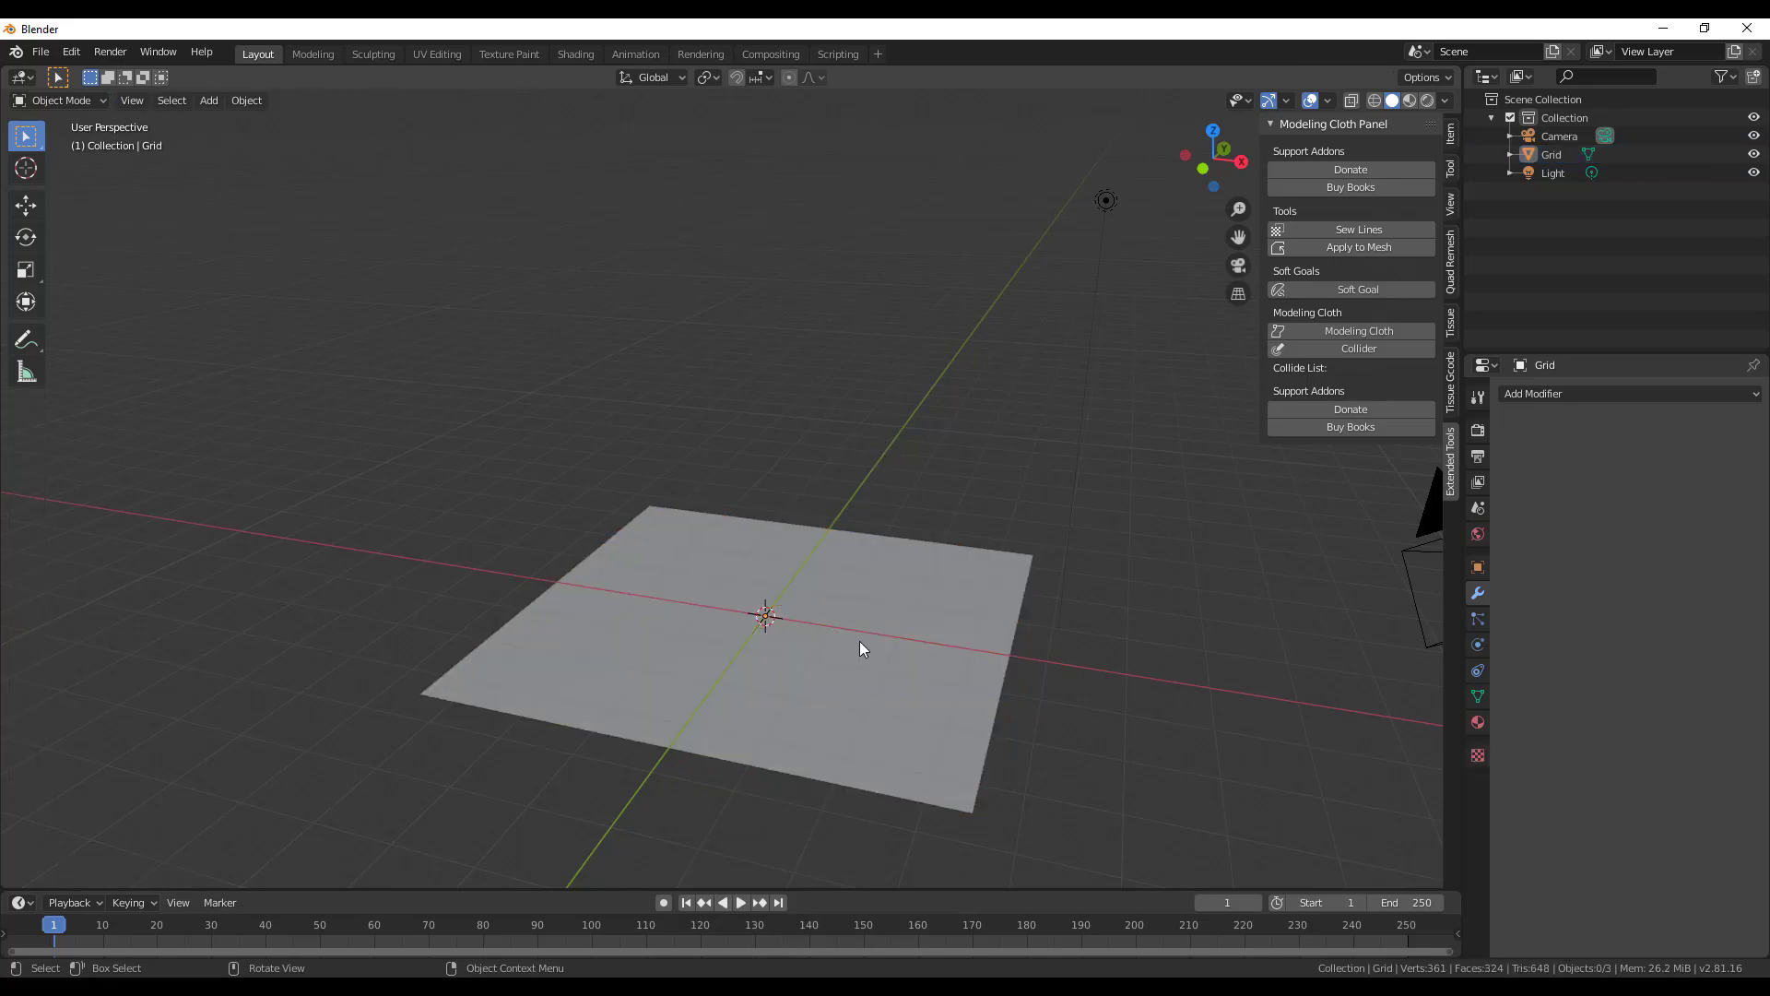
Duplicate the entire grid mesh in Edit Mode and place the copy above the original, then clear the selection.
click(860, 640)
mouse_move(1105, 736)
middle_down()
mouse_move(1043, 733)
mouse_move(1094, 742)
middle_up()
key(Tab)
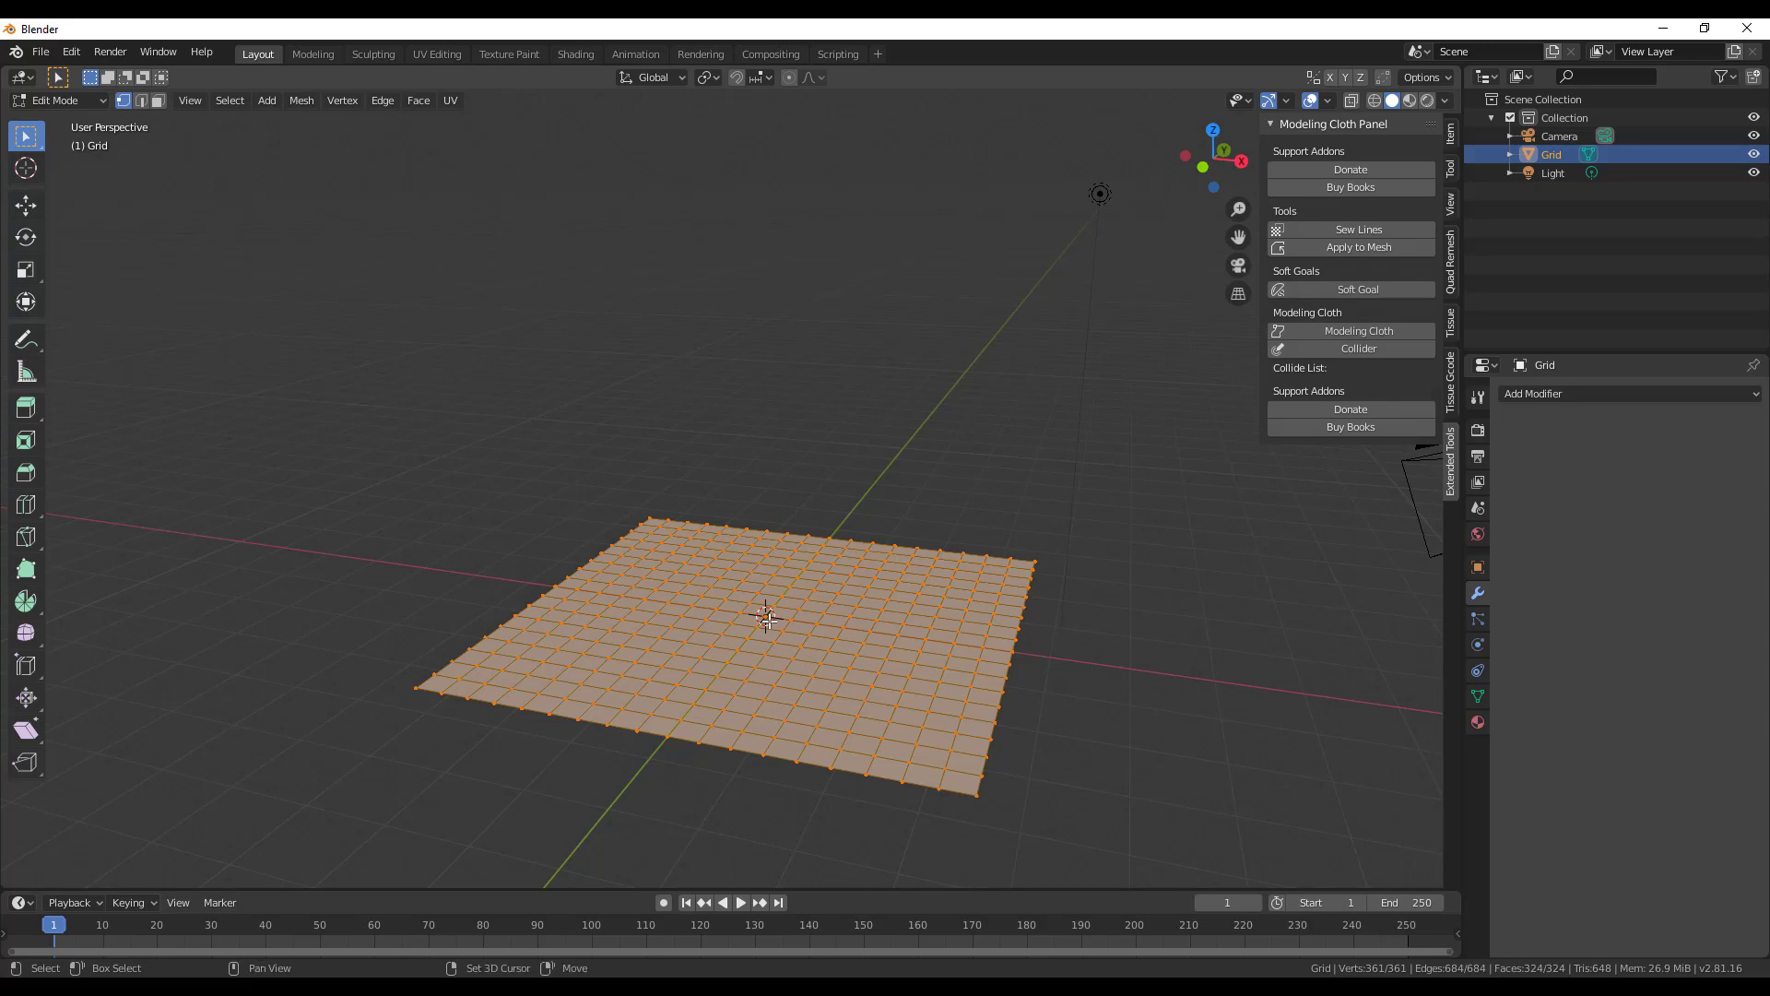
key(shift+d)
click(772, 447)
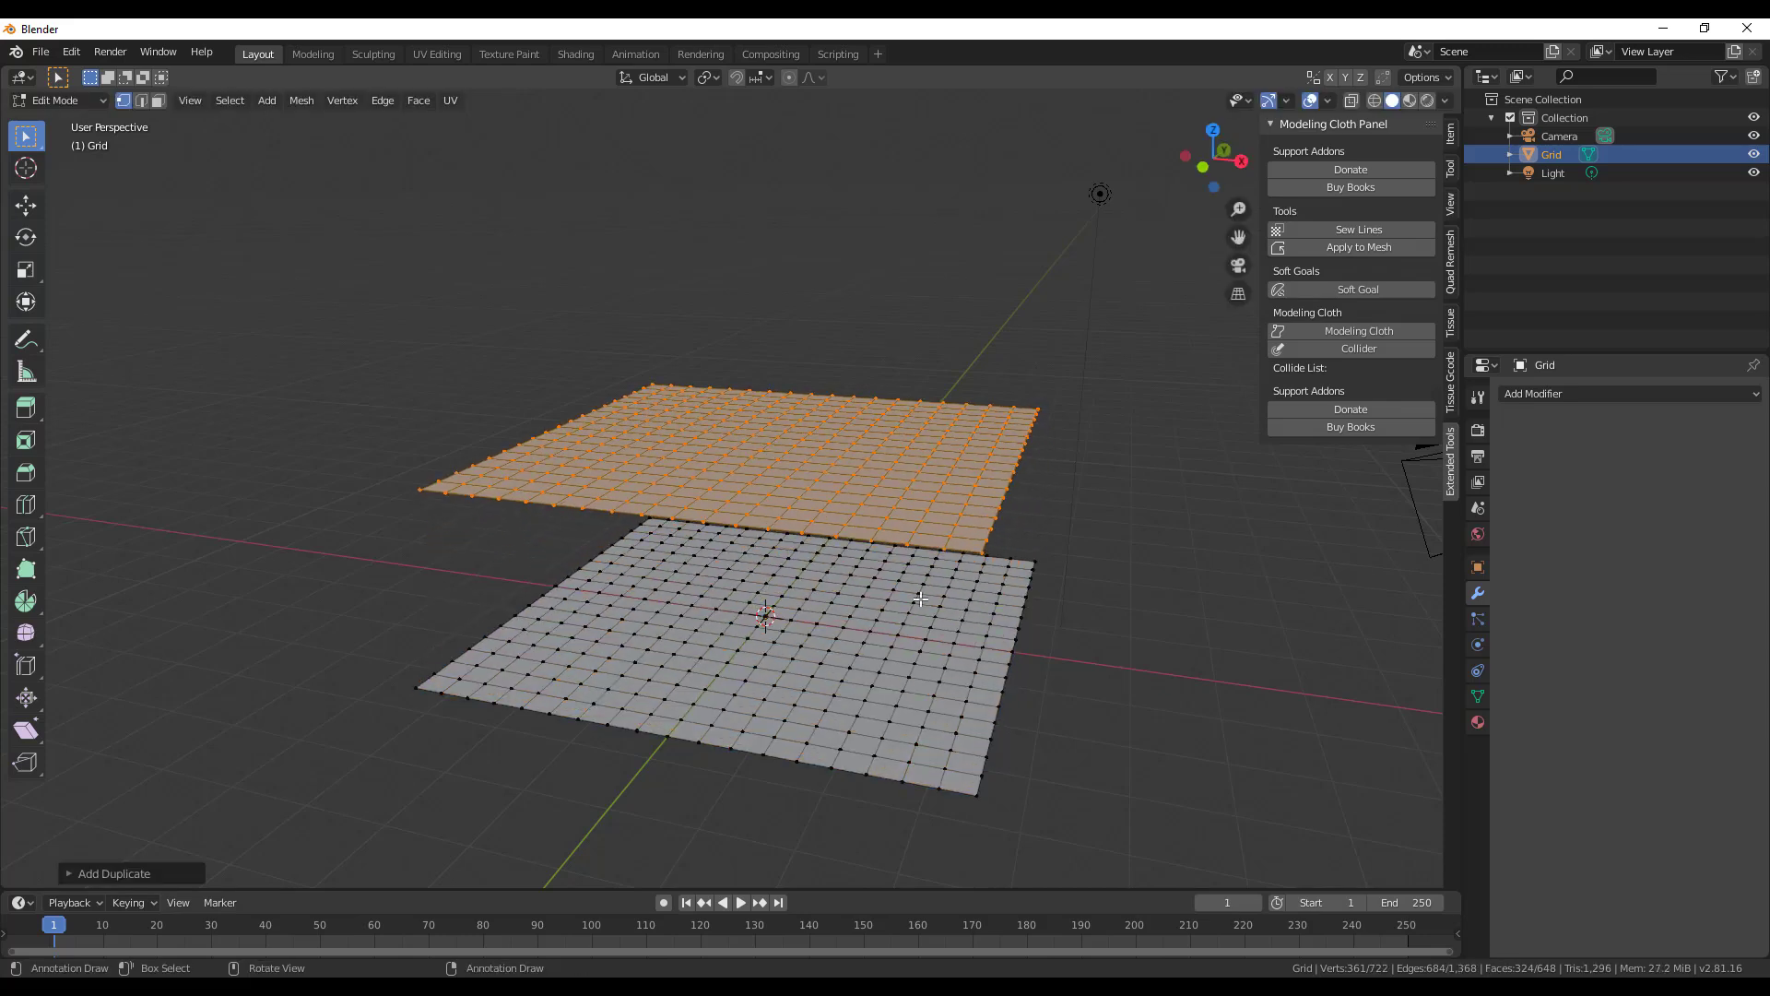
middle_drag(1032, 671, 993, 665)
click(1012, 306)
middle_drag(837, 500, 871, 514)
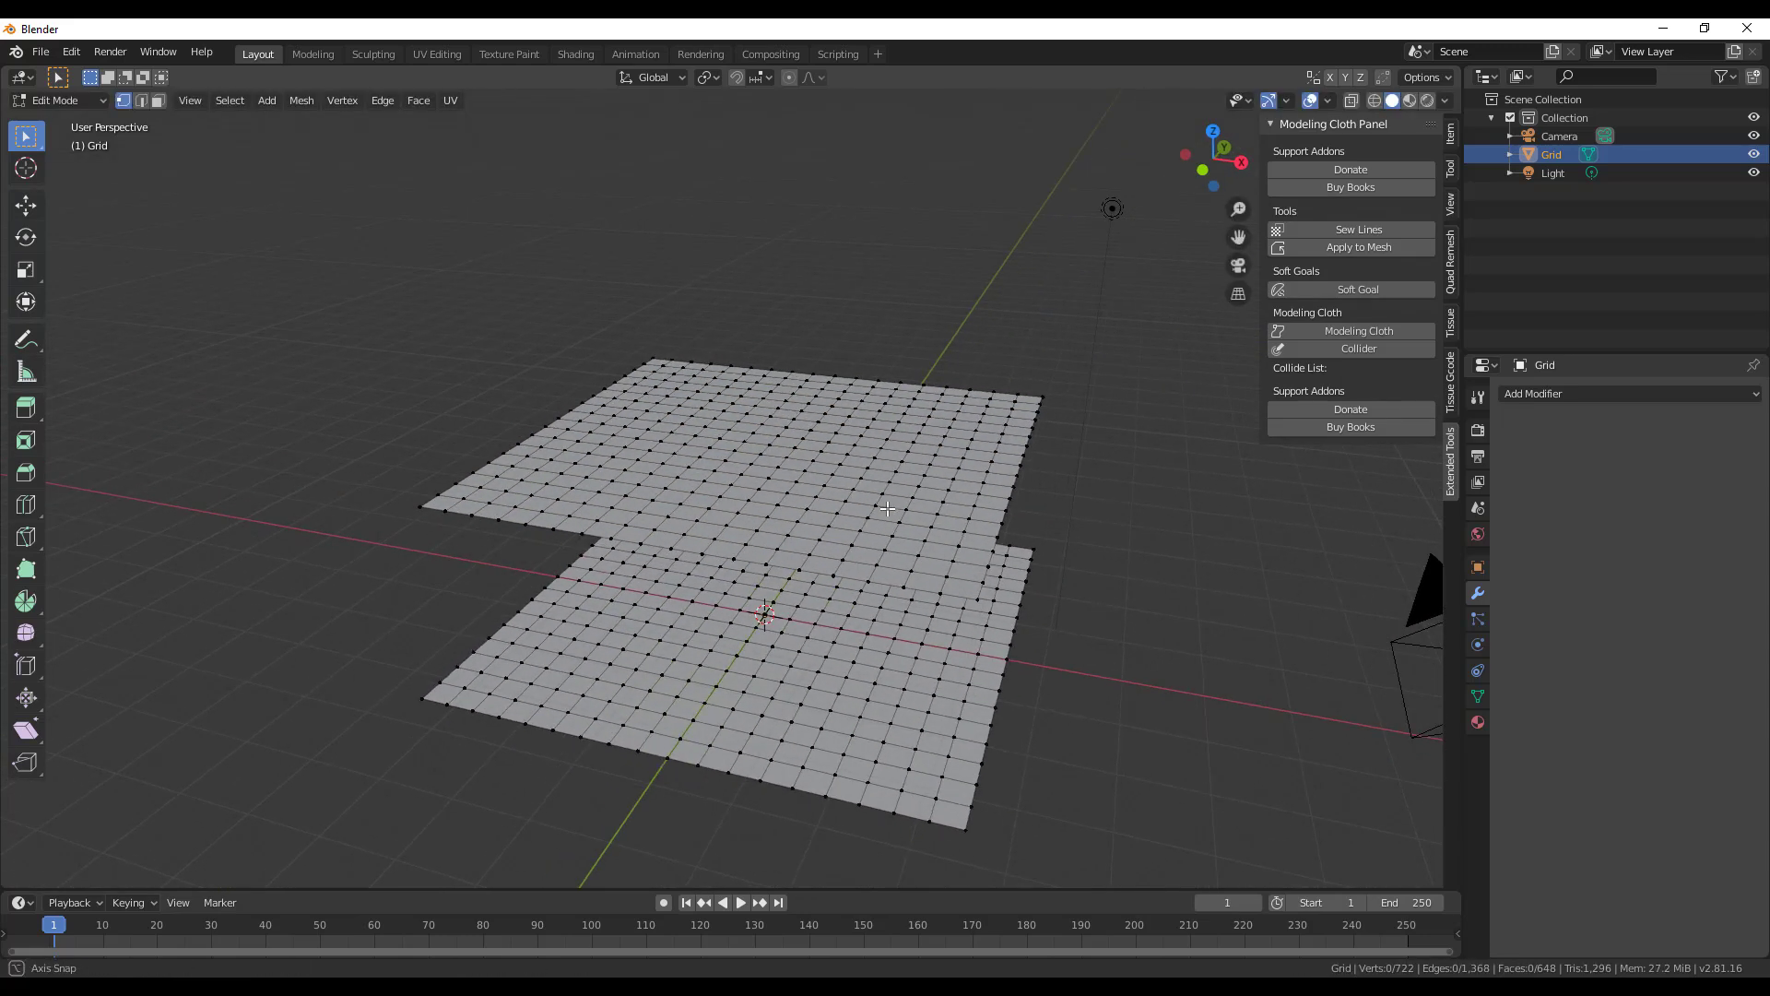
scroll(871, 515, up, 1)
scroll(673, 426, down, 2)
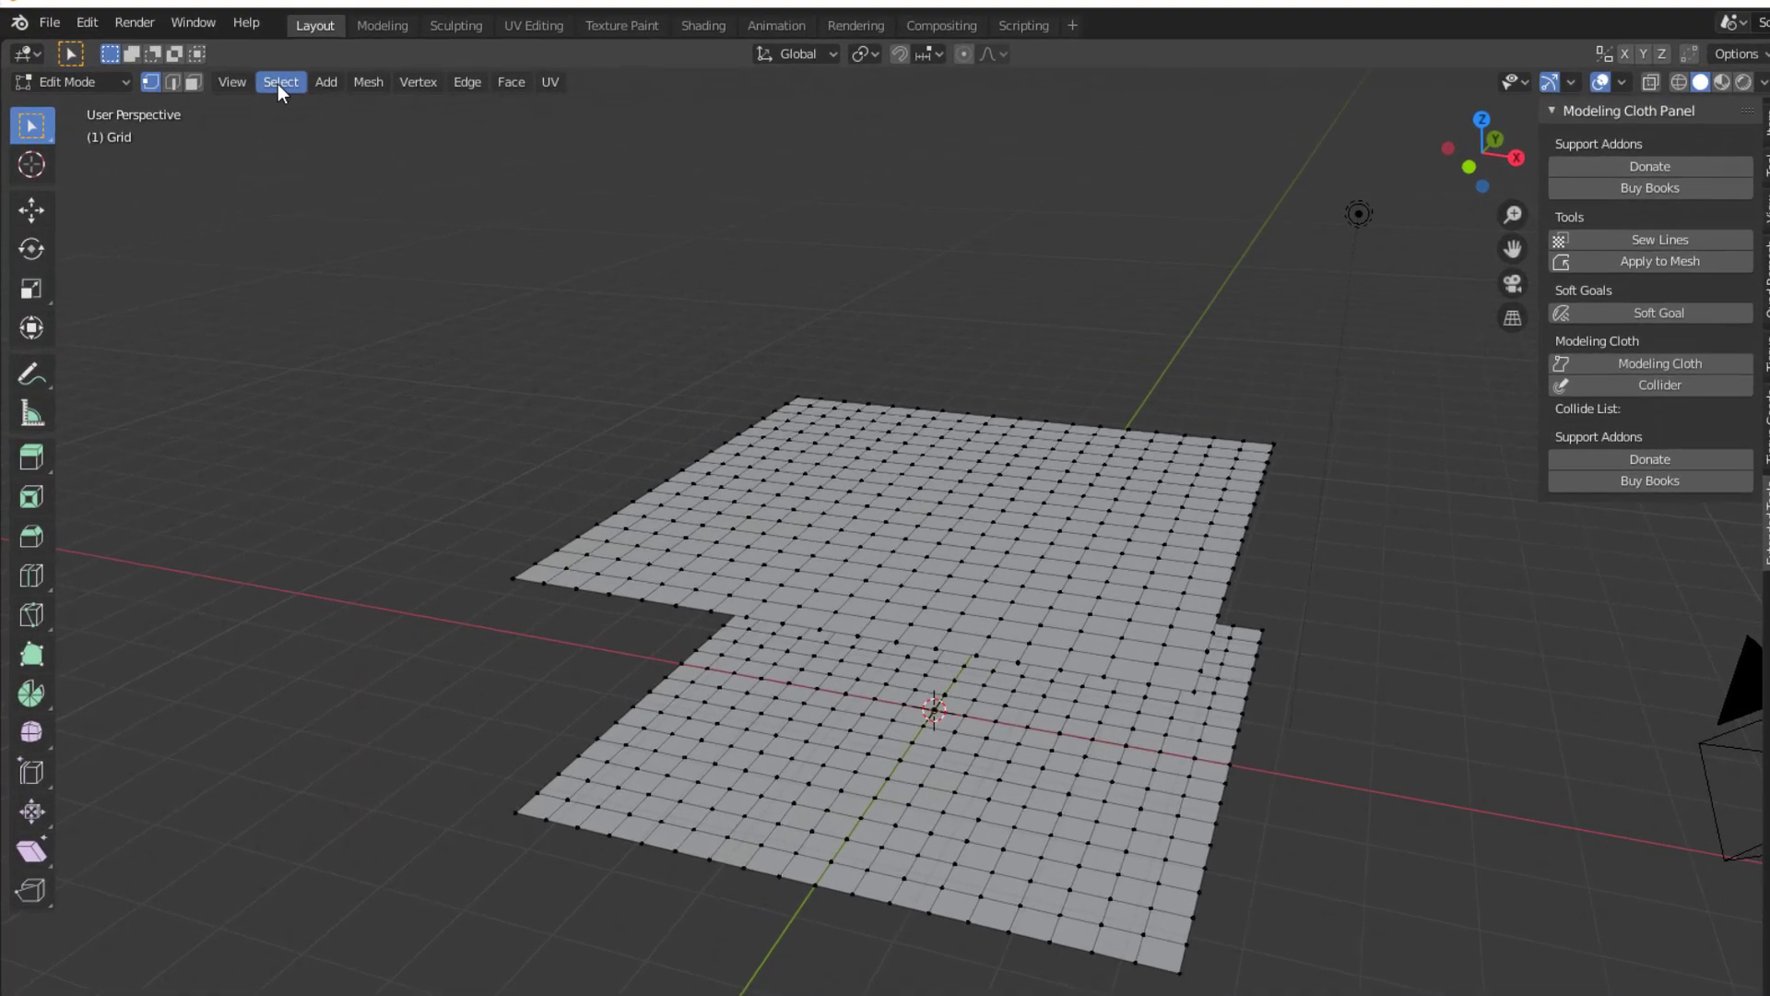
Select the non-manifold boundary vertices of both grid layers.
click(230, 100)
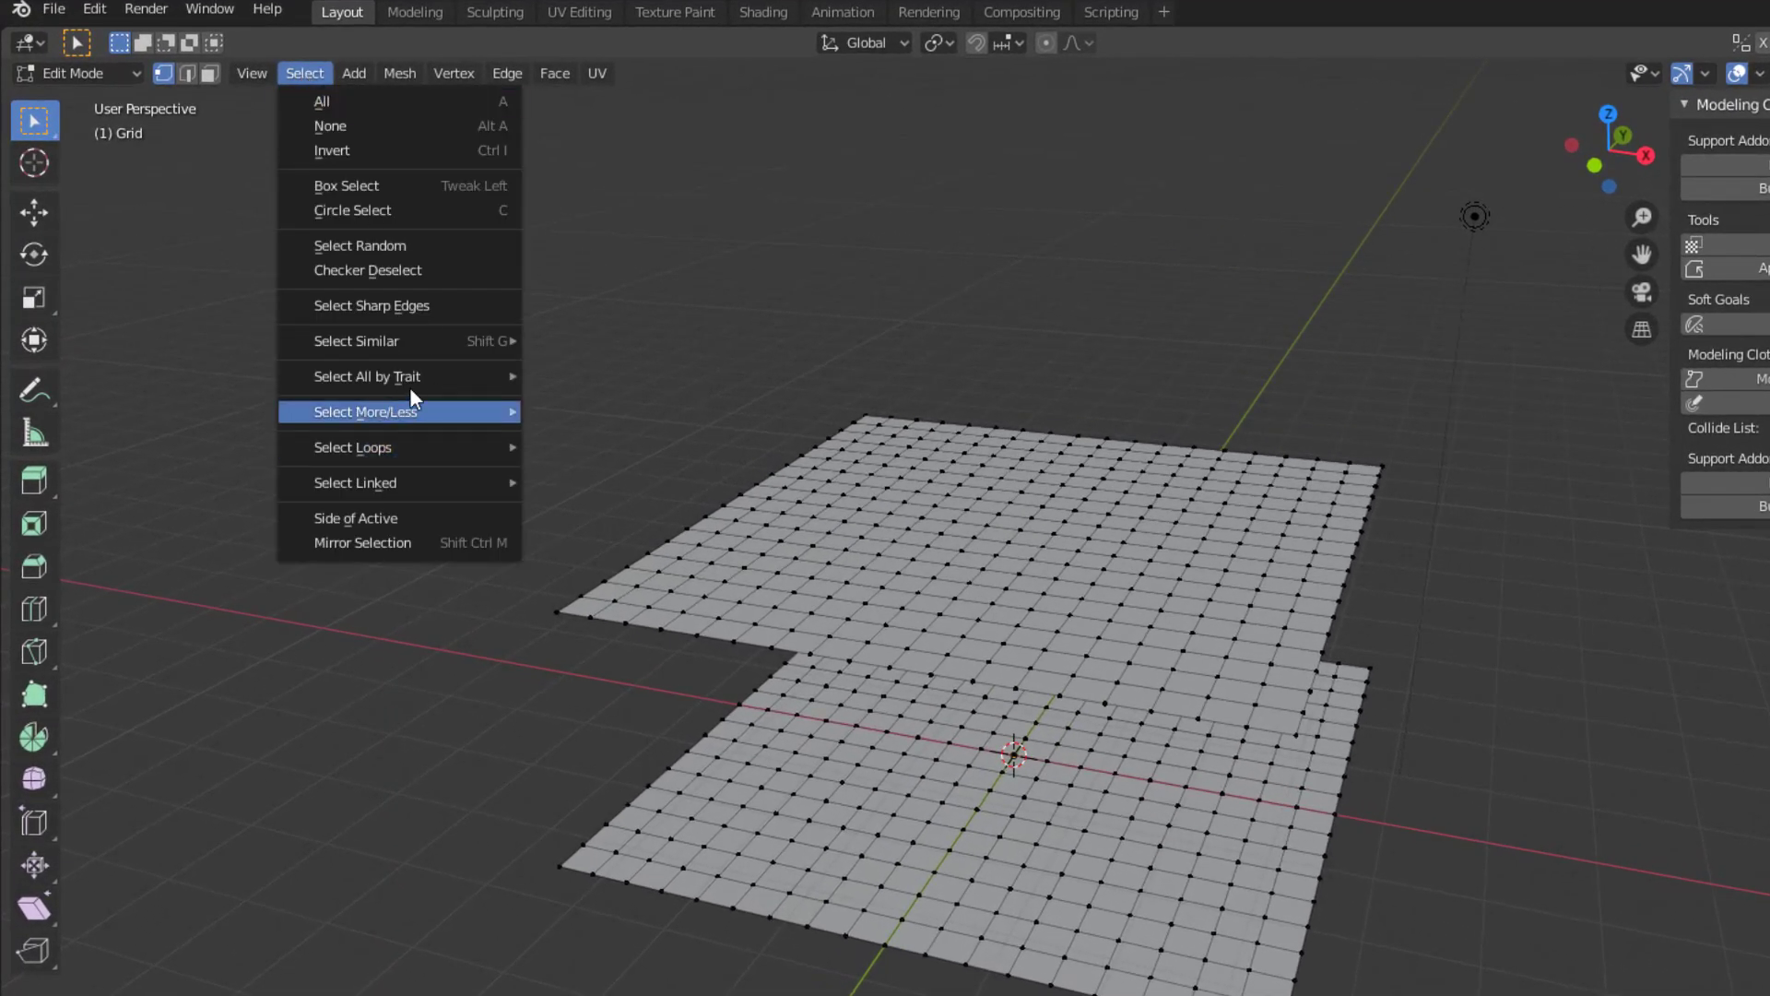
mouse_move(368, 378)
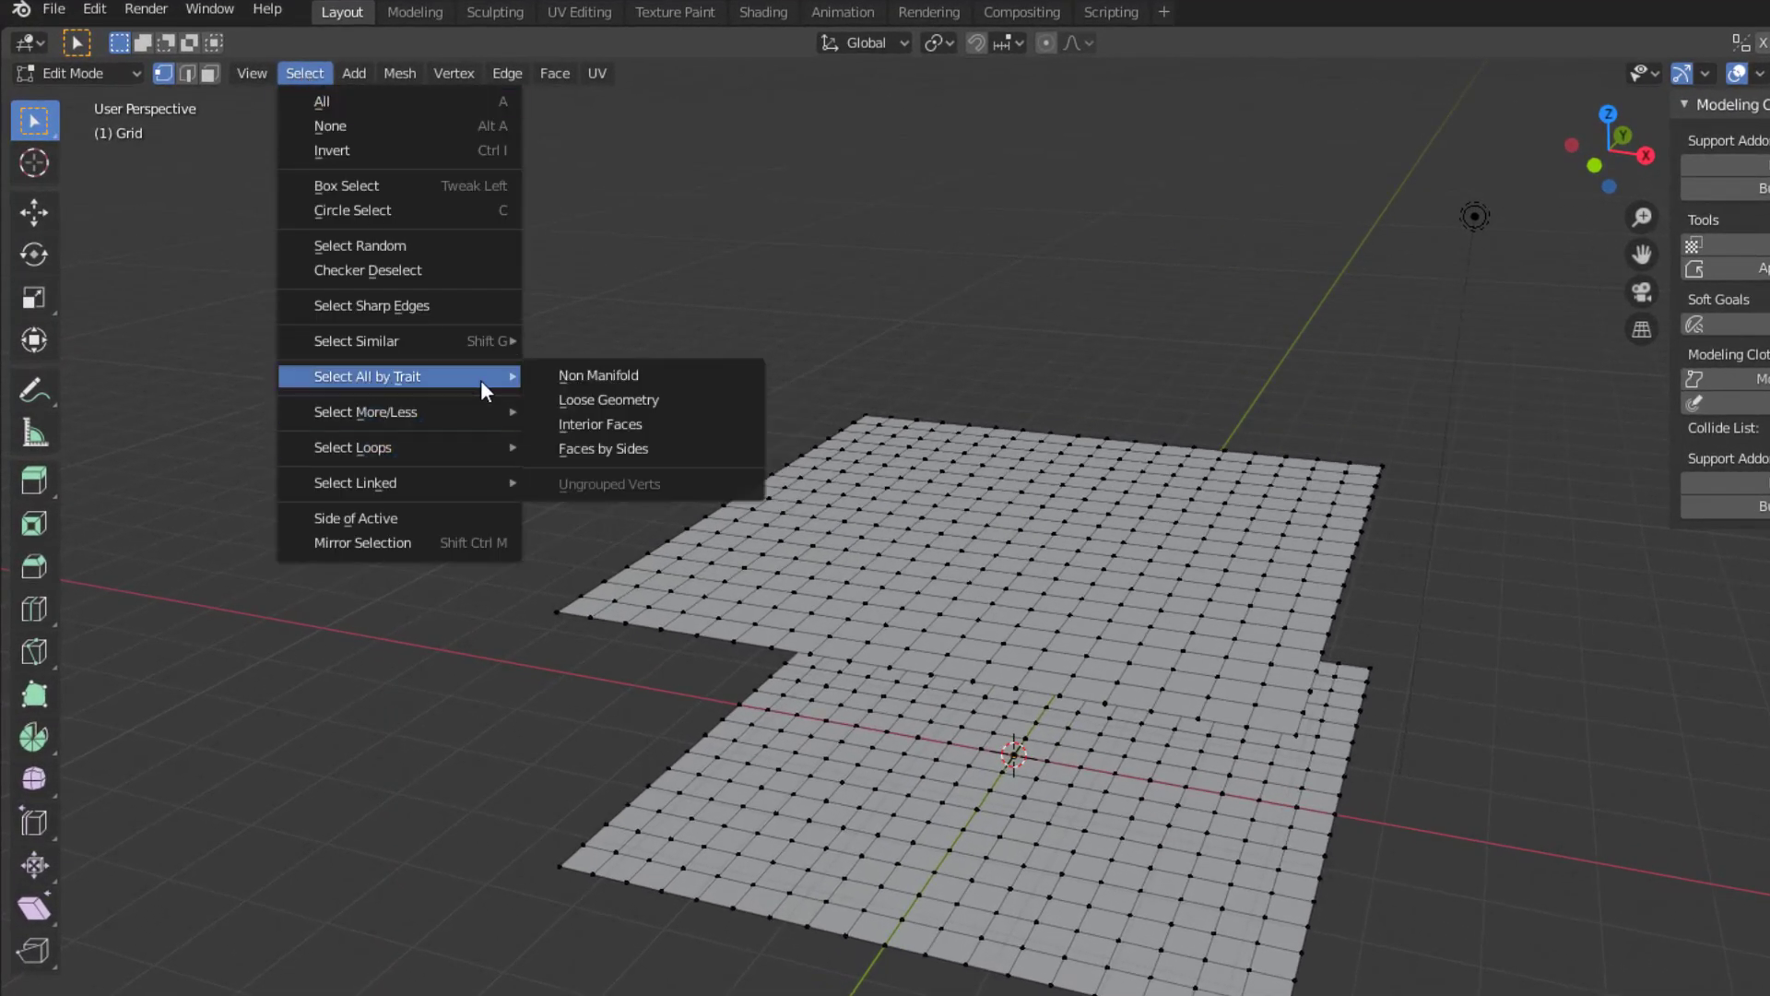
click(607, 378)
middle_drag(607, 378, 530, 391)
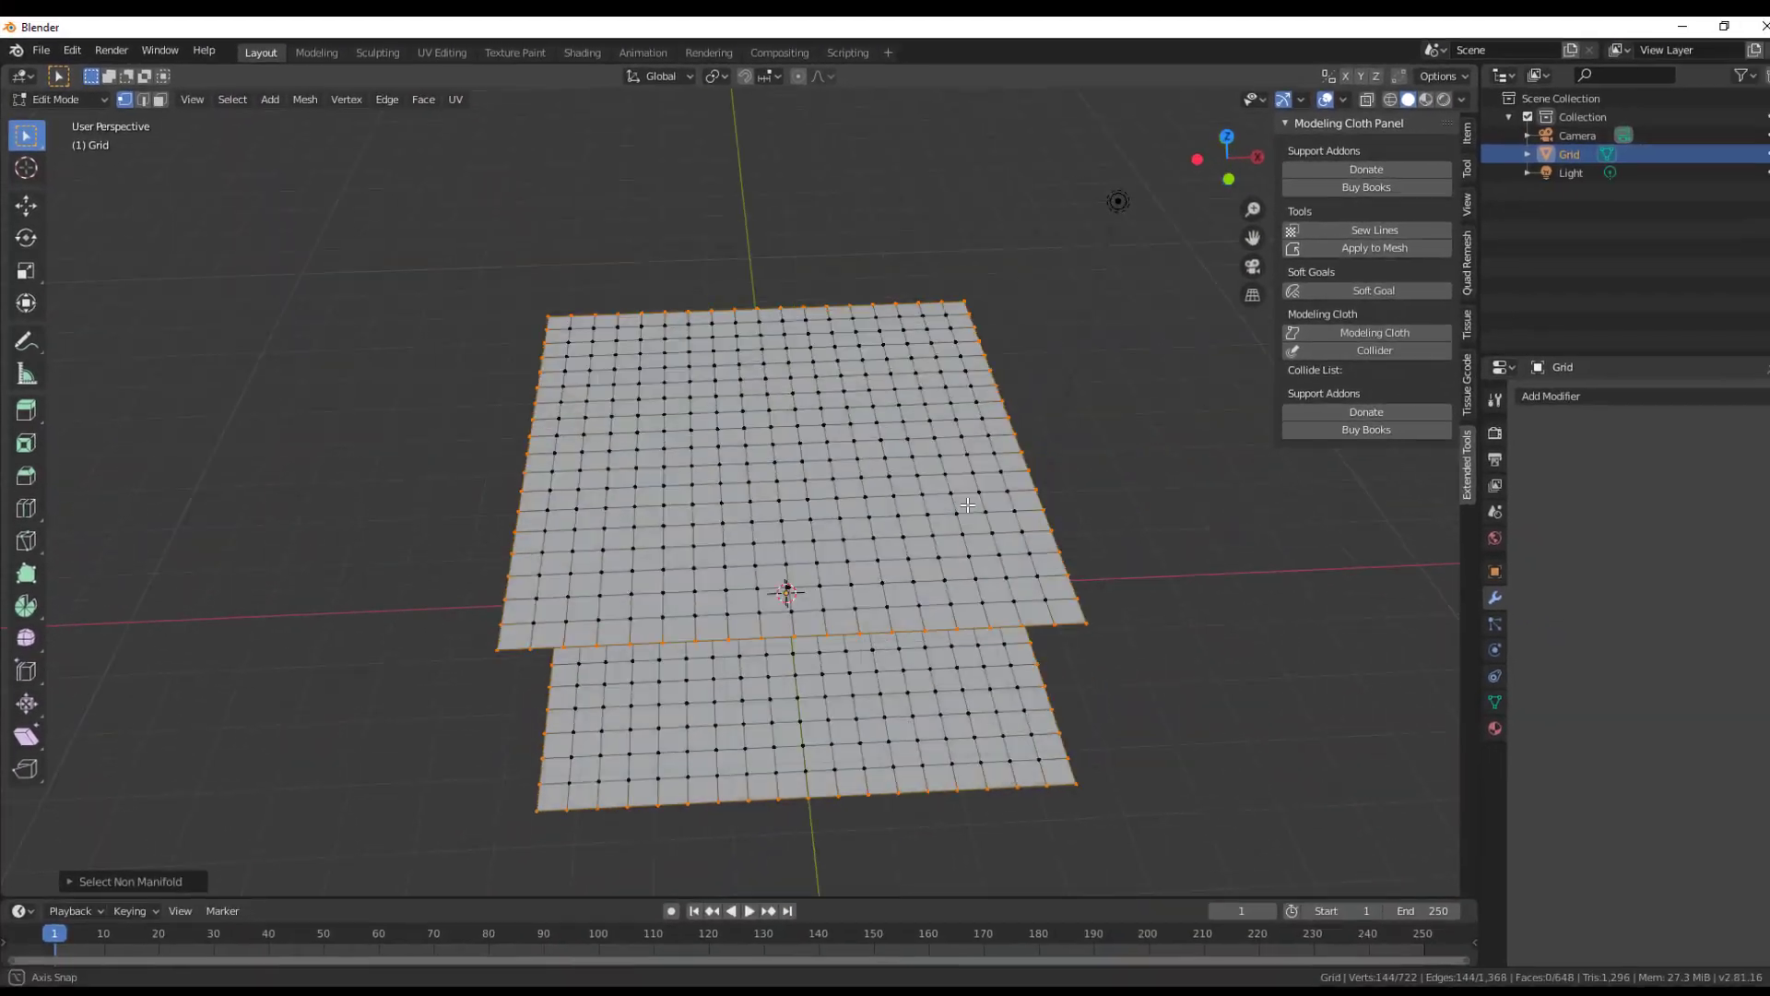
middle_drag(967, 505, 1190, 378)
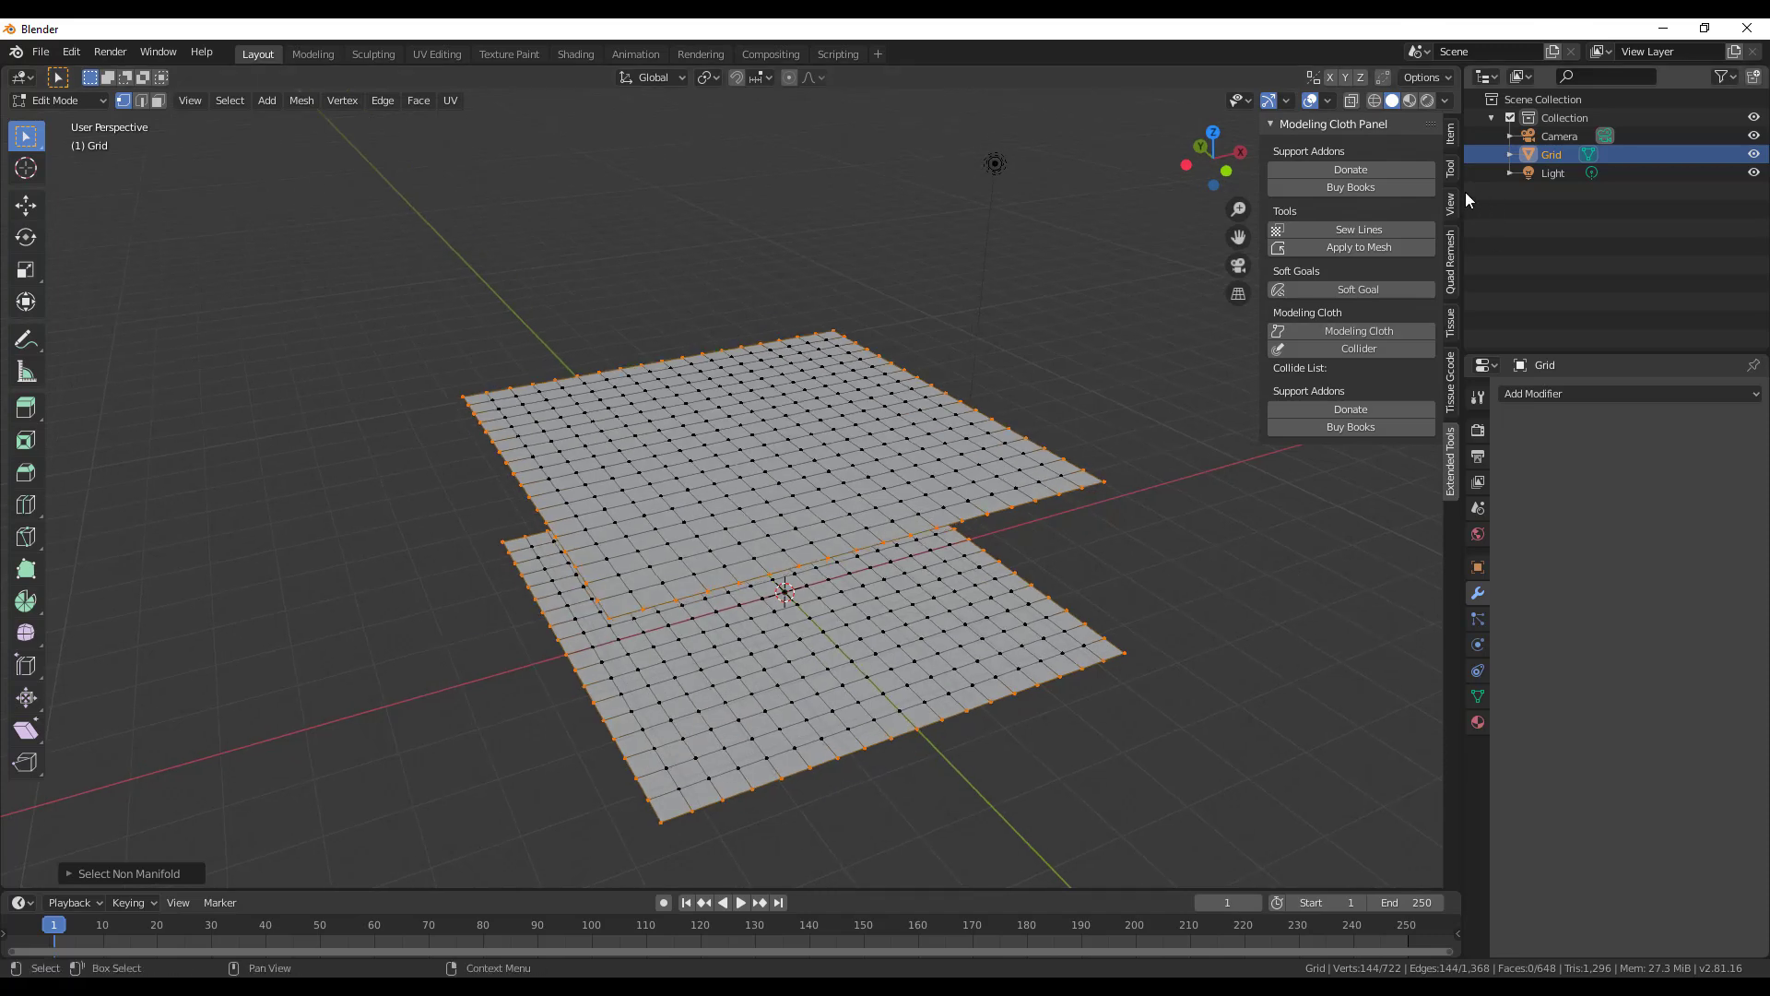
Connect the boundaries of the two grid layers with sew lines and return to Object Mode.
click(1401, 230)
middle_drag(1109, 477, 900, 551)
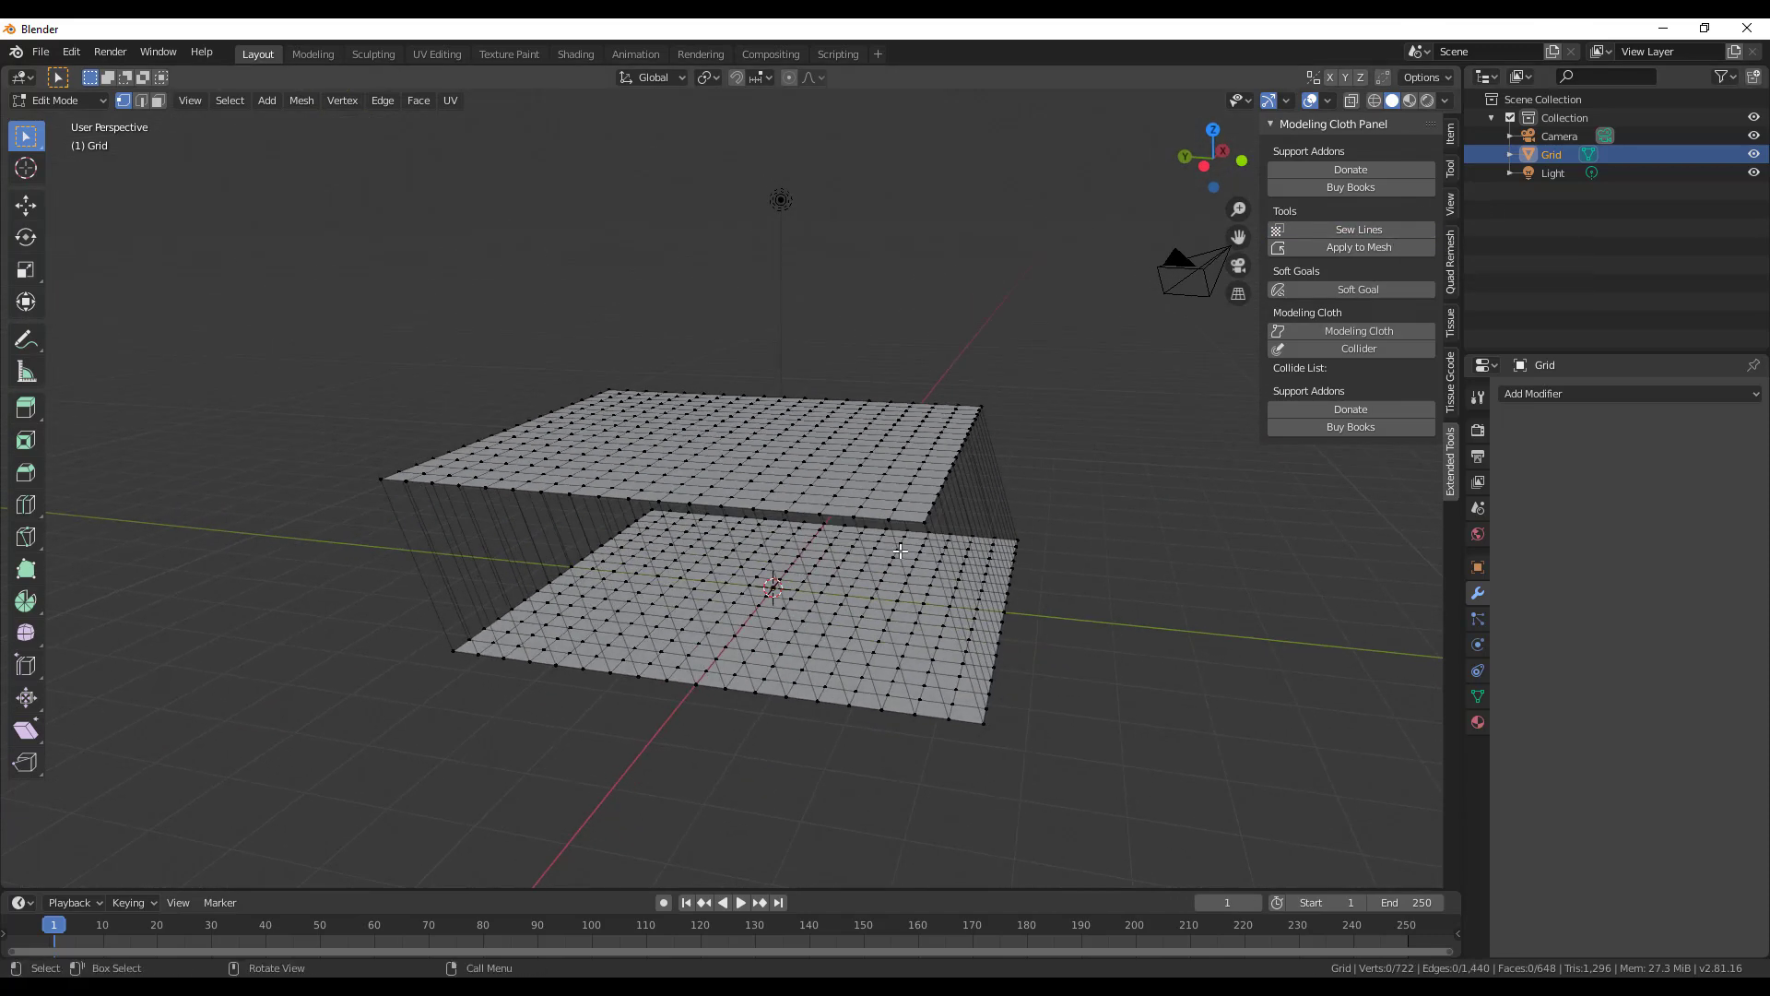
key(Tab)
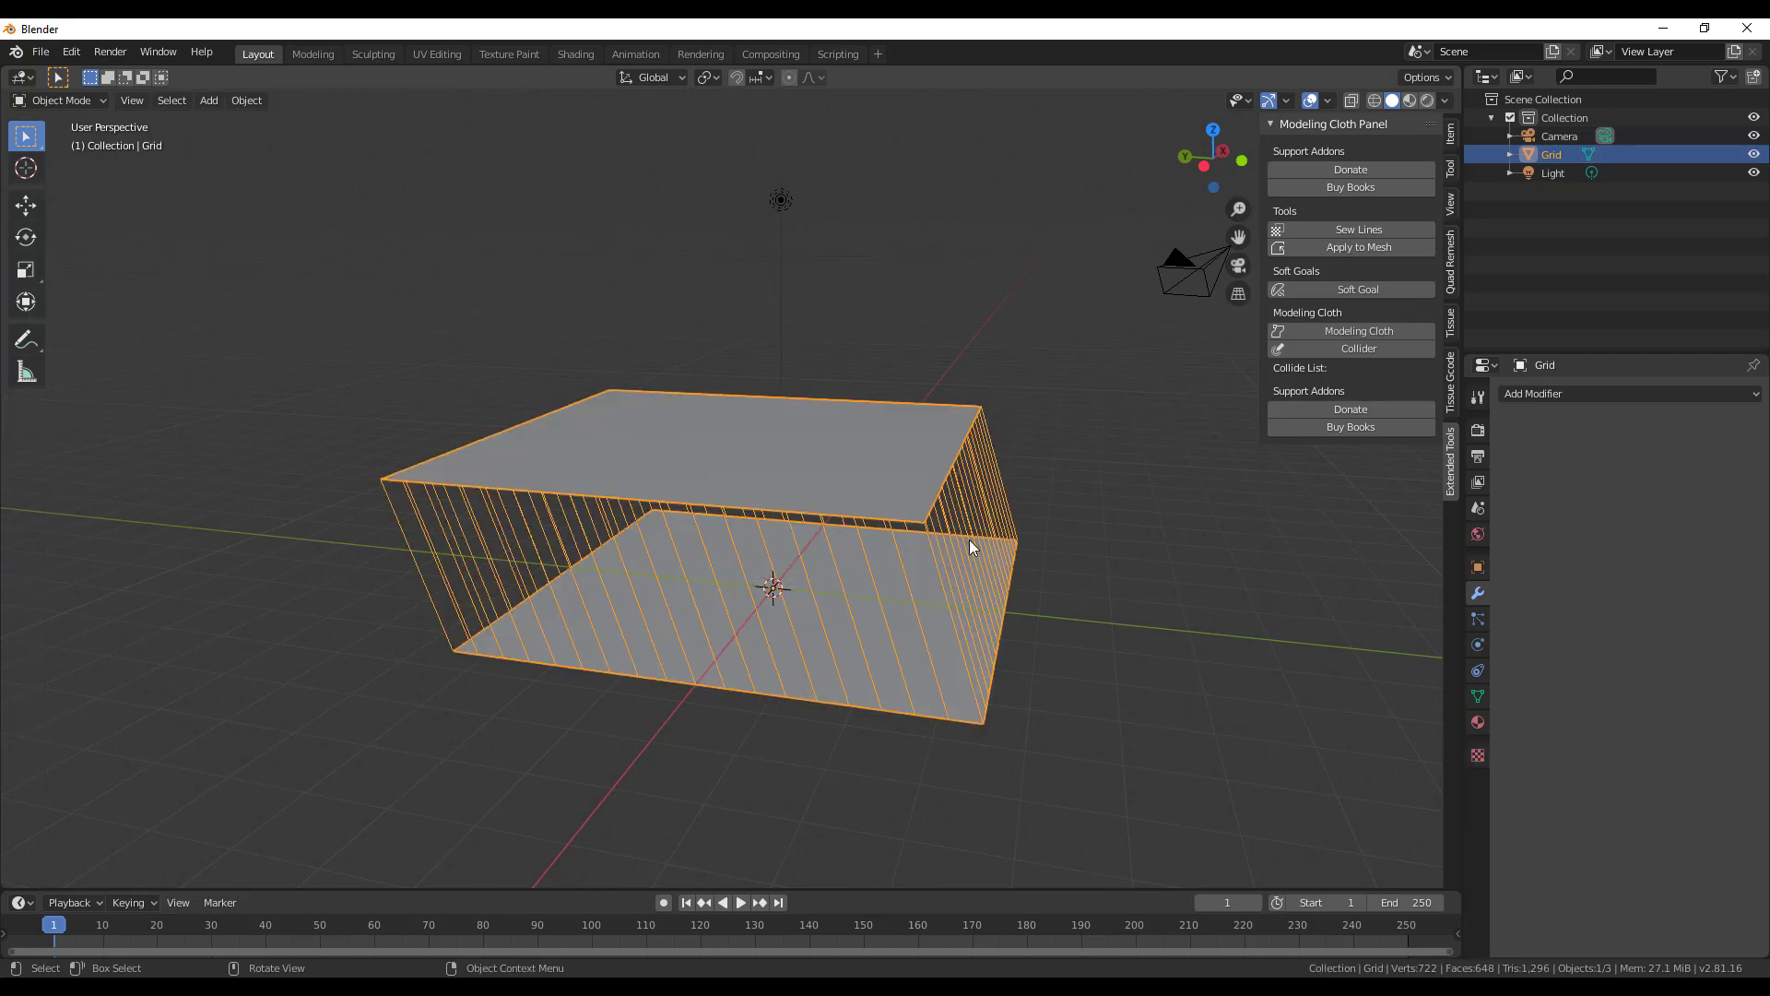
key(Tab)
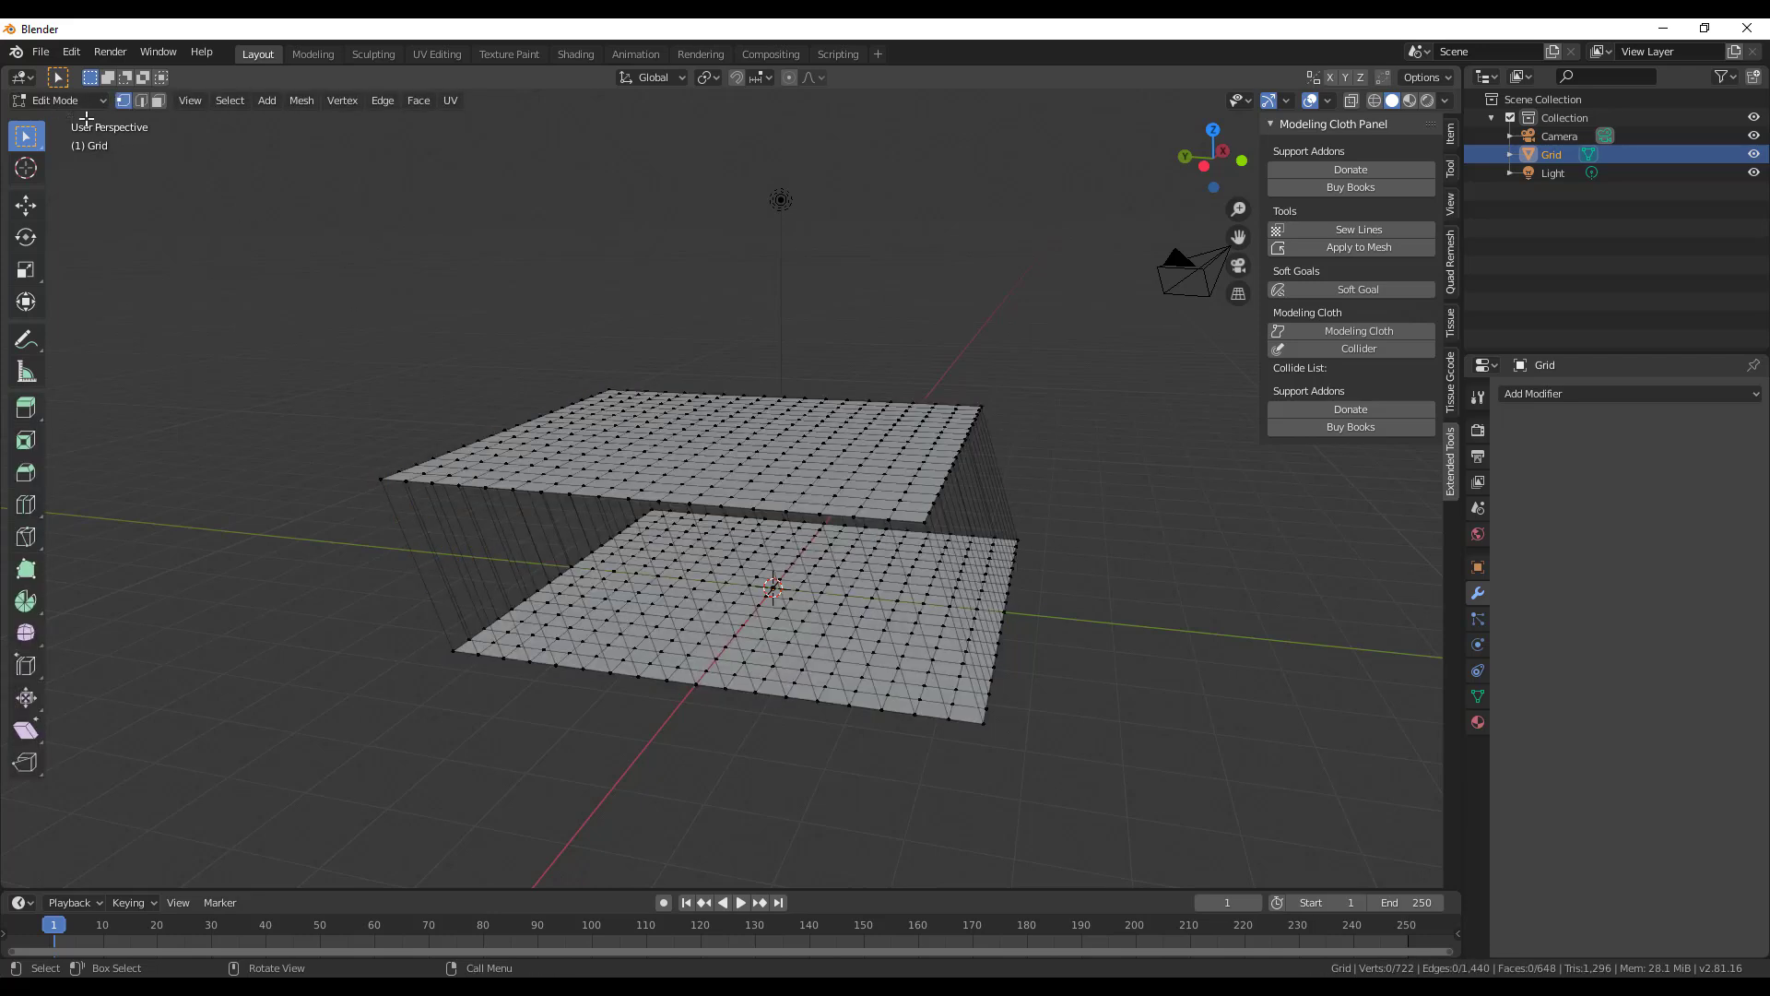
key(Tab)
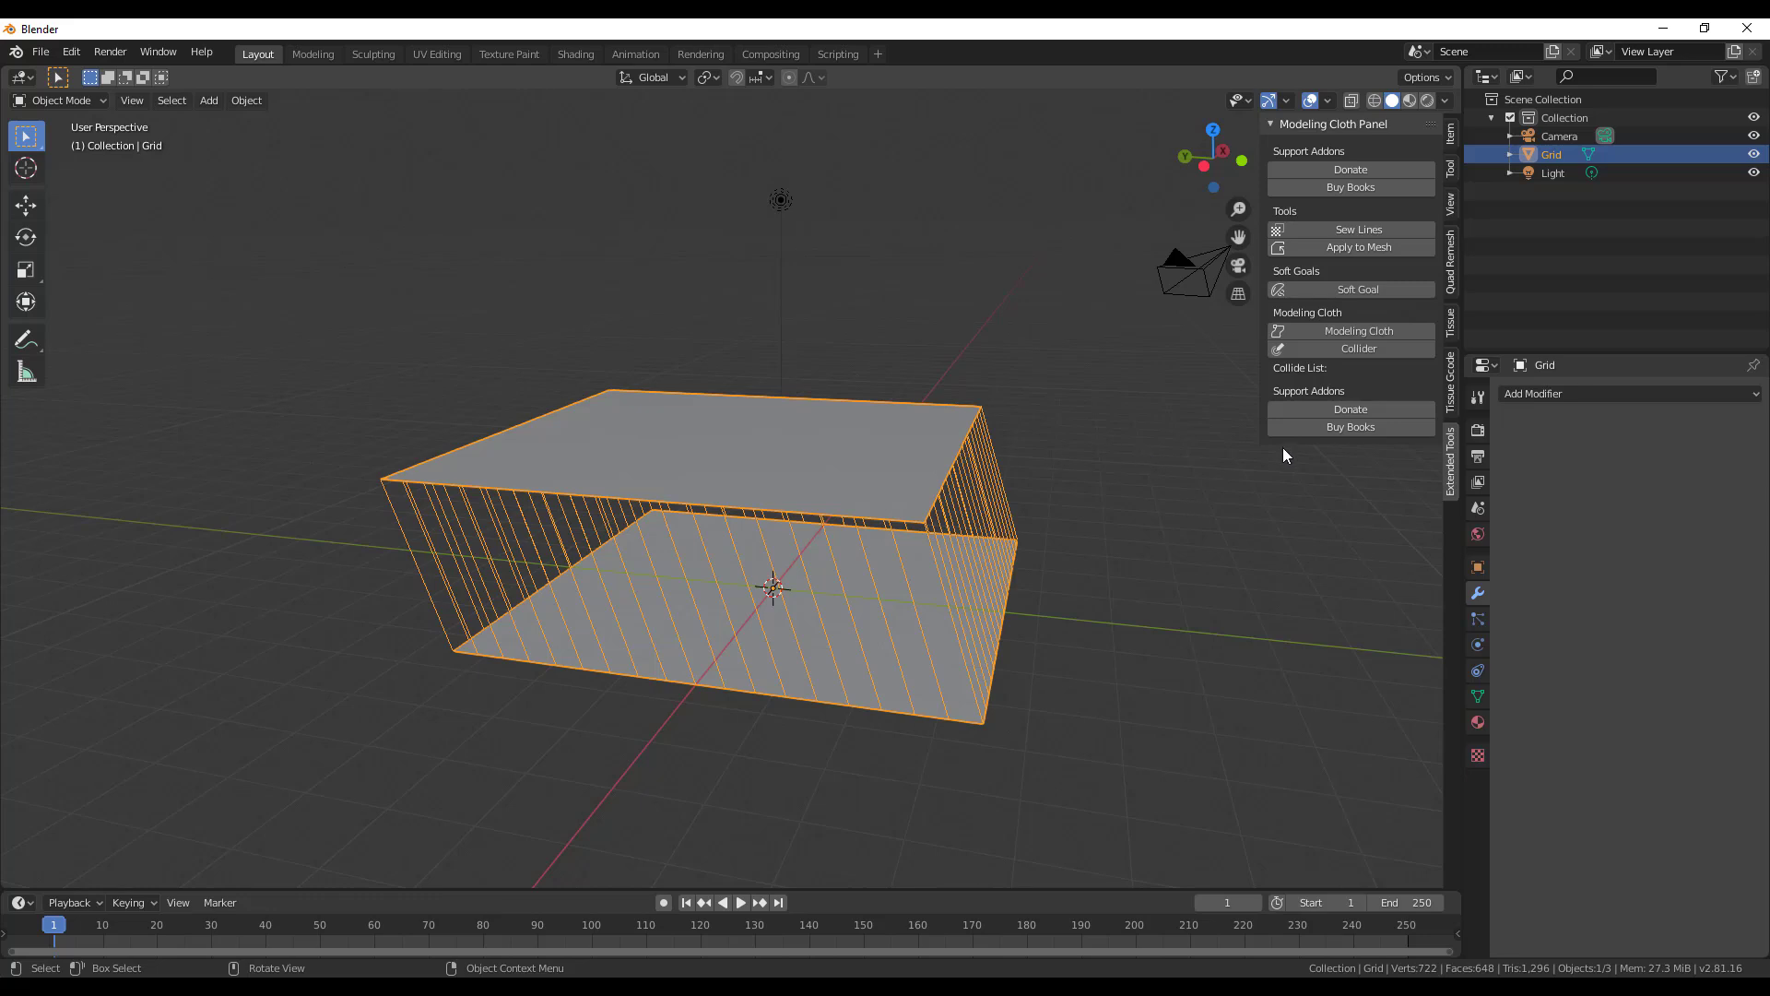
Turn the sewn grid object into a modeling cloth and start its continuous update.
click(1394, 333)
middle_drag(1124, 562, 900, 585)
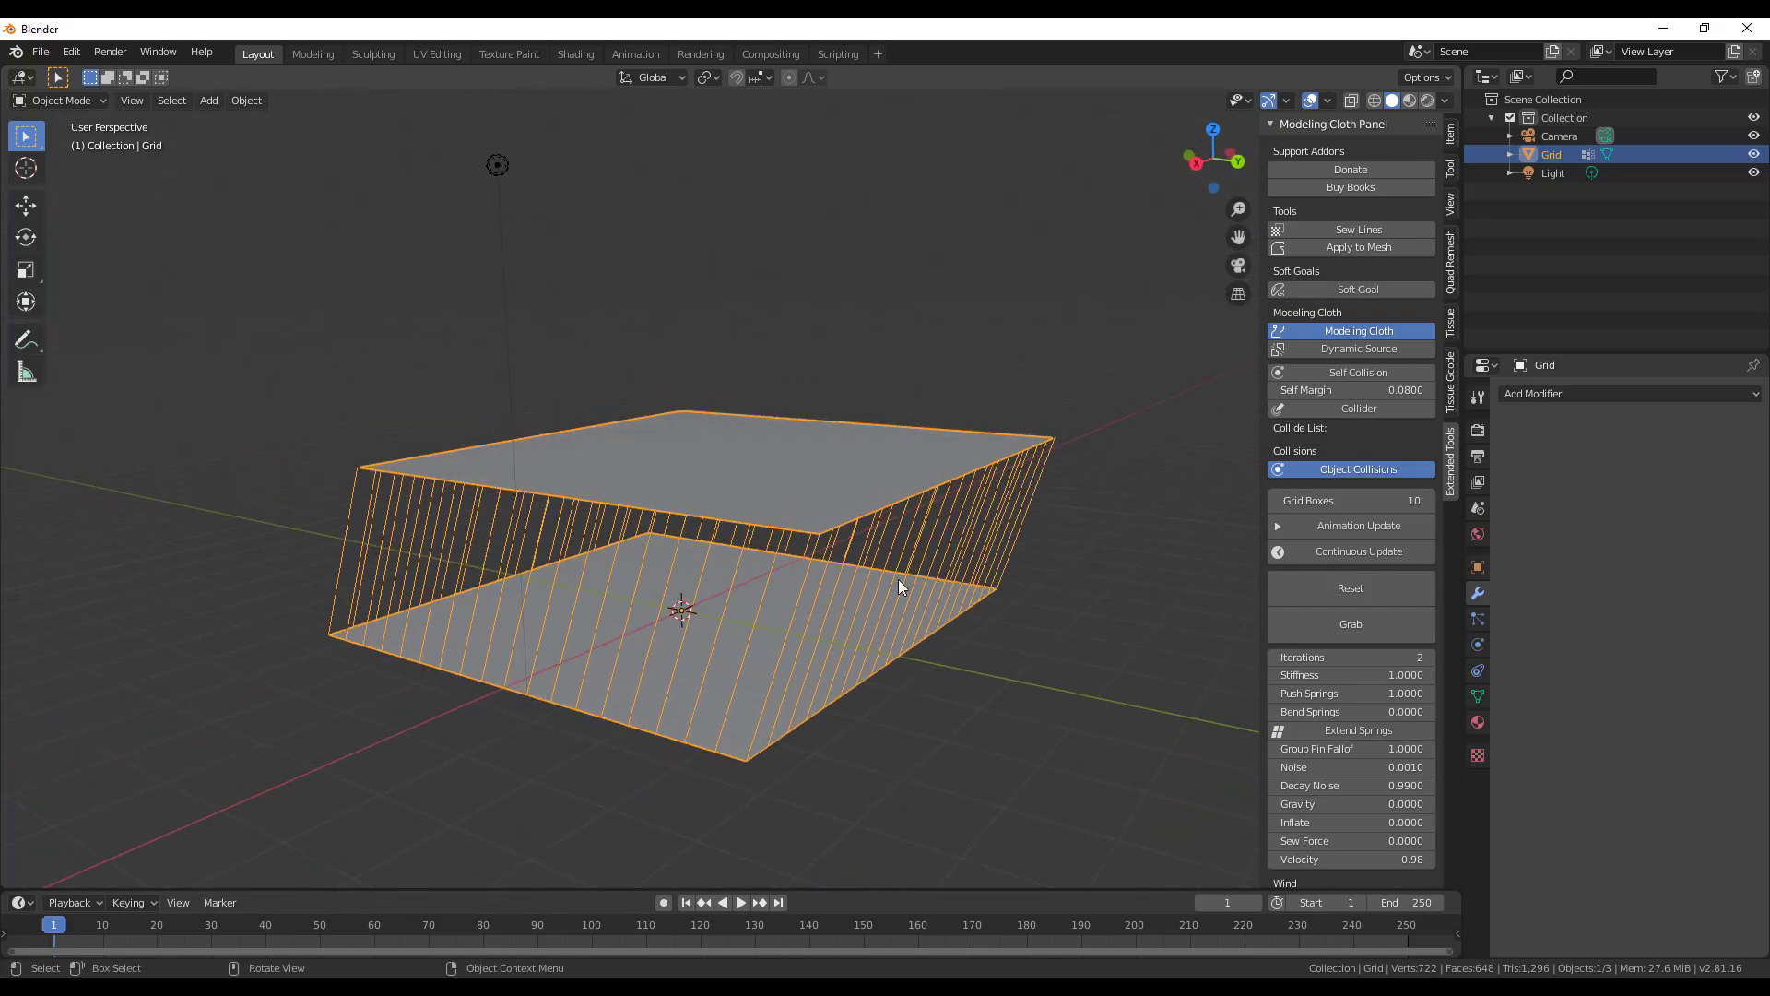
click(1320, 550)
middle_drag(950, 675, 1076, 658)
scroll(1370, 728, down, 2)
scroll(1374, 730, down, 5)
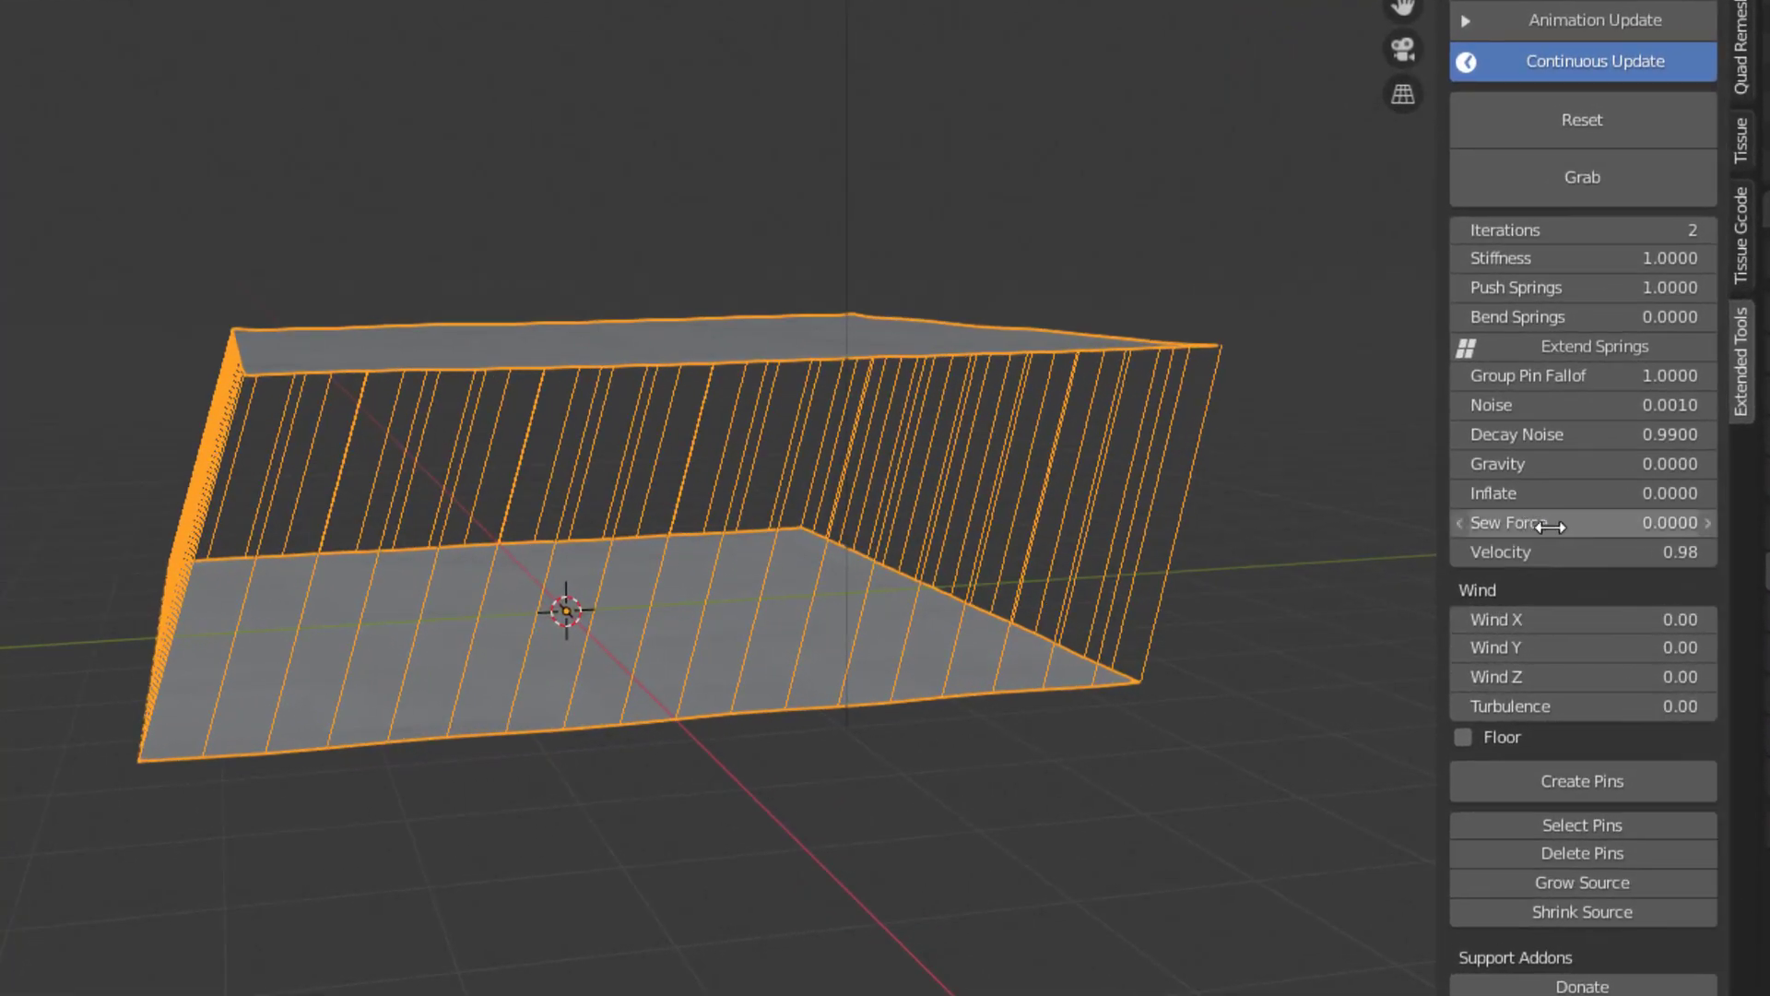
Set the cloth's sew force to 1.0 to pull the two layers together into a cushion.
drag(1535, 515, 1692, 523)
middle_drag(959, 432, 272, 383)
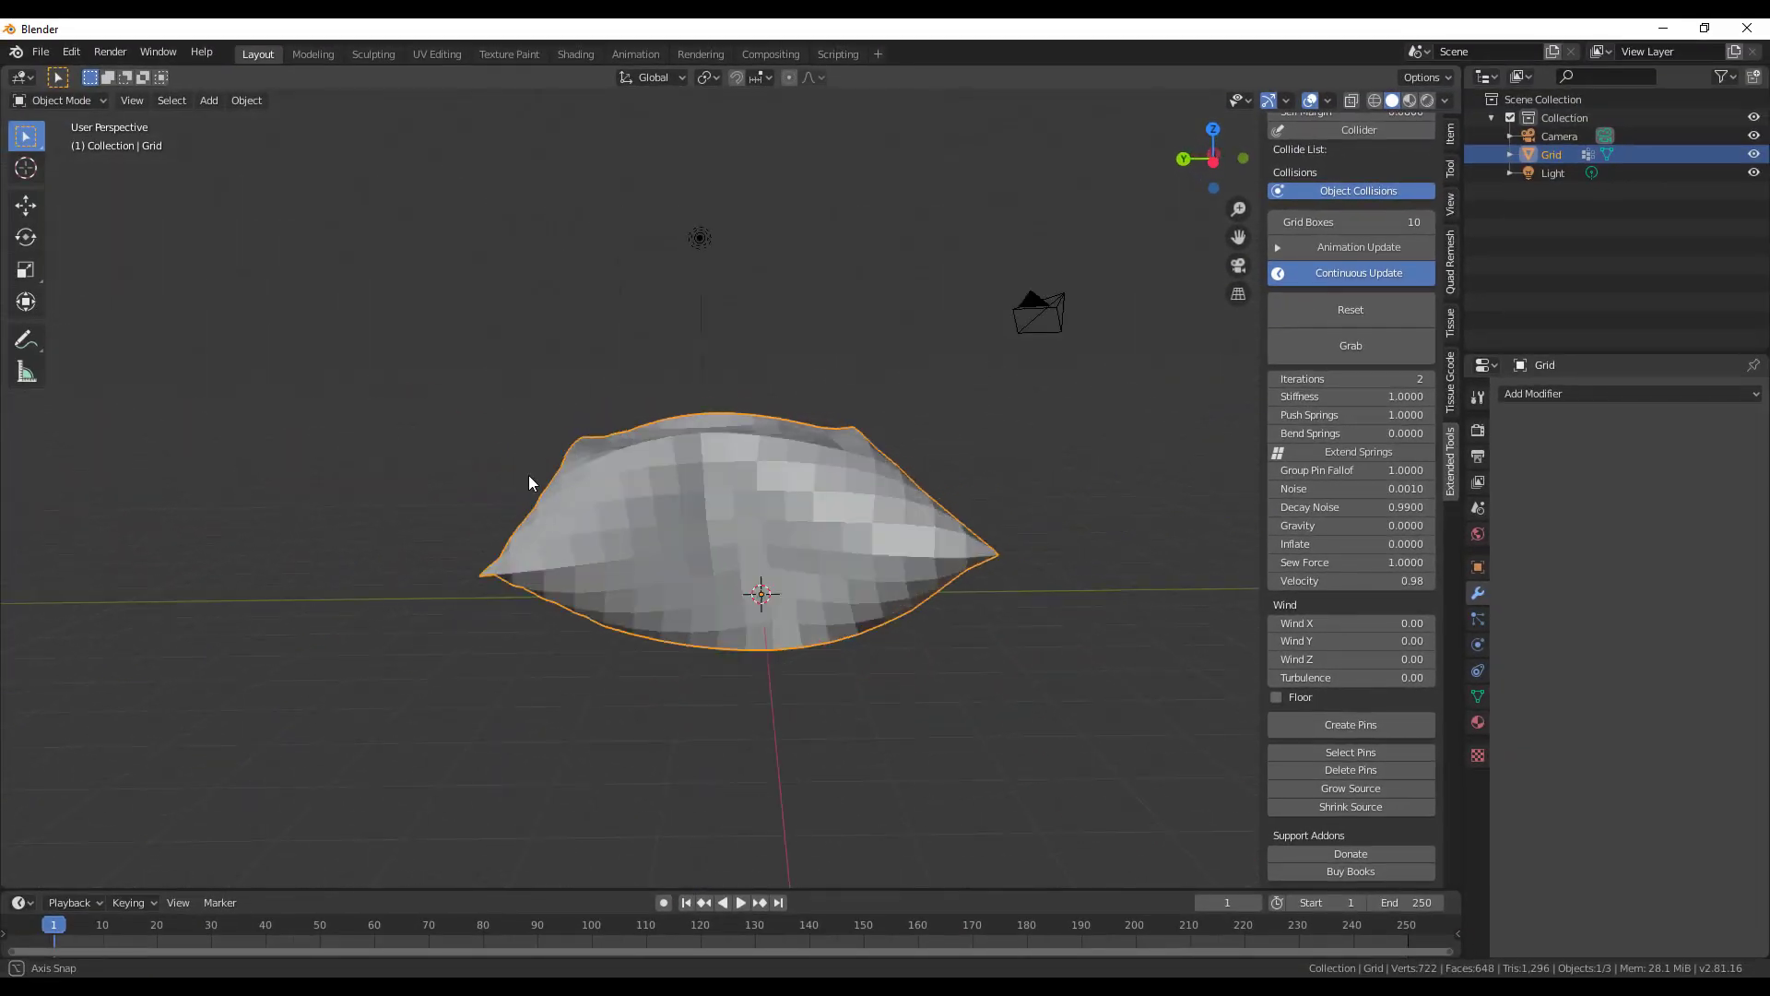
middle_drag(529, 479, 850, 590)
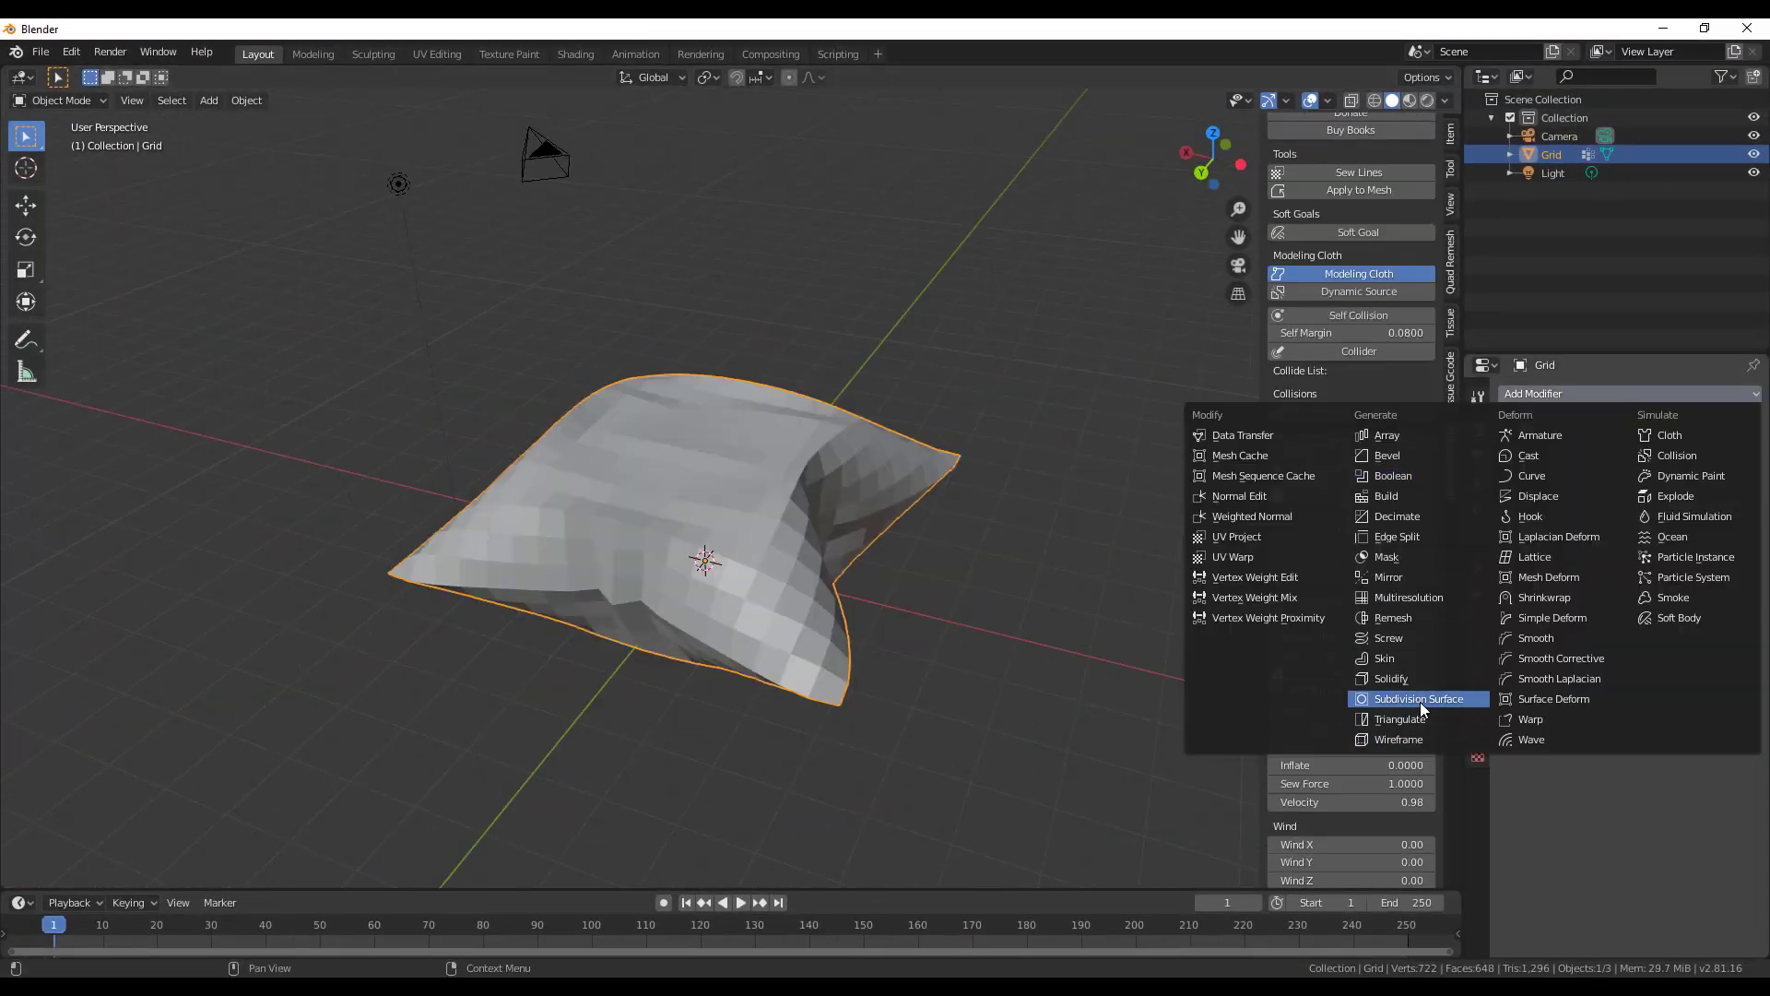
Add a Subdivision Surface modifier to the sewn cushion and shade it smooth.
click(1420, 700)
right_click(1027, 407)
click(1027, 406)
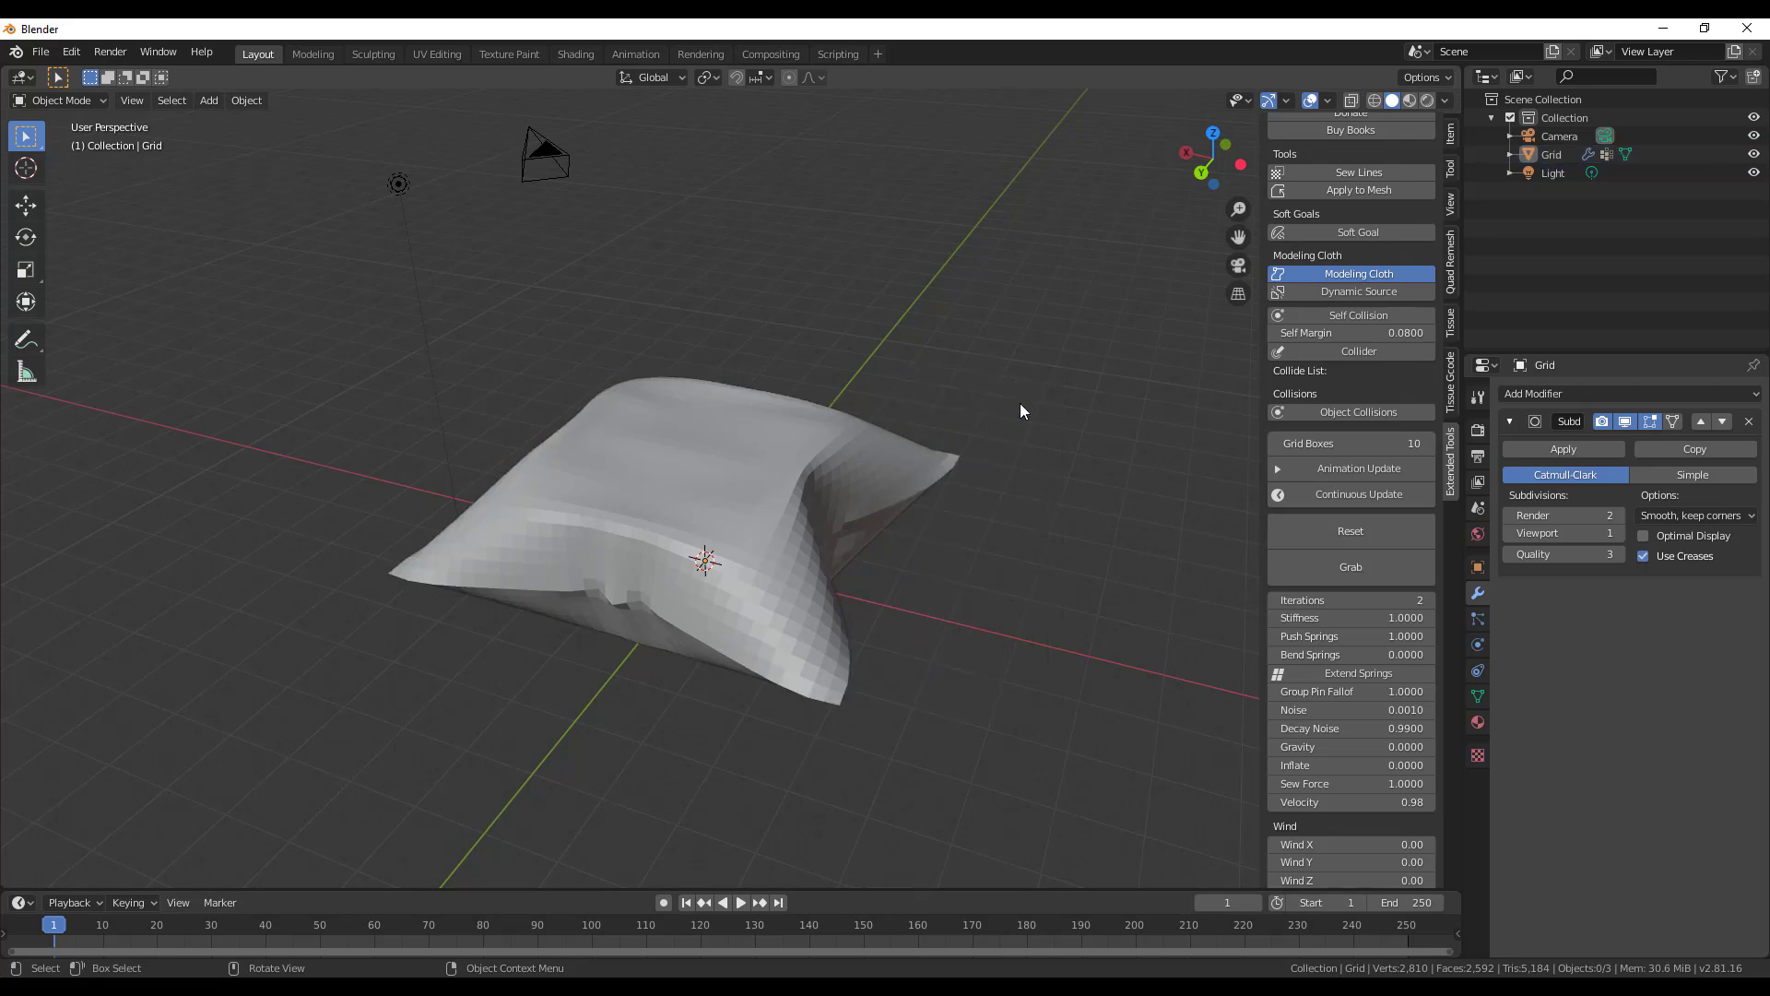
middle_drag(1078, 544, 897, 562)
click(863, 525)
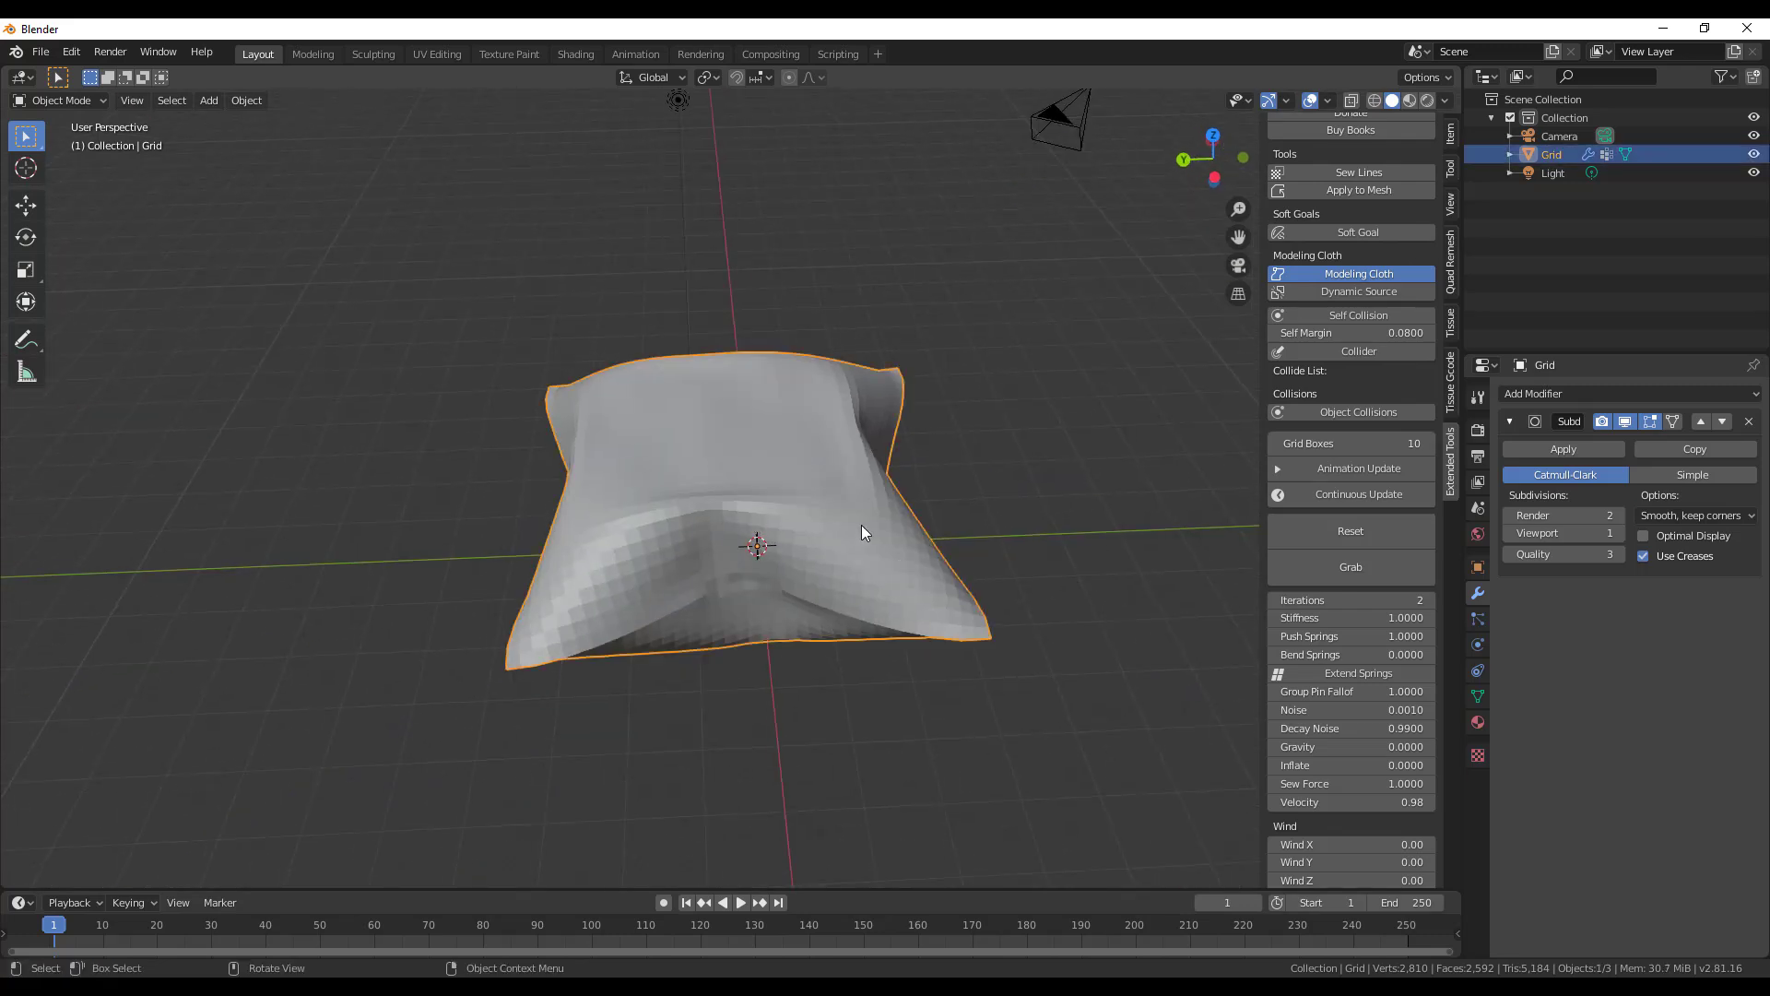
right_click(858, 417)
click(857, 414)
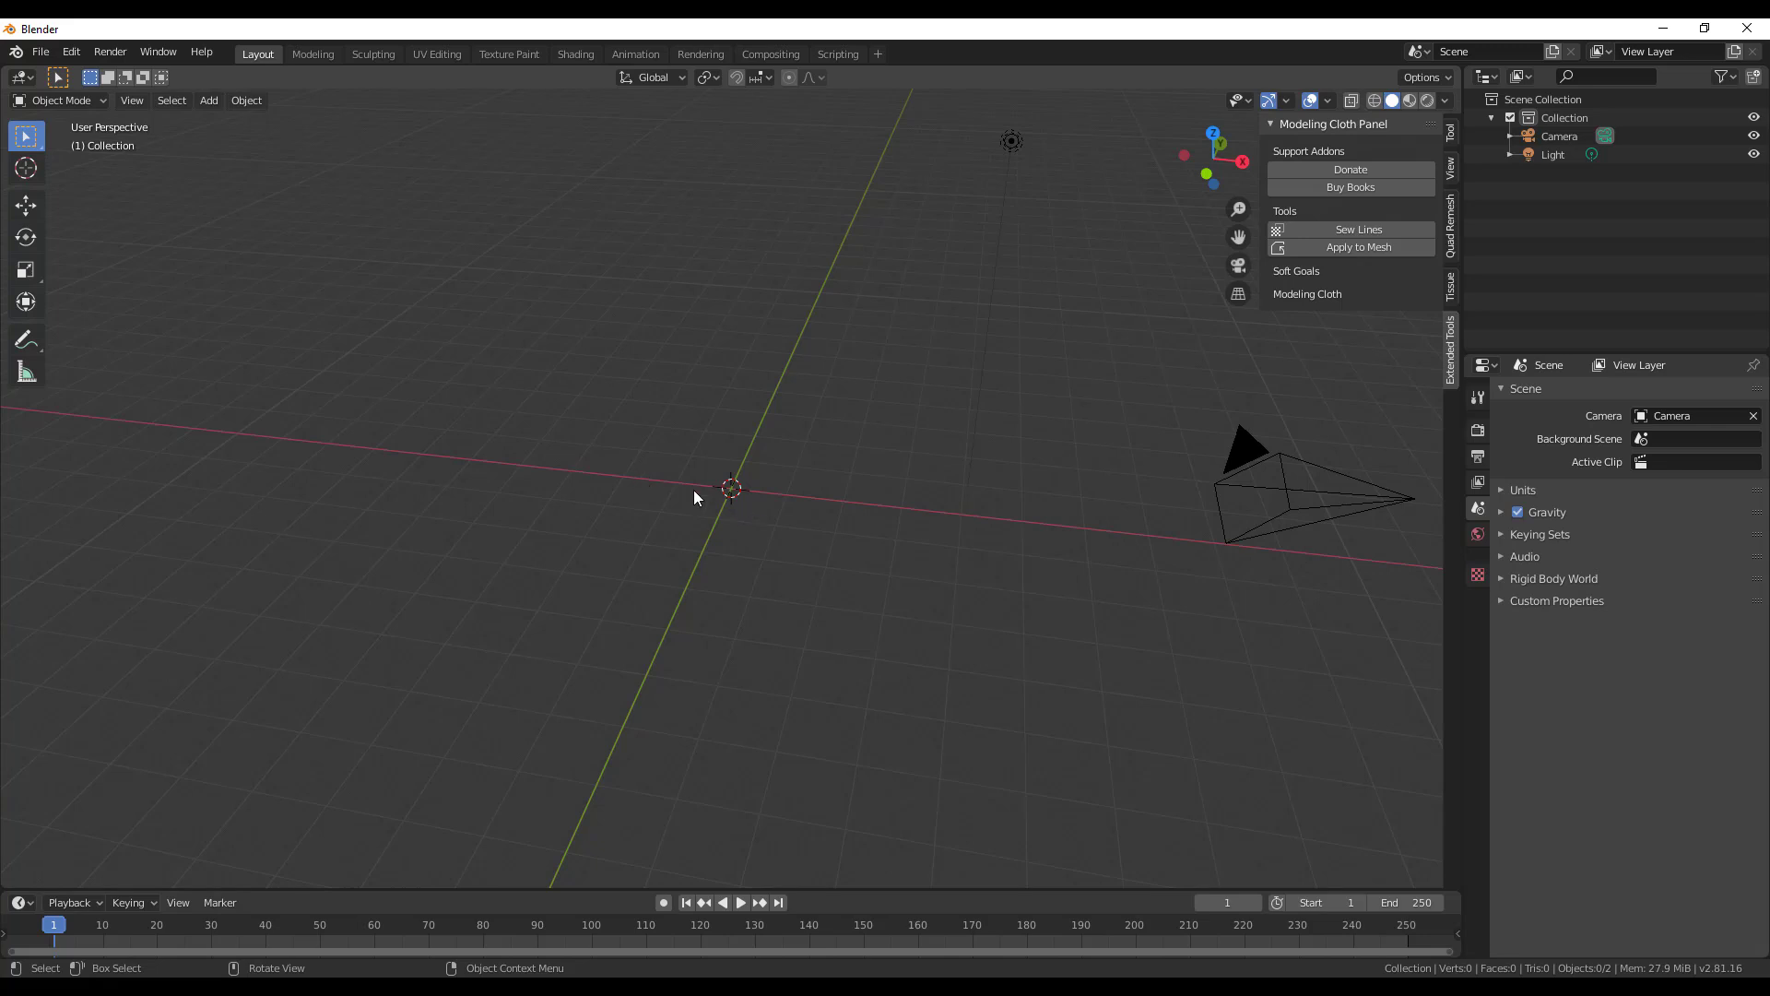
Add a plane at the scene origin of the new file and scale it up to several times its size.
key(shift+a)
click(733, 417)
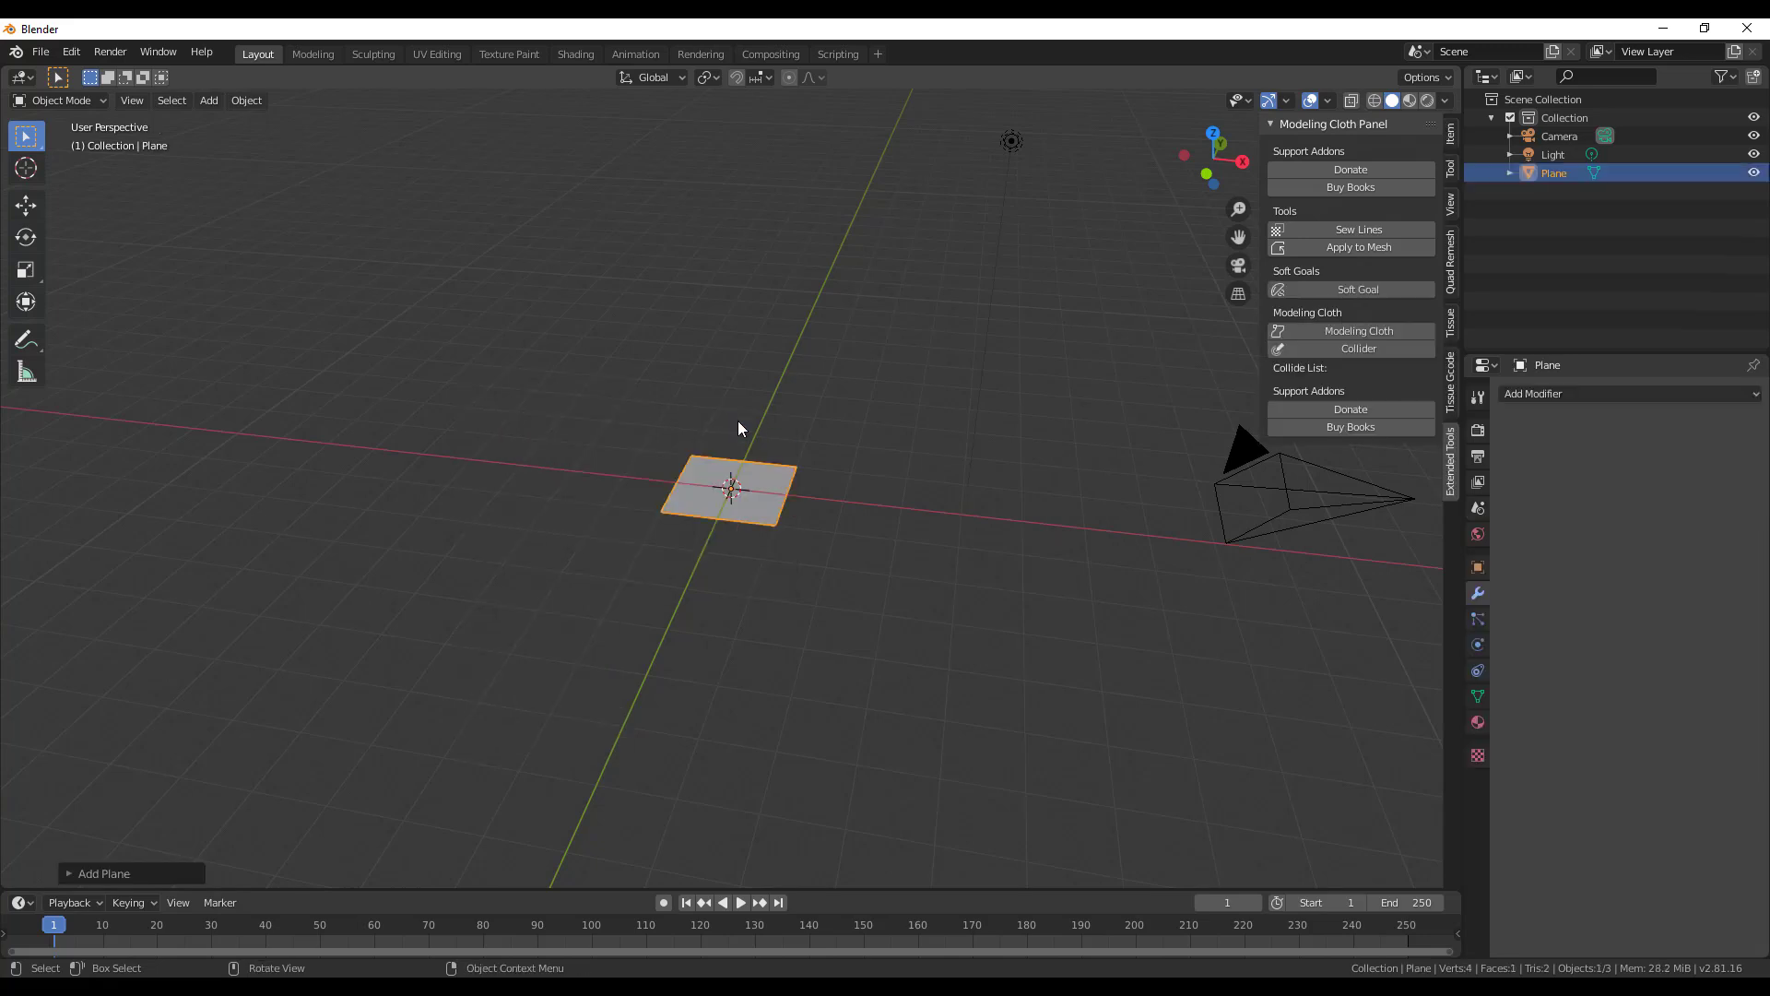
key(s)
click(786, 547)
click(811, 335)
Add a monkey mesh and raise it above the plane.
key(shift+a)
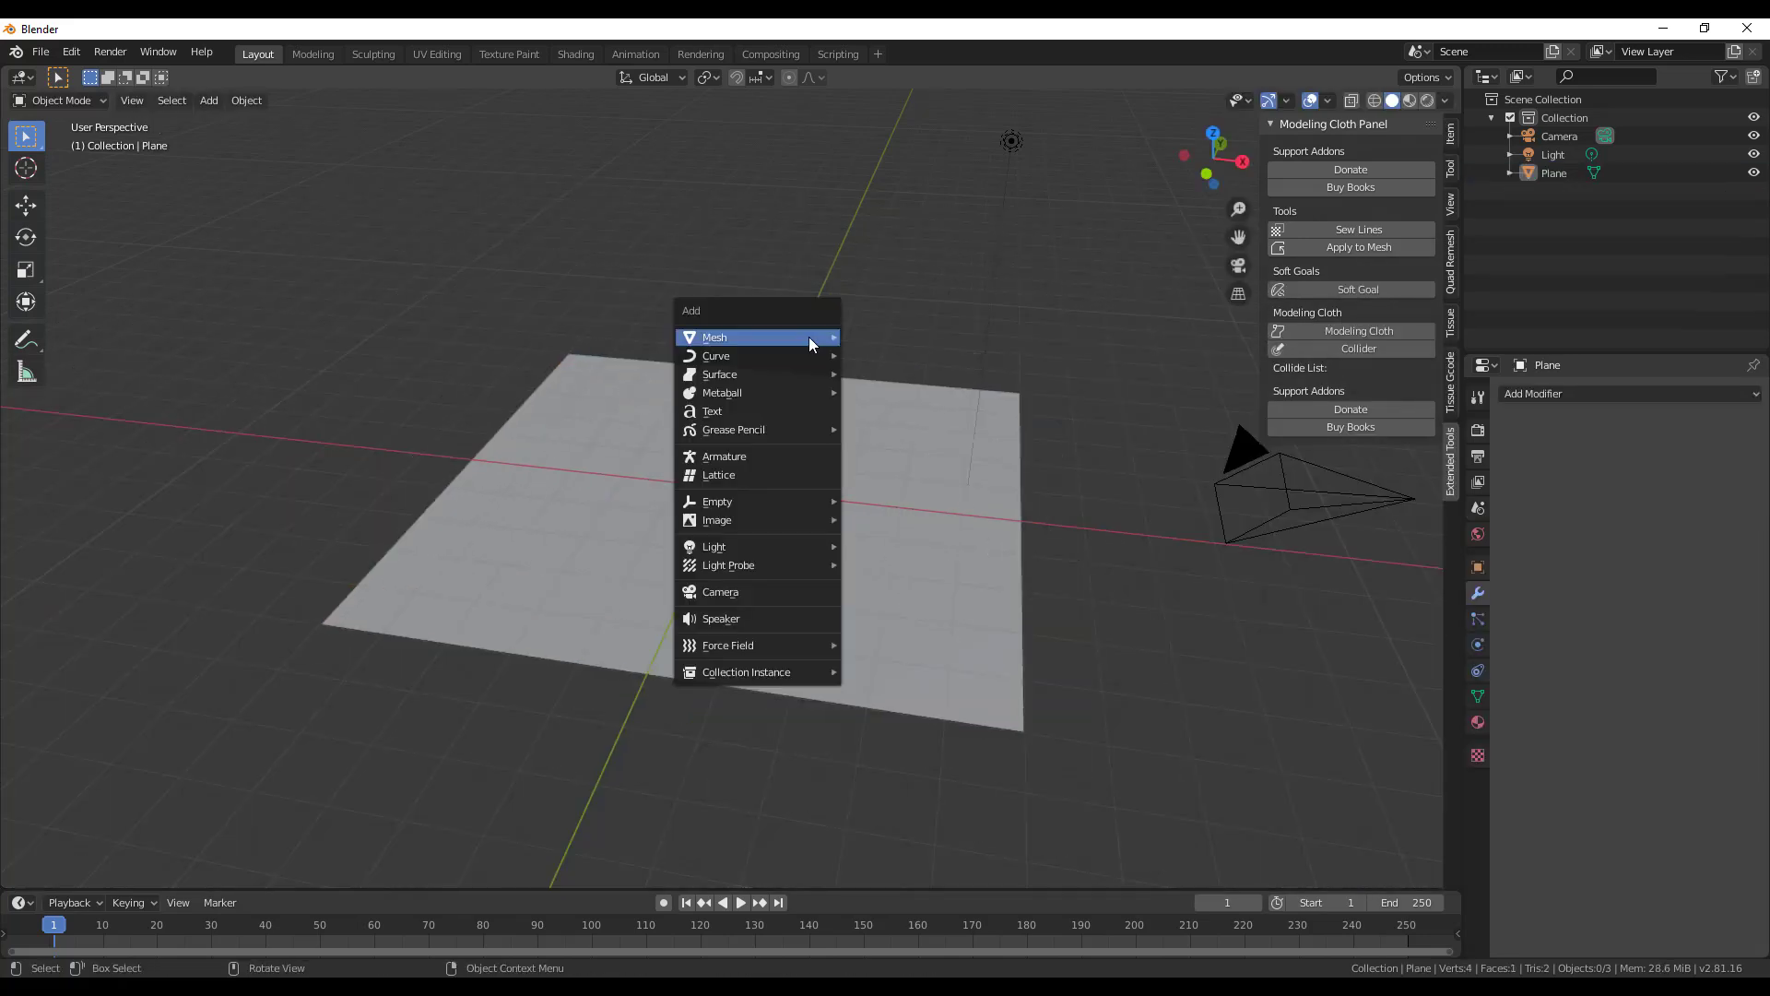
mouse_move(811, 336)
click(886, 511)
middle_drag(901, 514, 789, 461)
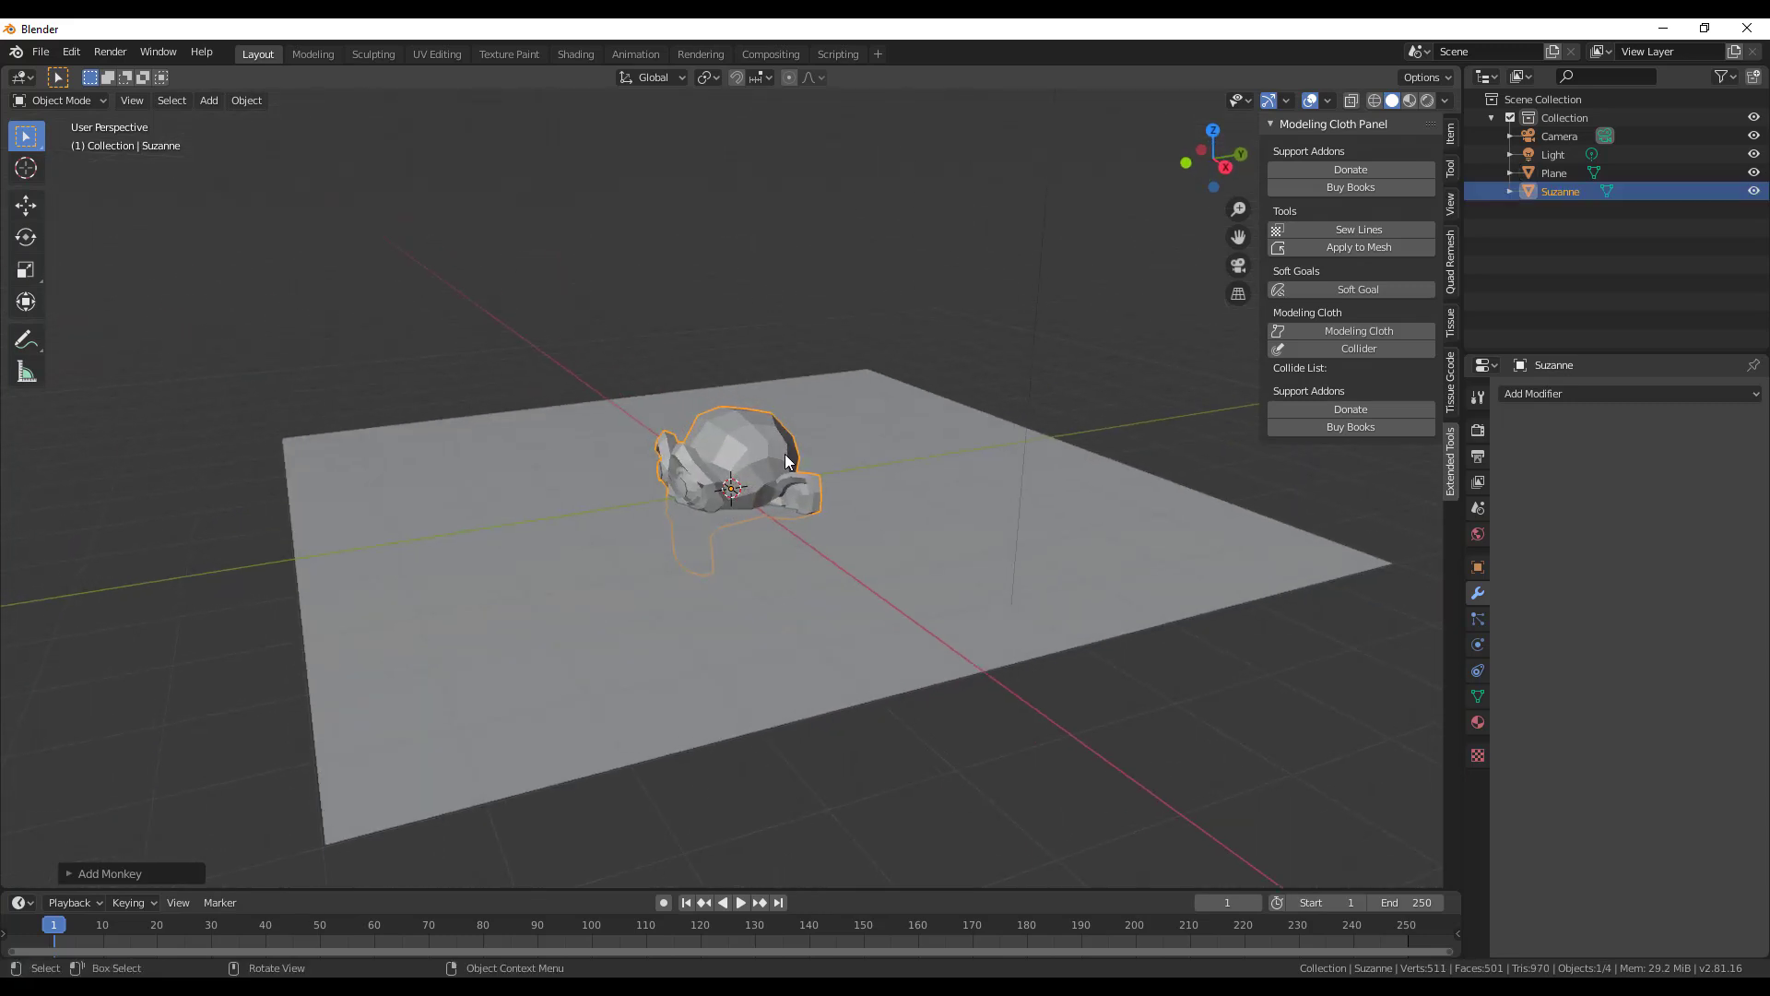
key(g)
click(785, 325)
Give the monkey a Subdivision Surface modifier with 2 viewport subdivisions and apply it.
click(1612, 393)
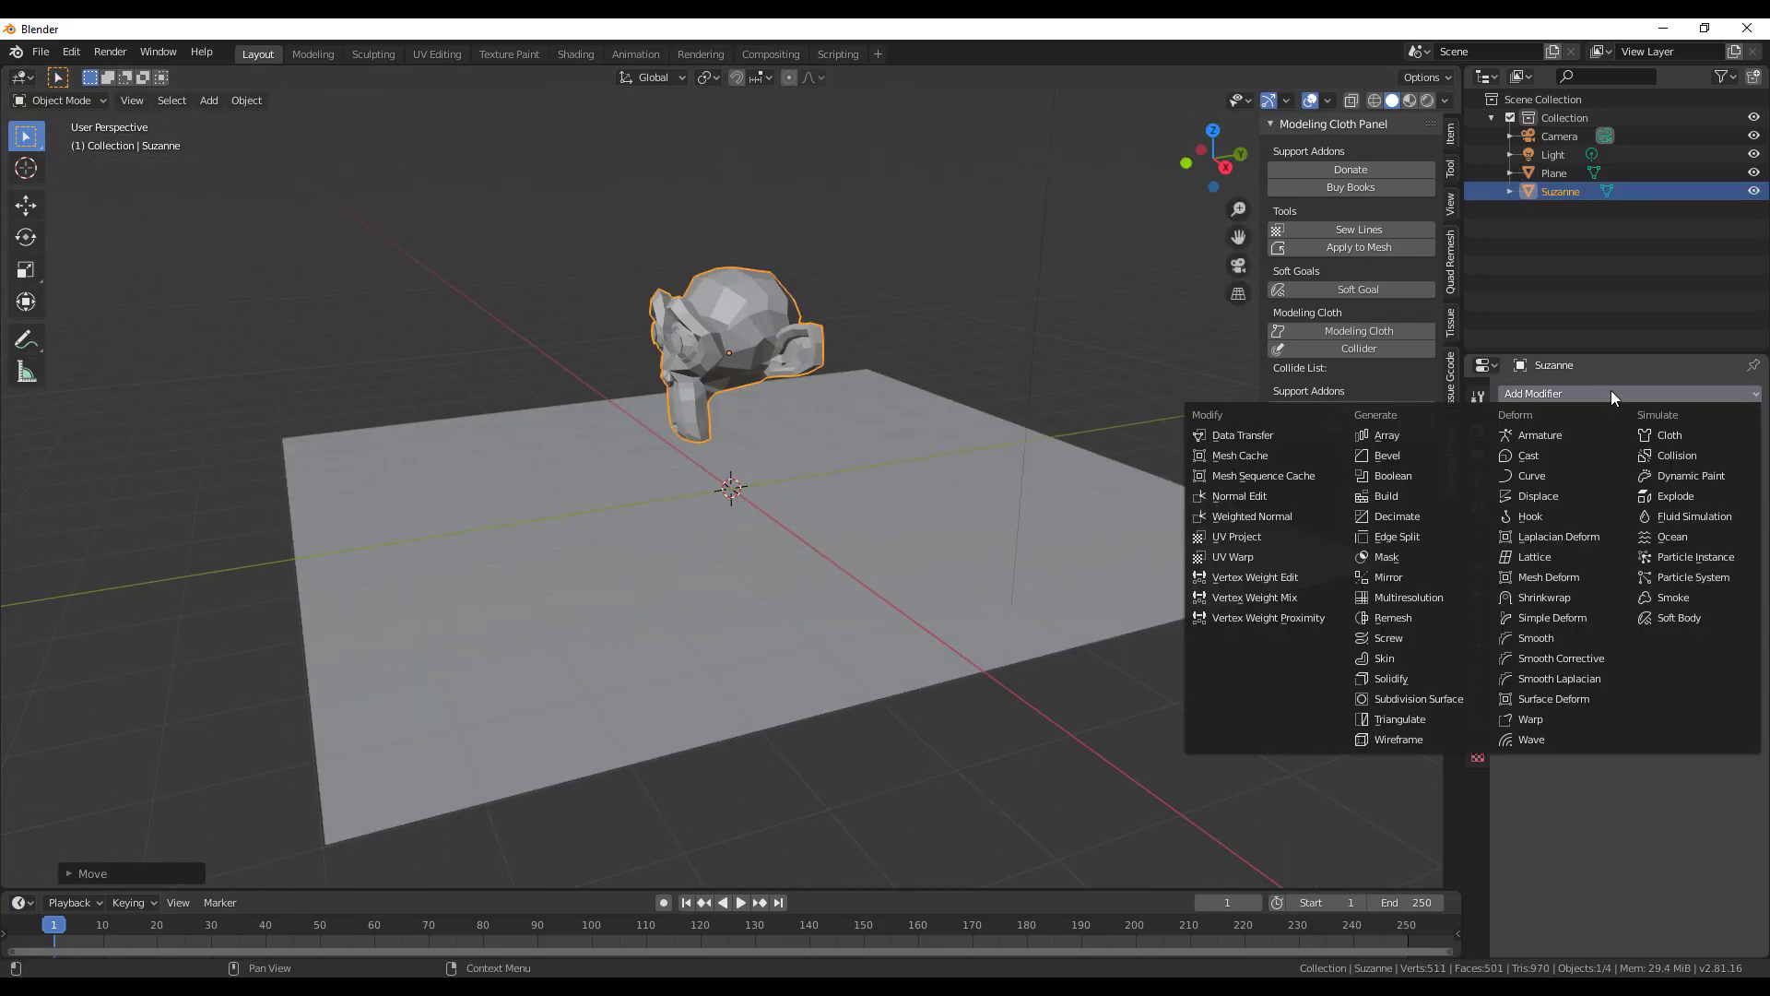
click(1415, 710)
scroll(873, 660, up, 3)
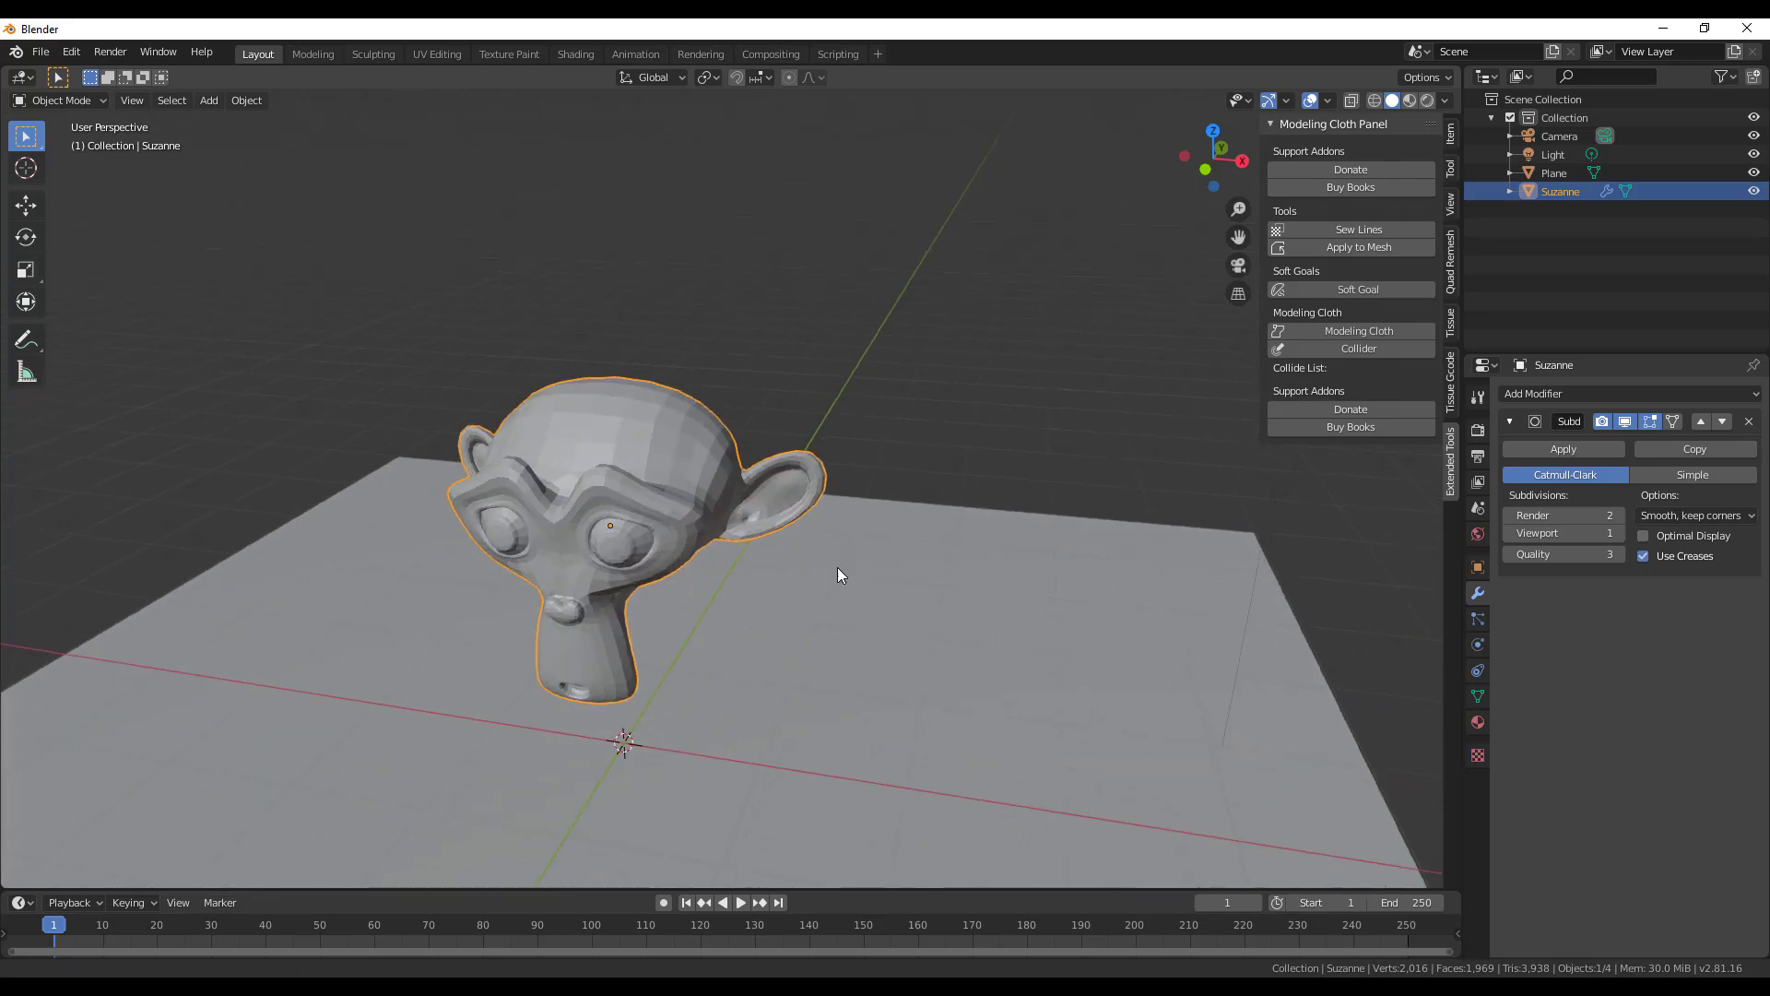
click(1620, 534)
middle_drag(1035, 562, 1014, 554)
click(1576, 453)
Shade the monkey head smooth.
right_click(835, 280)
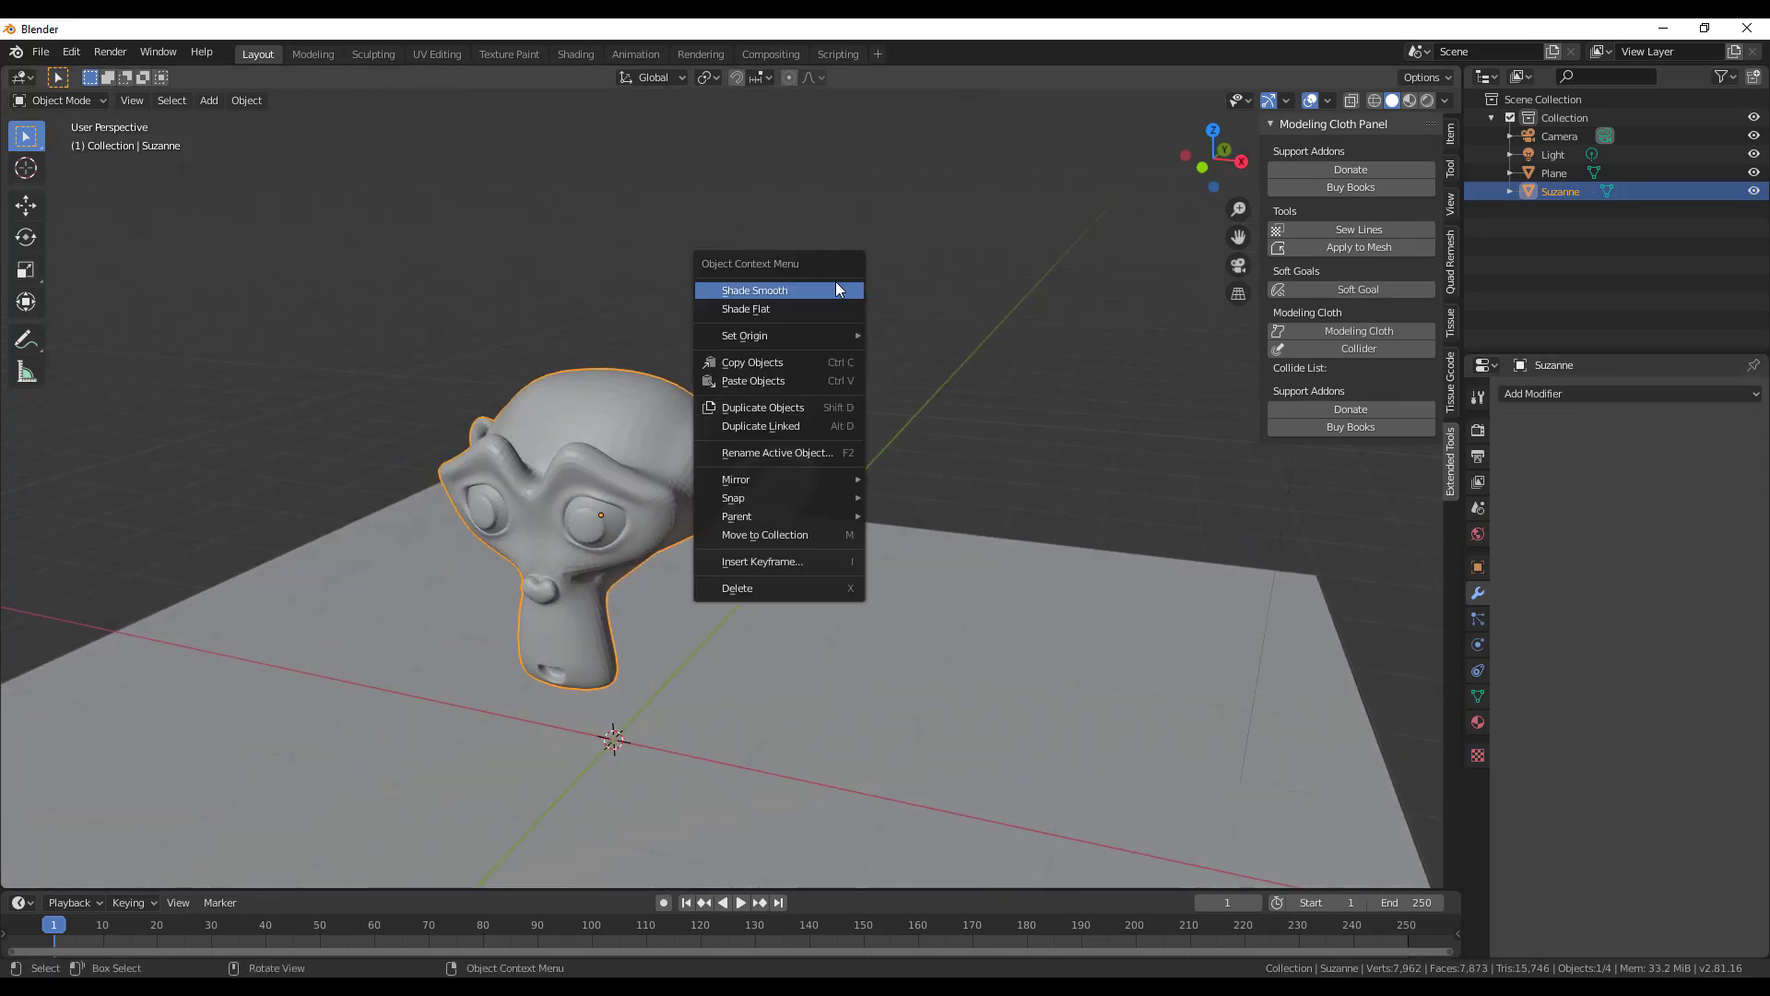
click(835, 281)
scroll(919, 461, down, 4)
Make the plane under the monkey a cloth collider.
click(832, 728)
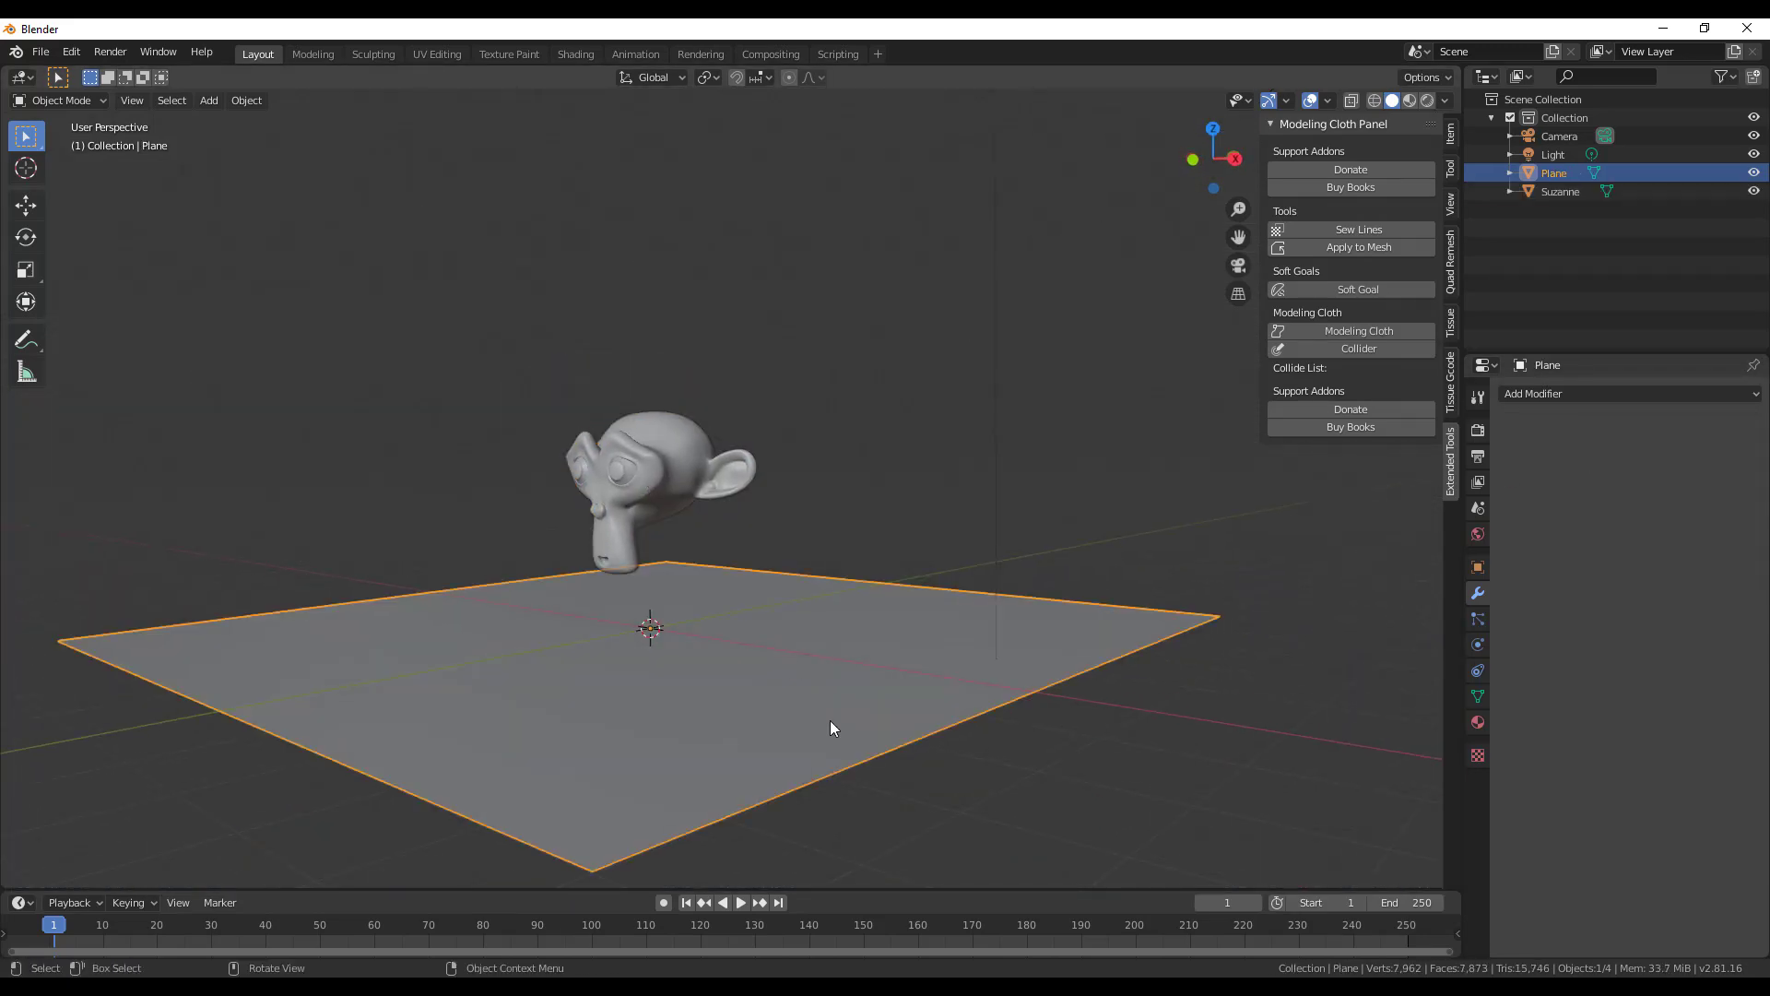
click(1388, 350)
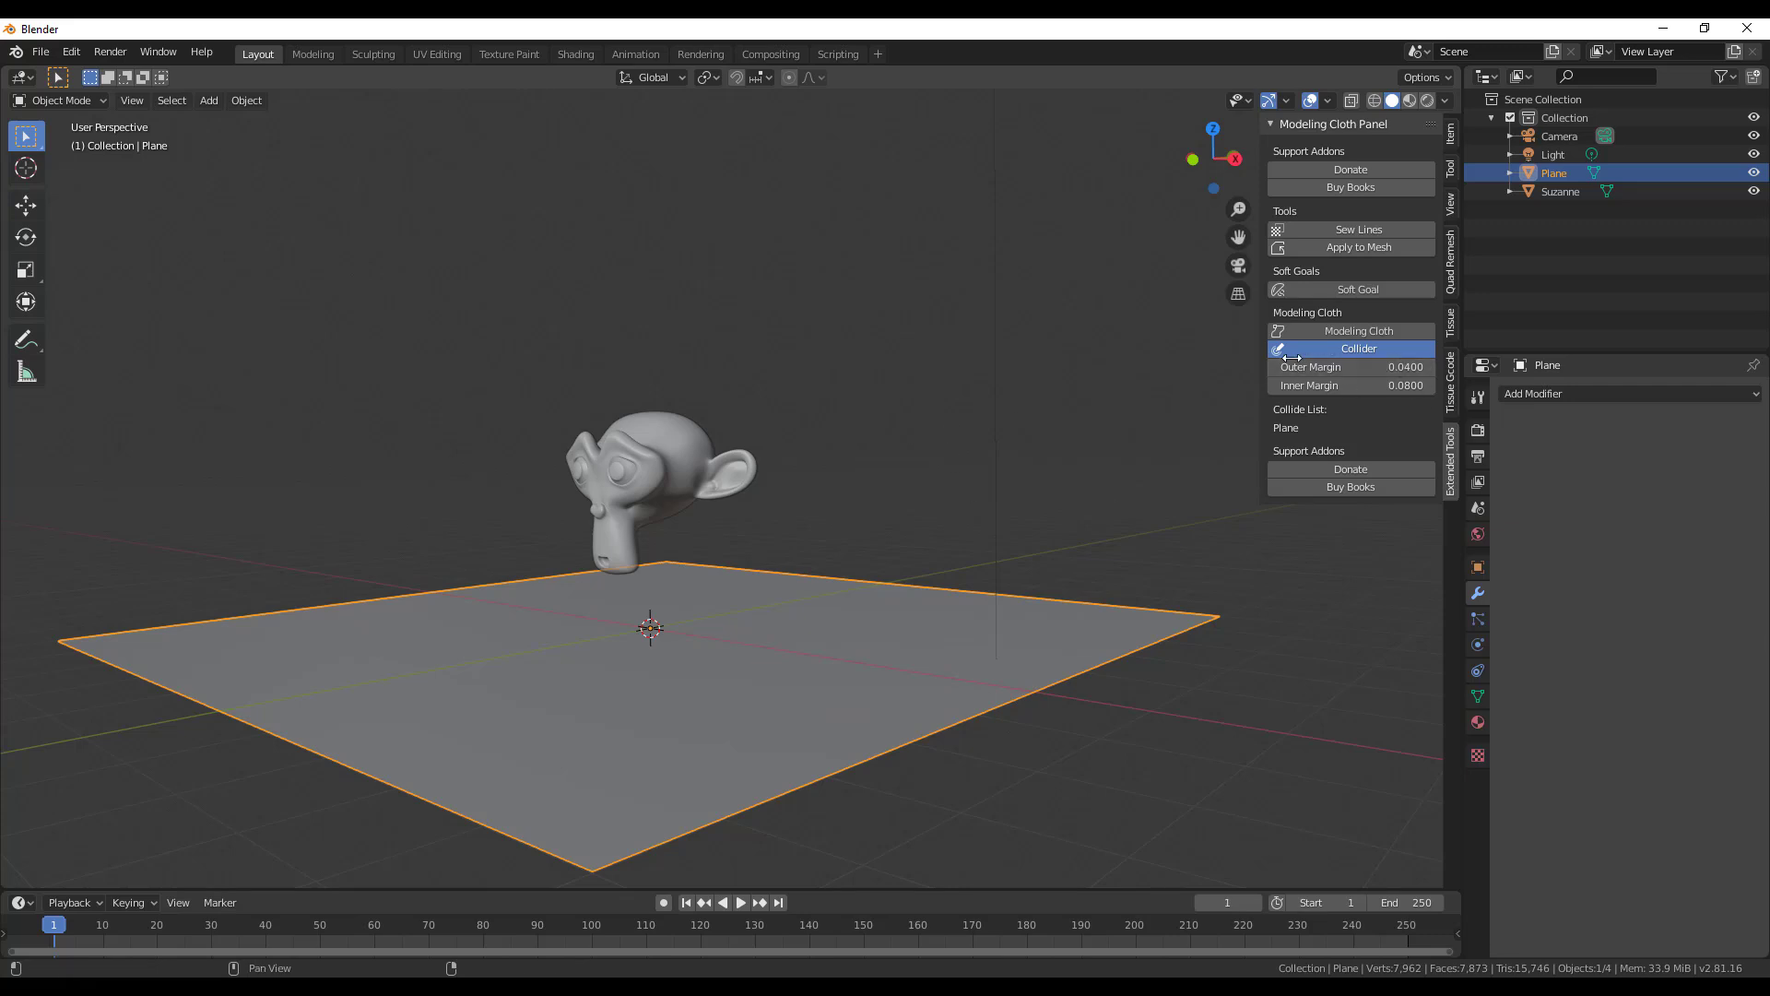
middle_drag(876, 567, 552, 626)
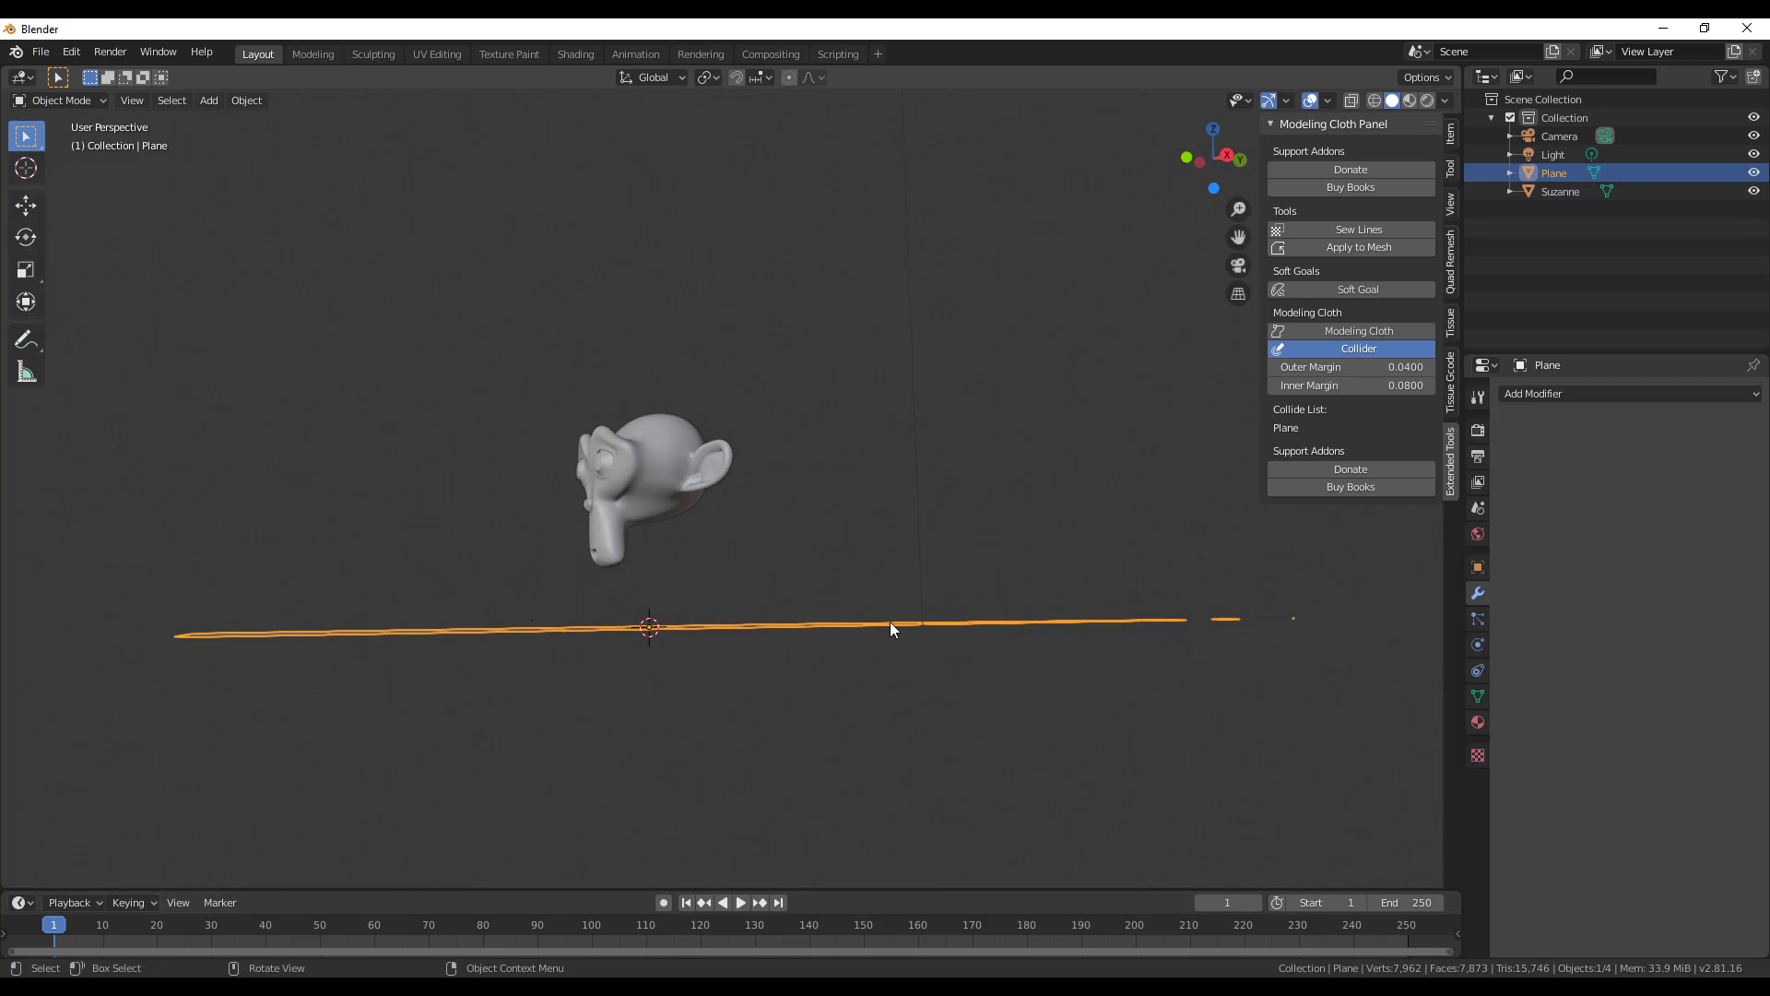
middle_drag(890, 629, 622, 725)
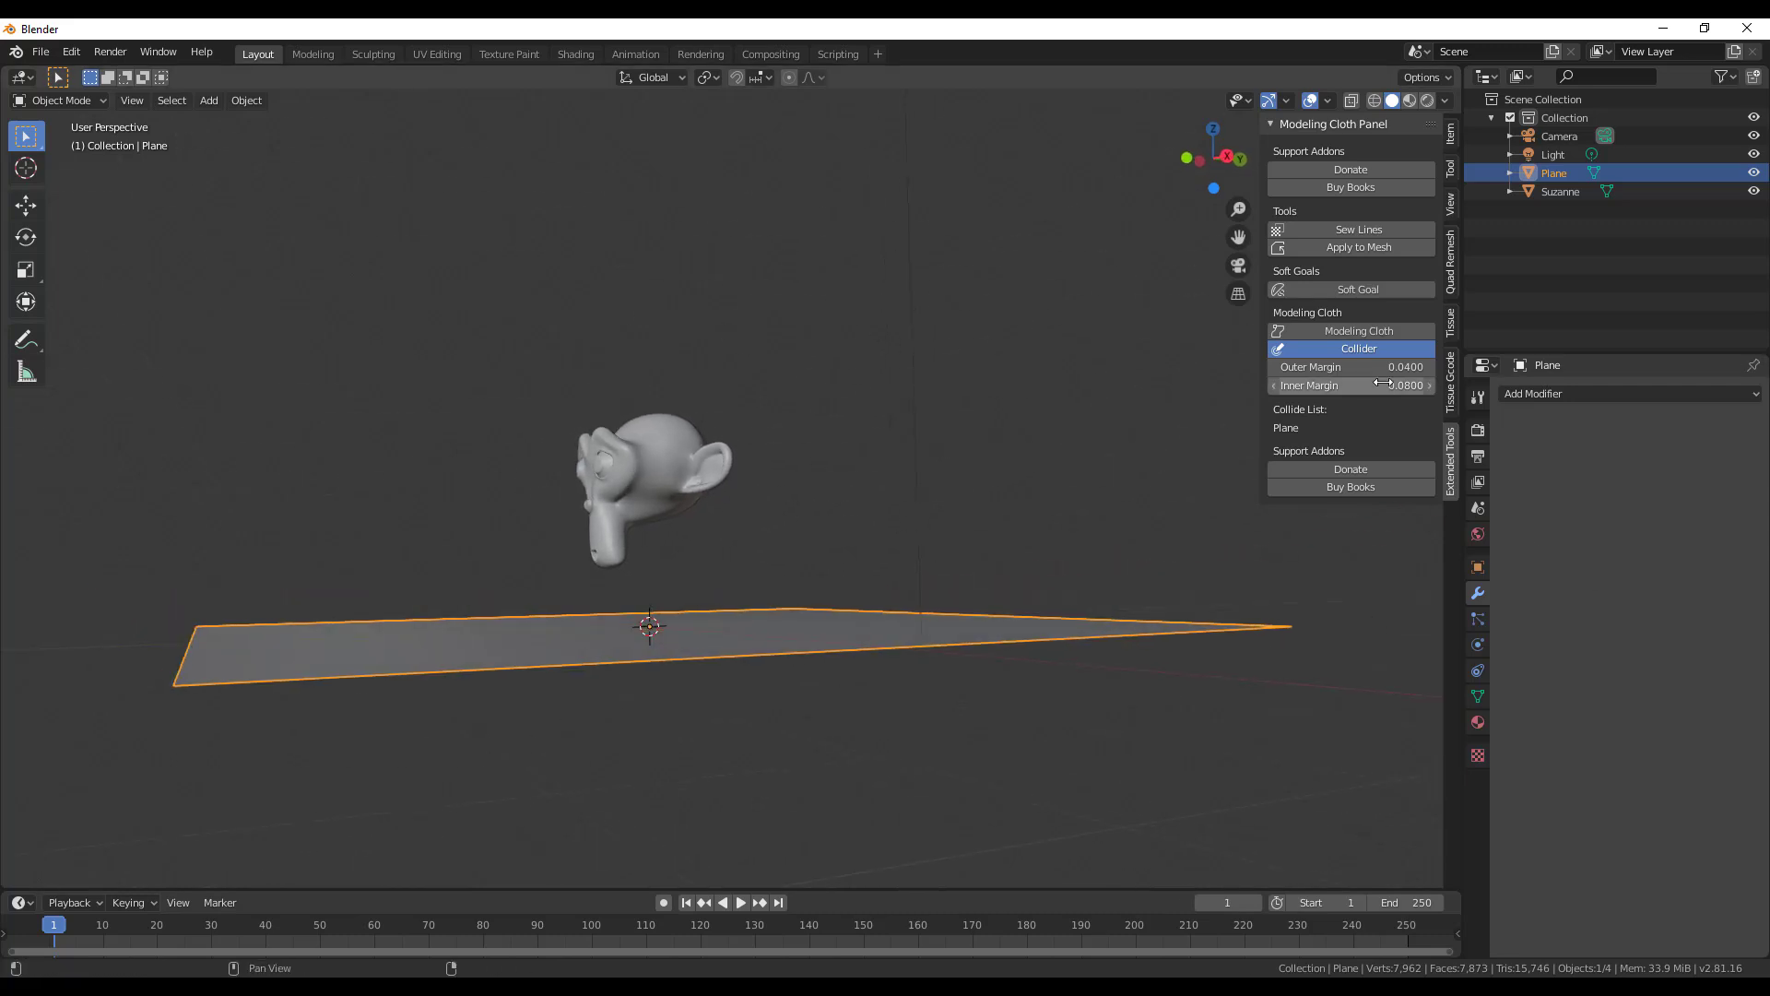
Turn the monkey head into a modeling cloth and try pulling on it with Grab.
click(586, 443)
key(KP_Decimal)
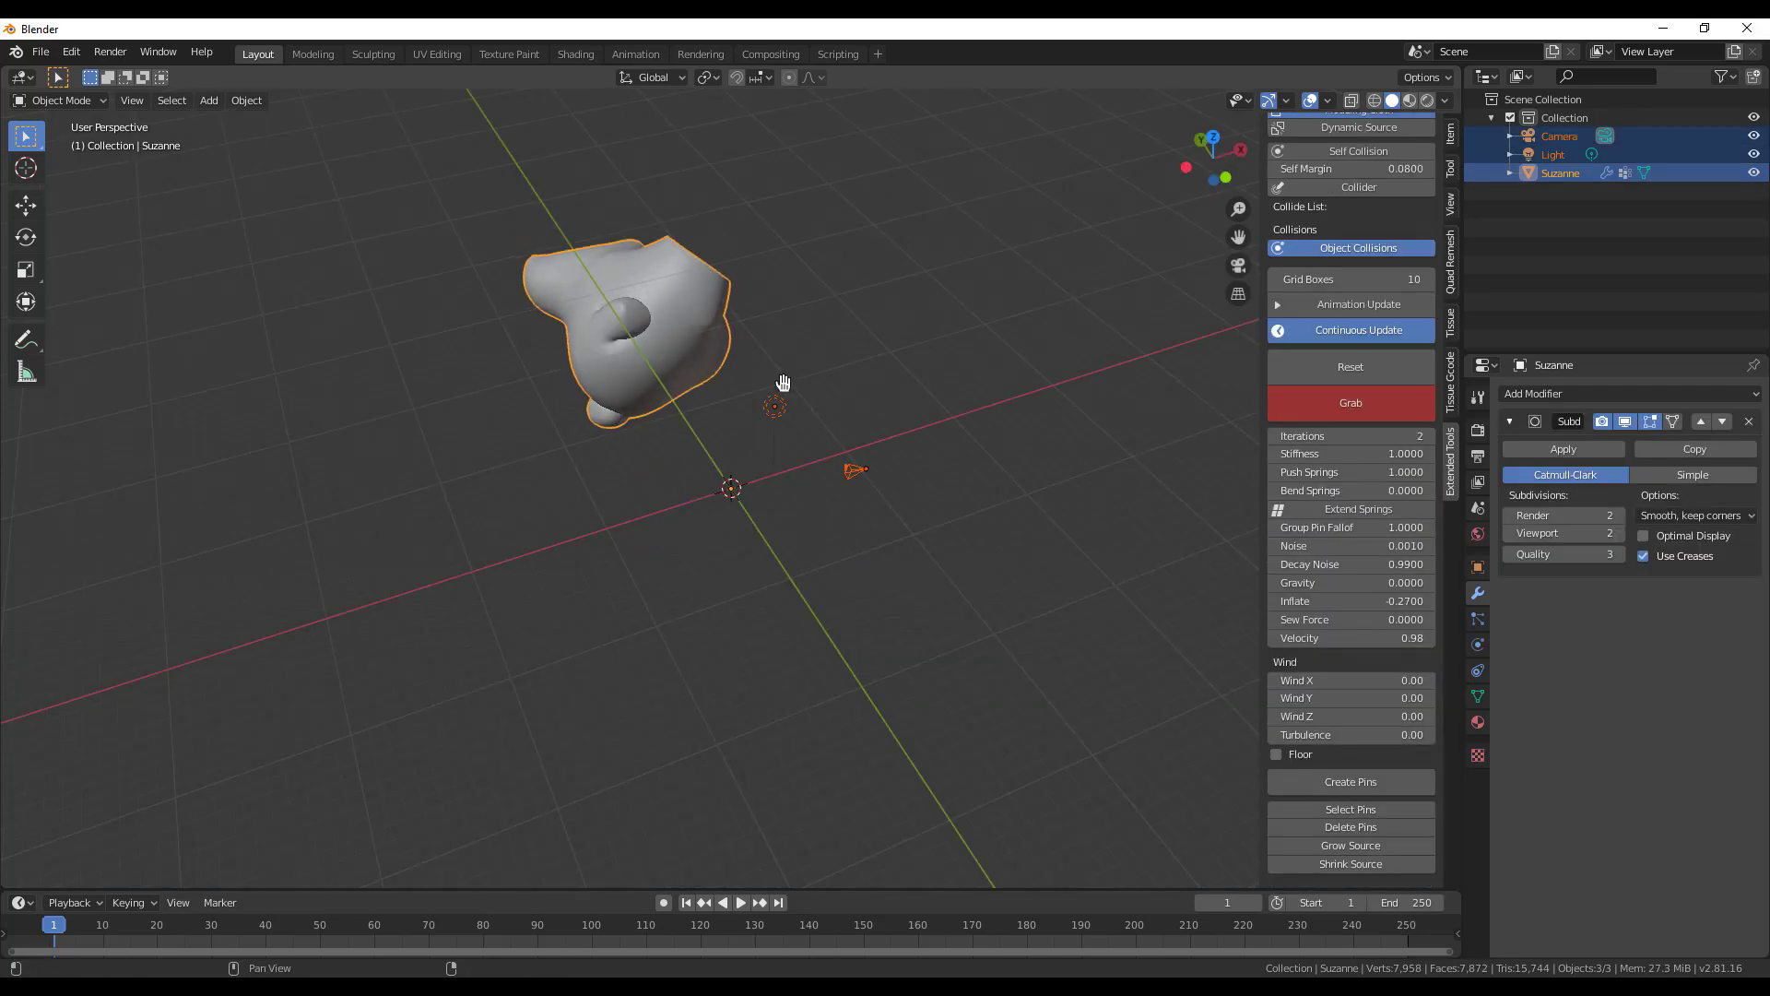
mouse_move(783, 383)
mouse_down()
mouse_move(264, 505)
mouse_move(517, 409)
mouse_move(435, 462)
mouse_move(415, 513)
mouse_move(552, 445)
mouse_move(664, 525)
mouse_move(830, 474)
mouse_move(909, 364)
mouse_move(939, 506)
mouse_move(1153, 548)
mouse_up()
key(Escape)
scroll(1106, 587, down, 4)
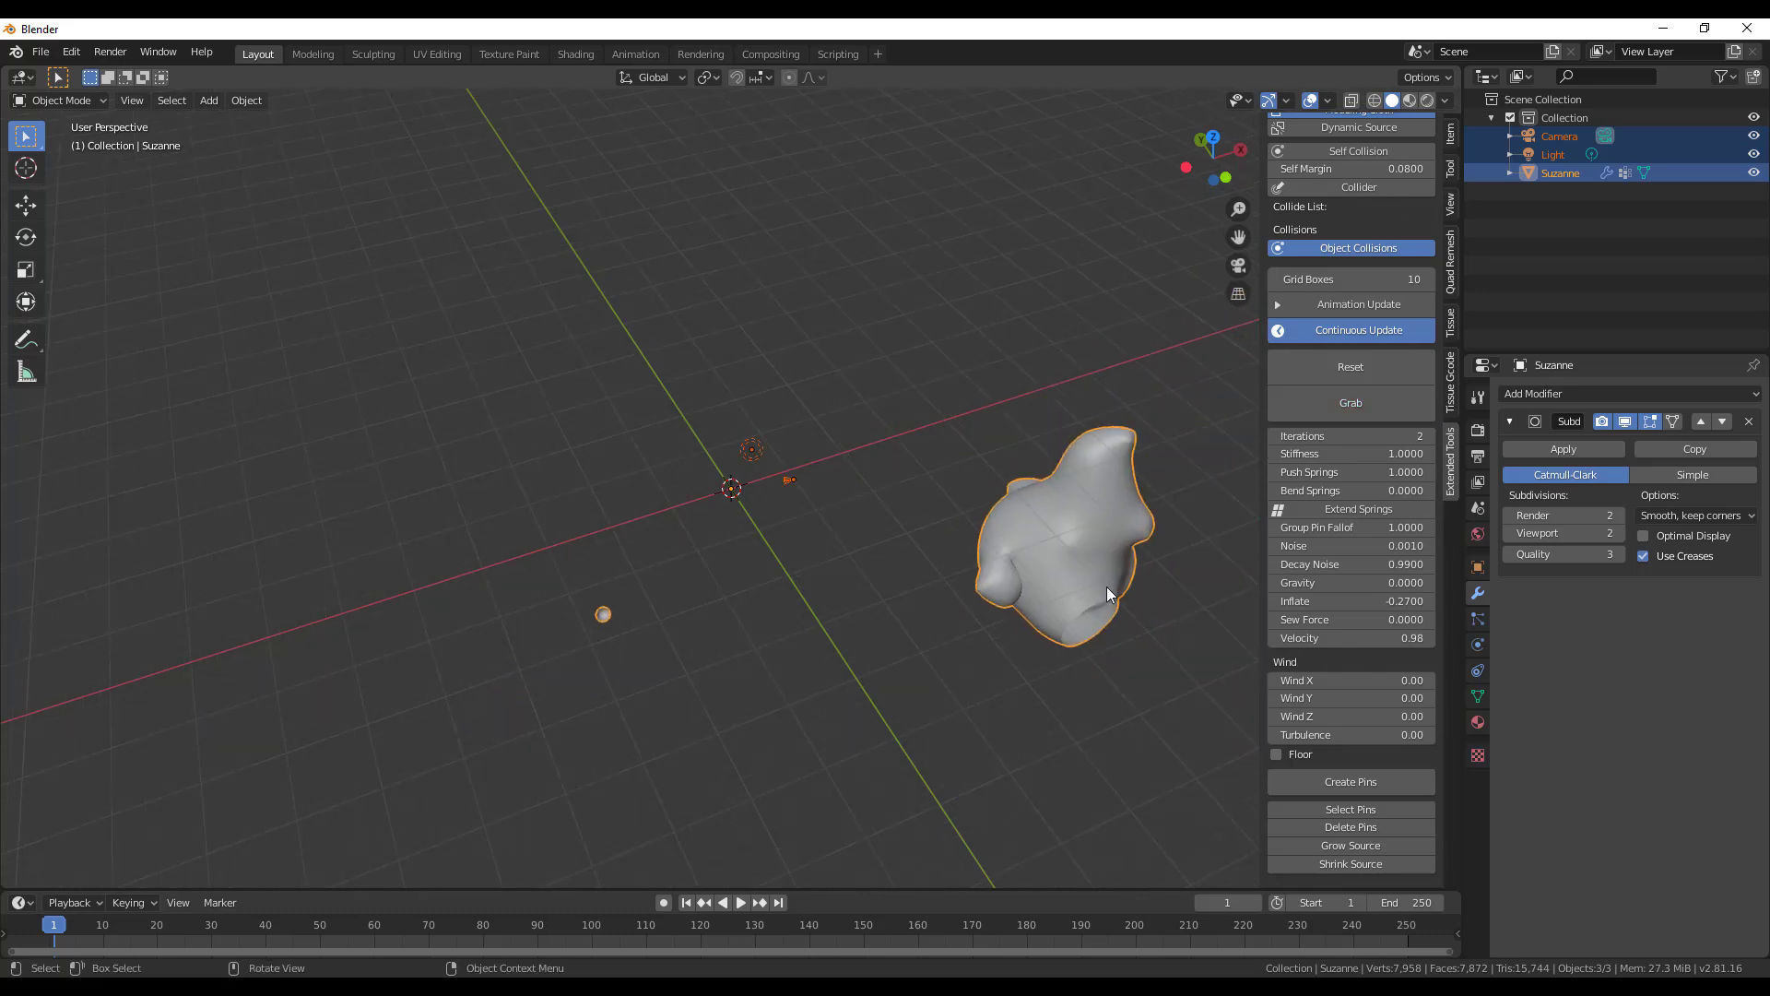
Pull the inflated monkey cloth around the scene with Grab and end the grab.
middle_drag(1107, 587, 1069, 707)
click(1070, 706)
click(1363, 409)
middle_drag(1088, 405, 739, 684)
scroll(665, 396, down, 6)
drag(739, 684, 782, 598)
scroll(752, 516, up, 5)
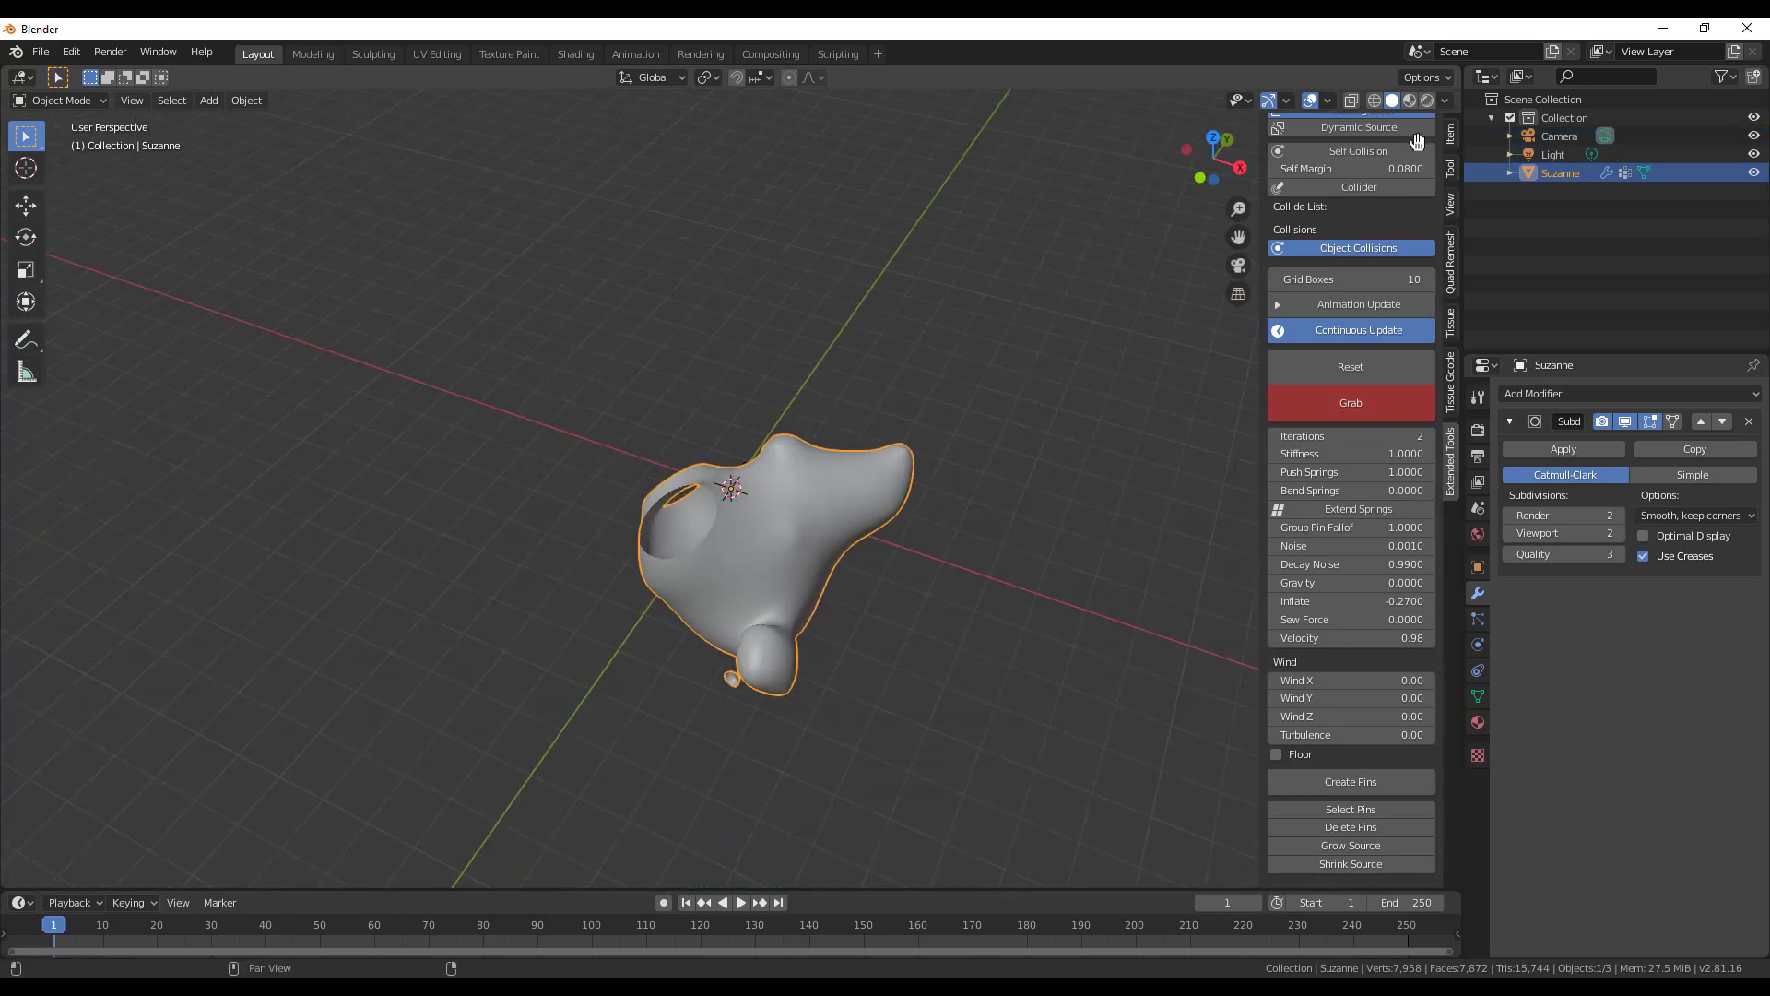
mouse_move(728, 452)
mouse_down()
mouse_move(794, 490)
mouse_move(1152, 277)
mouse_up()
key(Escape)
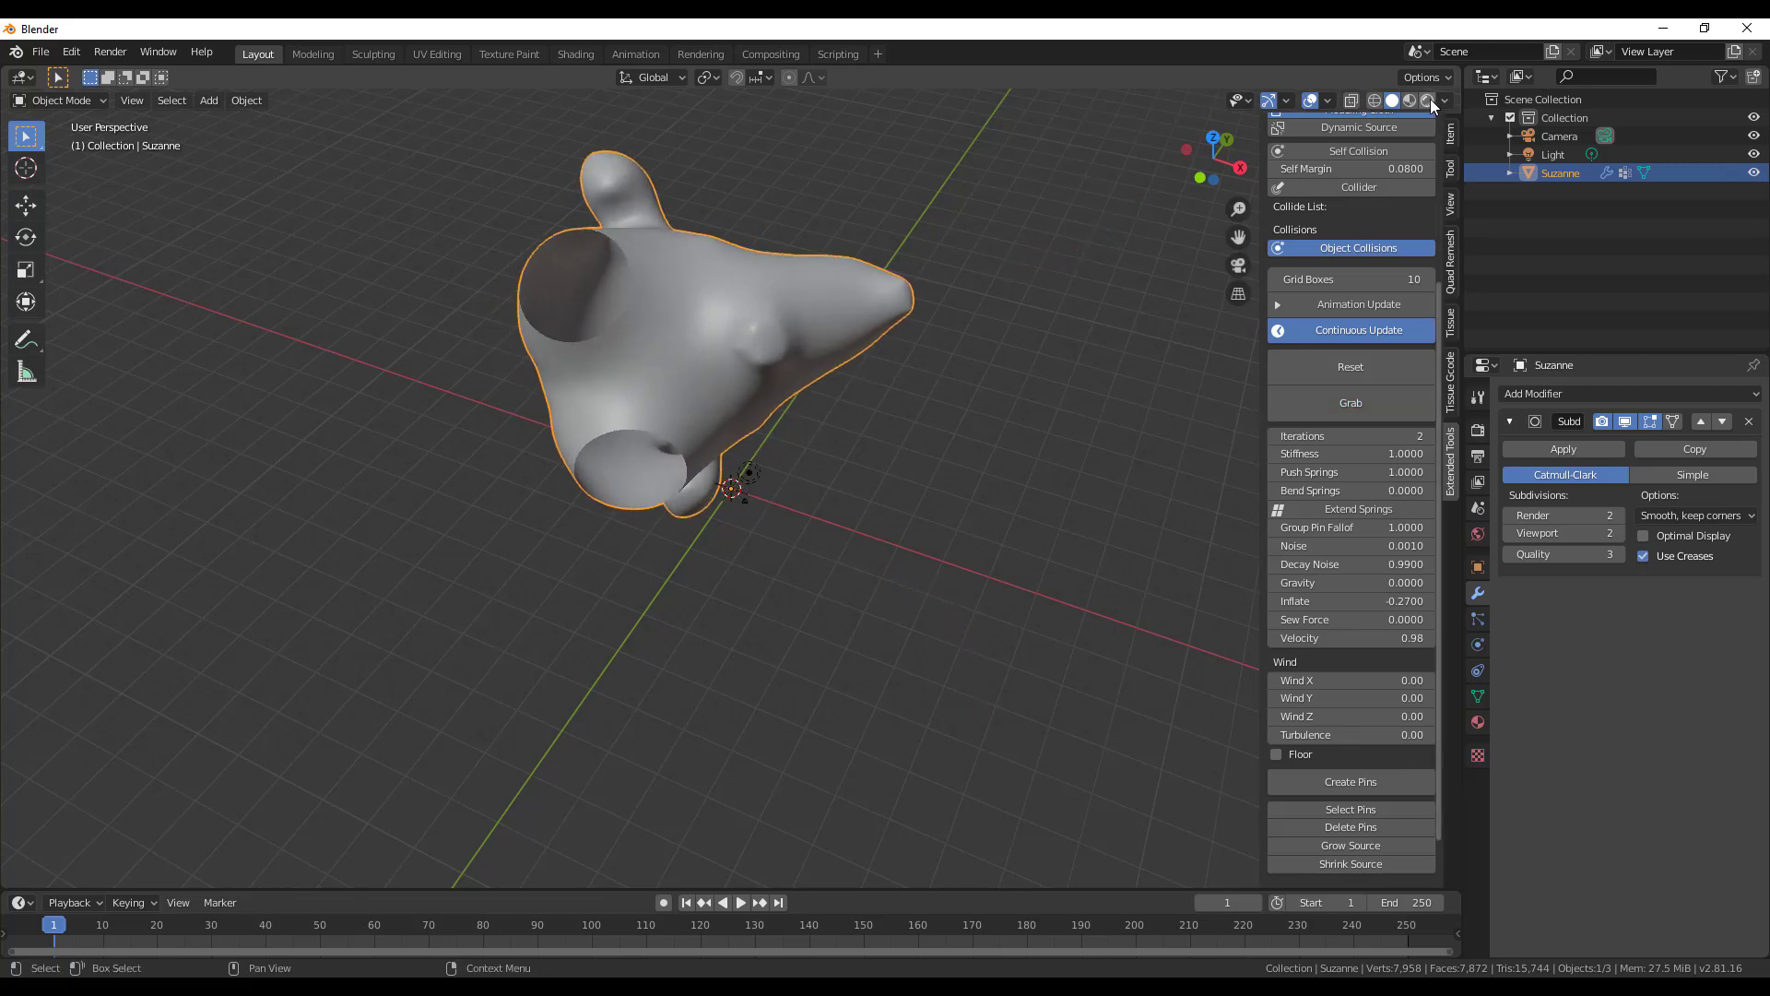
Try Rendered viewport shading on the monkey cloth, then switch the viewport to Material Preview.
click(1428, 101)
mouse_move(673, 435)
middle_down()
mouse_move(812, 373)
mouse_move(877, 468)
middle_up()
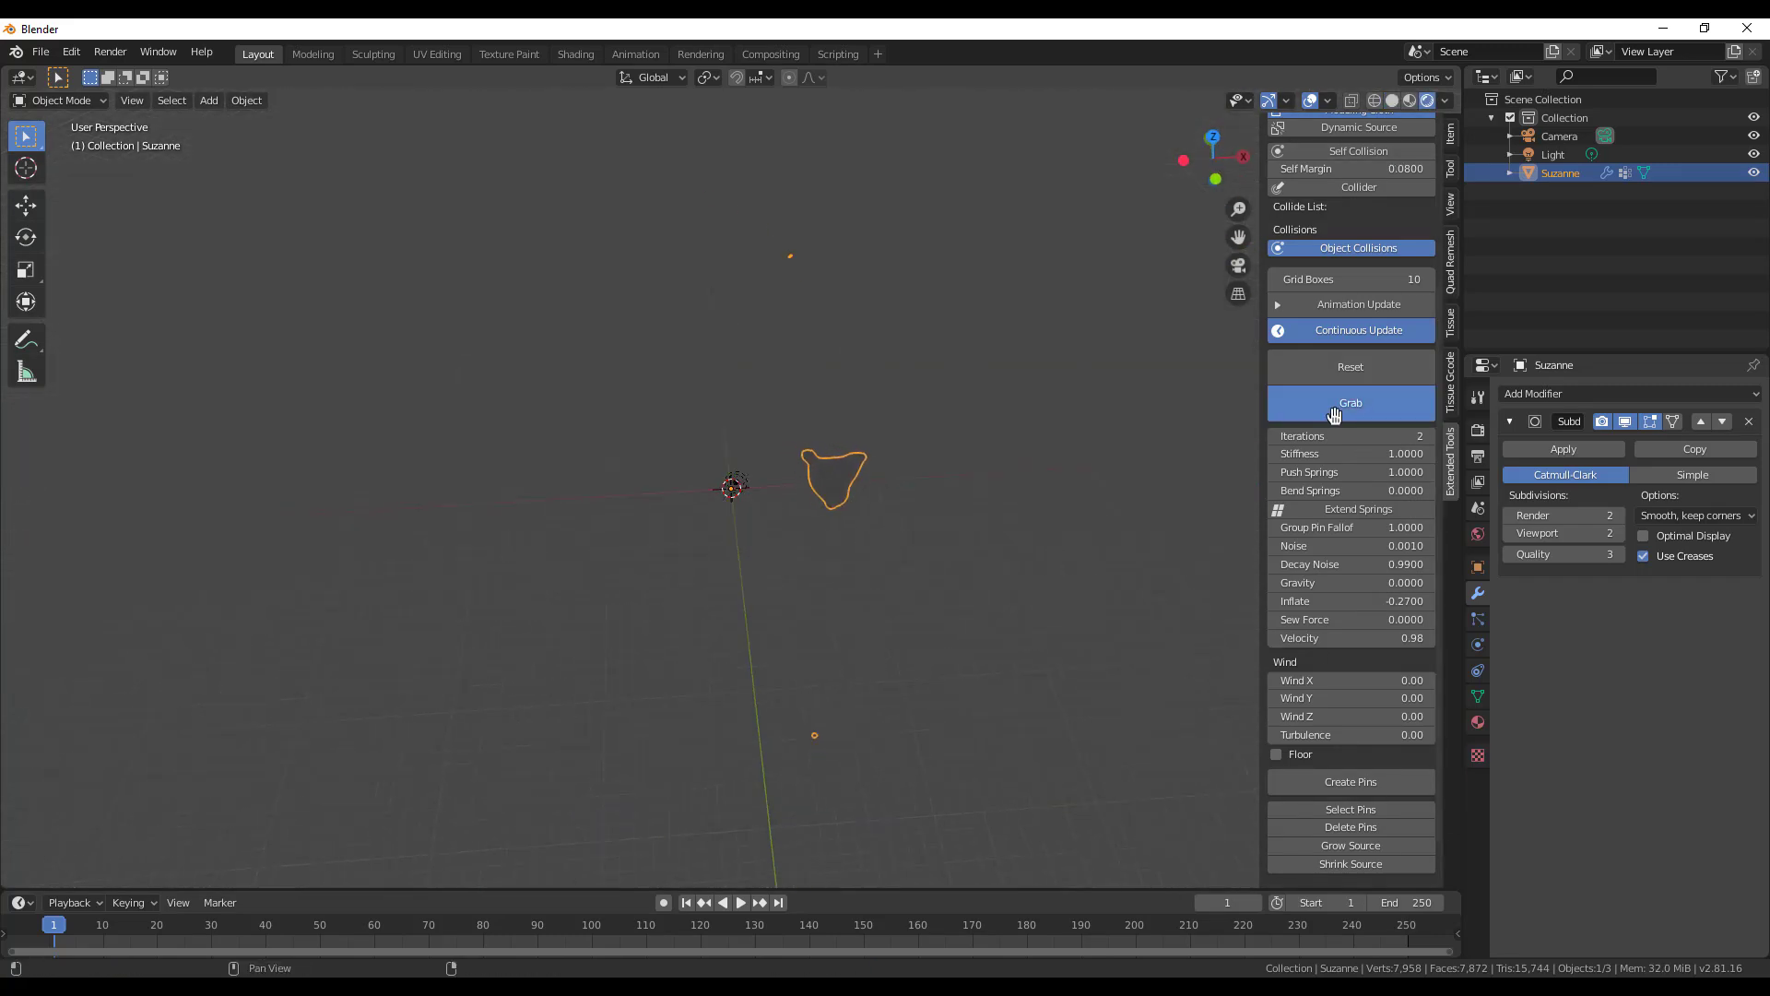
click(1410, 101)
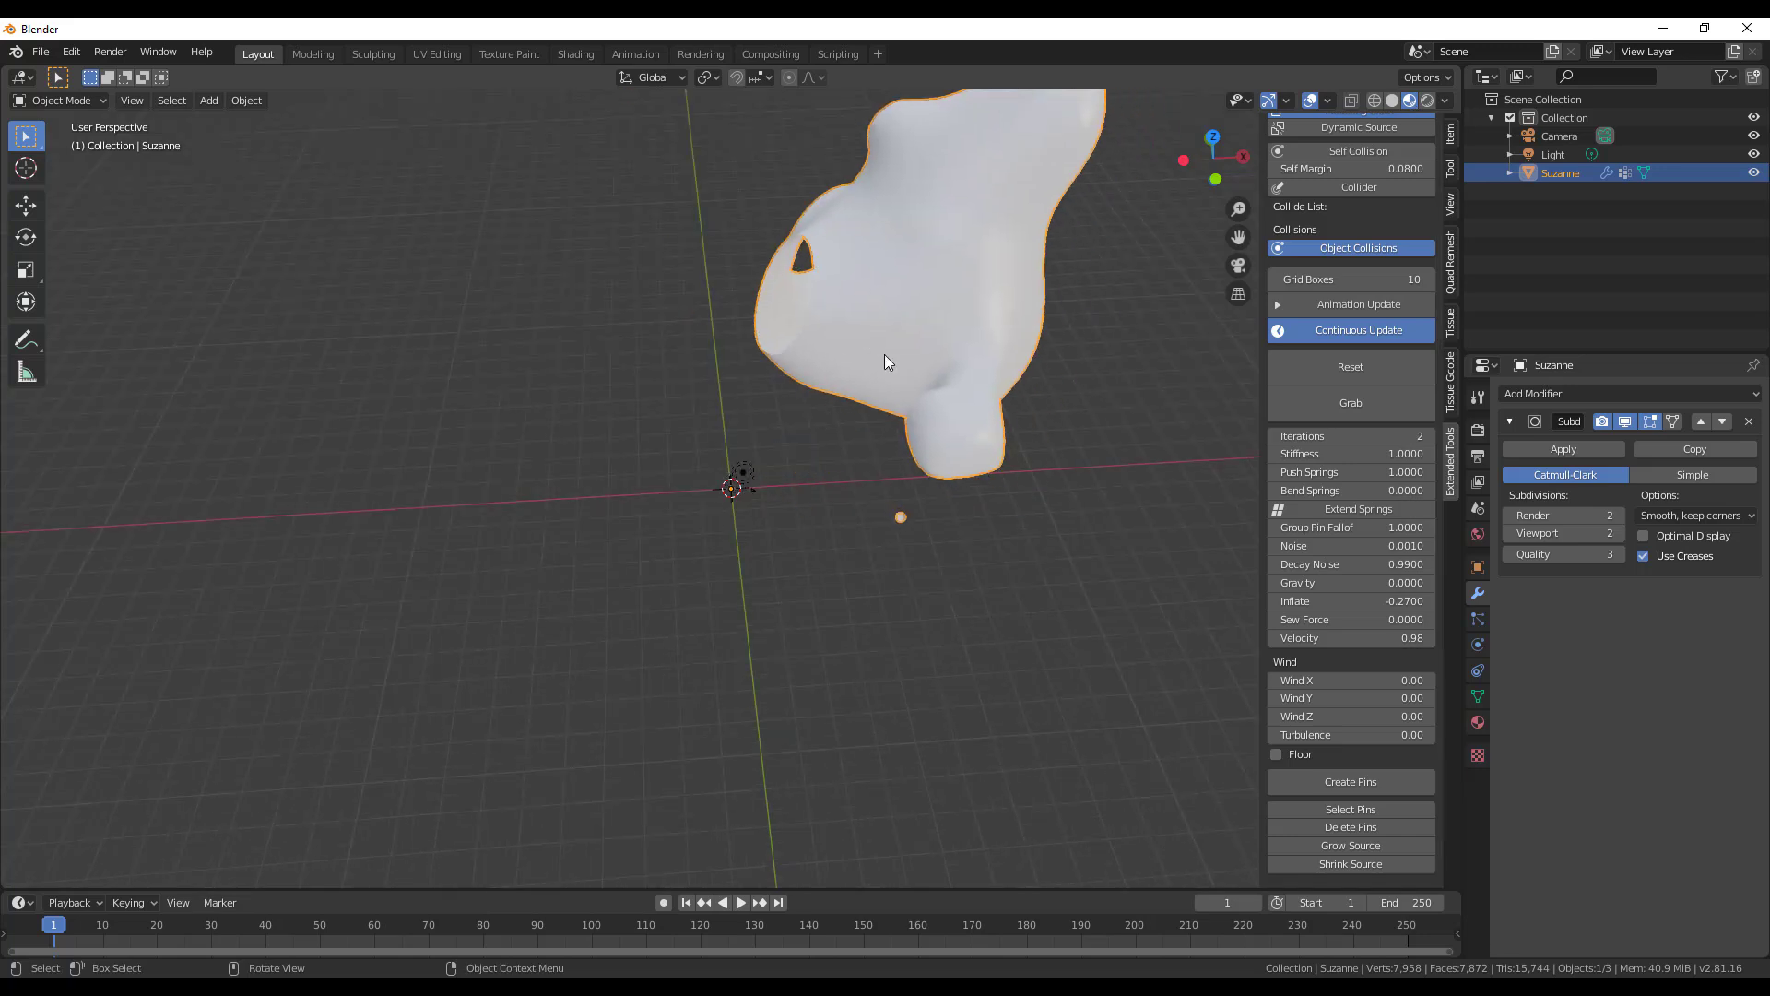
Grab the monkey cloth again and fling it through the scene.
click(1351, 405)
mouse_move(630, 329)
mouse_down()
mouse_move(482, 546)
mouse_move(896, 433)
mouse_up()
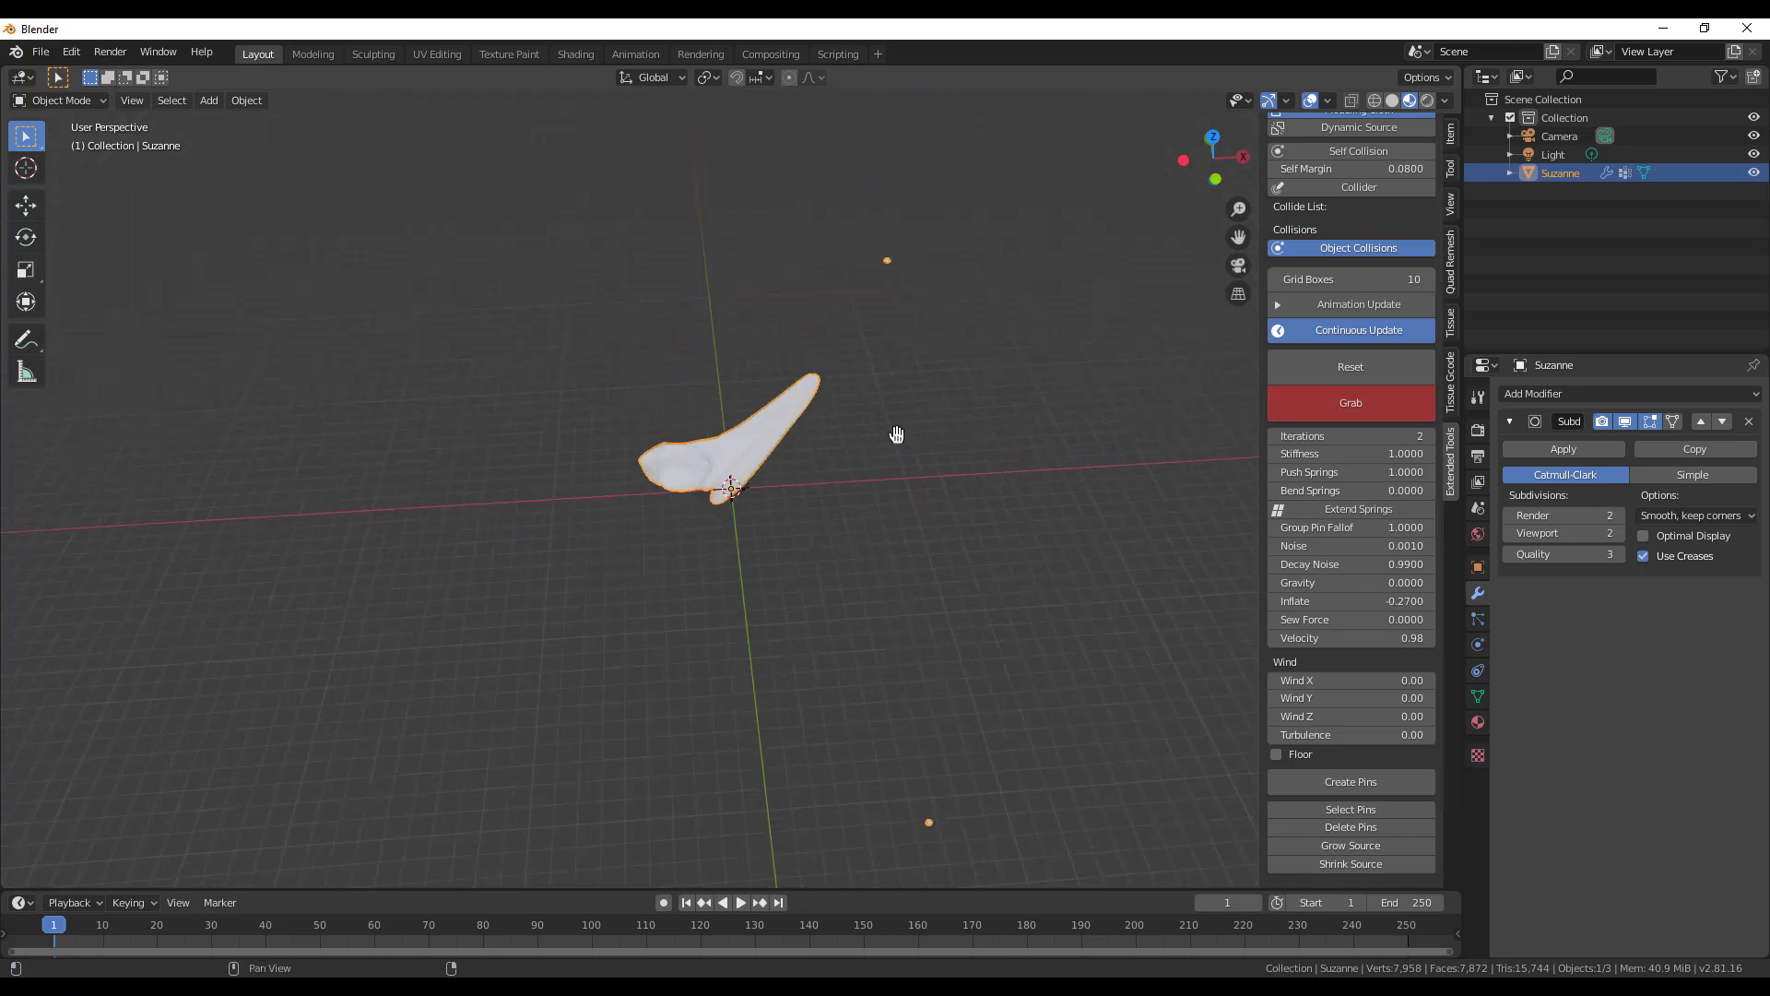
key(Escape)
Set the cloth's wind turbulence to 0.60 and its Y wind to 0.60.
drag(1337, 738, 1337, 699)
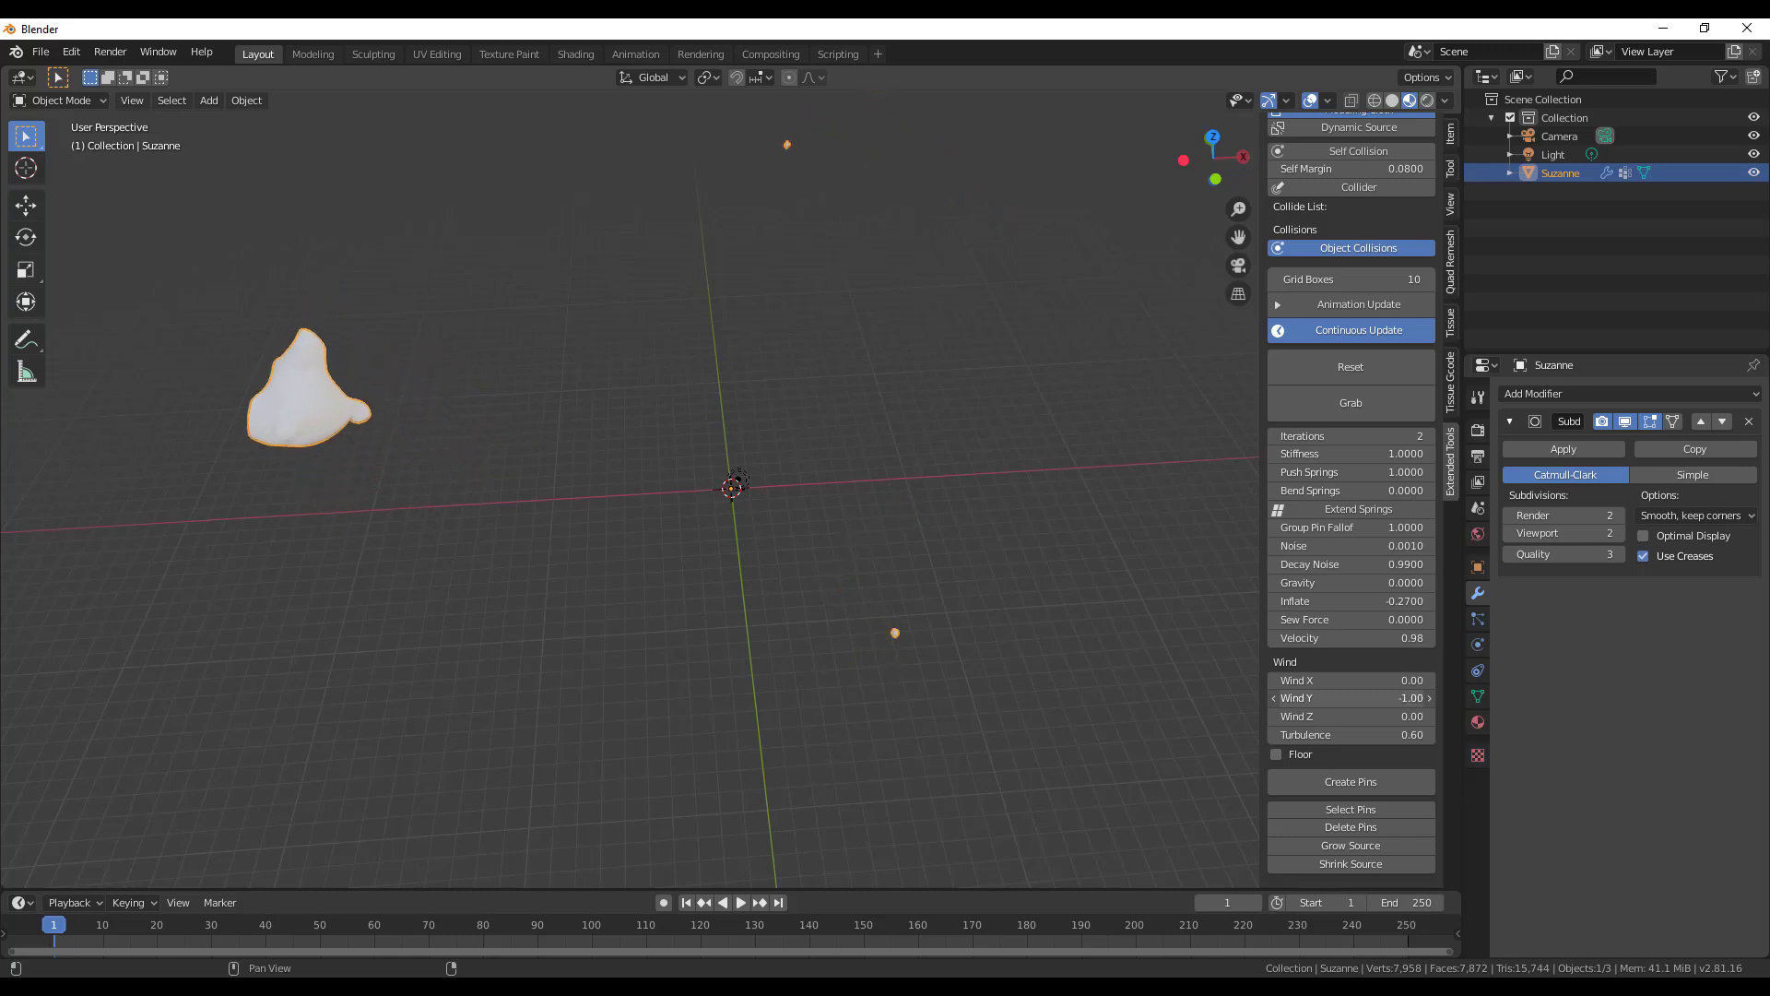
right_click(568, 420)
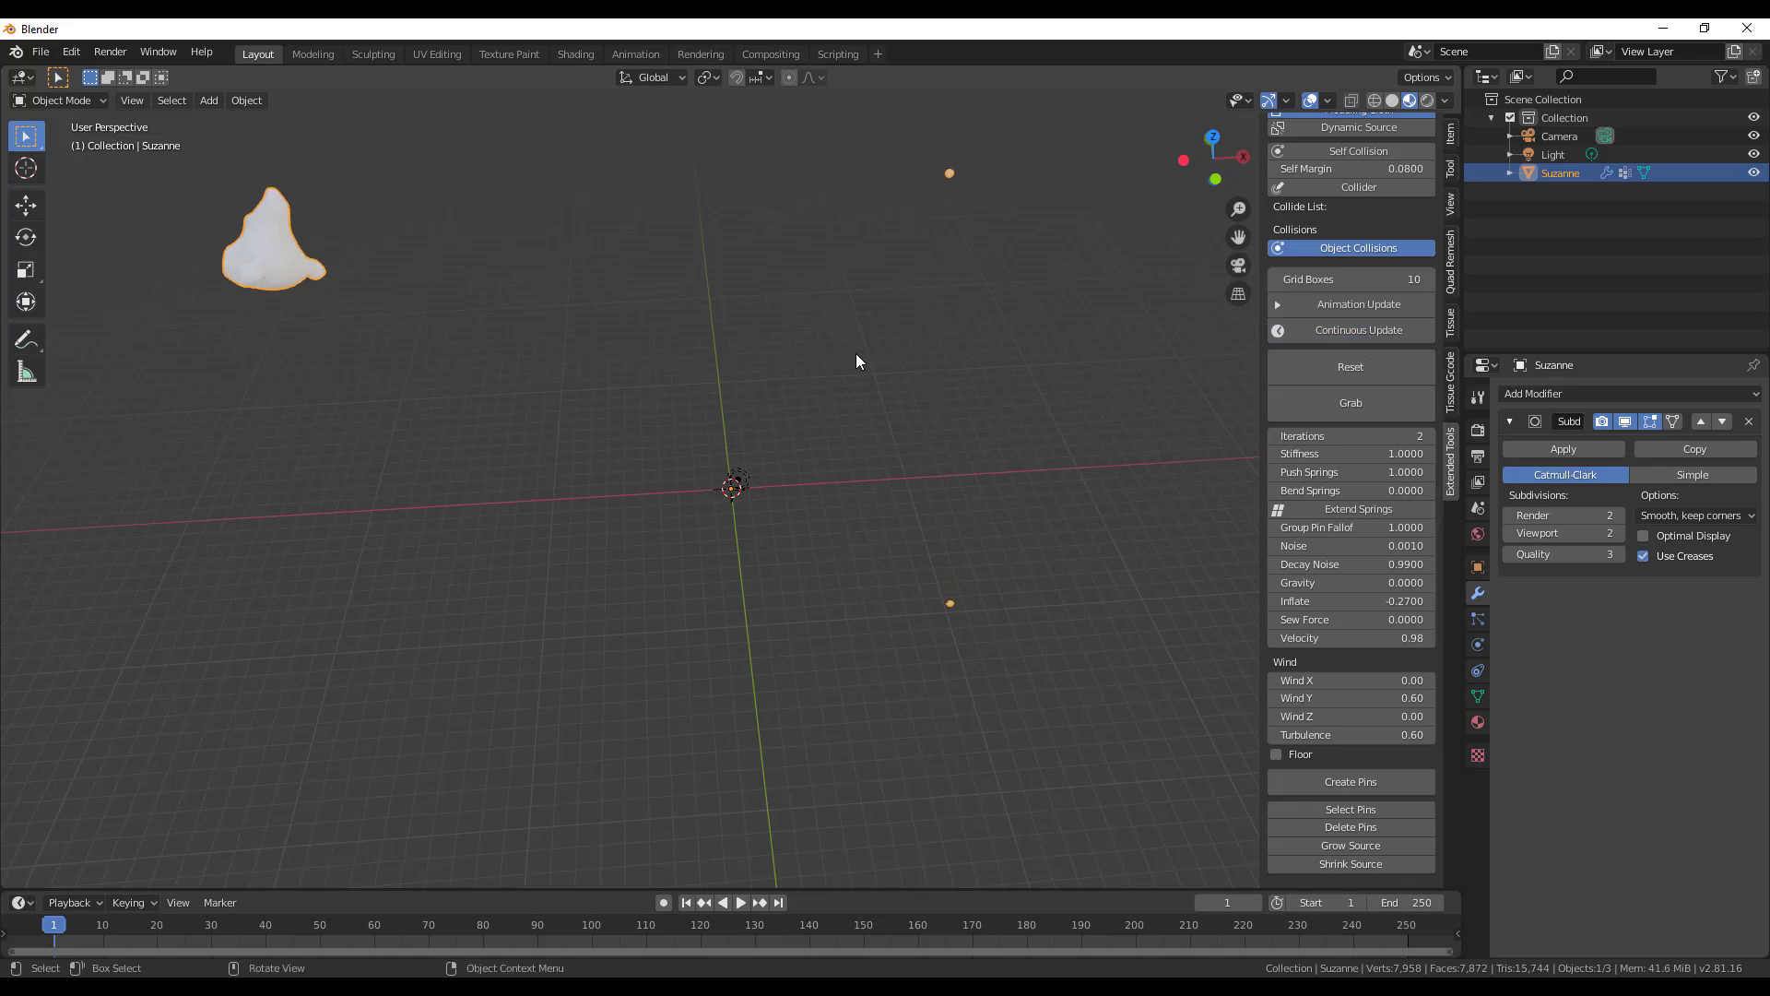